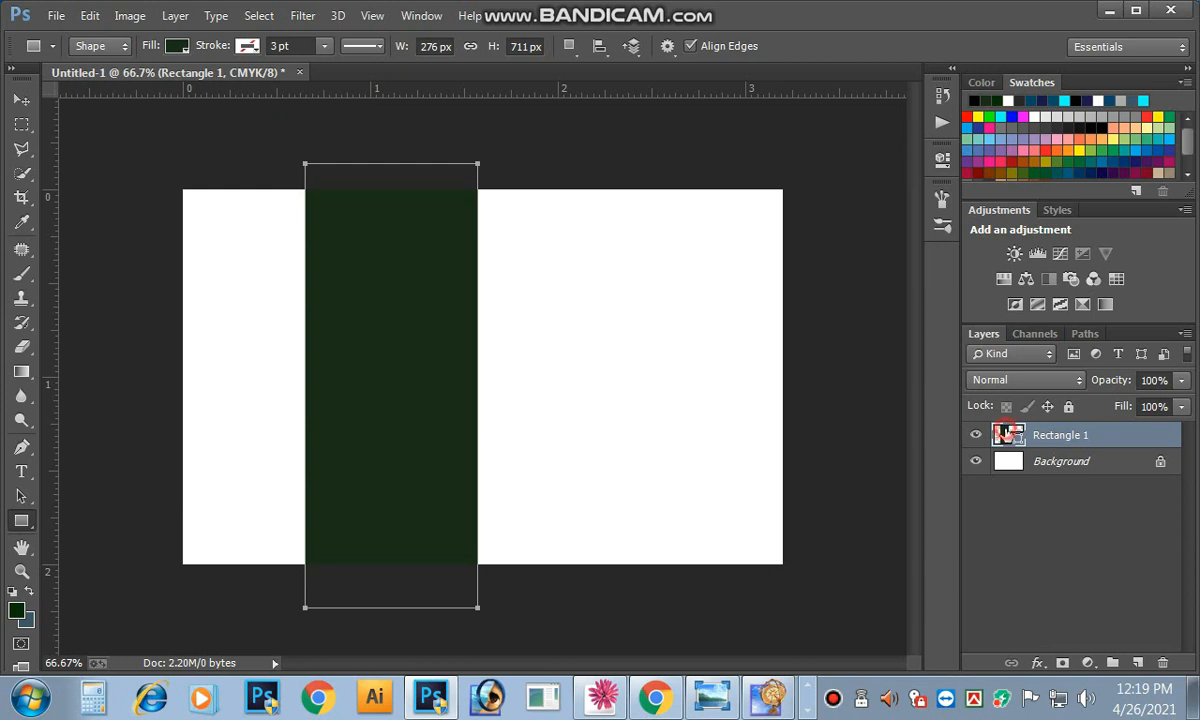
Step: Recolour the Rectangle 1 fill from dark green to bright green #1ebc14
{"action": "double_click", "coordinate": [1005, 432]}
{"action": "left_click", "coordinate": [906, 398]}
{"action": "double_click", "coordinate": [1052, 437]}
{"action": "double_click", "coordinate": [1006, 436]}
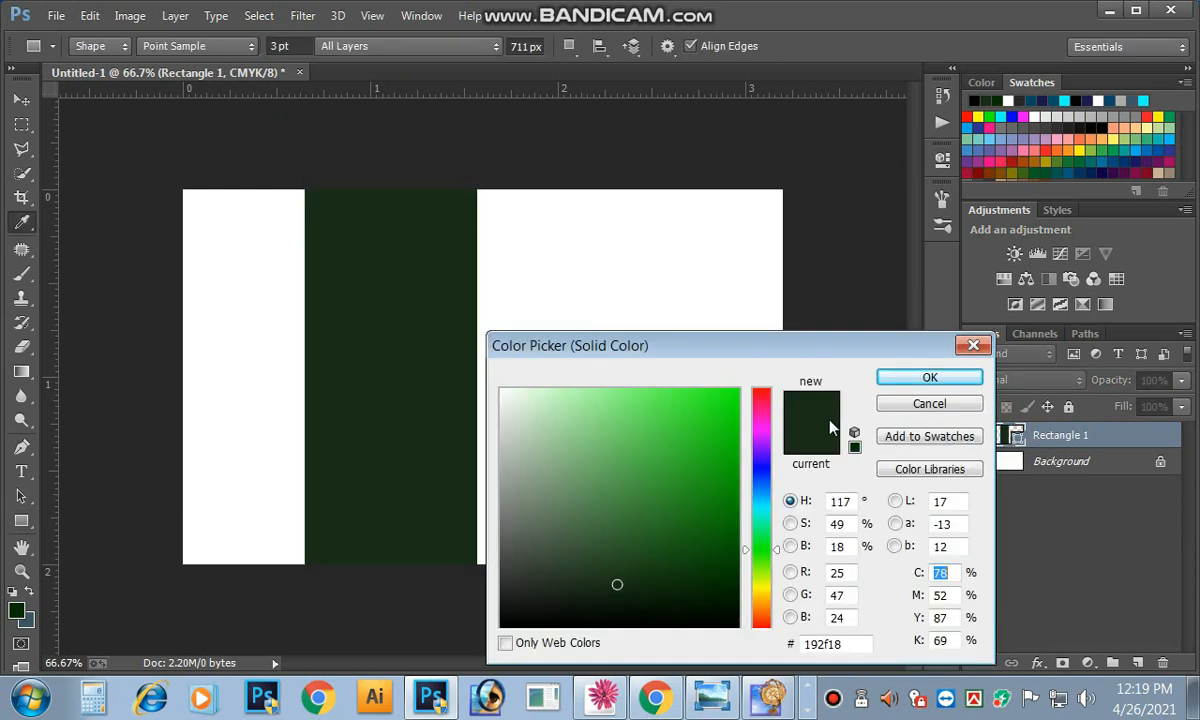
{"action": "left_click", "coordinate": [930, 404]}
{"action": "double_click", "coordinate": [1038, 436]}
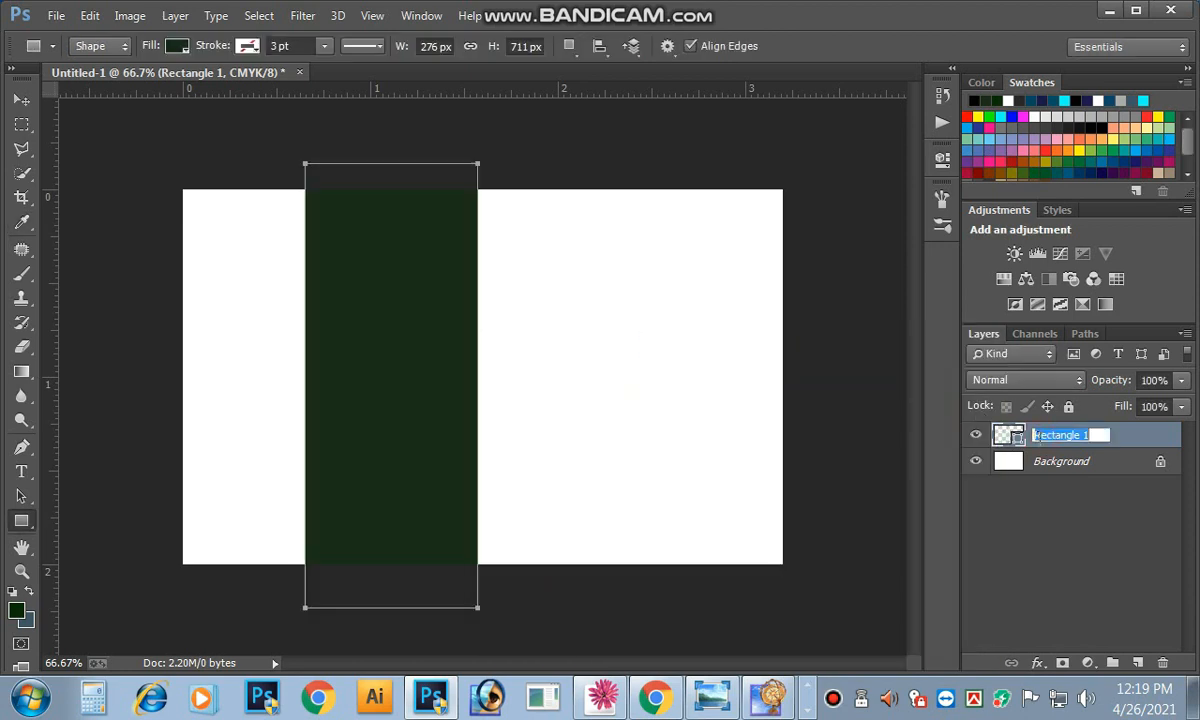
{"action": "double_click", "coordinate": [1018, 441]}
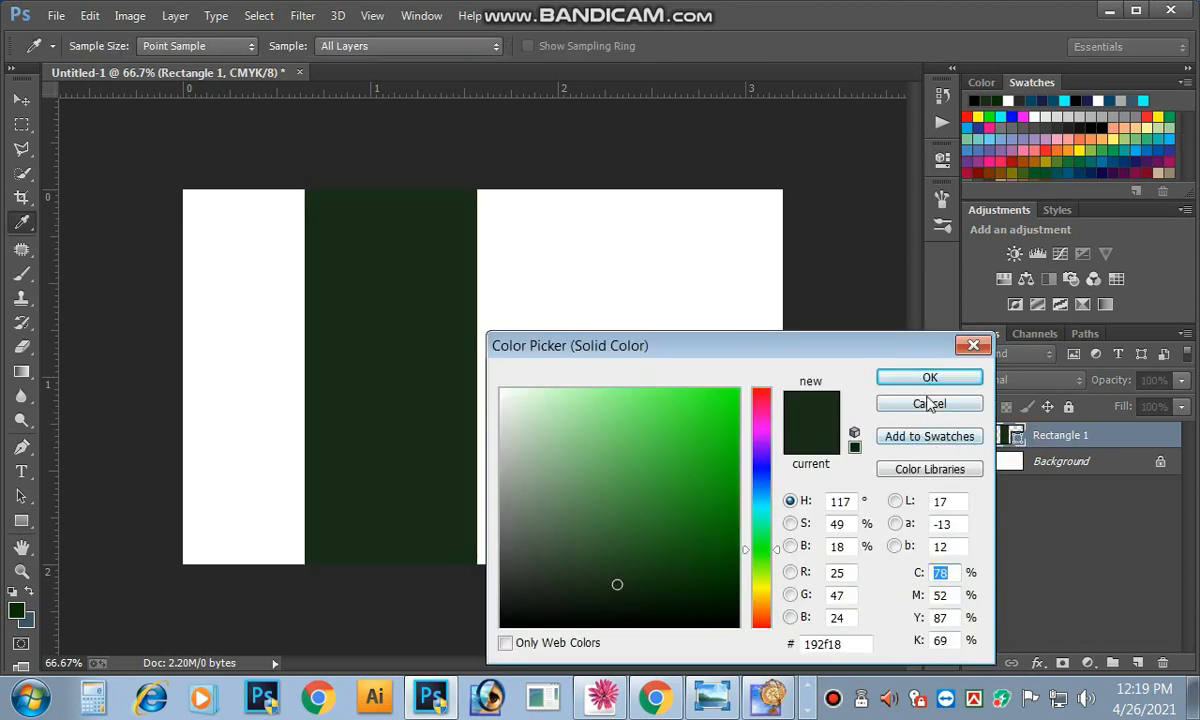
{"action": "left_click", "coordinate": [705, 421]}
{"action": "left_click", "coordinate": [713, 451]}
{"action": "left_click", "coordinate": [912, 380]}
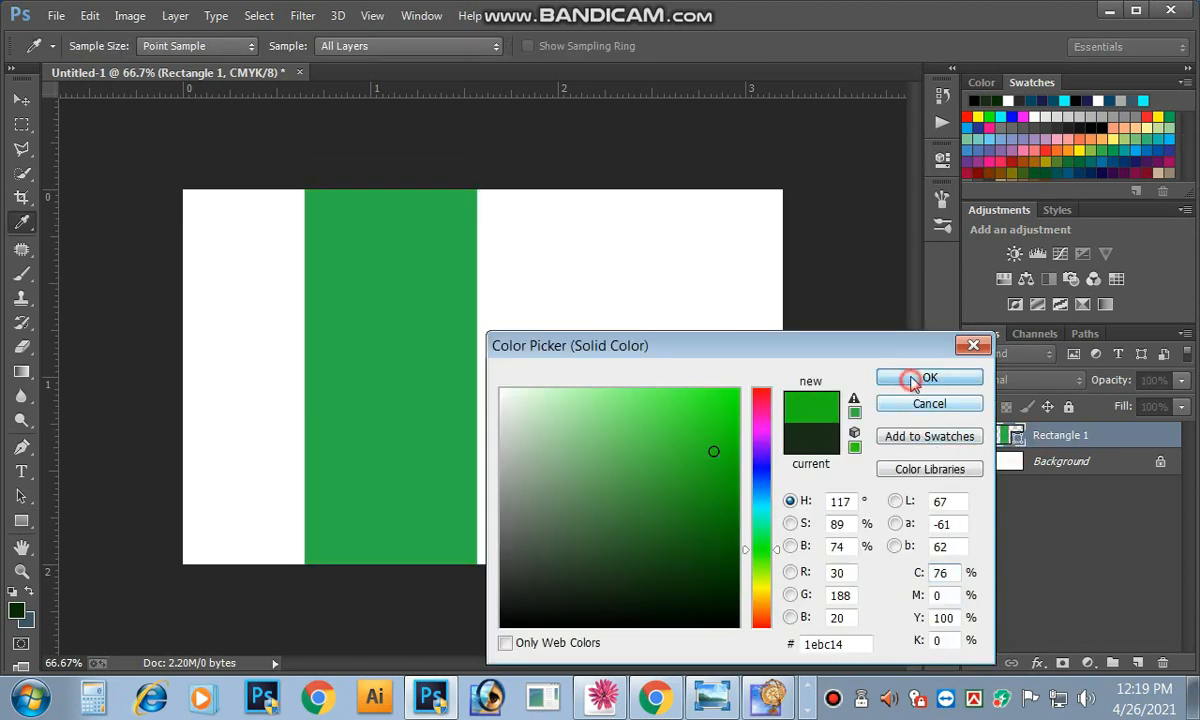
{"action": "left_click", "coordinate": [1038, 663]}
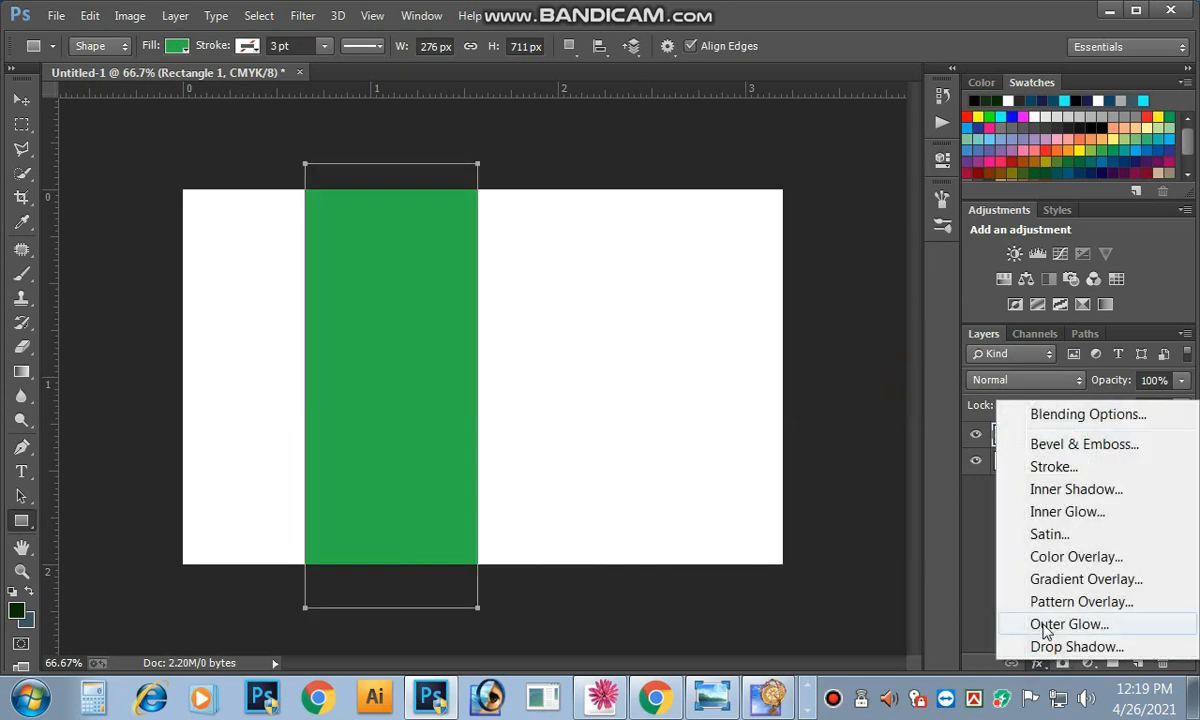
Step: Add a Gradient Overlay to Rectangle 1 and bring its gradient up for editing
{"action": "left_click", "coordinate": [1010, 578]}
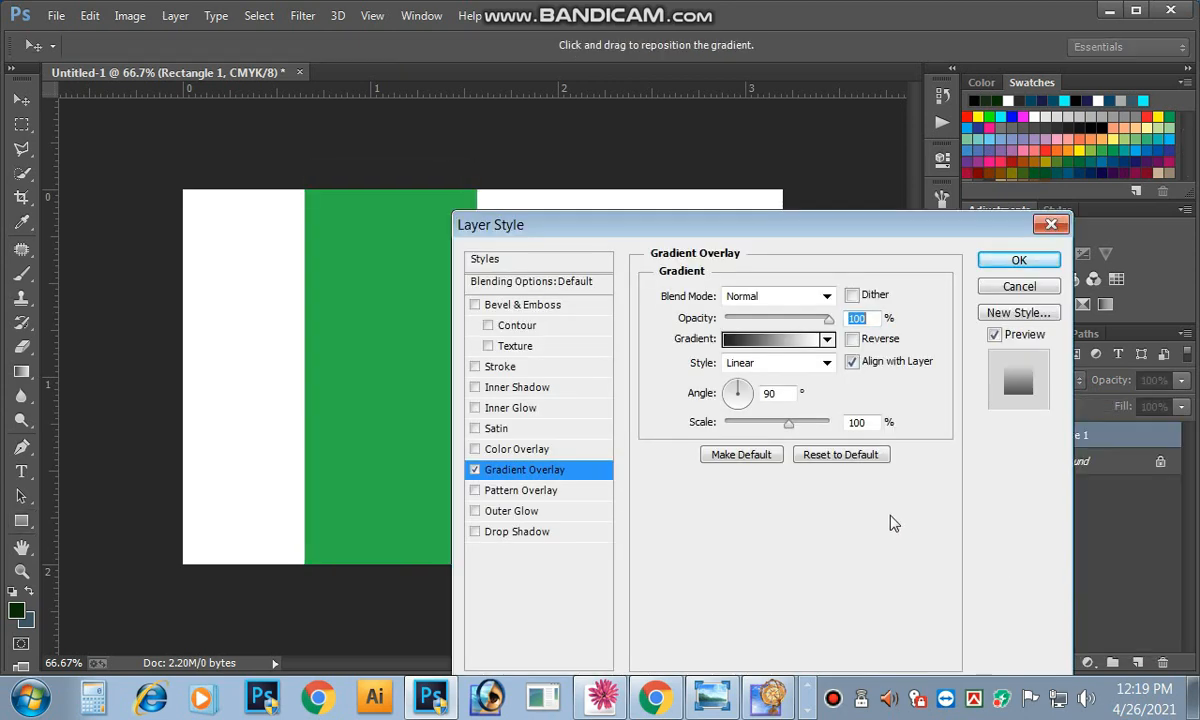
{"action": "left_click", "coordinate": [1013, 288]}
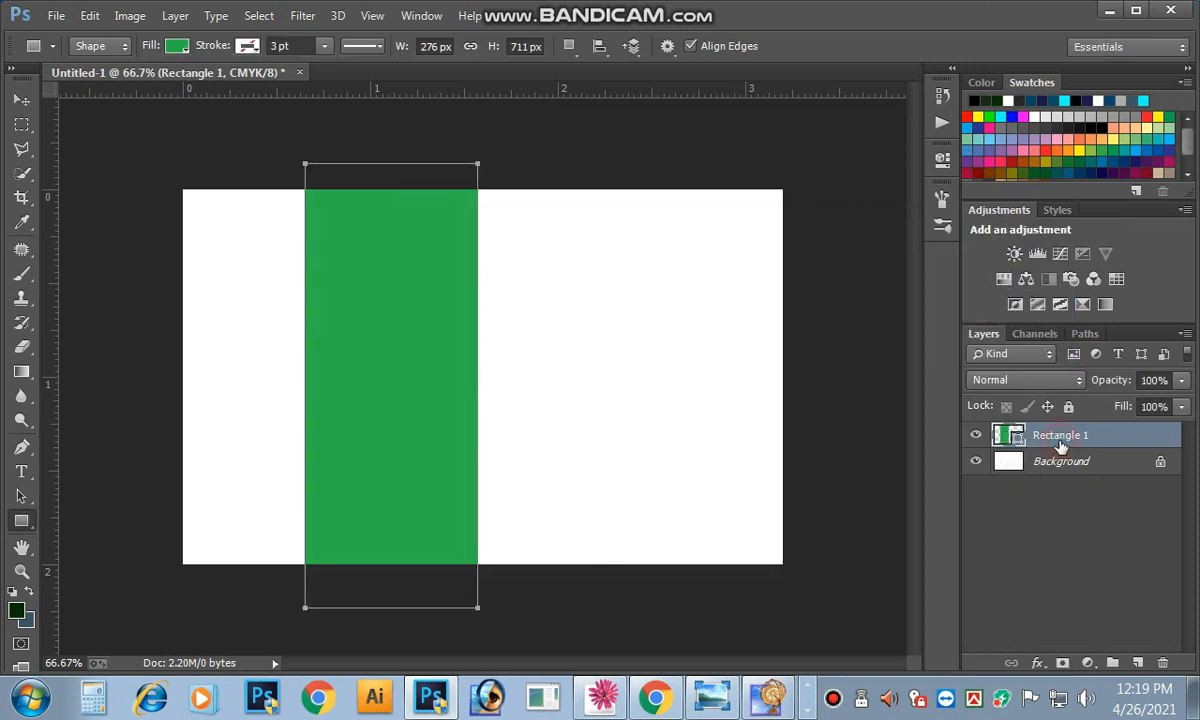
{"action": "double_click", "coordinate": [1059, 438]}
{"action": "left_click", "coordinate": [1027, 438]}
{"action": "double_click", "coordinate": [1027, 440]}
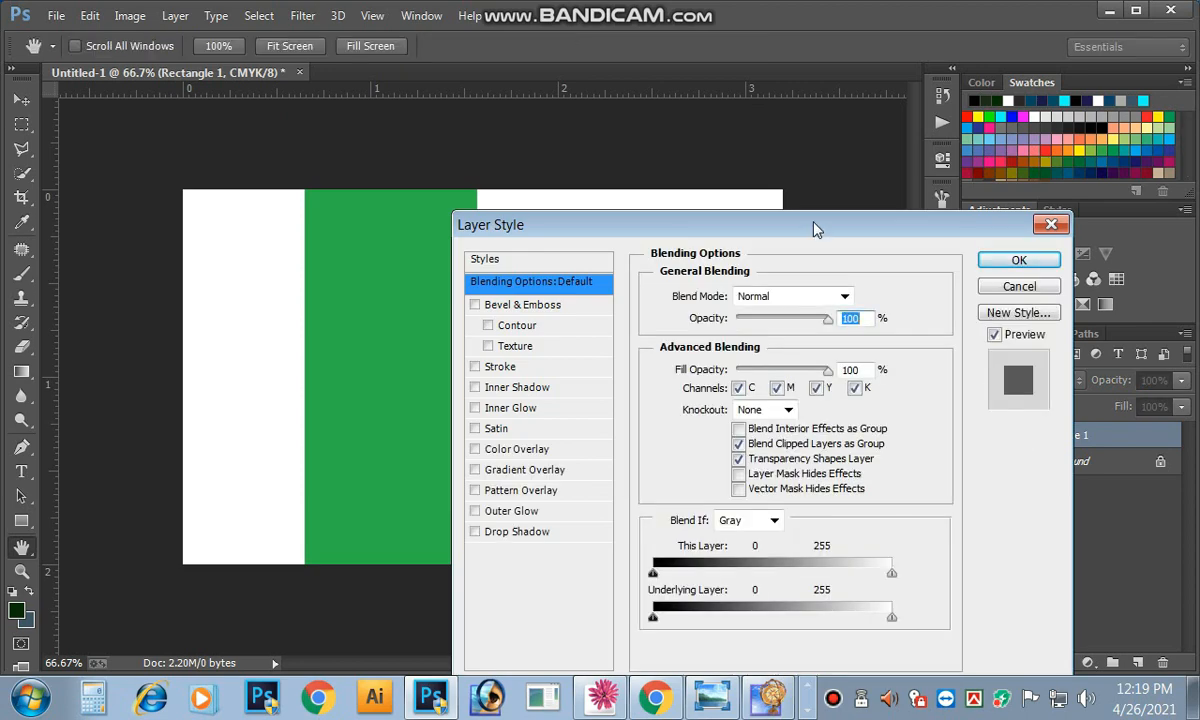
{"action": "mouse_move", "coordinate": [815, 229]}
{"action": "left_mouse_down"}
{"action": "mouse_move", "coordinate": [885, 198]}
{"action": "mouse_move", "coordinate": [935, 152]}
{"action": "left_mouse_up"}
{"action": "left_click", "coordinate": [659, 394]}
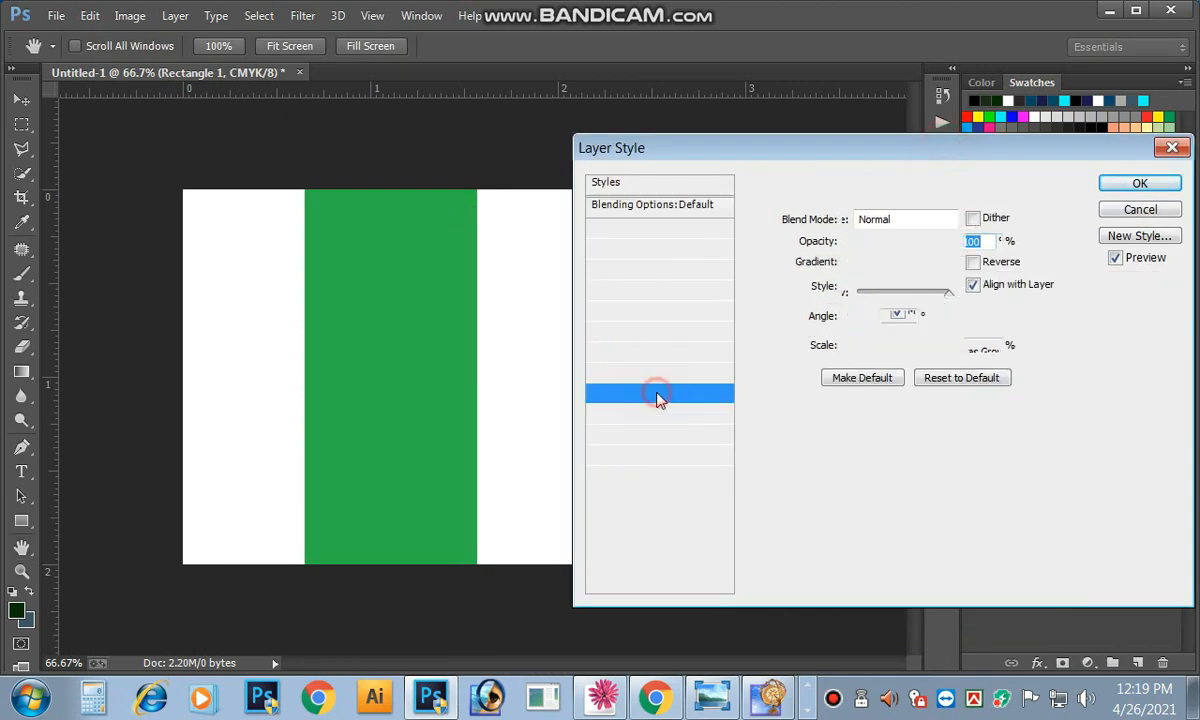
{"action": "left_click", "coordinate": [855, 264]}
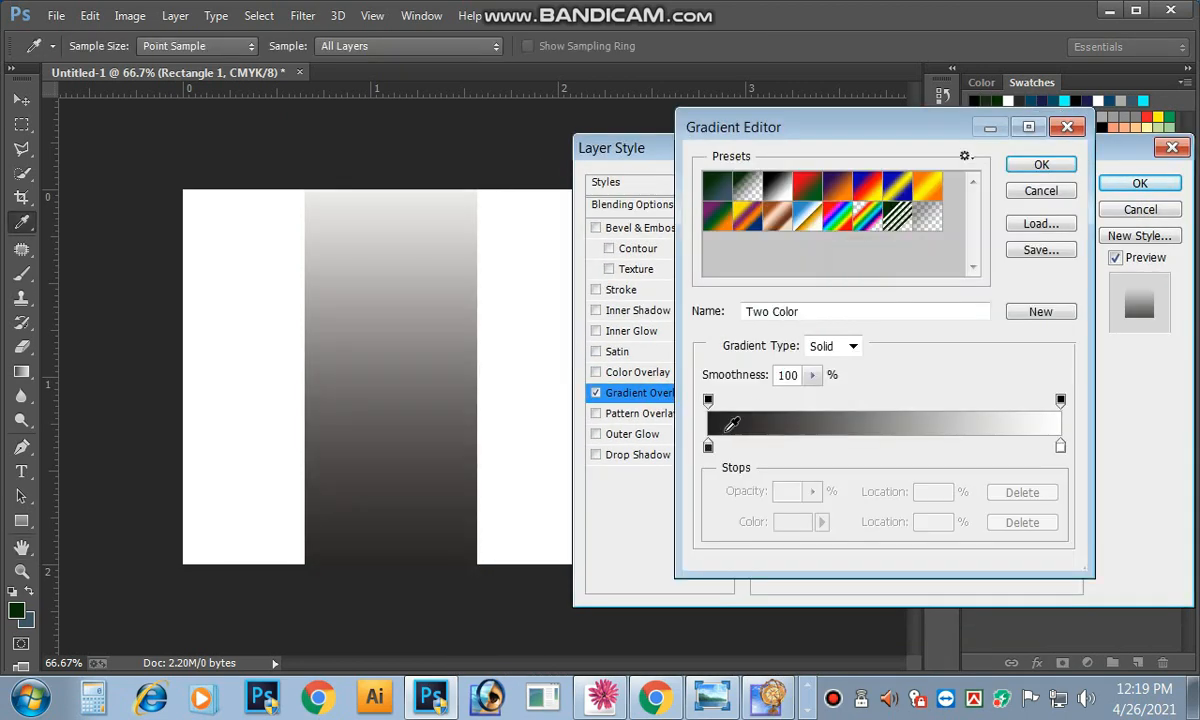
Step: Set the gradient's left stop to dark green #005826
{"action": "left_click", "coordinate": [708, 446]}
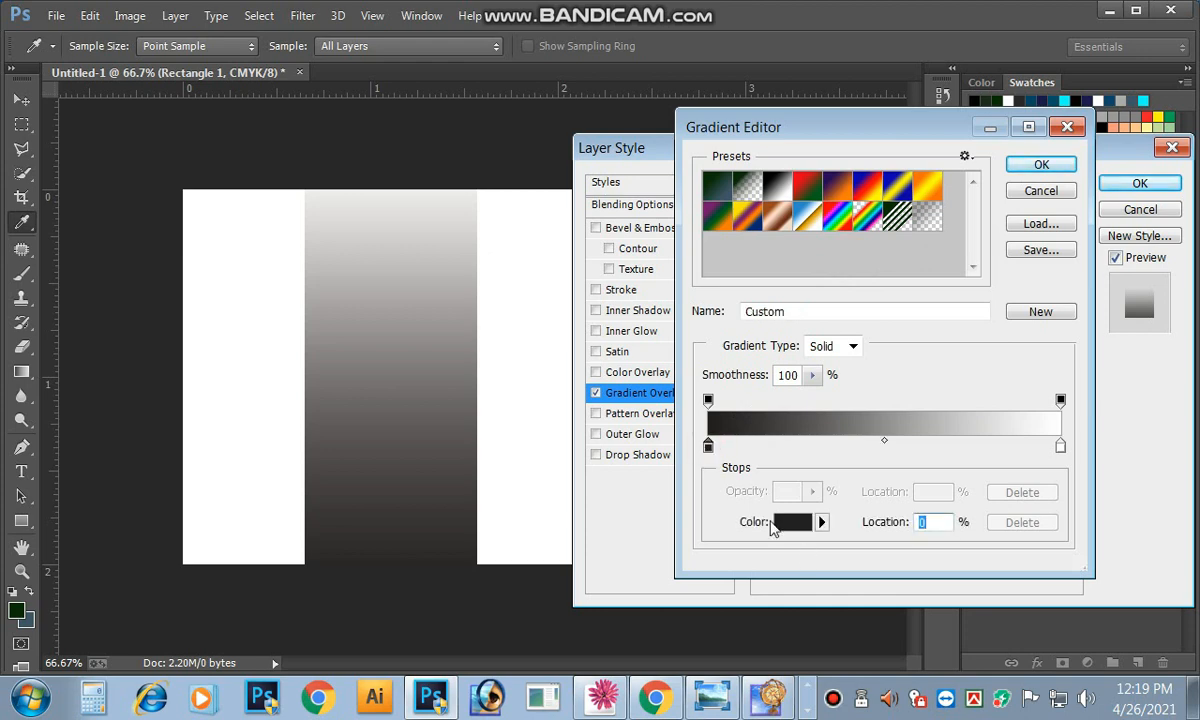
{"action": "left_click", "coordinate": [784, 528]}
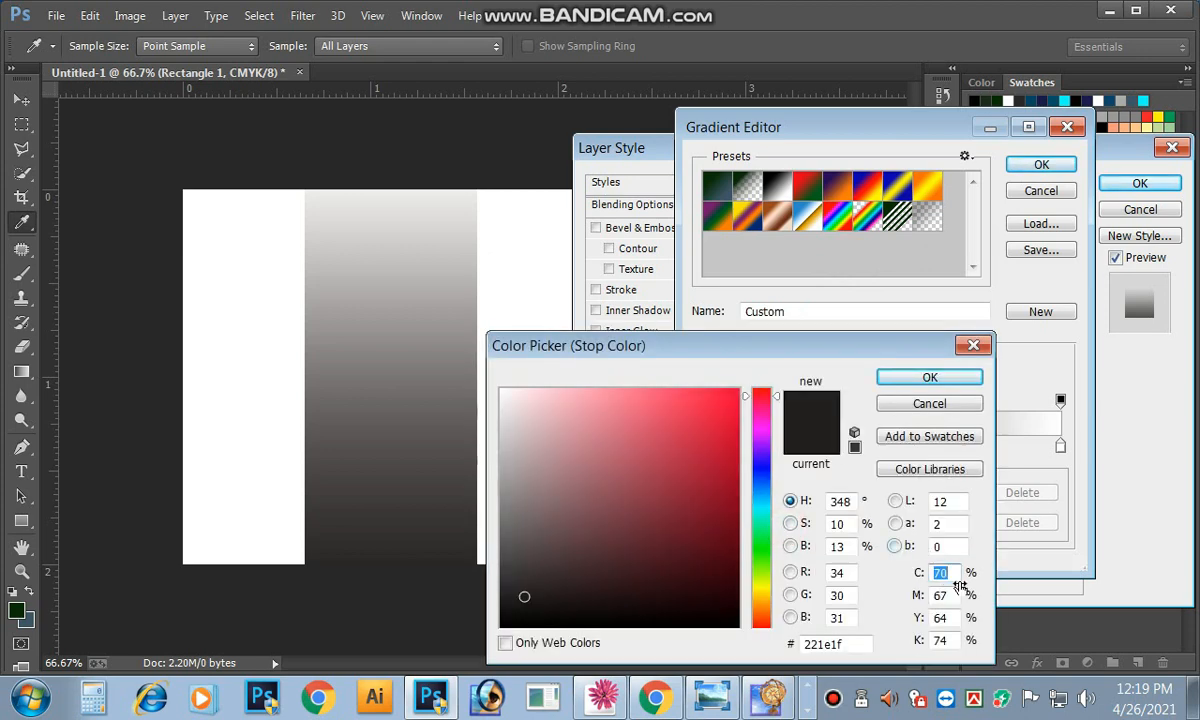
{"action": "type", "text": "100"}
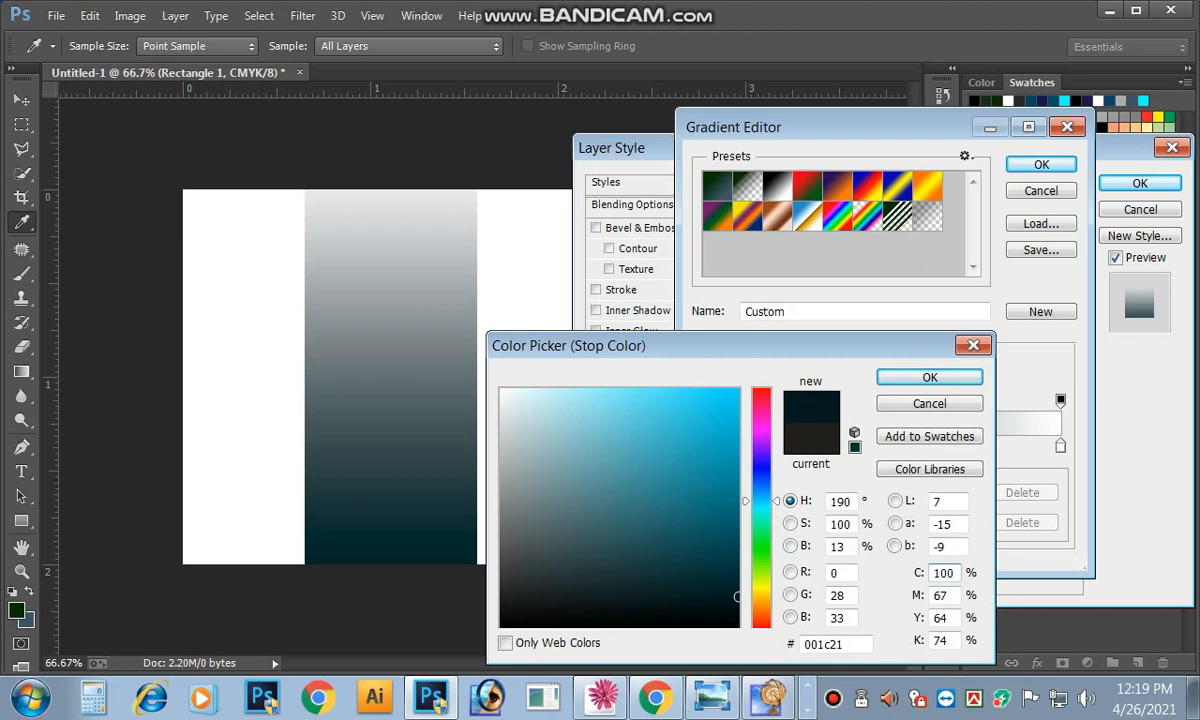
{"action": "type", "text": "0"}
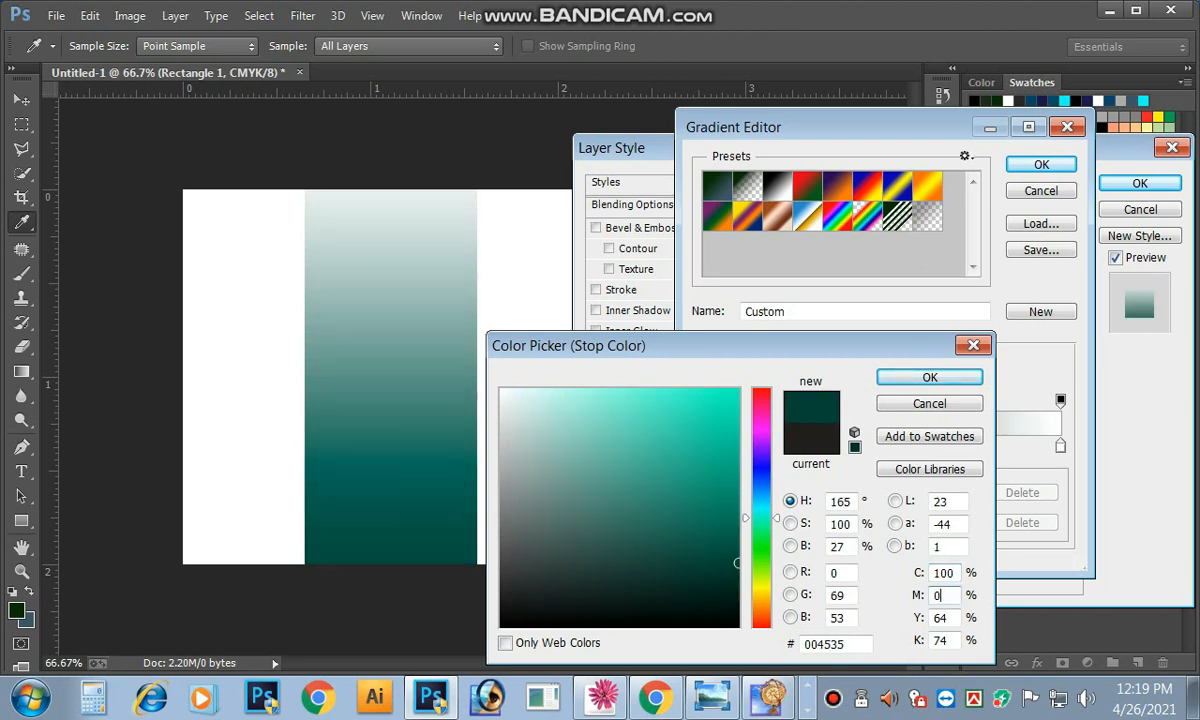
{"action": "type", "text": "0"}
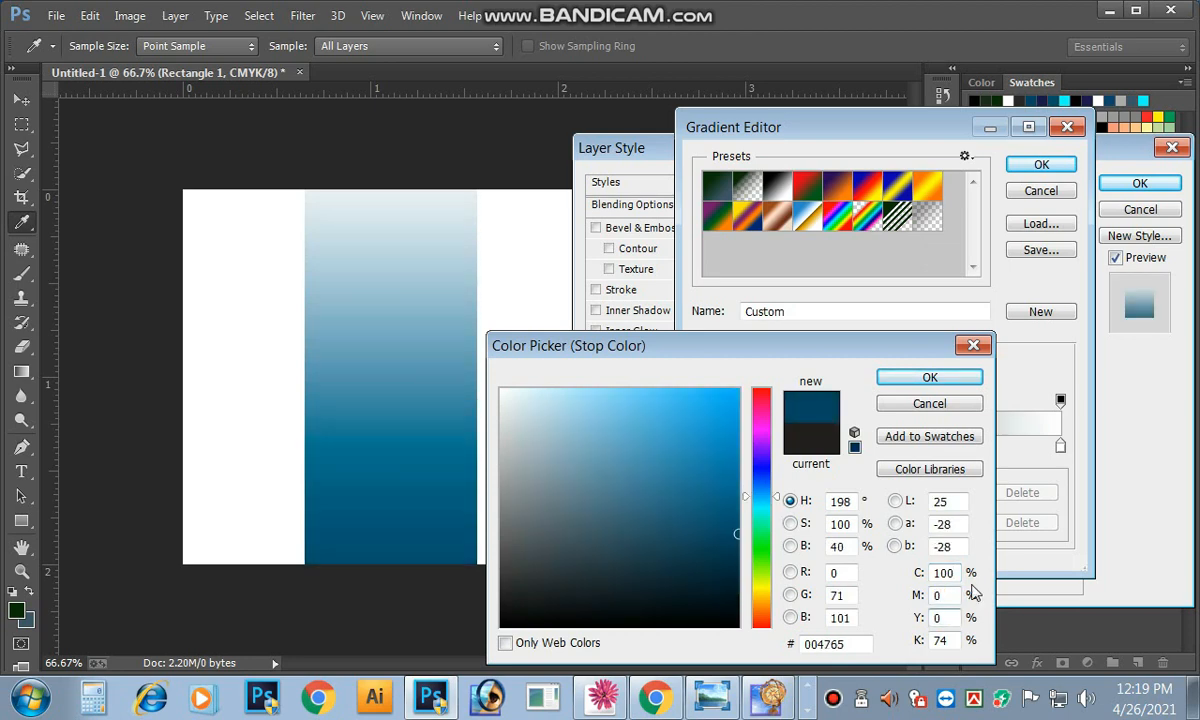
{"action": "double_click", "coordinate": [947, 617]}
{"action": "type", "text": "100"}
{"action": "key", "text": "Tab"}
{"action": "type", "text": "0"}
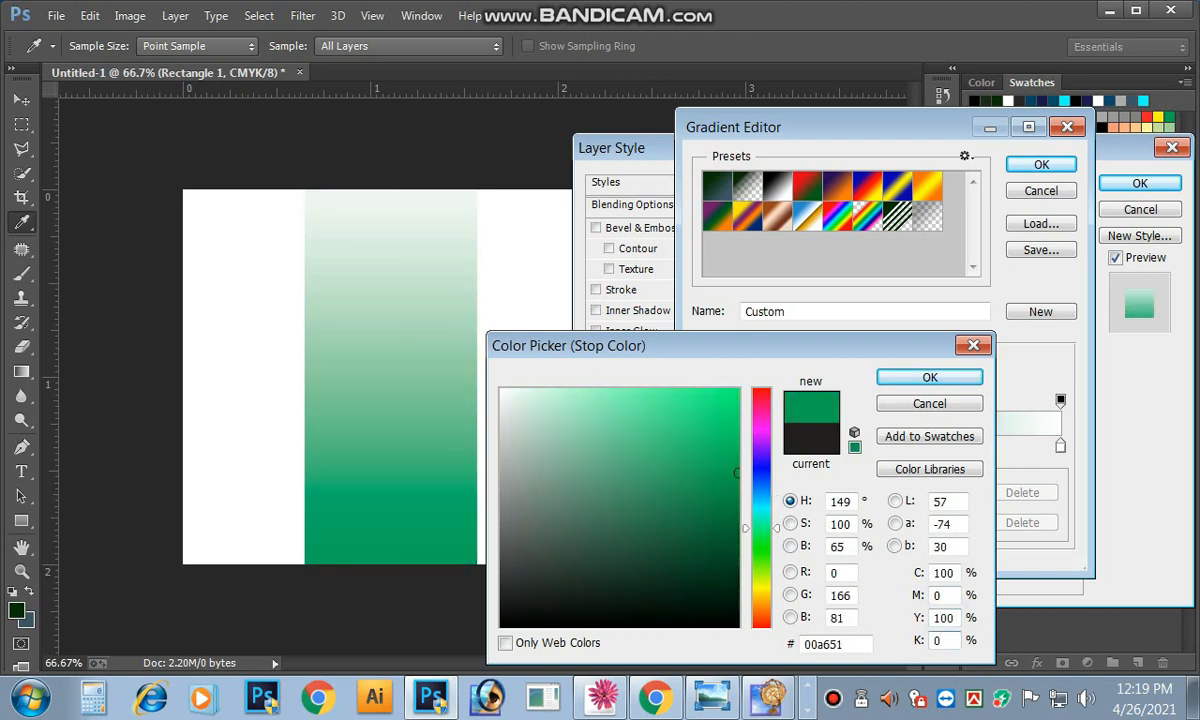
{"action": "double_click", "coordinate": [940, 640]}
{"action": "type", "text": "60"}
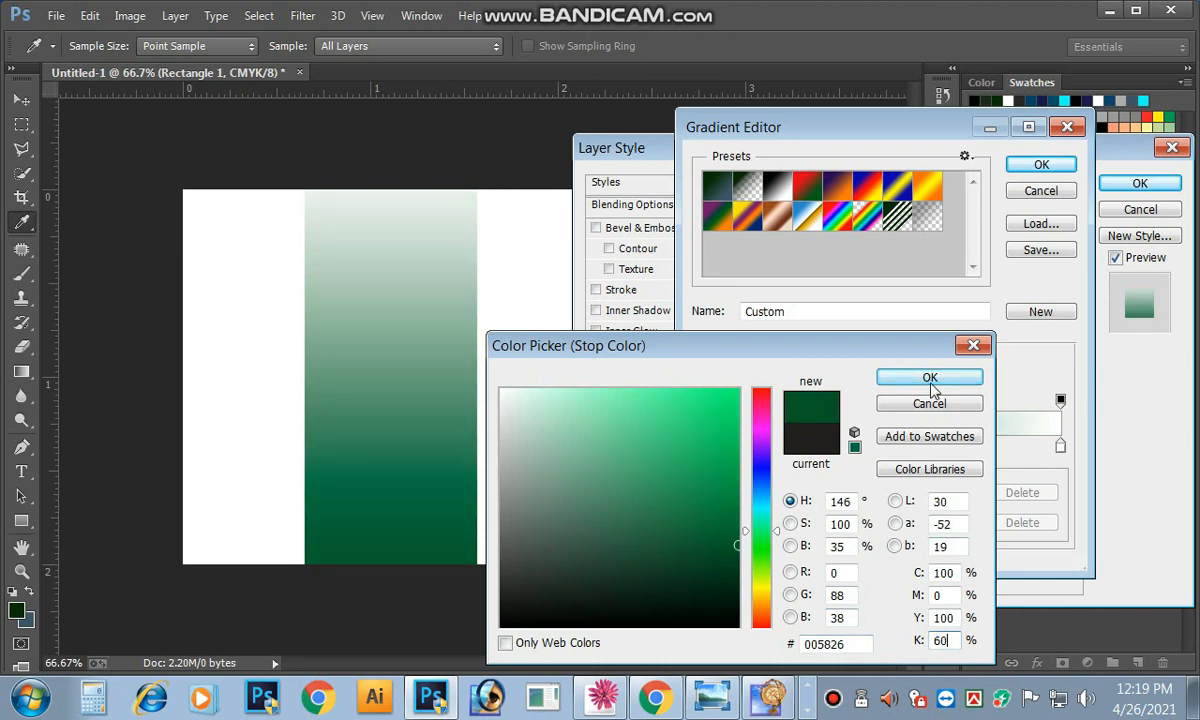
{"action": "left_click", "coordinate": [926, 377]}
Step: Set the right stop to navy blue #2e3192 and apply the green-to-blue overlay
{"action": "double_click", "coordinate": [1059, 449]}
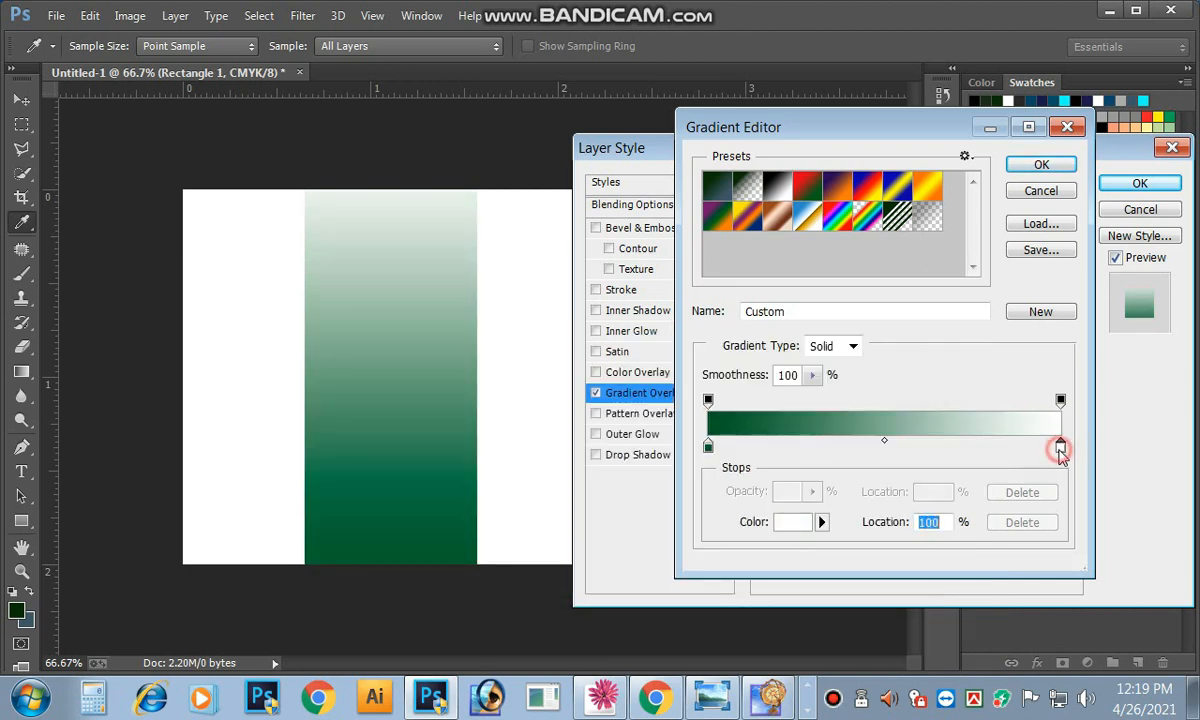
{"action": "type", "text": "100"}
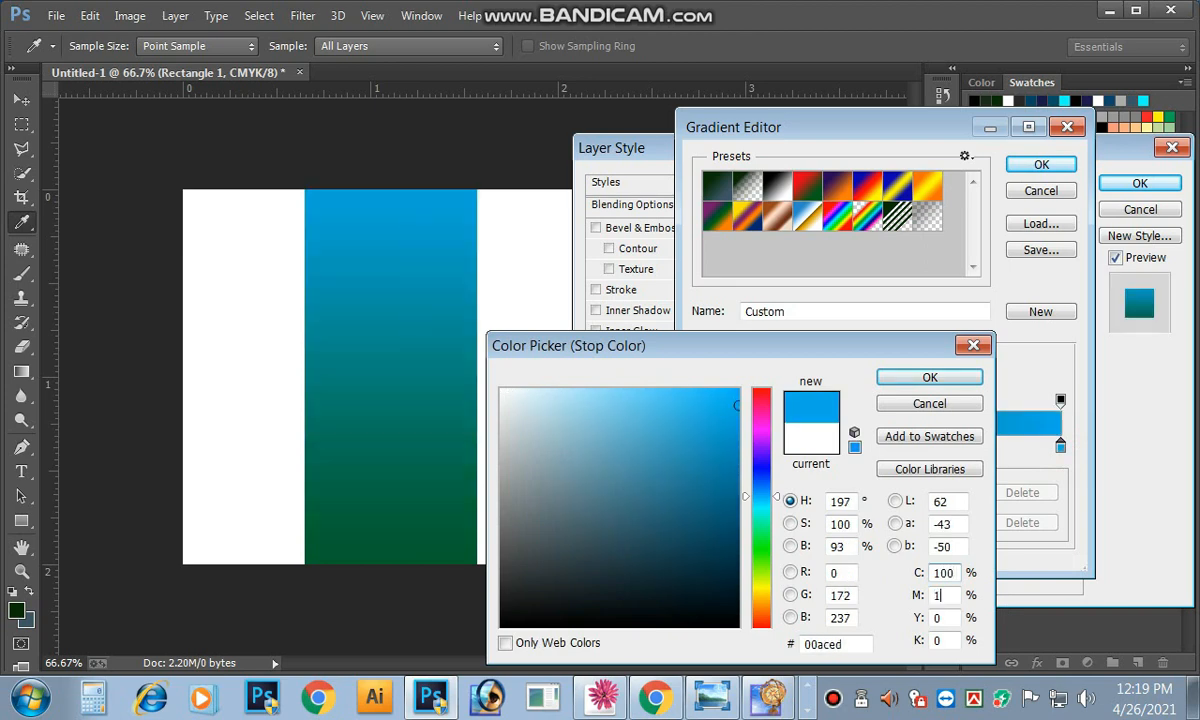
{"action": "key", "text": "Tab"}
{"action": "type", "text": "100"}
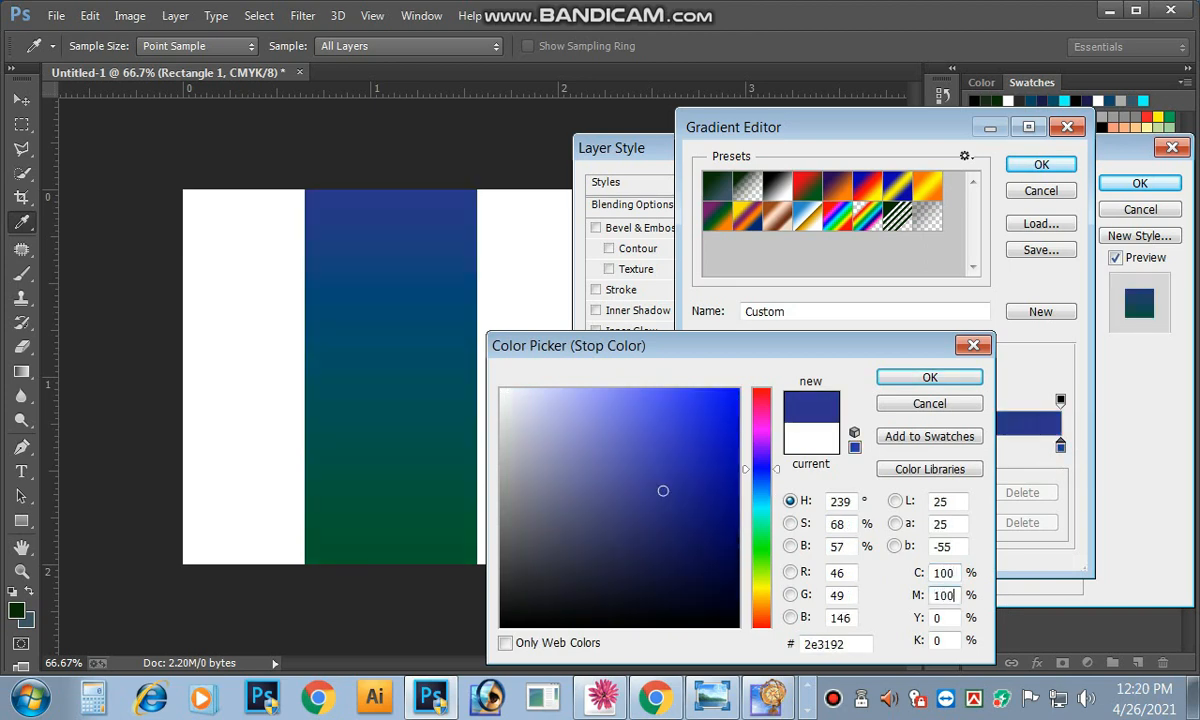
{"action": "key", "text": "Return"}
{"action": "left_click", "coordinate": [1041, 164]}
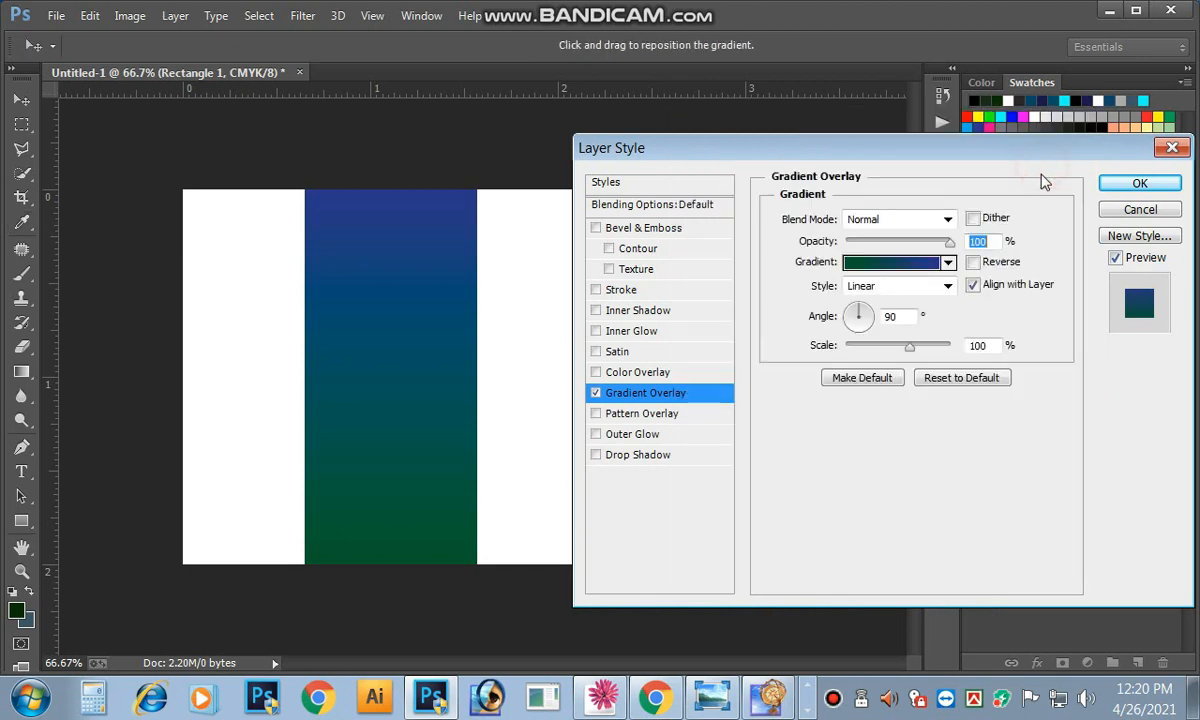
{"action": "left_click", "coordinate": [1139, 184]}
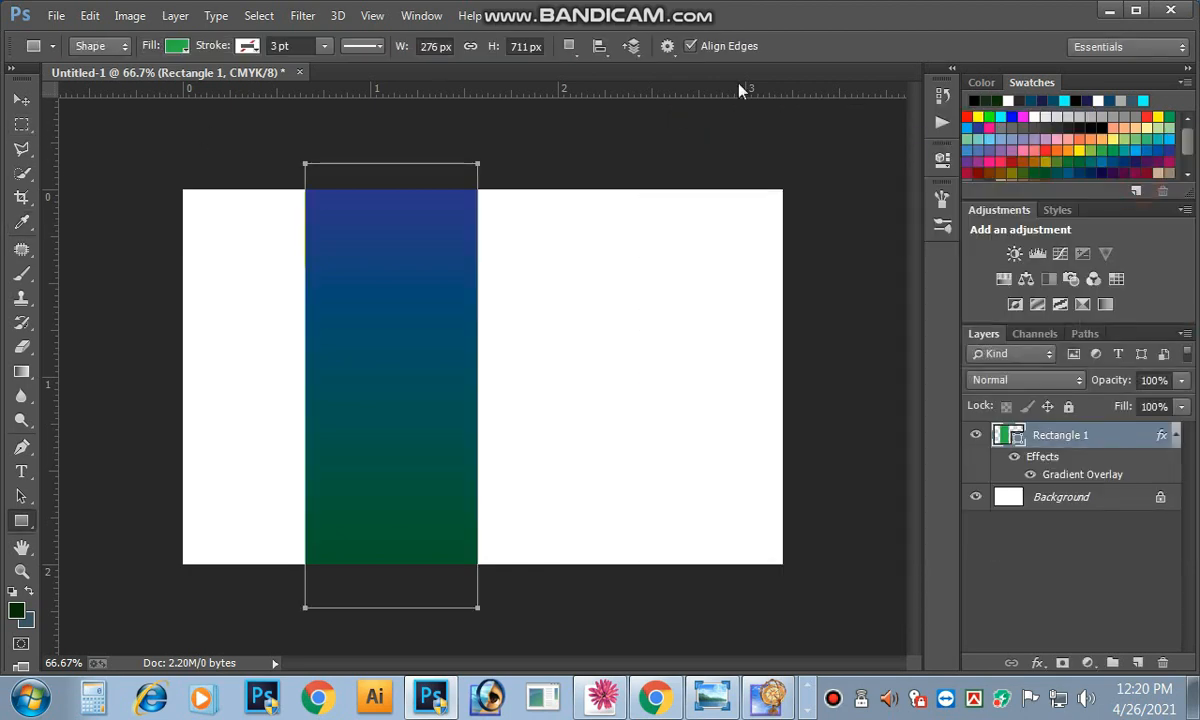
Step: Shift the gradient band about 50 px left, then tilt and stretch it
{"action": "left_click", "coordinate": [21, 101]}
{"action": "left_click_drag", "start_coordinate": [372, 274], "coordinate": [322, 278]}
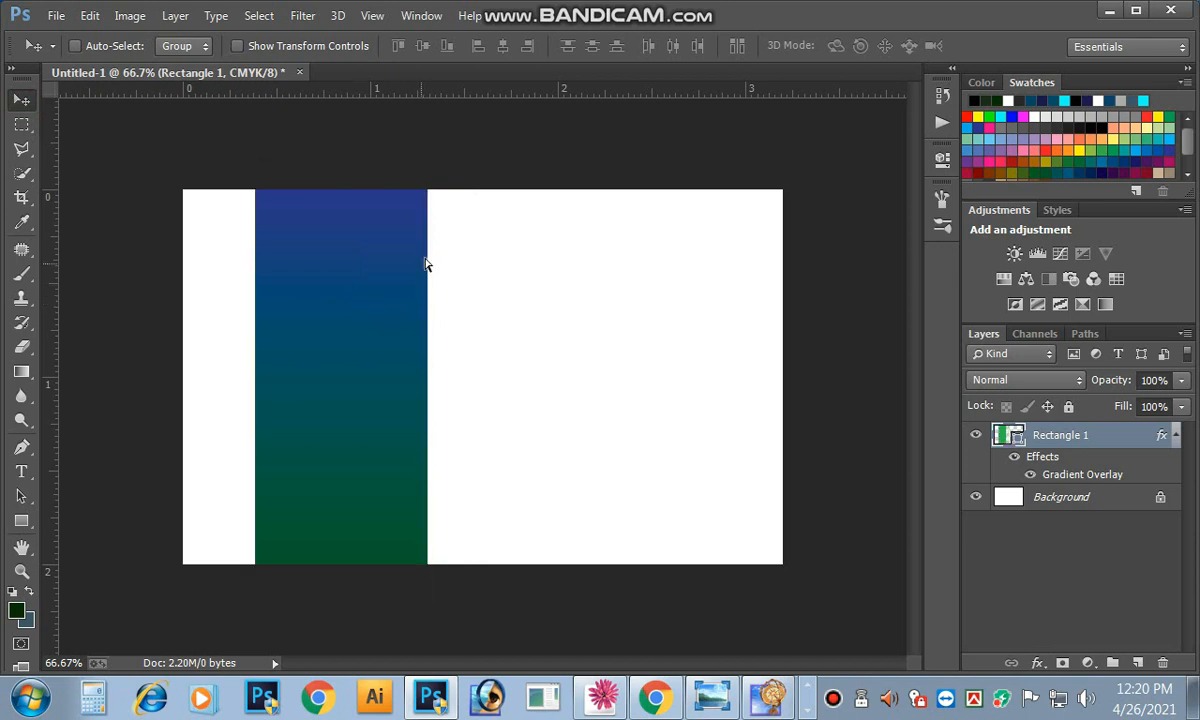
{"action": "key", "text": "ctrl+t"}
{"action": "left_click_drag", "start_coordinate": [446, 163], "coordinate": [350, 128]}
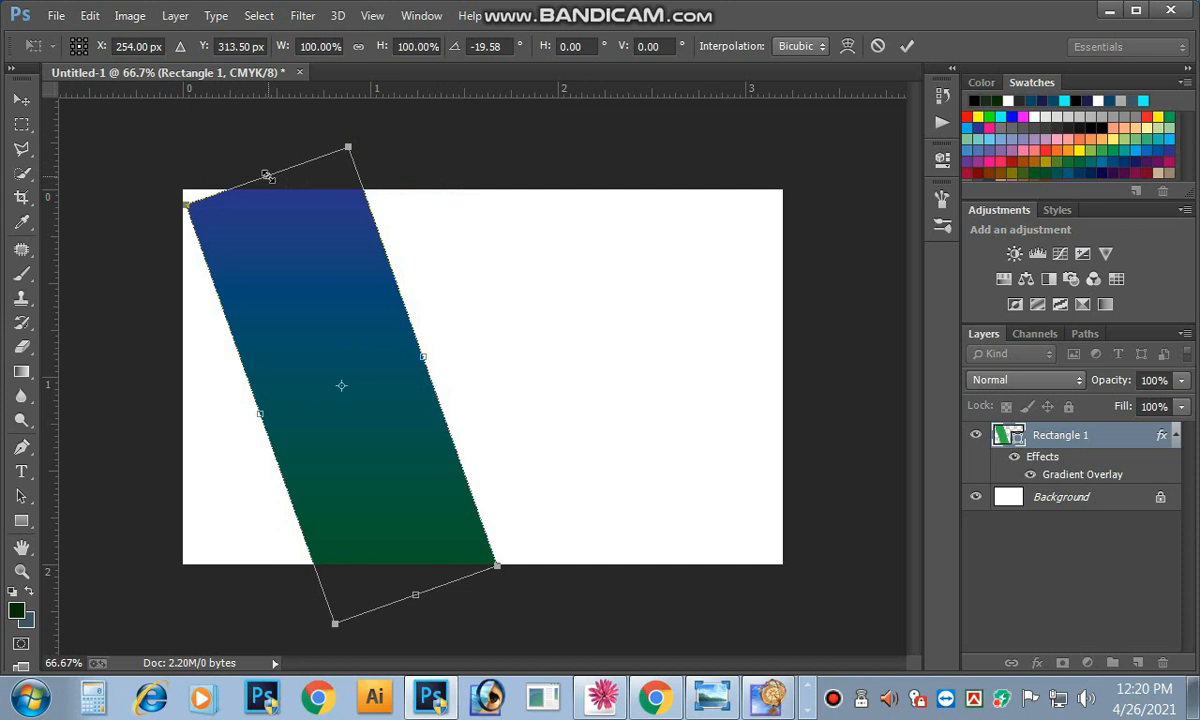
{"action": "key", "text": "ctrl+minus"}
{"action": "left_click_drag", "start_coordinate": [318, 228], "coordinate": [289, 135]}
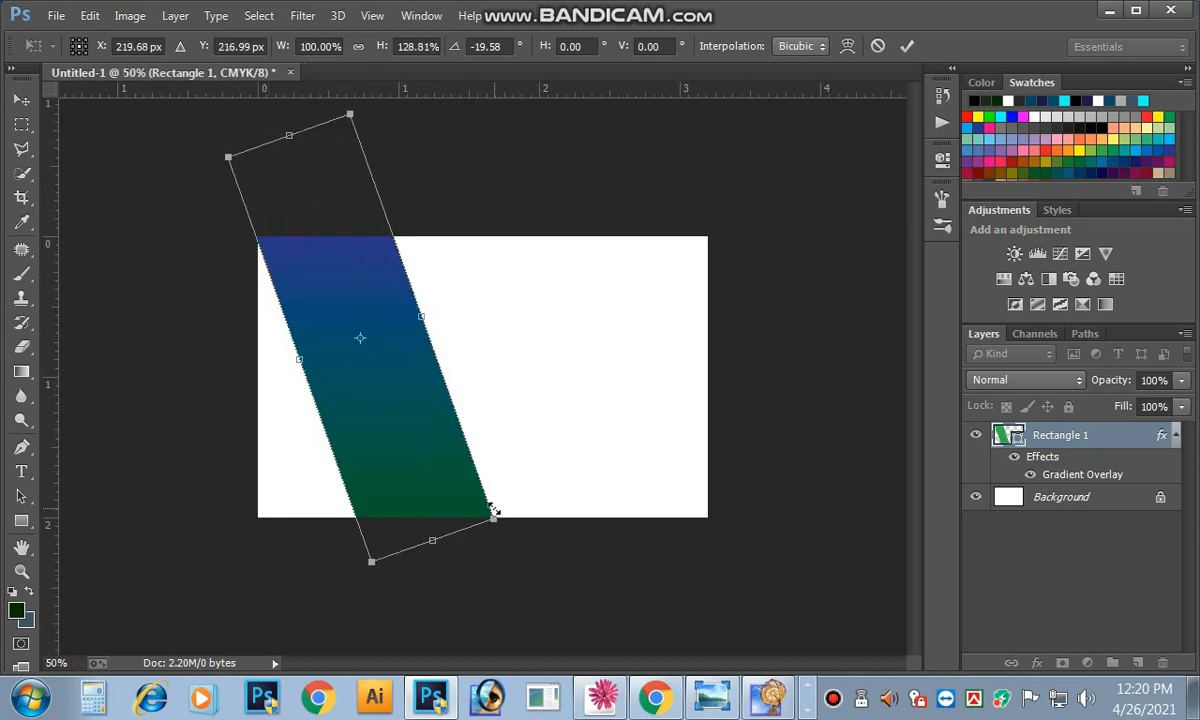
{"action": "left_click_drag", "start_coordinate": [494, 521], "coordinate": [573, 570]}
{"action": "left_click_drag", "start_coordinate": [528, 348], "coordinate": [528, 362]}
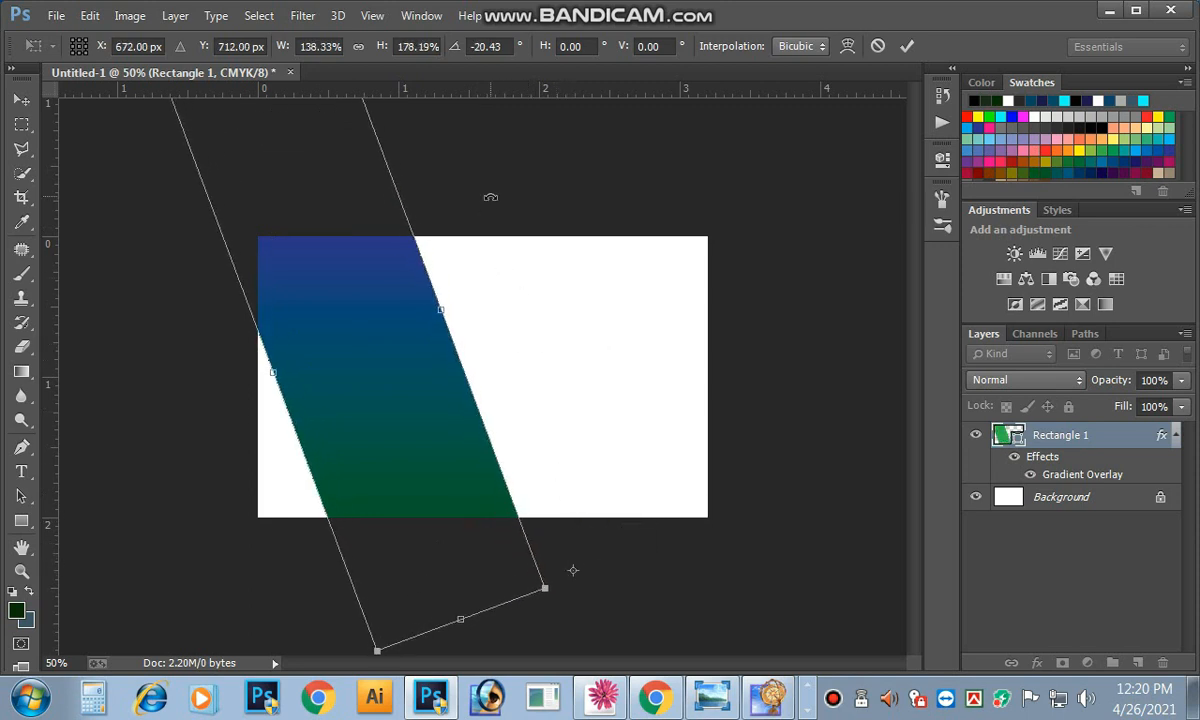
{"action": "left_click", "coordinate": [906, 46]}
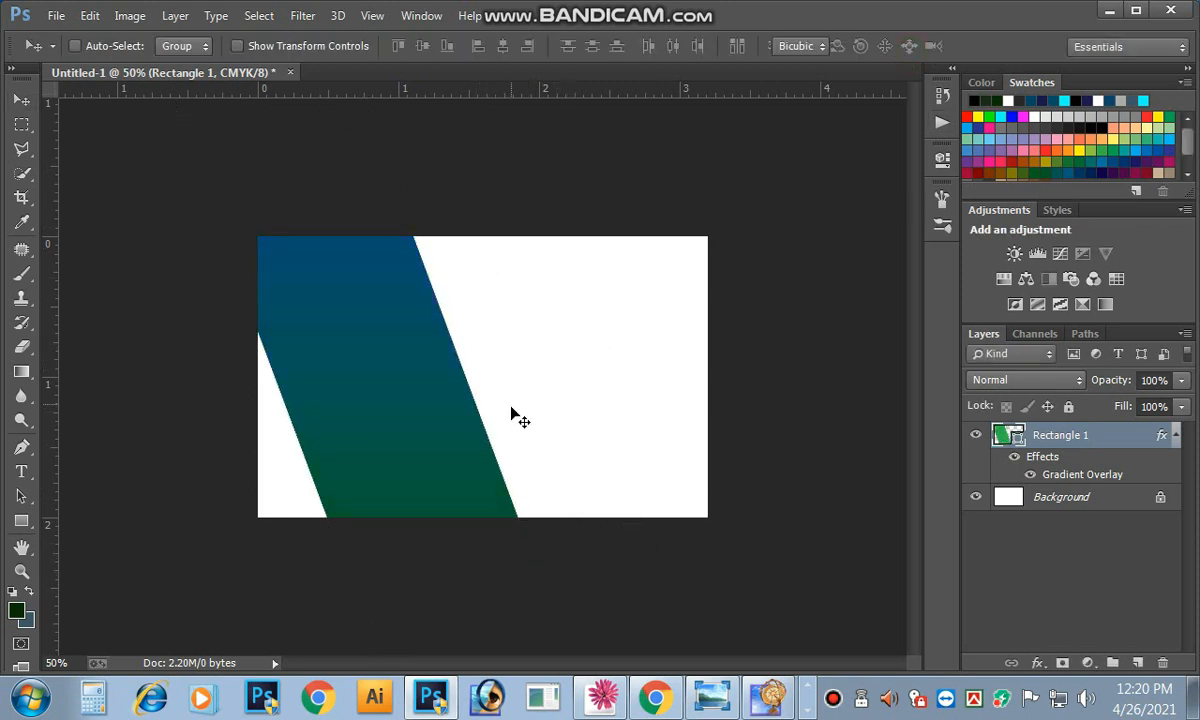
Step: Readjust the band's tilt and nudge it slightly left
{"action": "key", "text": "ctrl+t"}
{"action": "left_click_drag", "start_coordinate": [582, 346], "coordinate": [584, 359]}
{"action": "left_click_drag", "start_coordinate": [378, 485], "coordinate": [376, 505]}
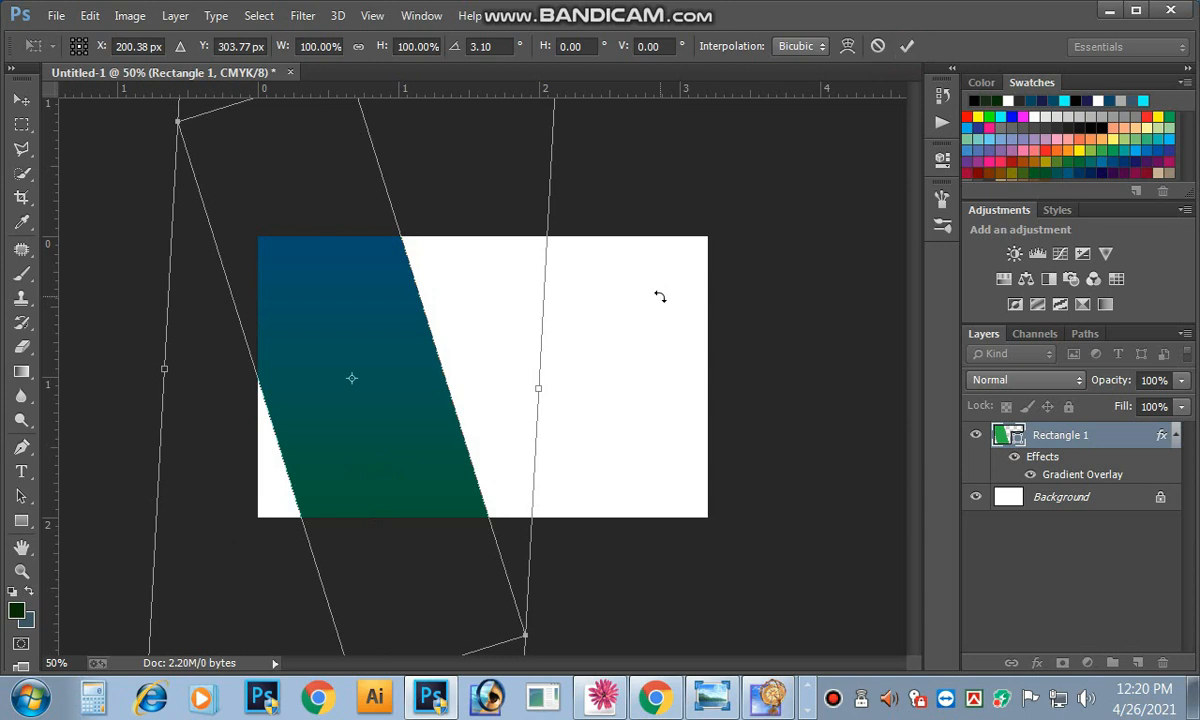
{"action": "left_click", "coordinate": [907, 52]}
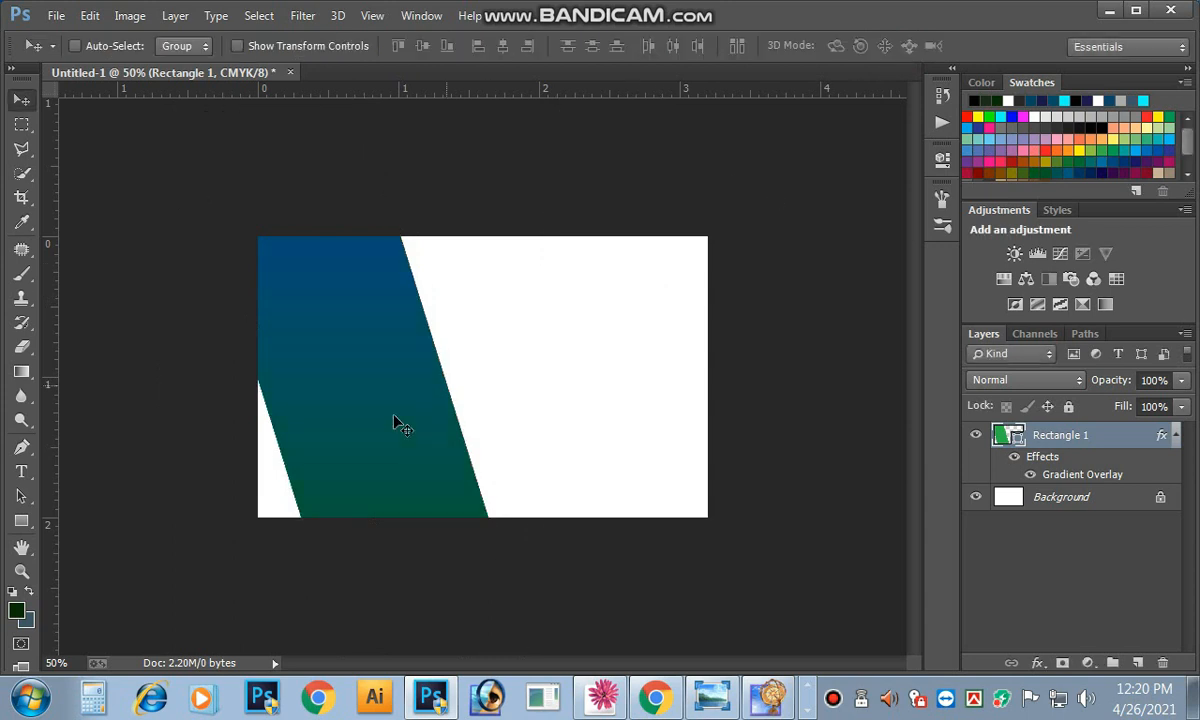
{"action": "left_click", "coordinate": [386, 407]}
{"action": "left_click_drag", "start_coordinate": [340, 410], "coordinate": [383, 345]}
Step: Rotate the band slightly and enlarge it to about 106%
{"action": "key", "text": "ctrl+plus"}
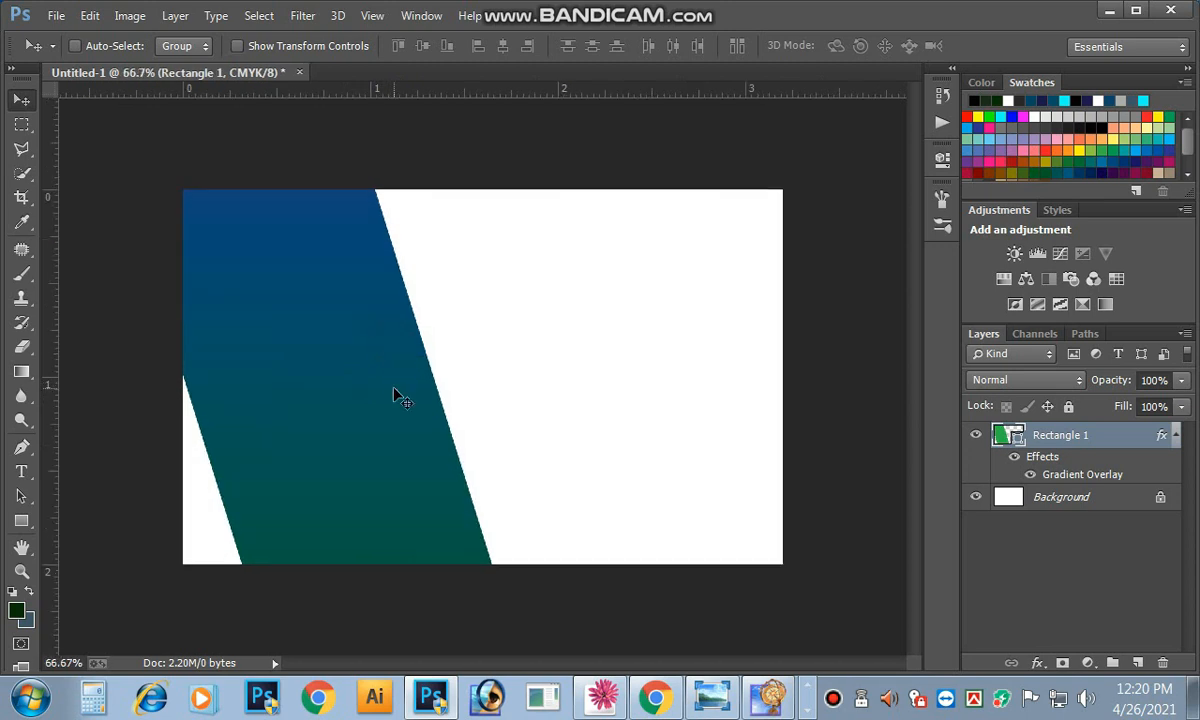
{"action": "key", "text": "ctrl+t"}
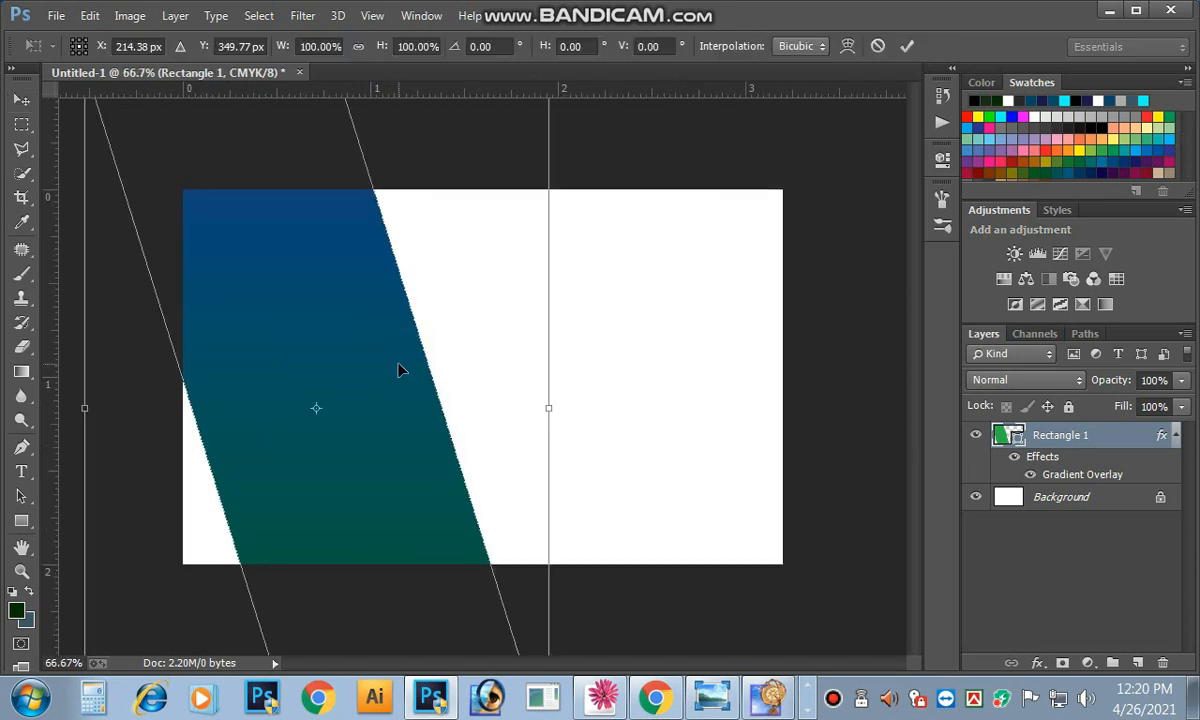
{"action": "left_click_drag", "start_coordinate": [596, 368], "coordinate": [579, 392]}
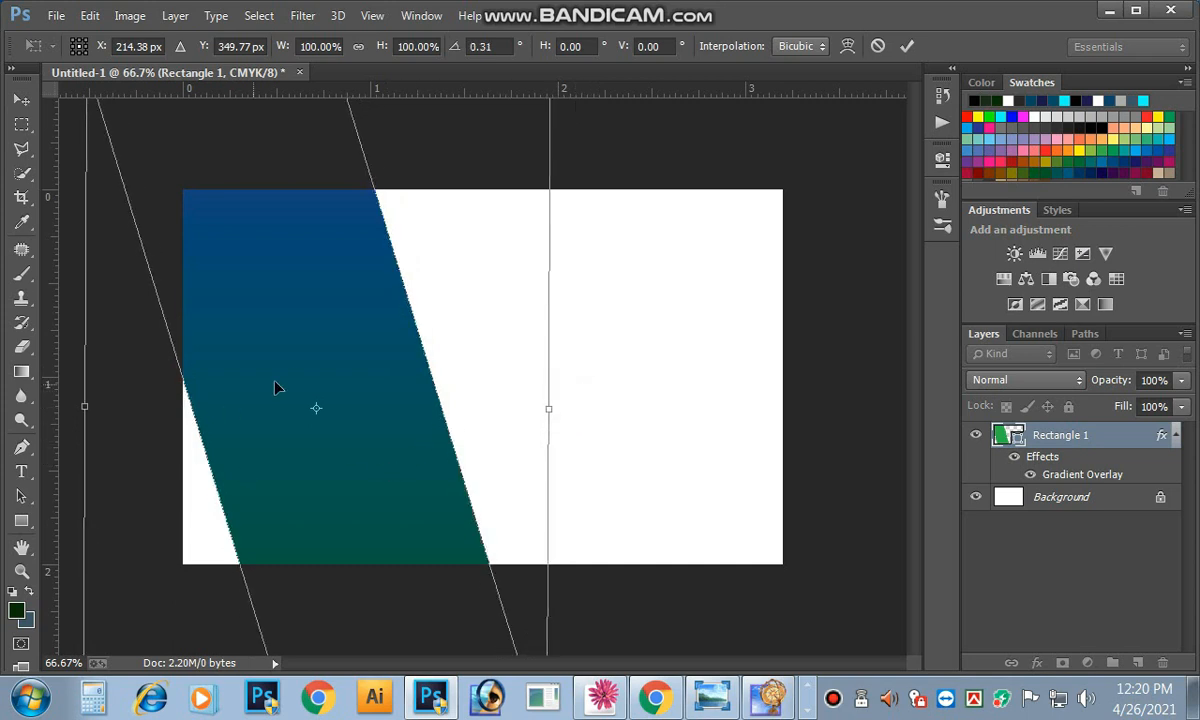
{"action": "key", "text": "ctrl+minus"}
{"action": "key", "text": "ctrl+minus"}
{"action": "left_click_drag", "start_coordinate": [516, 600], "coordinate": [522, 610]}
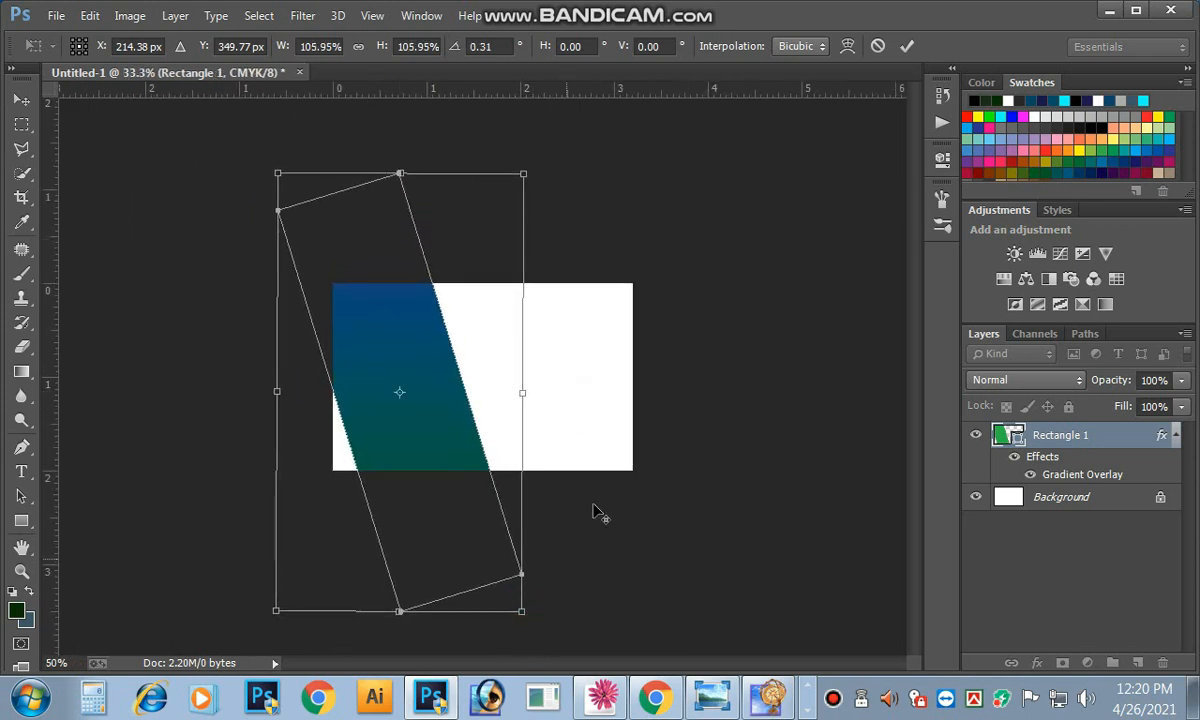
{"action": "left_click", "coordinate": [907, 46]}
{"action": "left_click", "coordinate": [555, 374], "text": "ctrl"}
{"action": "left_click", "coordinate": [549, 369], "text": "ctrl"}
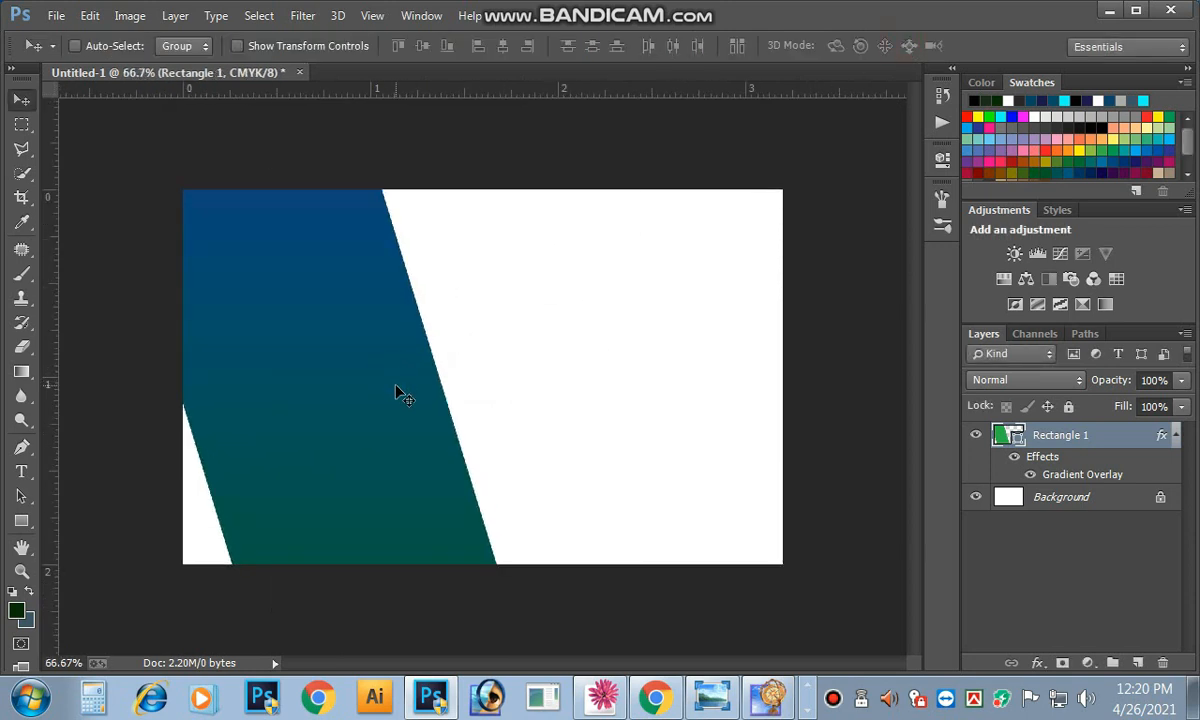
Step: Undo the band's enlargement and move the gradient stops to 13% and 91%
{"action": "key", "text": "ctrl+z"}
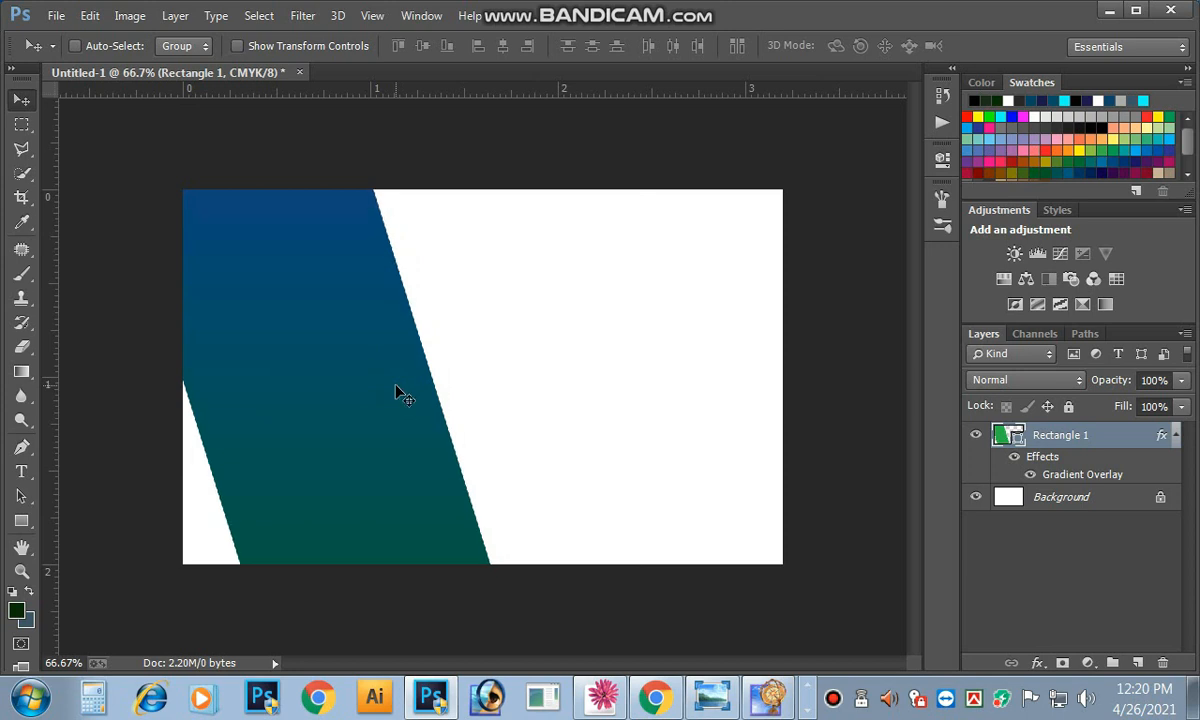
{"action": "double_click", "coordinate": [1017, 456]}
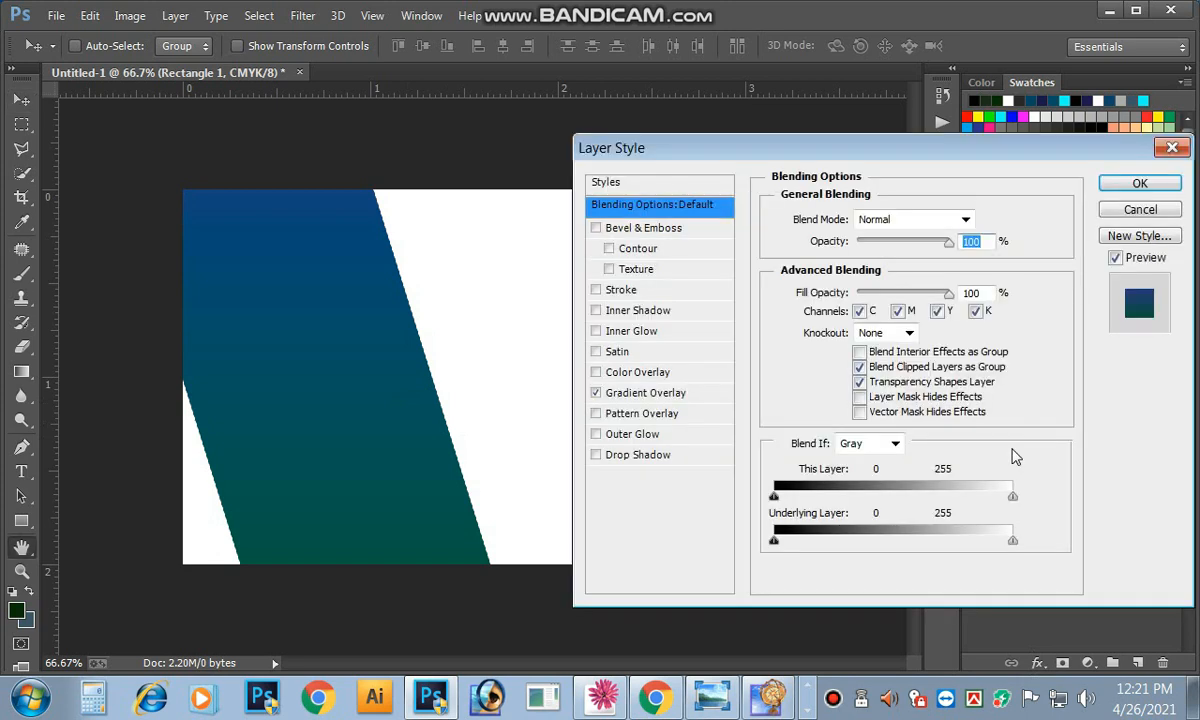
{"action": "left_click", "coordinate": [647, 393]}
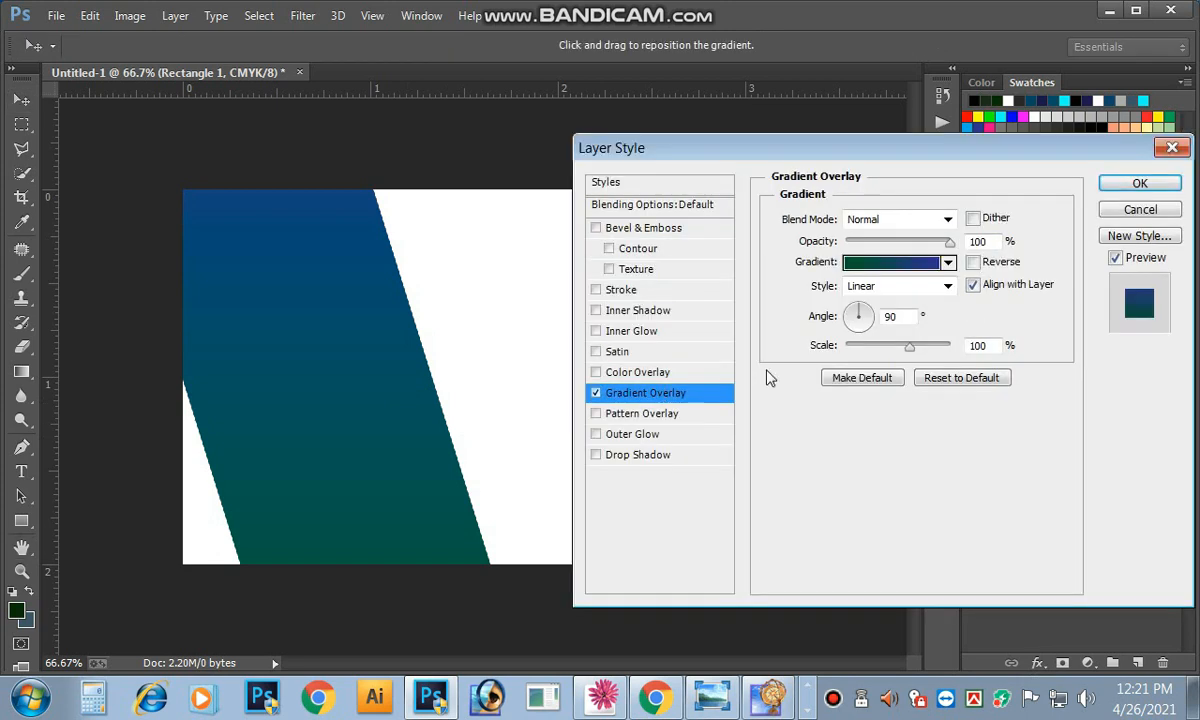
{"action": "left_click", "coordinate": [884, 264]}
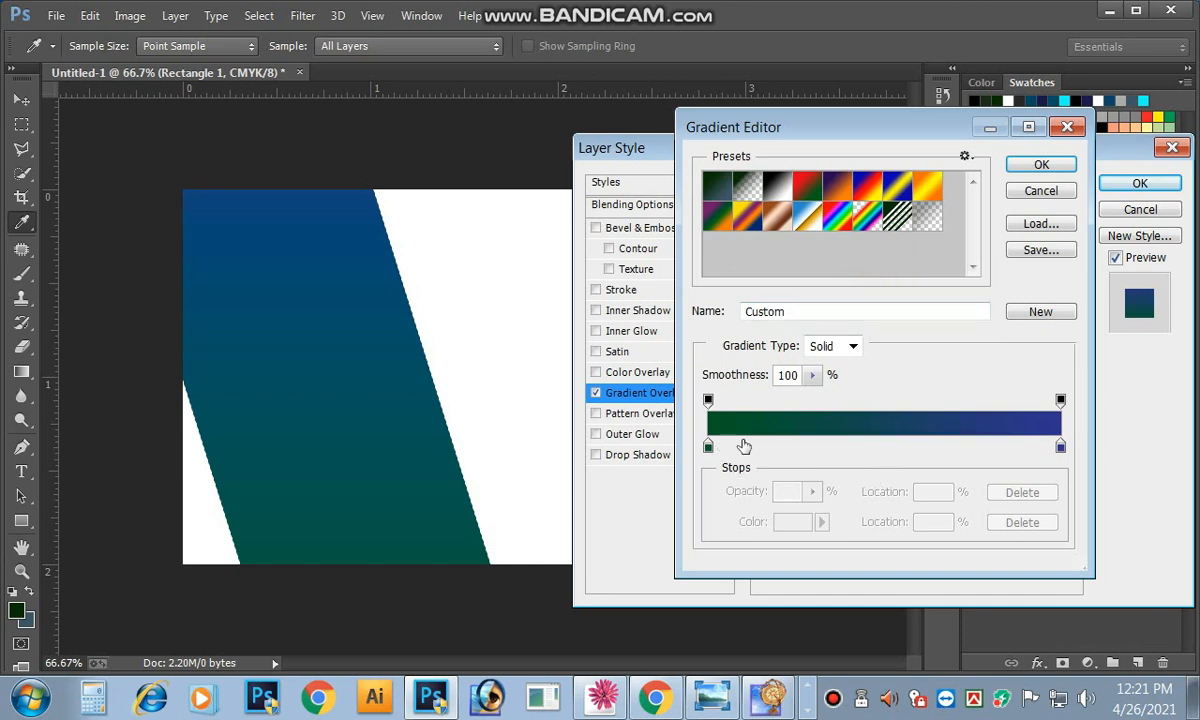
{"action": "left_click_drag", "start_coordinate": [1061, 448], "coordinate": [1031, 455]}
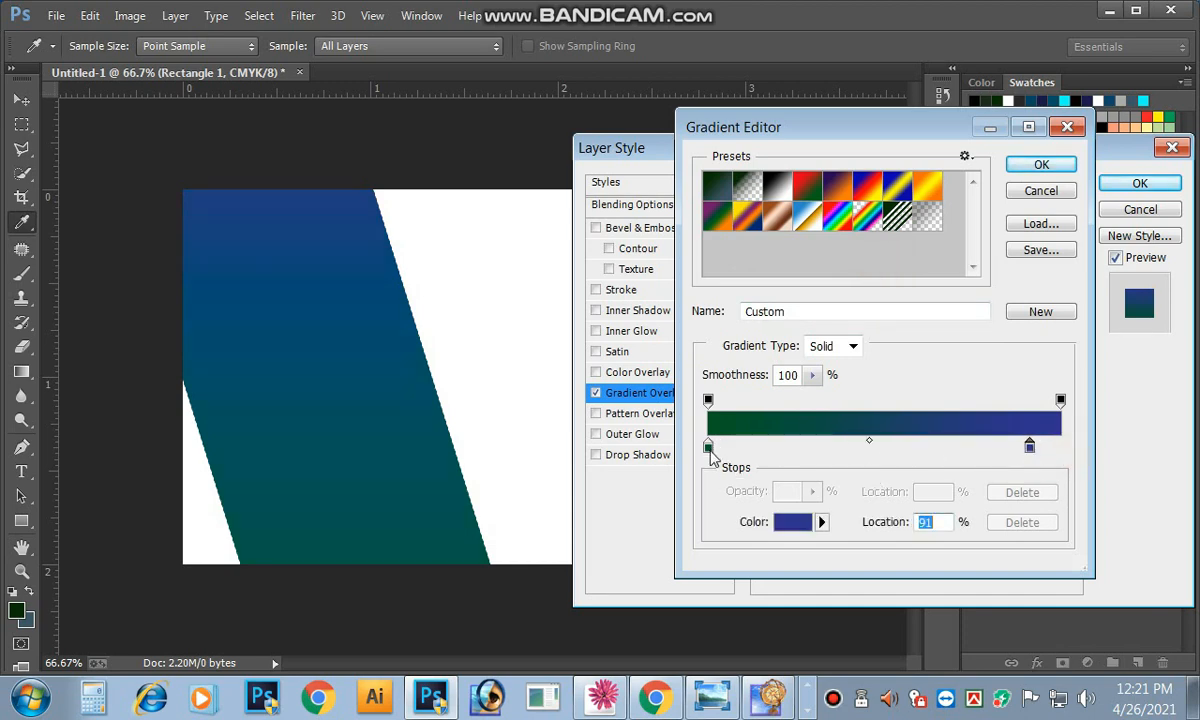
{"action": "left_click_drag", "start_coordinate": [708, 447], "coordinate": [741, 452]}
Step: Recolour the green stop to #035928 and apply the gradient overlay changes
{"action": "double_click", "coordinate": [741, 450]}
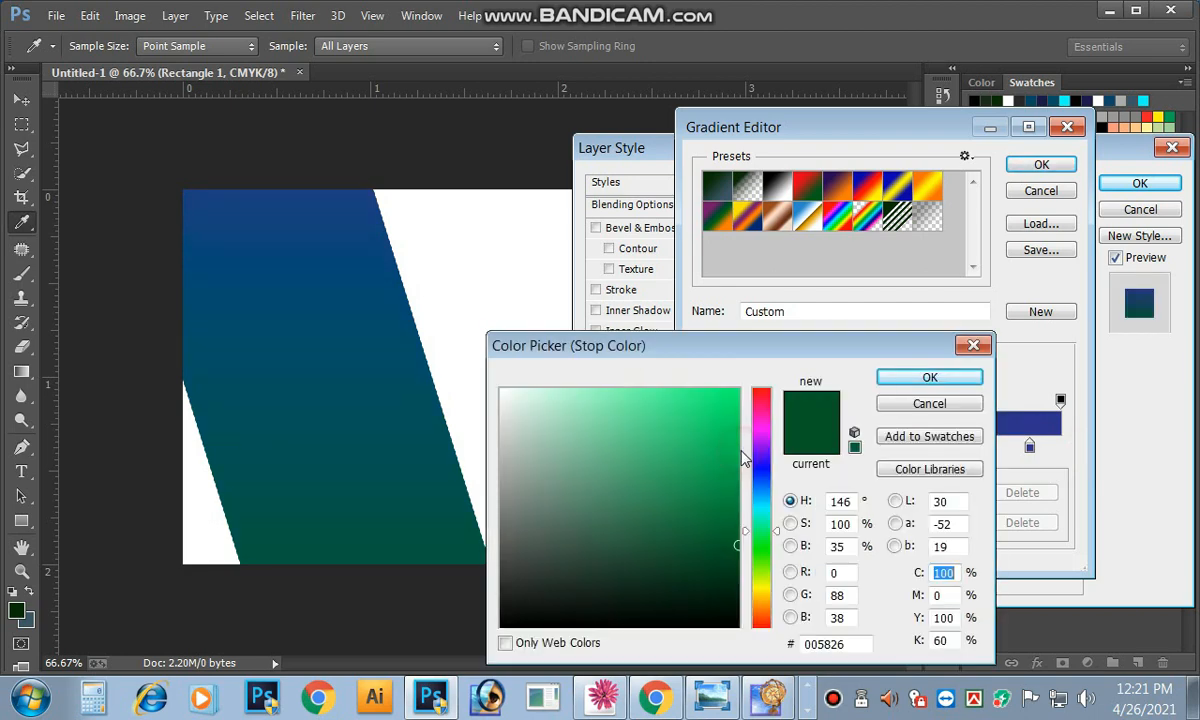
{"action": "left_click", "coordinate": [729, 550]}
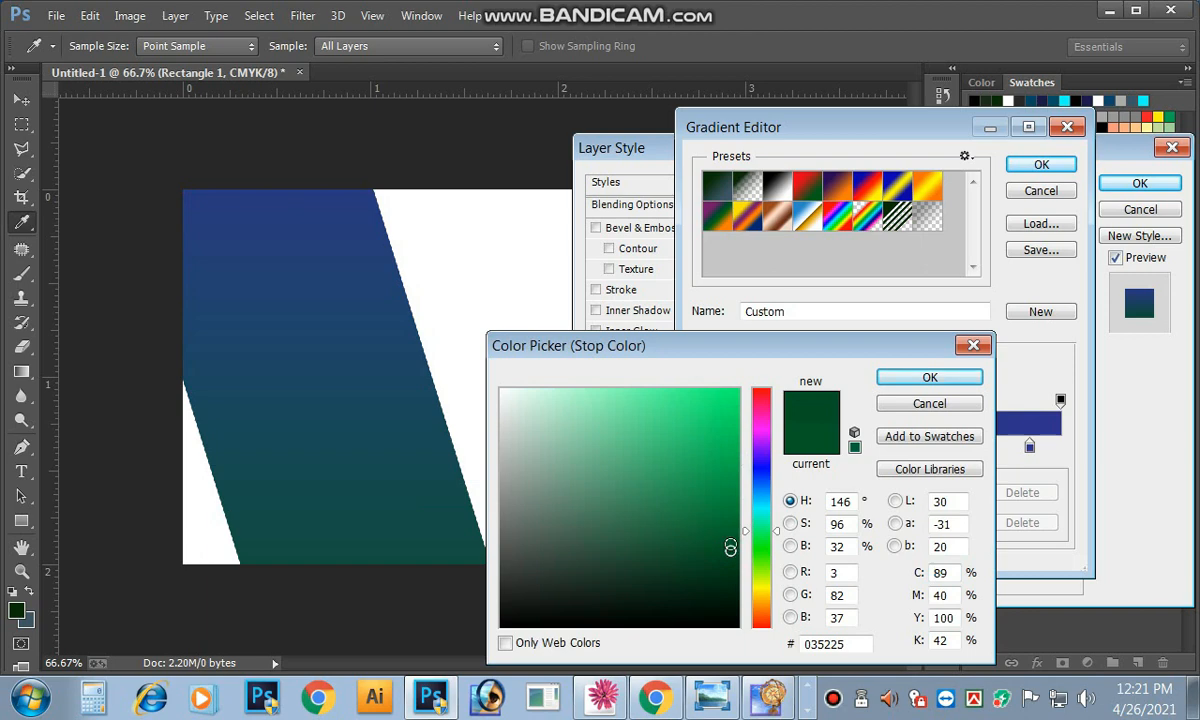
{"action": "left_click", "coordinate": [730, 544]}
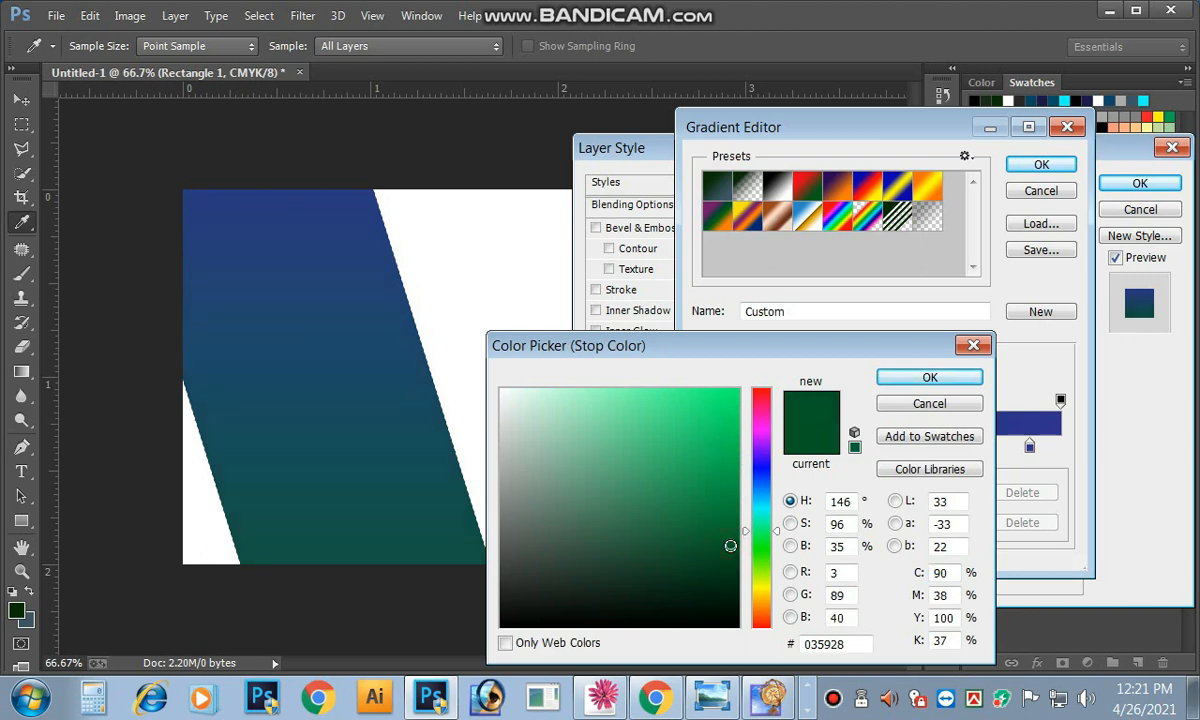
{"action": "left_click", "coordinate": [920, 380]}
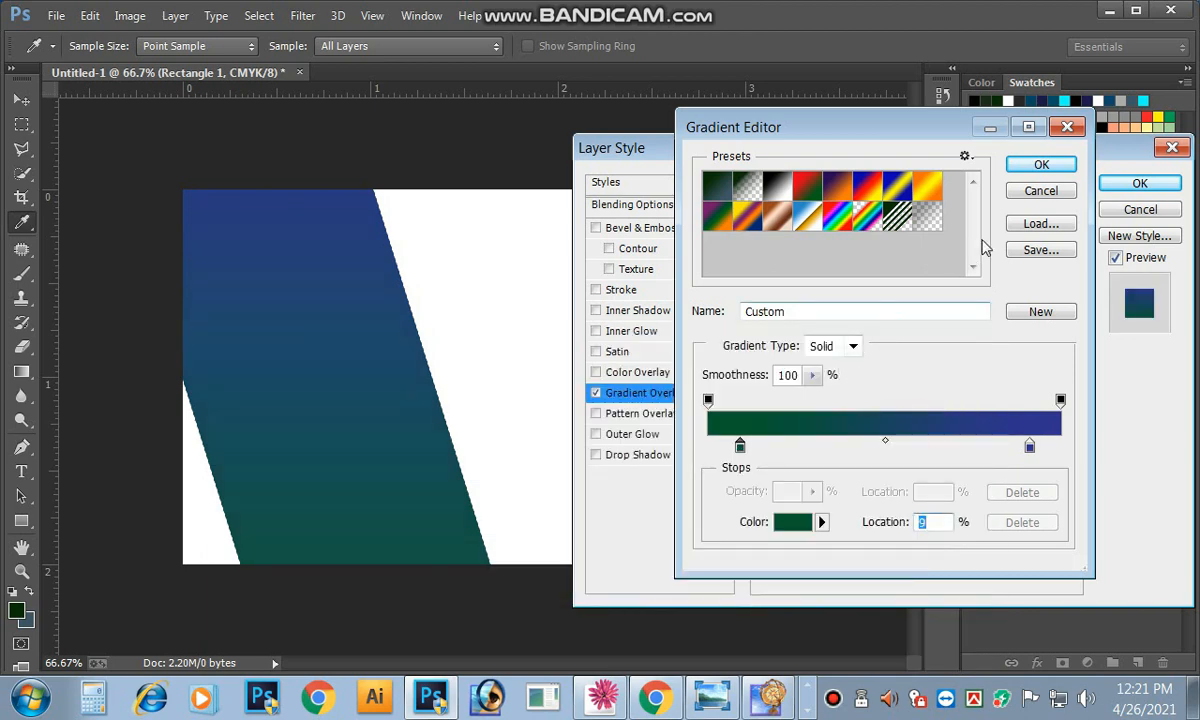
{"action": "left_click", "coordinate": [1037, 167]}
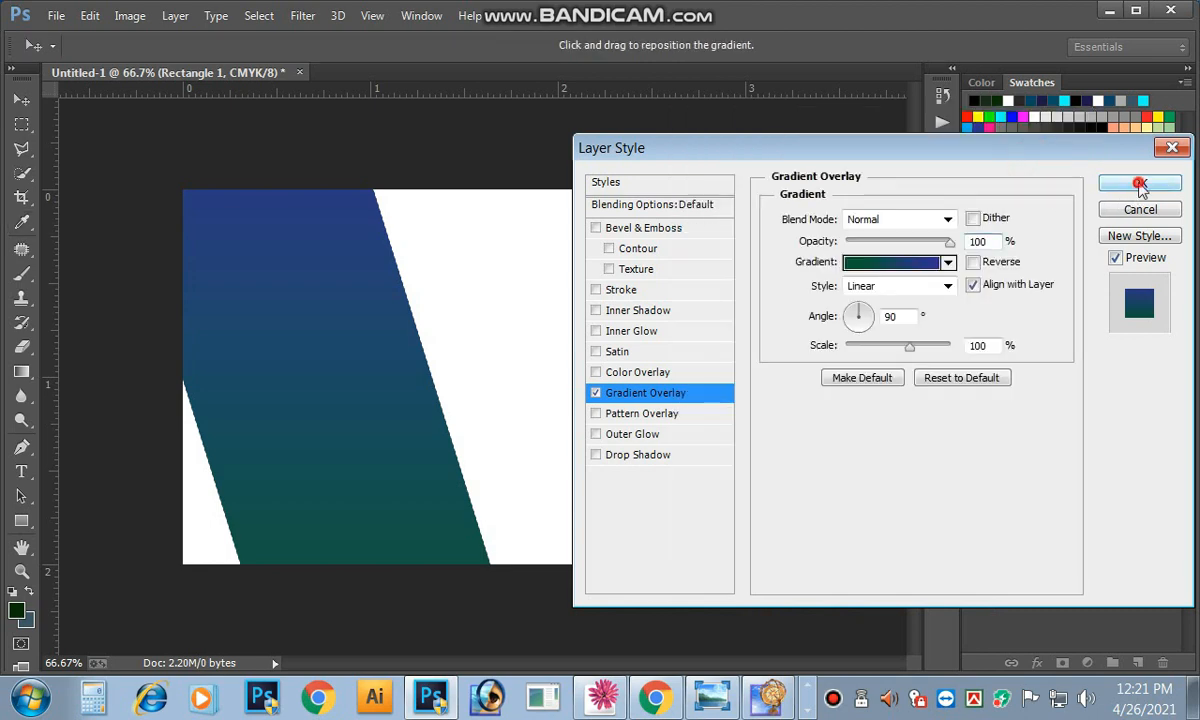
{"action": "left_click", "coordinate": [1138, 183]}
Step: Start tilting the band about 3 degrees clockwise with Free Transform
{"action": "left_click", "coordinate": [341, 441]}
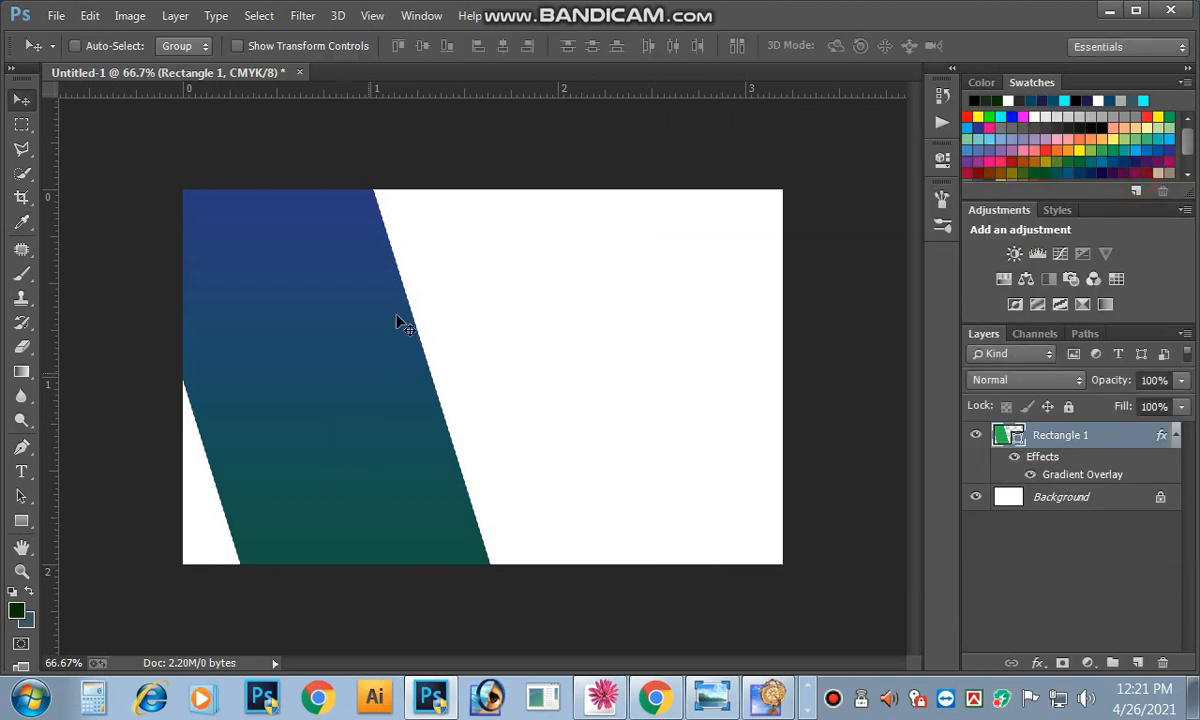
{"action": "key", "text": "ctrl+t"}
{"action": "left_click_drag", "start_coordinate": [594, 188], "coordinate": [611, 166]}
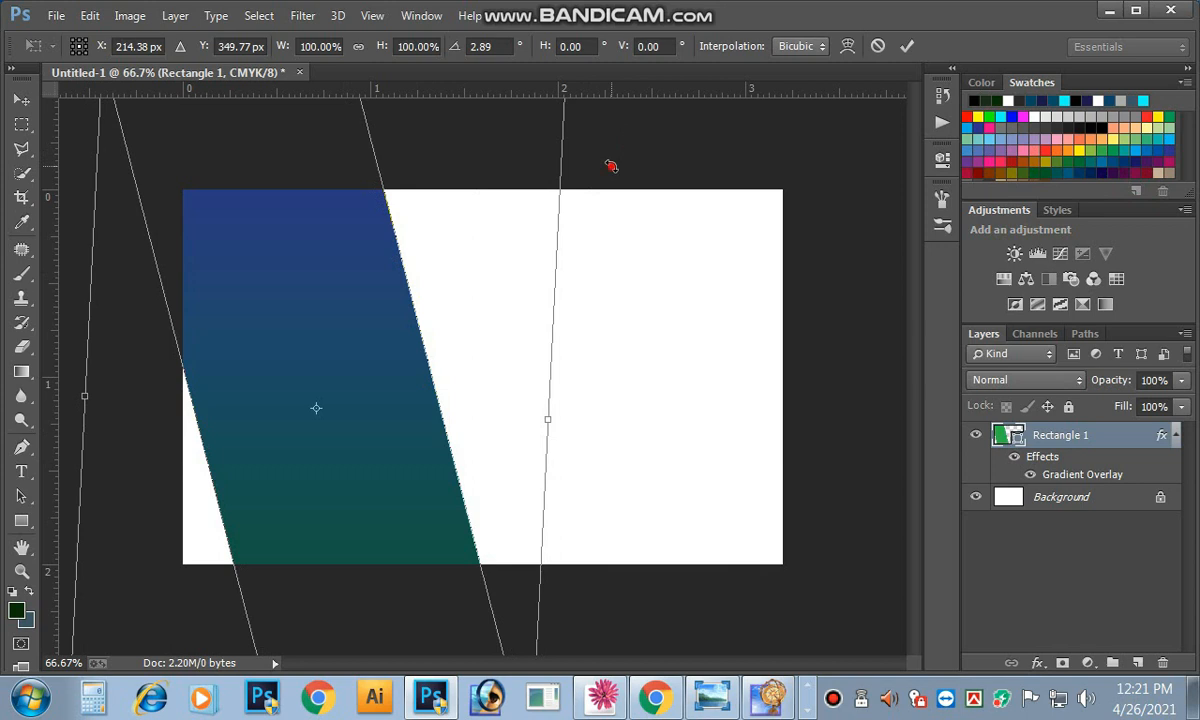
Step: Commit the band's roughly 2.9° tilt and select the Rectangle 1 layer
{"action": "left_click", "coordinate": [906, 46]}
{"action": "key", "text": "ctrl+minus"}
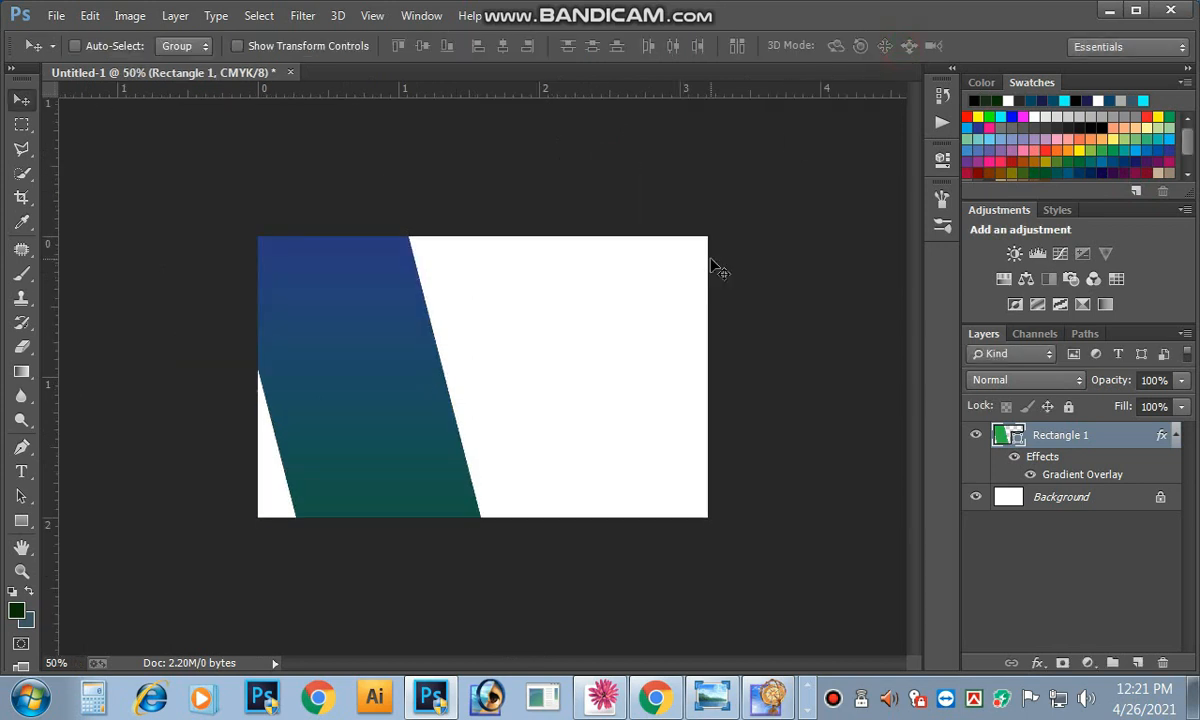
{"action": "right_click", "coordinate": [378, 400]}
{"action": "left_click", "coordinate": [409, 404]}
{"action": "right_click", "coordinate": [420, 407]}
{"action": "left_click", "coordinate": [428, 413]}
Step: Drag a trial copy of the band to the top right, then delete it
{"action": "left_click_drag", "start_coordinate": [428, 410], "coordinate": [674, 227]}
{"action": "left_click_drag", "start_coordinate": [676, 287], "coordinate": [634, 396]}
{"action": "key", "text": "Delete"}
{"action": "left_click_drag", "start_coordinate": [21, 124], "coordinate": [80, 139]}
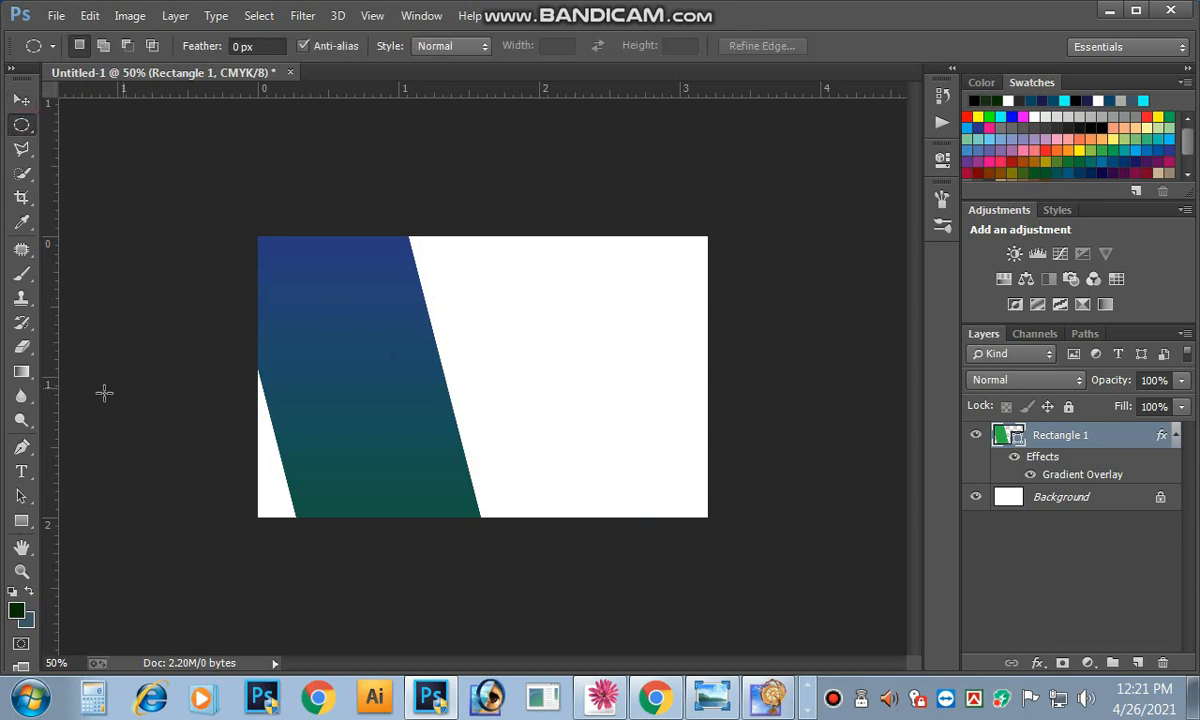
Step: Draw a green circle about 308×302 px over the band's right edge
{"action": "left_click_drag", "start_coordinate": [21, 520], "coordinate": [75, 555]}
{"action": "left_click", "coordinate": [420, 370]}
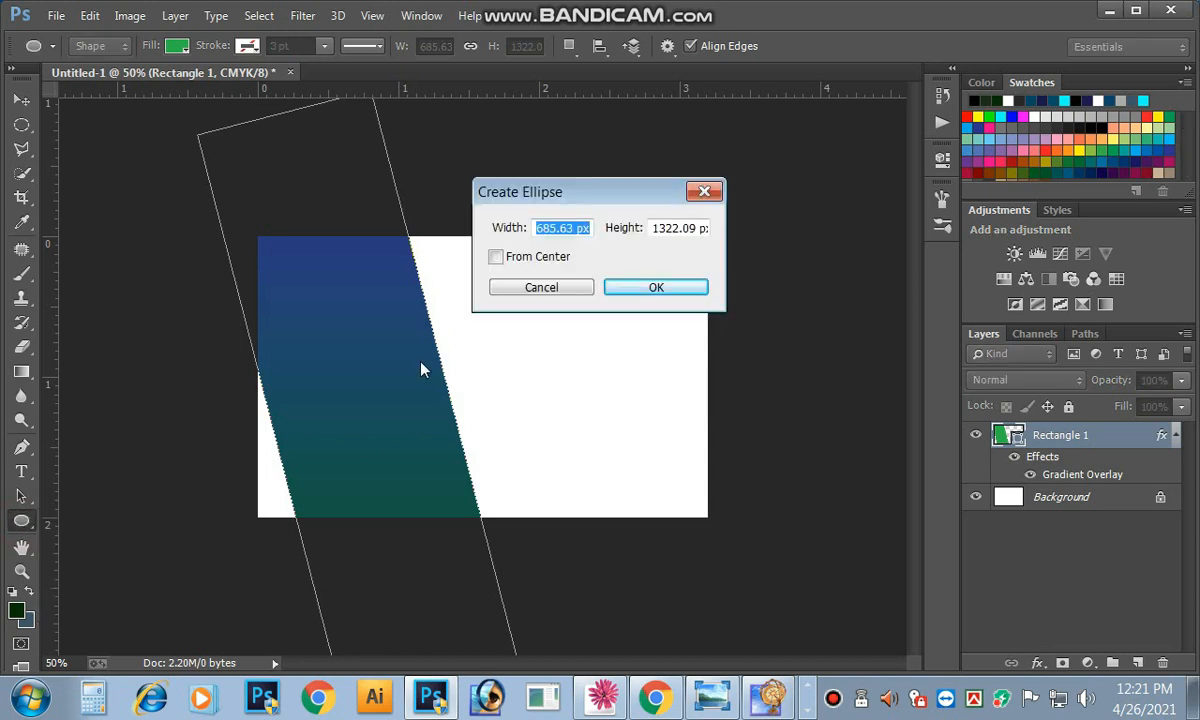
{"action": "left_click", "coordinate": [548, 288]}
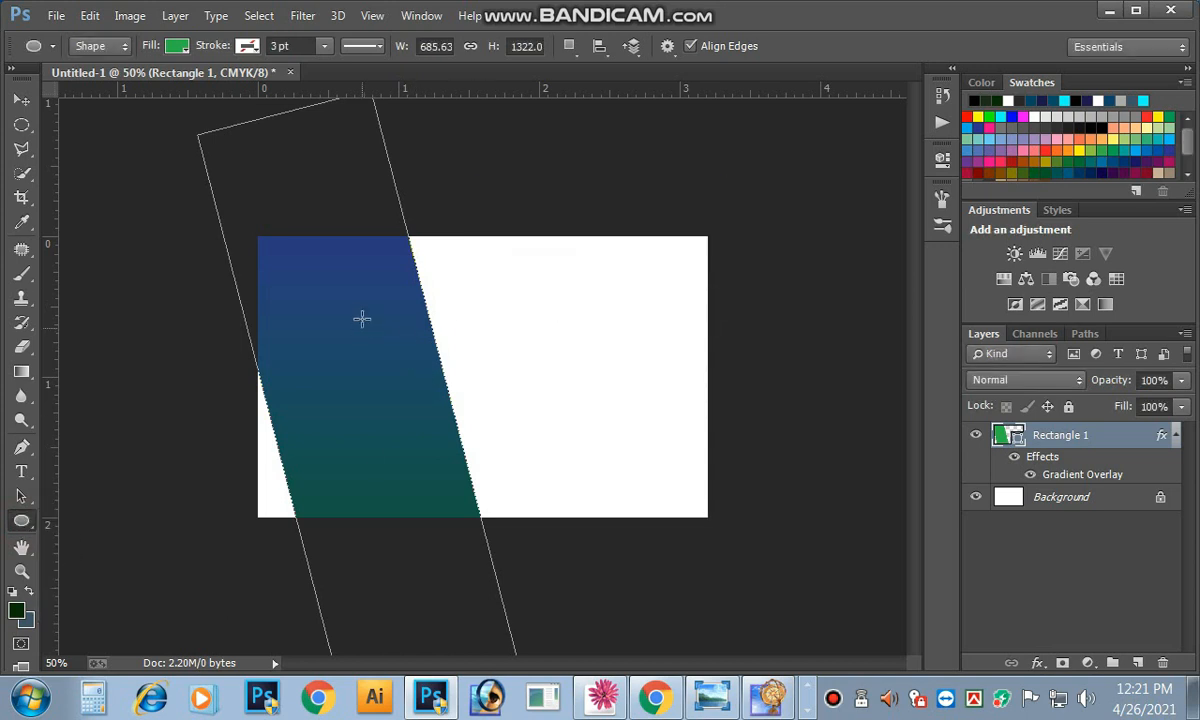
{"action": "left_click_drag", "start_coordinate": [362, 319], "coordinate": [505, 460]}
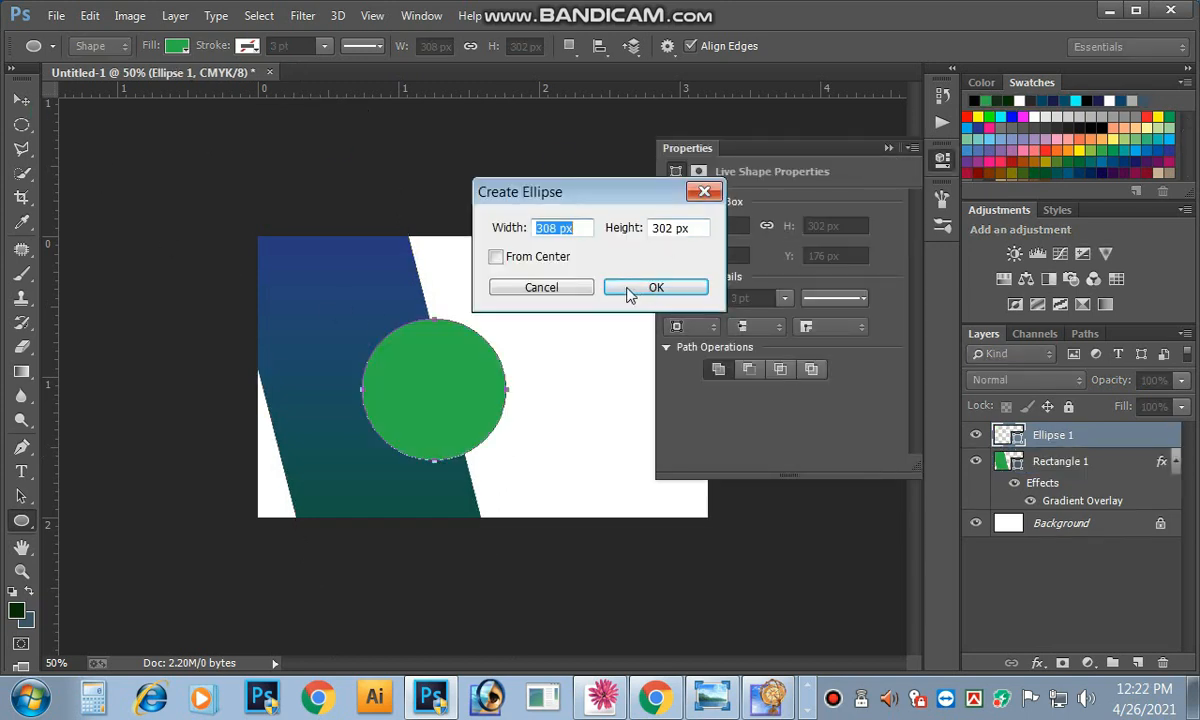
Step: Delete the extra Ellipse 2 circle and move Ellipse 1 up over the band
{"action": "left_click", "coordinate": [678, 283]}
{"action": "left_click", "coordinate": [886, 146]}
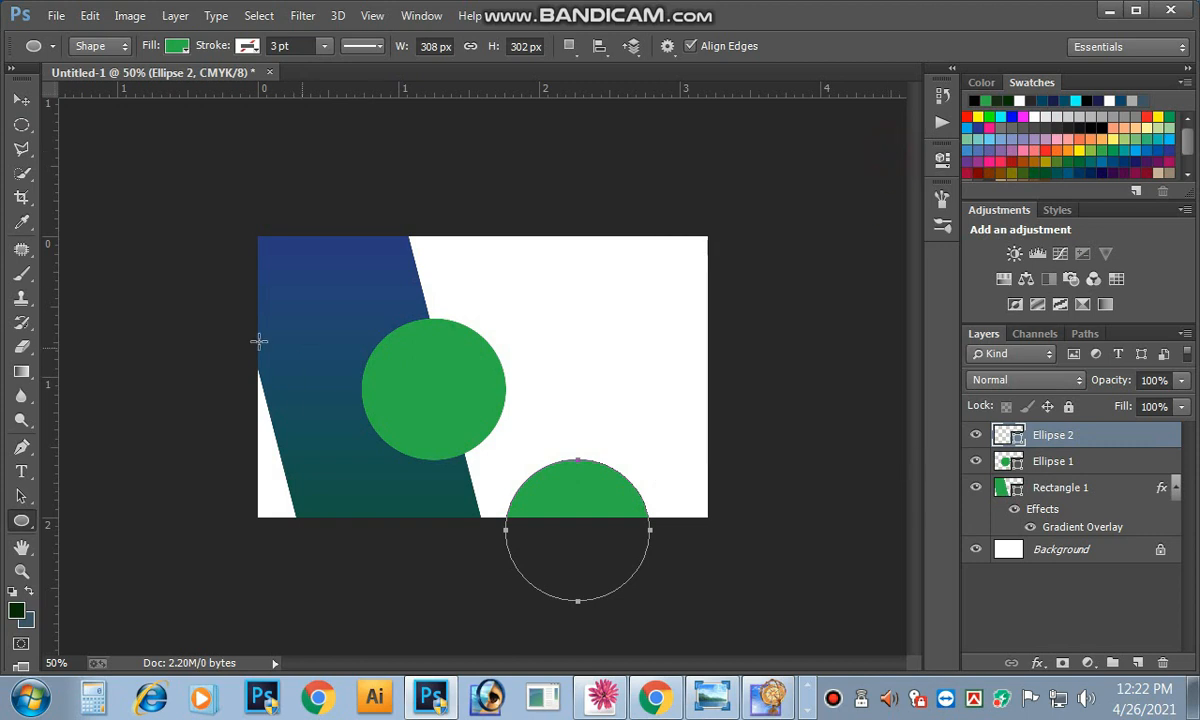
{"action": "left_click", "coordinate": [21, 100]}
{"action": "key", "text": "Delete"}
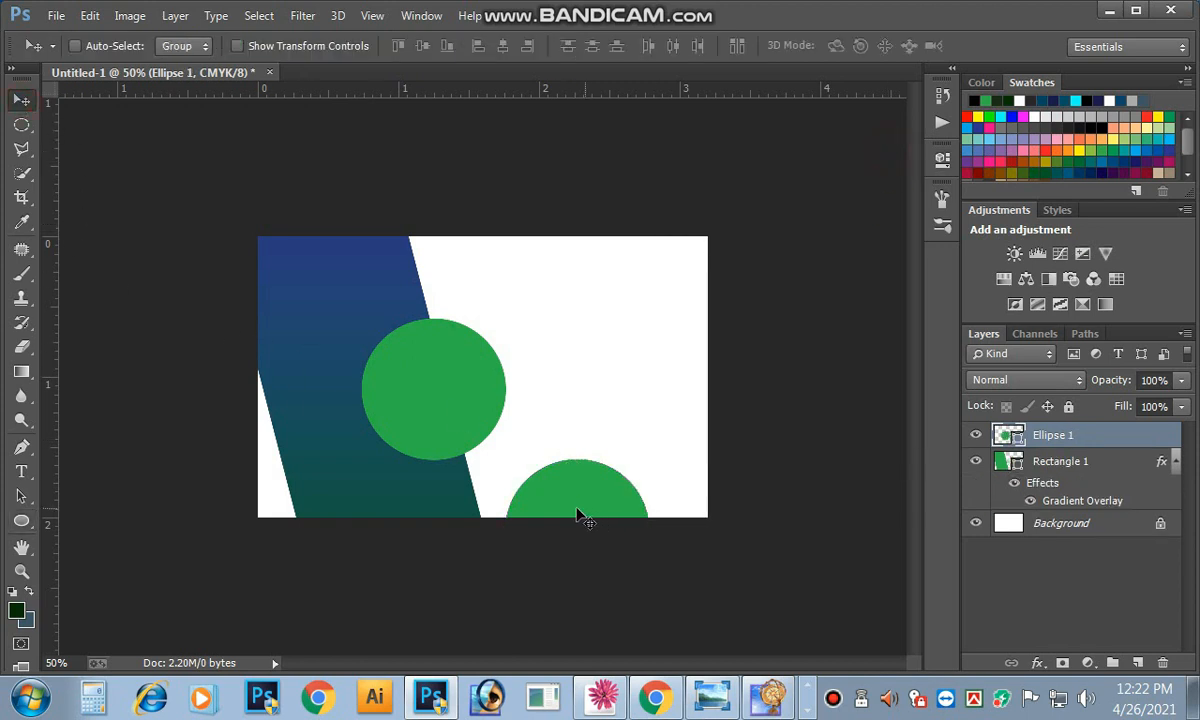
{"action": "left_click", "coordinate": [441, 375]}
{"action": "right_click", "coordinate": [441, 373]}
{"action": "left_click", "coordinate": [460, 393]}
{"action": "mouse_move", "coordinate": [425, 387]}
{"action": "left_mouse_down"}
{"action": "mouse_move", "coordinate": [420, 372]}
{"action": "mouse_move", "coordinate": [444, 378]}
{"action": "mouse_move", "coordinate": [434, 368]}
{"action": "left_mouse_up"}
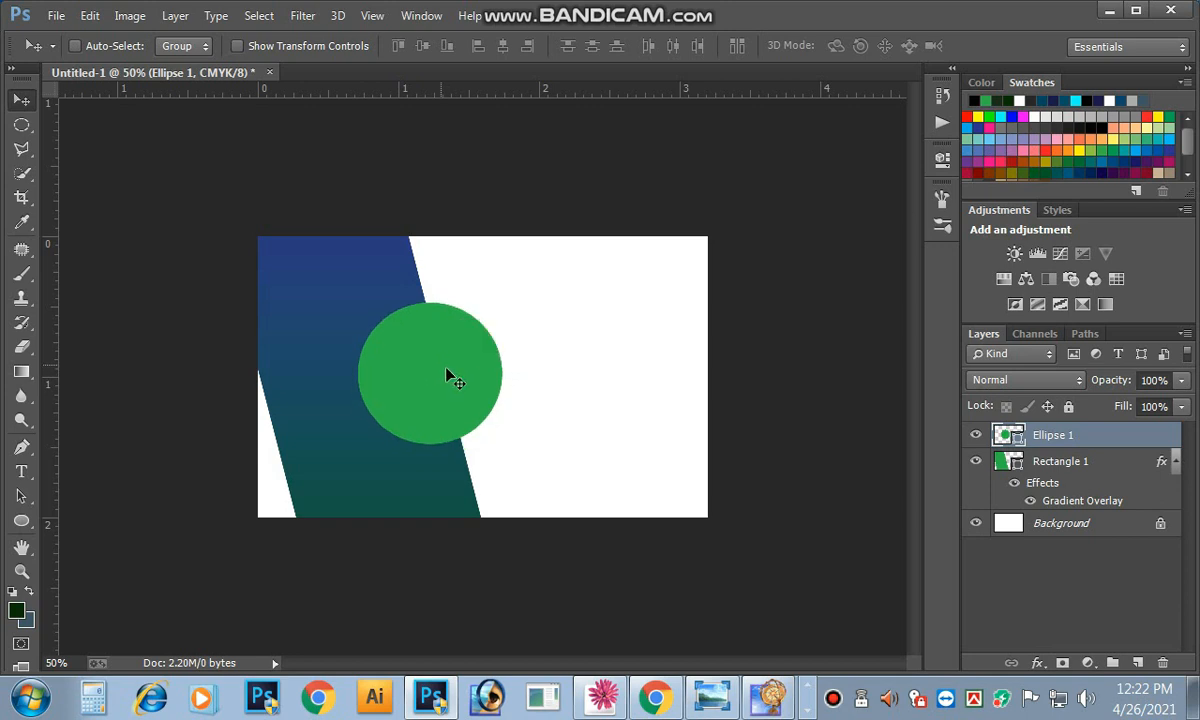
Step: Enlarge the green circle slightly and nudge it up and right
{"action": "key", "text": "ctrl+t"}
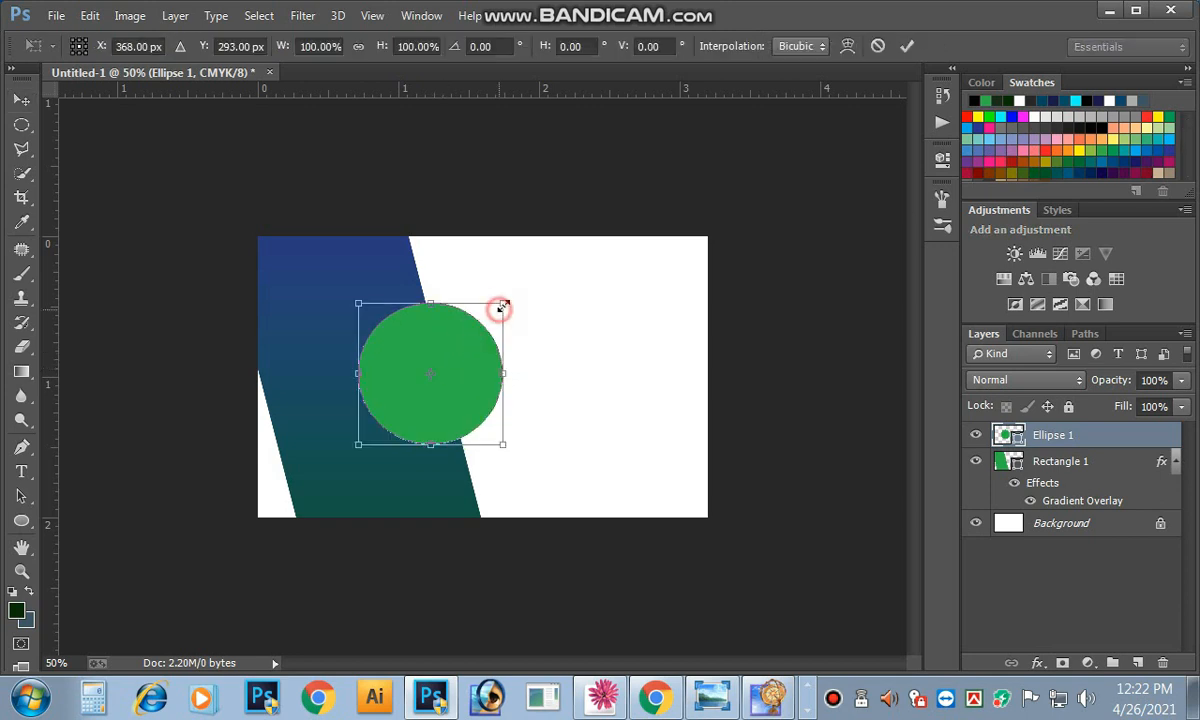
{"action": "left_click_drag", "start_coordinate": [501, 304], "coordinate": [506, 302]}
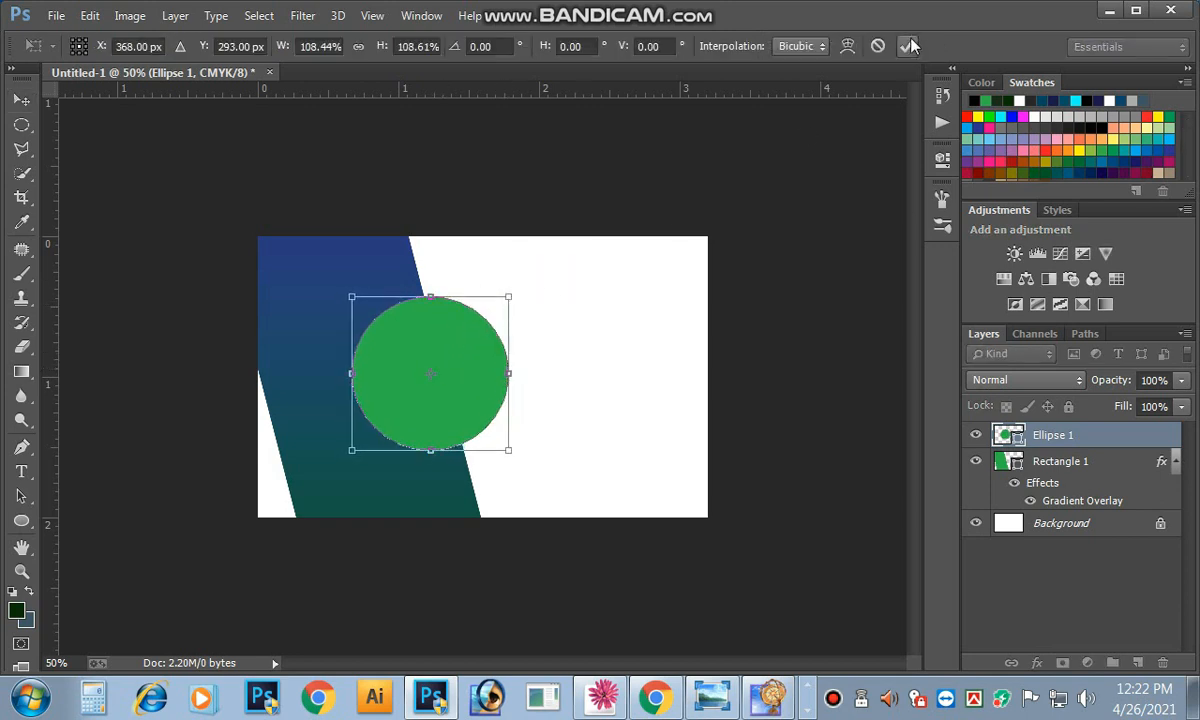
{"action": "left_click", "coordinate": [907, 45]}
{"action": "left_click_drag", "start_coordinate": [463, 361], "coordinate": [469, 354]}
Step: Nudge the Rectangle 1 band a few pixels left
{"action": "right_click", "coordinate": [318, 314]}
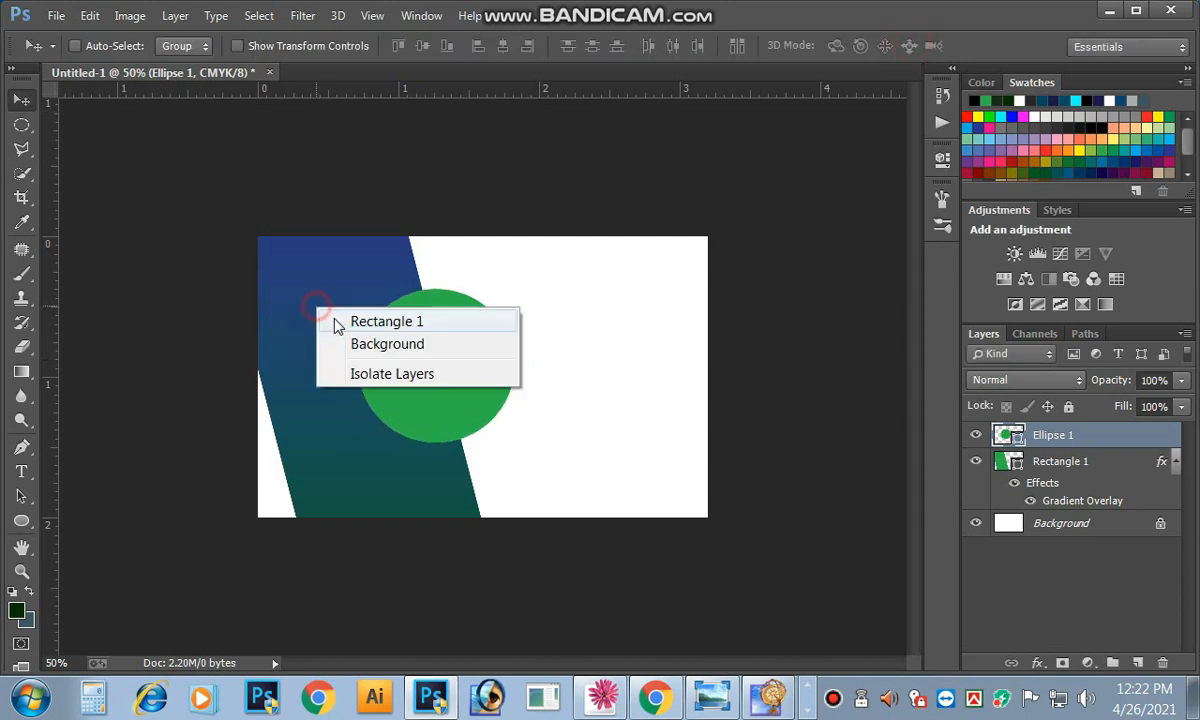
{"action": "left_click", "coordinate": [350, 321]}
{"action": "key", "text": "Left"}
{"action": "key", "text": "Left"}
{"action": "key", "text": "Left"}
{"action": "key", "text": "Left"}
{"action": "key", "text": "Left"}
{"action": "key", "text": "Left"}
{"action": "key", "text": "Left"}
{"action": "key", "text": "Left"}
{"action": "key", "text": "Left"}
{"action": "key", "text": "Left"}
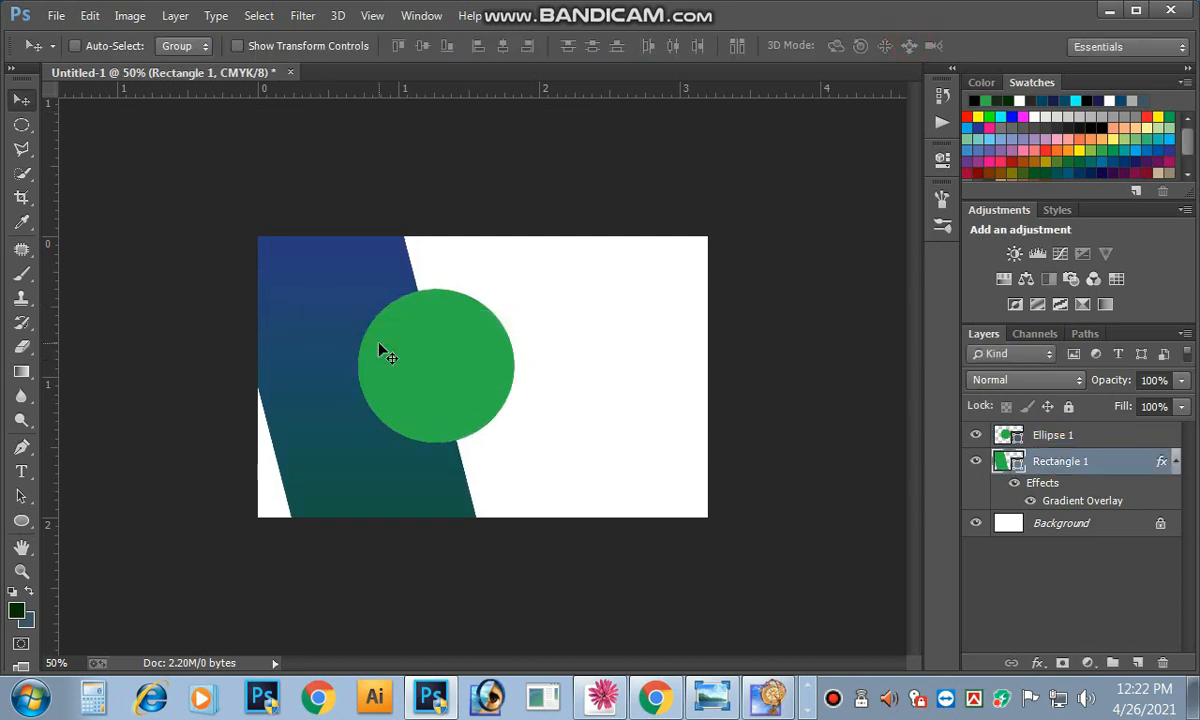
{"action": "key", "text": "Left"}
{"action": "right_click", "coordinate": [410, 391]}
{"action": "left_click", "coordinate": [440, 392]}
{"action": "key", "text": "Left"}
{"action": "key", "text": "Left"}
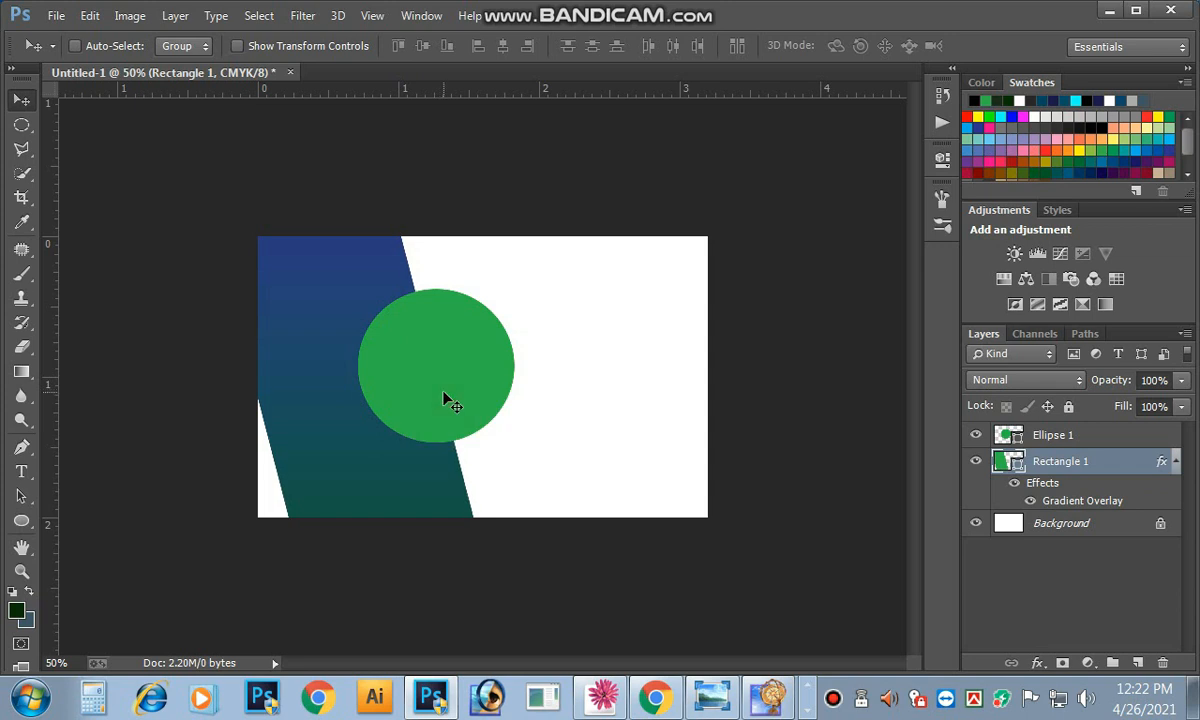
Step: Nudge Ellipse 1 left twice, down once and right twice to straddle the band's edge
{"action": "right_click", "coordinate": [445, 380]}
{"action": "left_click", "coordinate": [458, 390]}
{"action": "key", "text": "Left"}
{"action": "key", "text": "Left"}
{"action": "key", "text": "Left"}
{"action": "key", "text": "Left"}
{"action": "key", "text": "Left"}
{"action": "key", "text": "Left"}
{"action": "key", "text": "Left"}
{"action": "key", "text": "Left"}
{"action": "key", "text": "Left"}
{"action": "key", "text": "Left"}
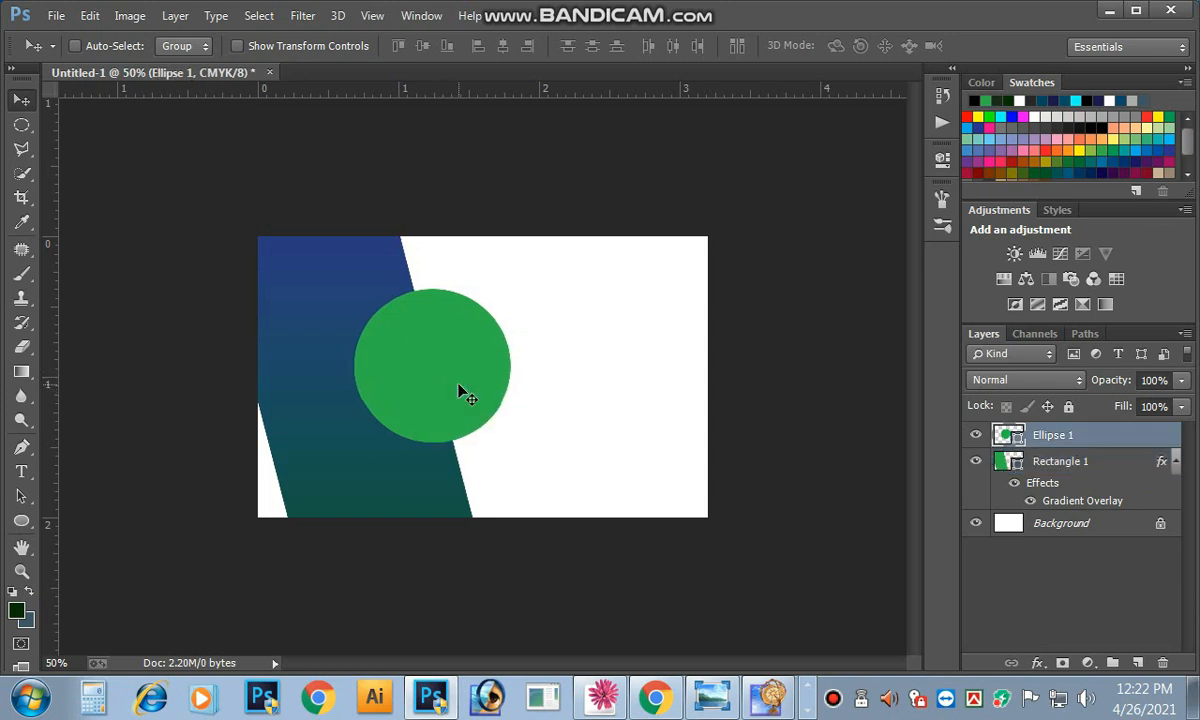
{"action": "key", "text": "Left"}
{"action": "key", "text": "Left"}
{"action": "key", "text": "Left"}
{"action": "key", "text": "Left"}
{"action": "key", "text": "Left"}
{"action": "key", "text": "Left"}
{"action": "key", "text": "Left"}
{"action": "key", "text": "Left"}
{"action": "key", "text": "Left"}
{"action": "key", "text": "Left"}
{"action": "key", "text": "Left"}
{"action": "key", "text": "Left"}
{"action": "key", "text": "Left"}
{"action": "key", "text": "Left"}
{"action": "key", "text": "Left"}
{"action": "key", "text": "Left"}
{"action": "key", "text": "Left"}
{"action": "key", "text": "Left"}
{"action": "key", "text": "Left"}
{"action": "key", "text": "Left"}
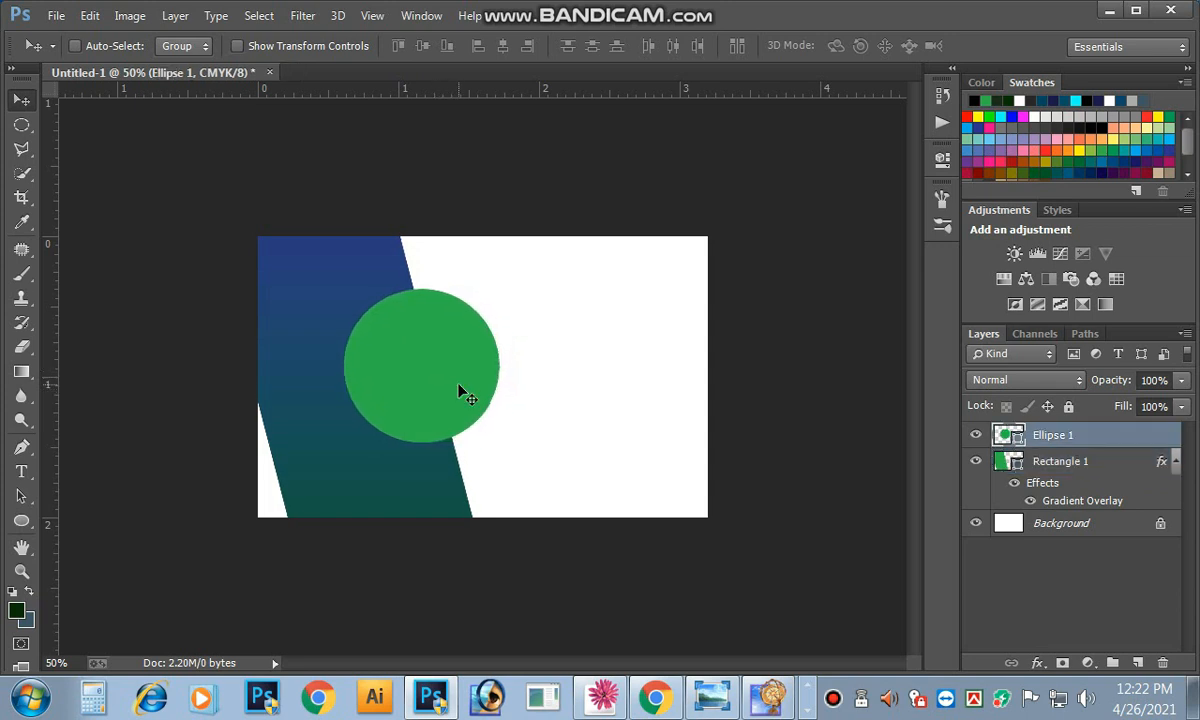
{"action": "key", "text": "Down"}
{"action": "key", "text": "Down"}
{"action": "key", "text": "Down"}
{"action": "key", "text": "Down"}
{"action": "key", "text": "Down"}
{"action": "key", "text": "Down"}
{"action": "key", "text": "Right"}
{"action": "key", "text": "Right"}
{"action": "key", "text": "Right"}
{"action": "key", "text": "Right"}
{"action": "key", "text": "Right"}
{"action": "key", "text": "Right"}
{"action": "key", "text": "Right"}
{"action": "key", "text": "Right"}
{"action": "key", "text": "Right"}
{"action": "key", "text": "Right"}
{"action": "key", "text": "Right"}
{"action": "key", "text": "Right"}
{"action": "key", "text": "Right"}
{"action": "key", "text": "Right"}
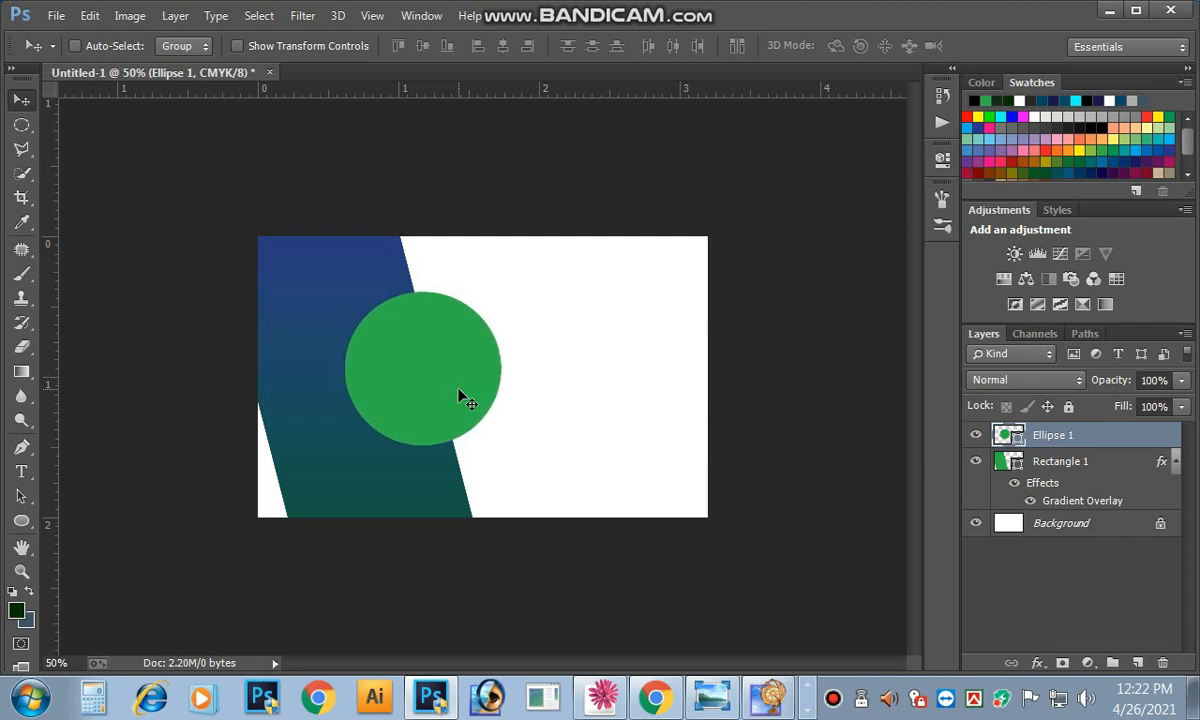
{"action": "key", "text": "Right"}
{"action": "key", "text": "Right"}
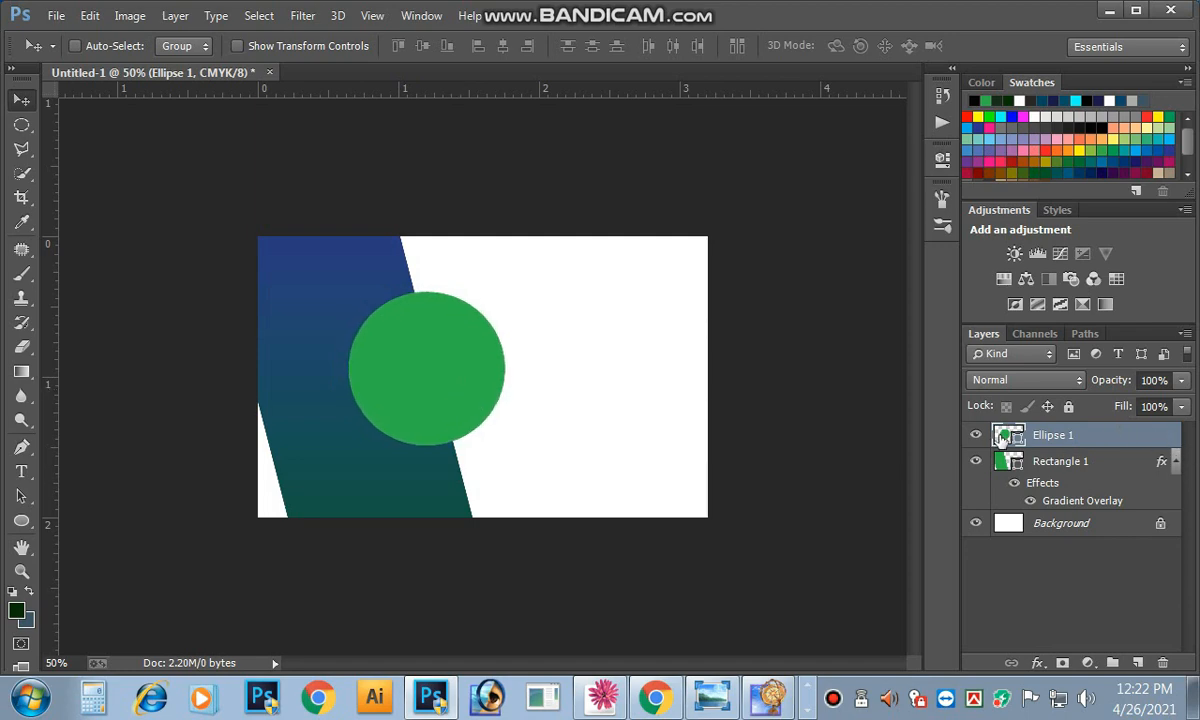
{"action": "left_click", "coordinate": [56, 15]}
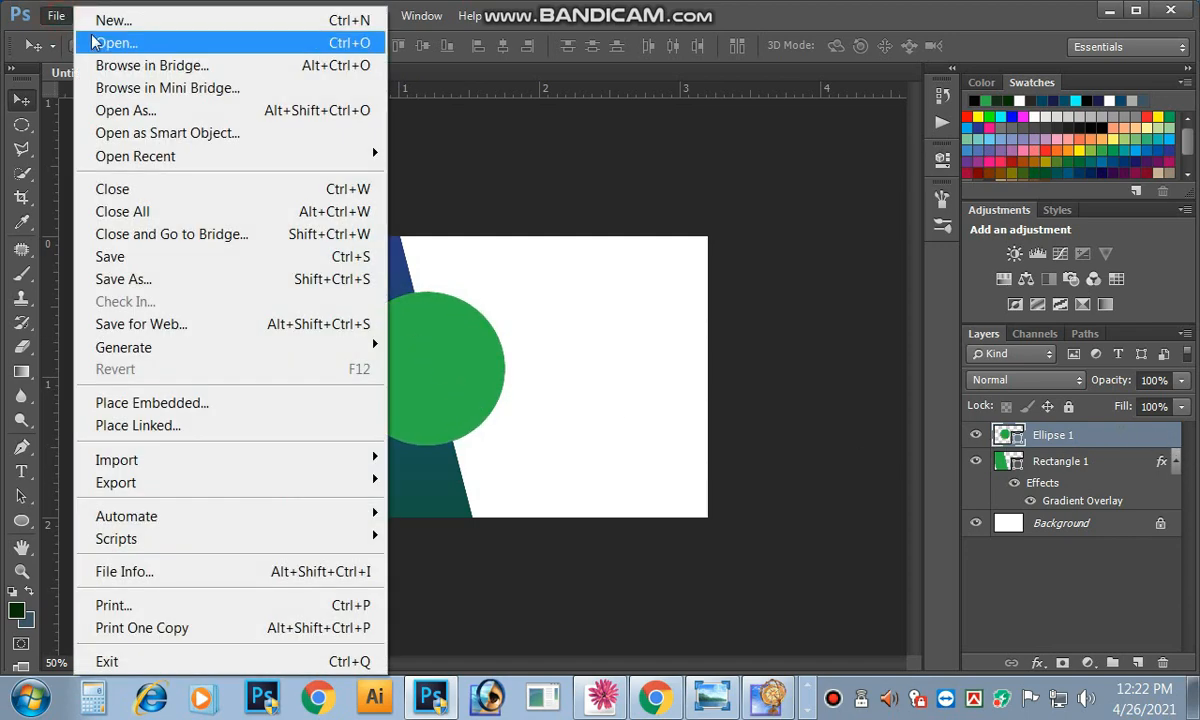
Step: Open the Untitled-1 poster from the Desktop and hide its guides
{"action": "left_click", "coordinate": [94, 43]}
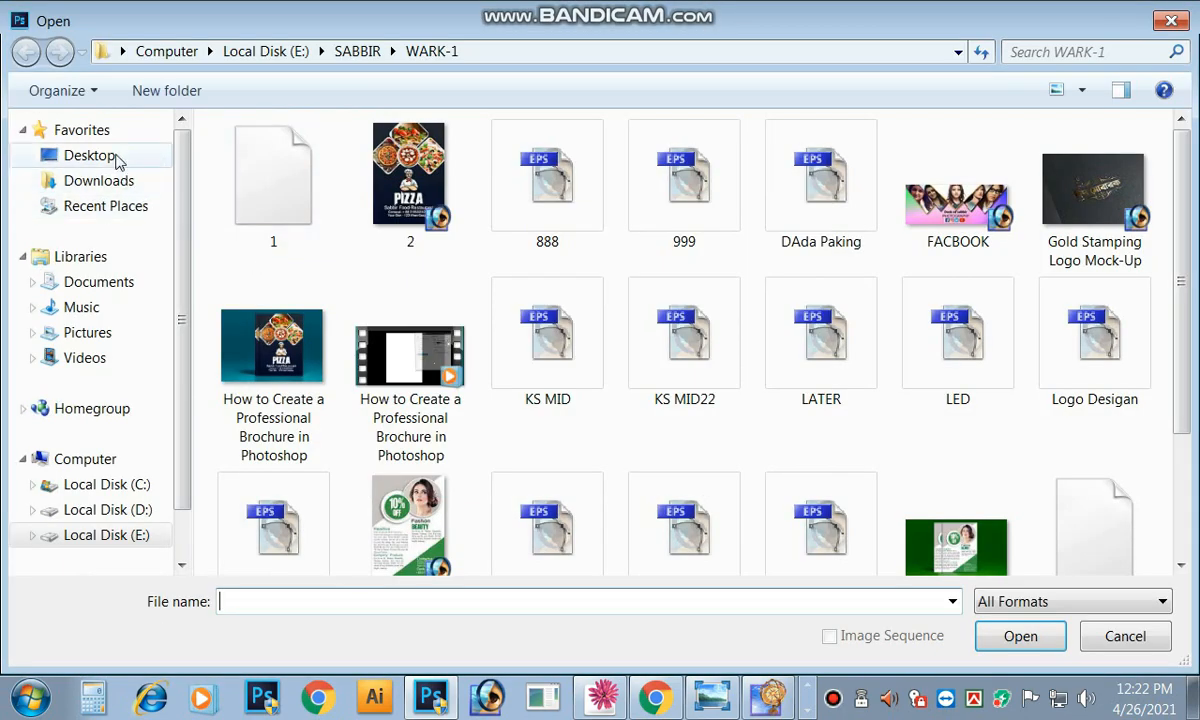
{"action": "left_click", "coordinate": [115, 158]}
{"action": "scroll", "coordinate": [1105, 230], "scroll_direction": "down", "scroll_amount": 4}
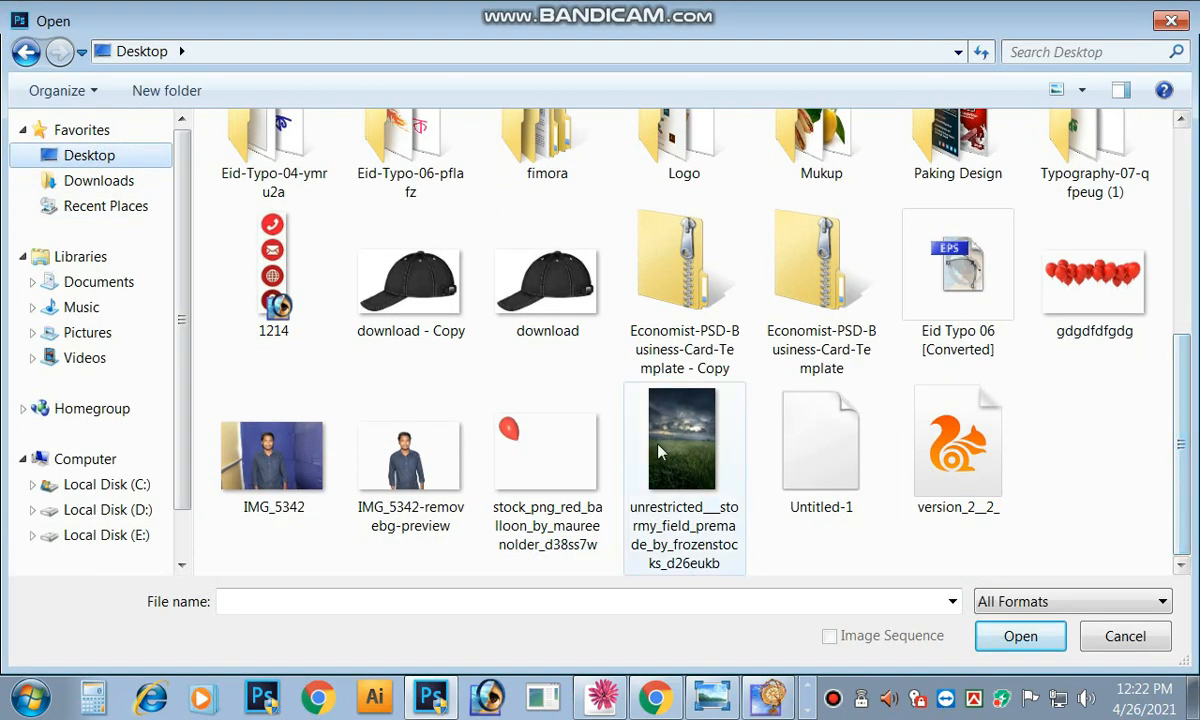
{"action": "left_click", "coordinate": [828, 465]}
{"action": "left_click", "coordinate": [1000, 638]}
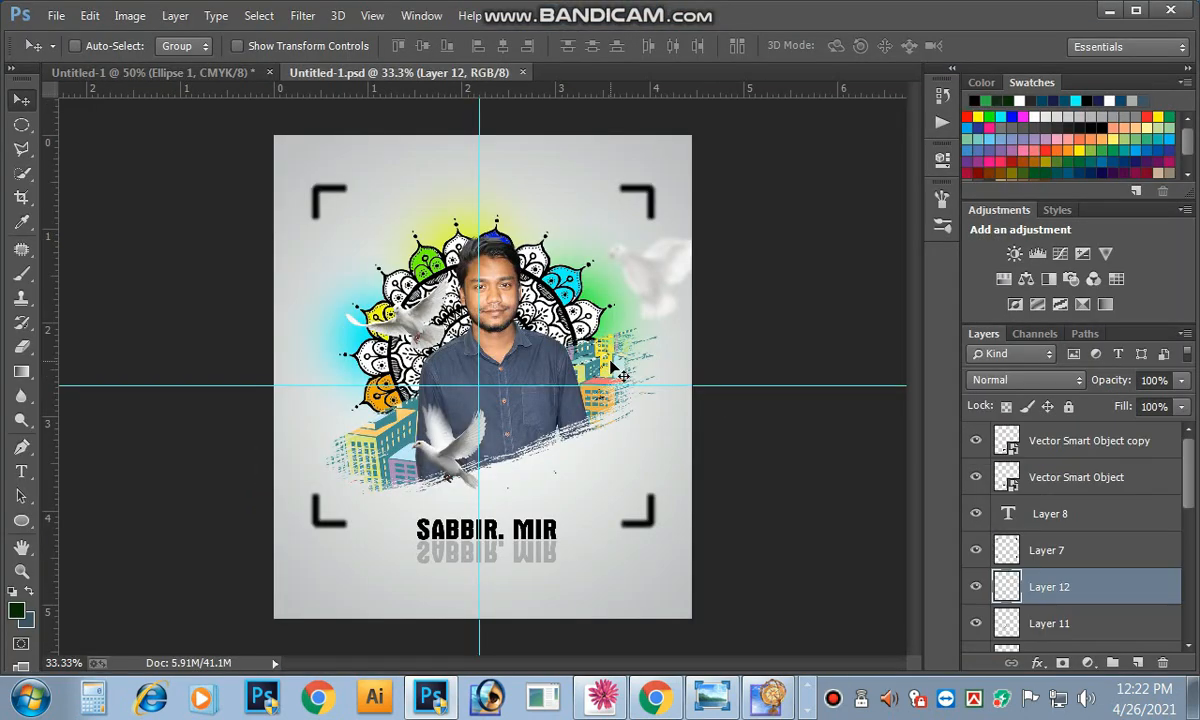
{"action": "key", "text": "ctrl+semicolon"}
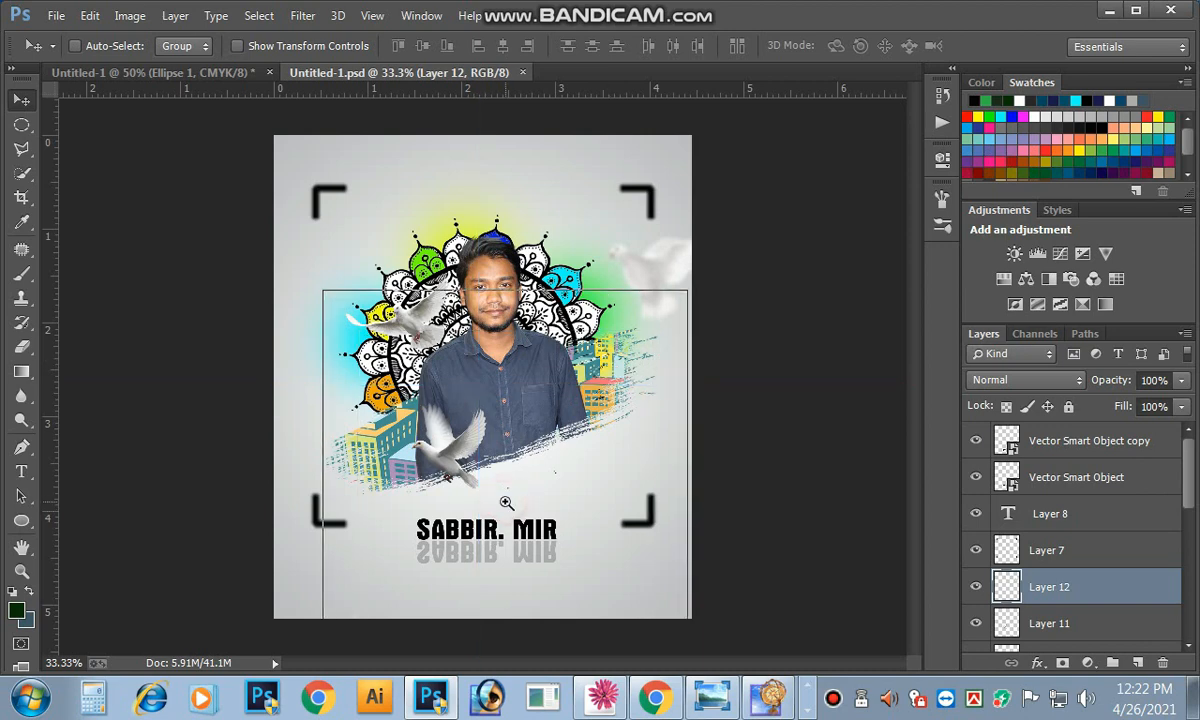
Step: Delete the name text and its reflected copy from the poster
{"action": "scroll", "coordinate": [507, 509], "scroll_direction": "up", "scroll_amount": 1}
{"action": "right_click", "coordinate": [492, 541]}
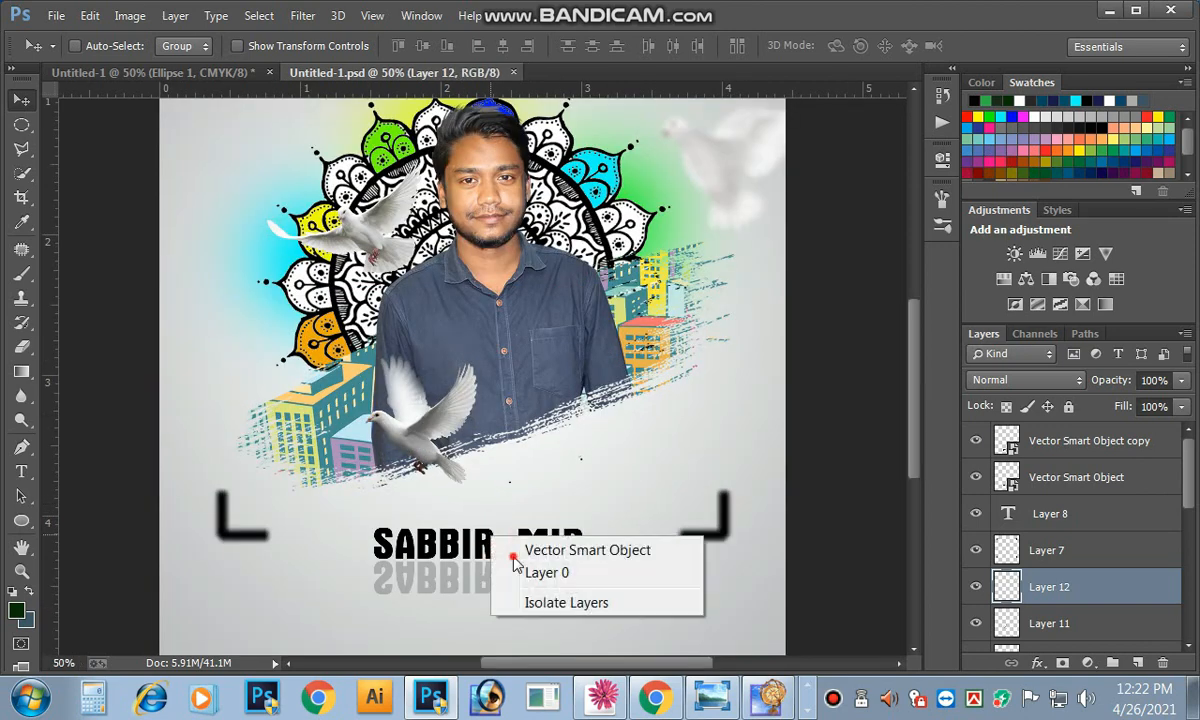
{"action": "left_click", "coordinate": [510, 554]}
{"action": "key", "text": "Delete"}
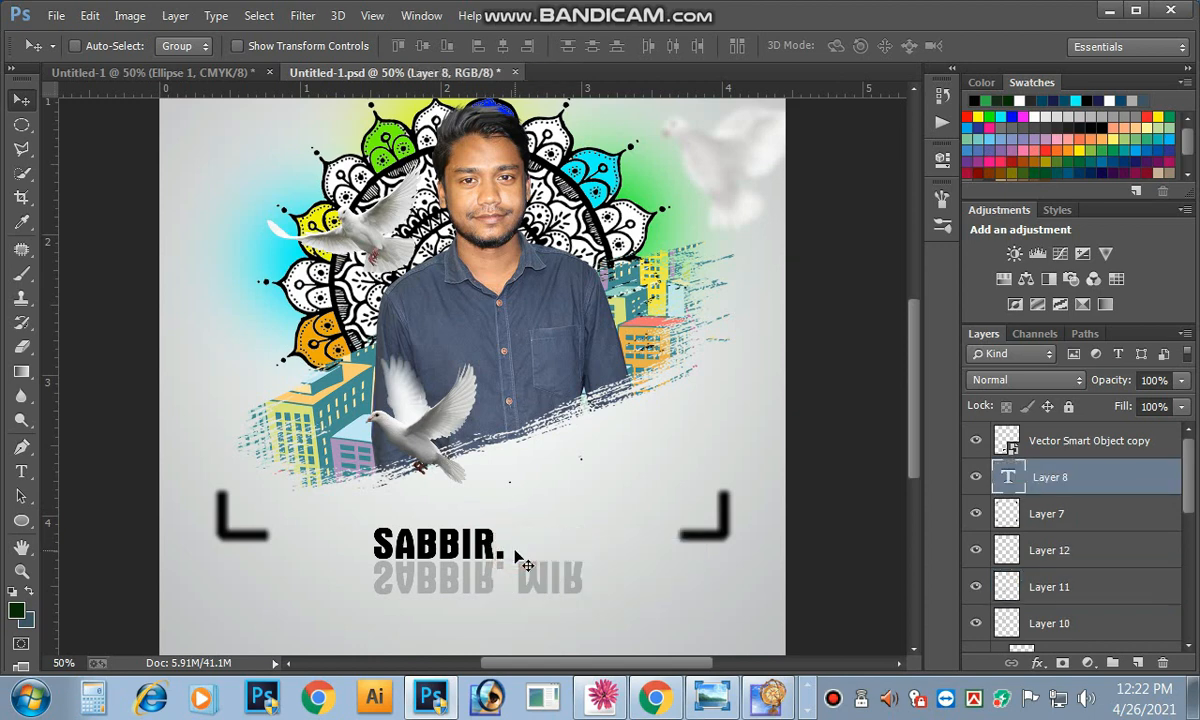
{"action": "right_click", "coordinate": [520, 577]}
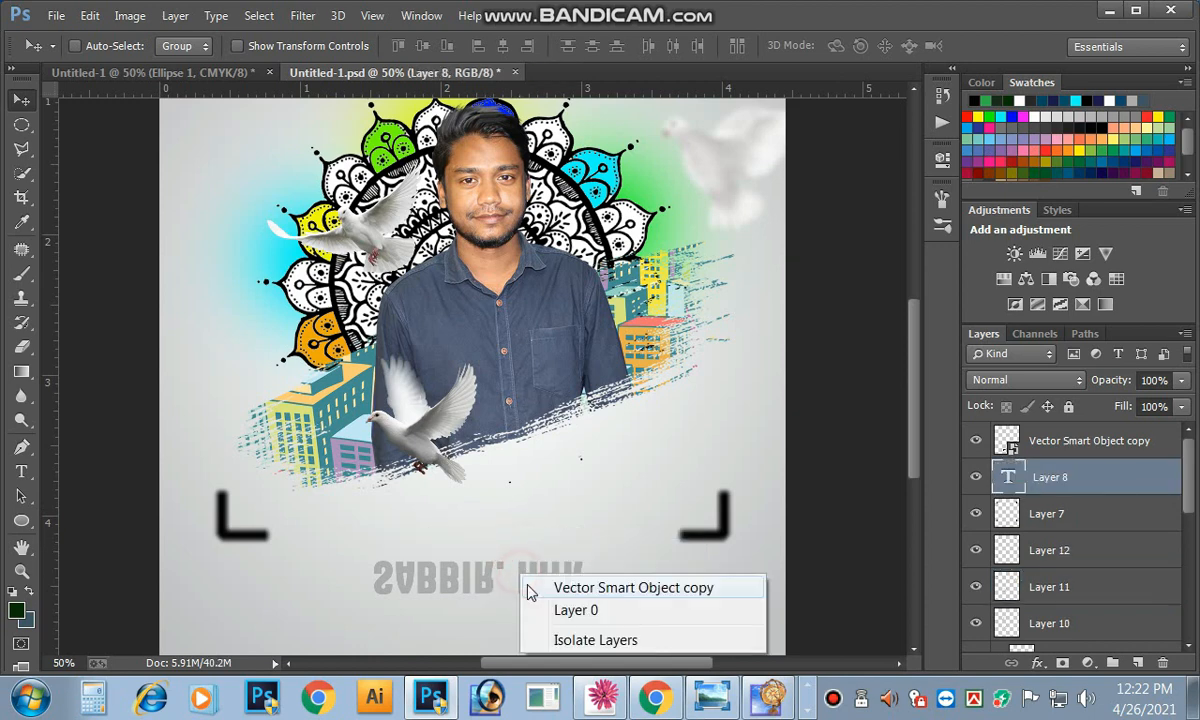
{"action": "left_click", "coordinate": [548, 588]}
{"action": "key", "text": "Delete"}
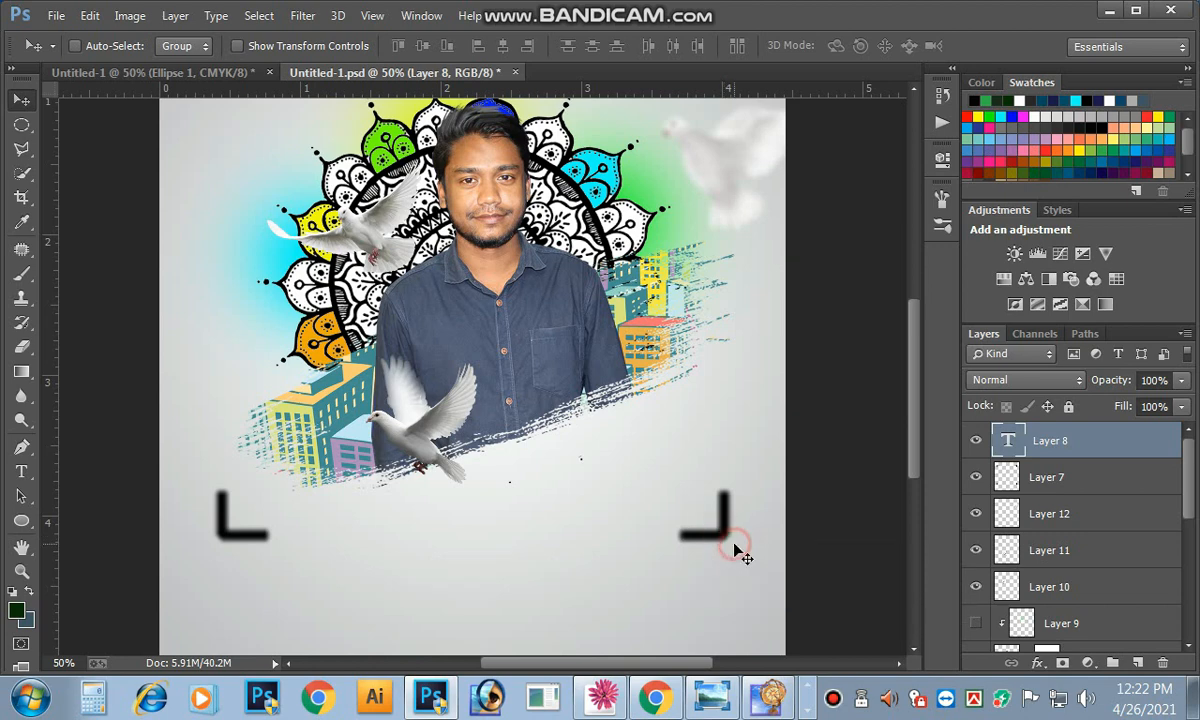
Step: Delete the Layer 7 corner bracket, restoring the grey background after an accidental deletion
{"action": "right_click", "coordinate": [718, 535]}
{"action": "left_click", "coordinate": [738, 548]}
{"action": "key", "text": "Delete"}
{"action": "right_click", "coordinate": [712, 488]}
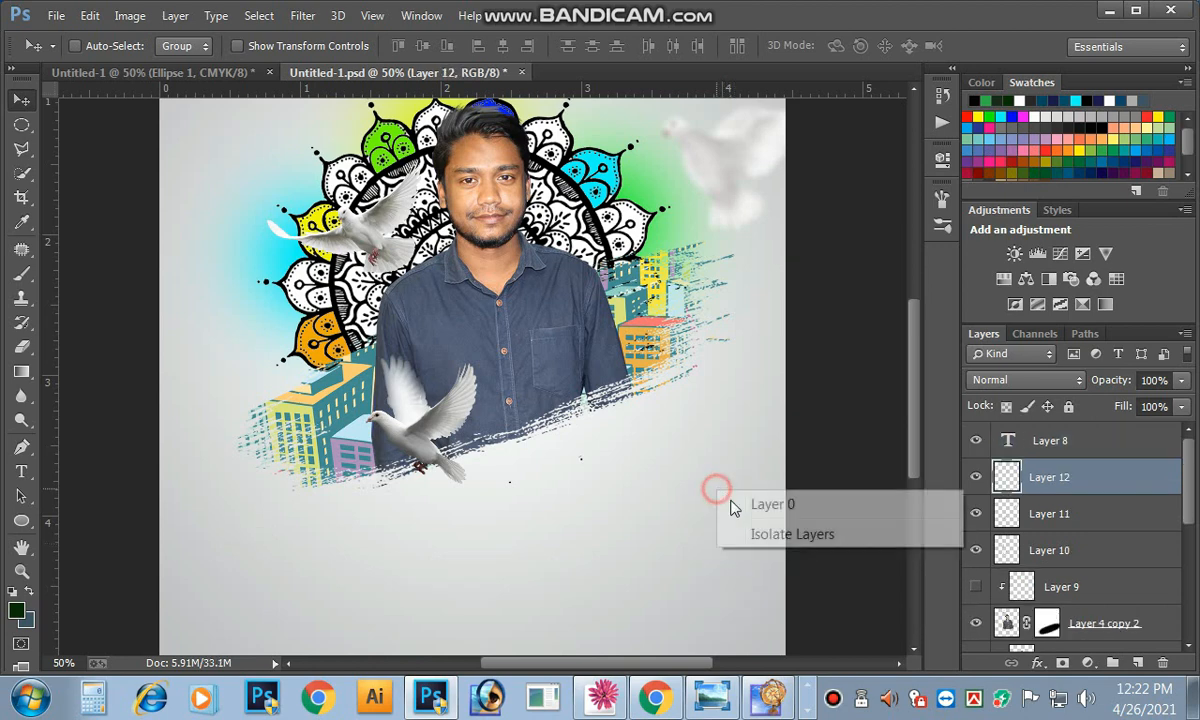
{"action": "left_click", "coordinate": [740, 504]}
{"action": "key", "text": "Delete"}
{"action": "key", "text": "ctrl+z"}
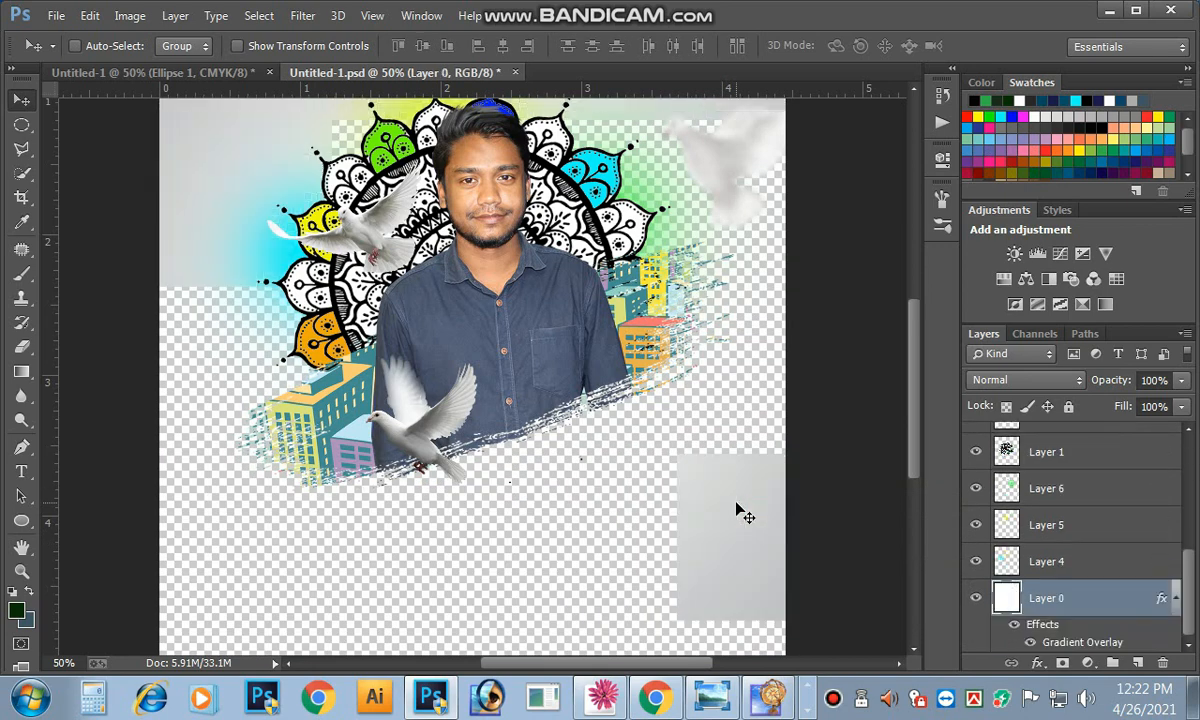
Step: Fit the whole poster in the window and look through the image colour mode options
{"action": "key", "text": "ctrl+minus"}
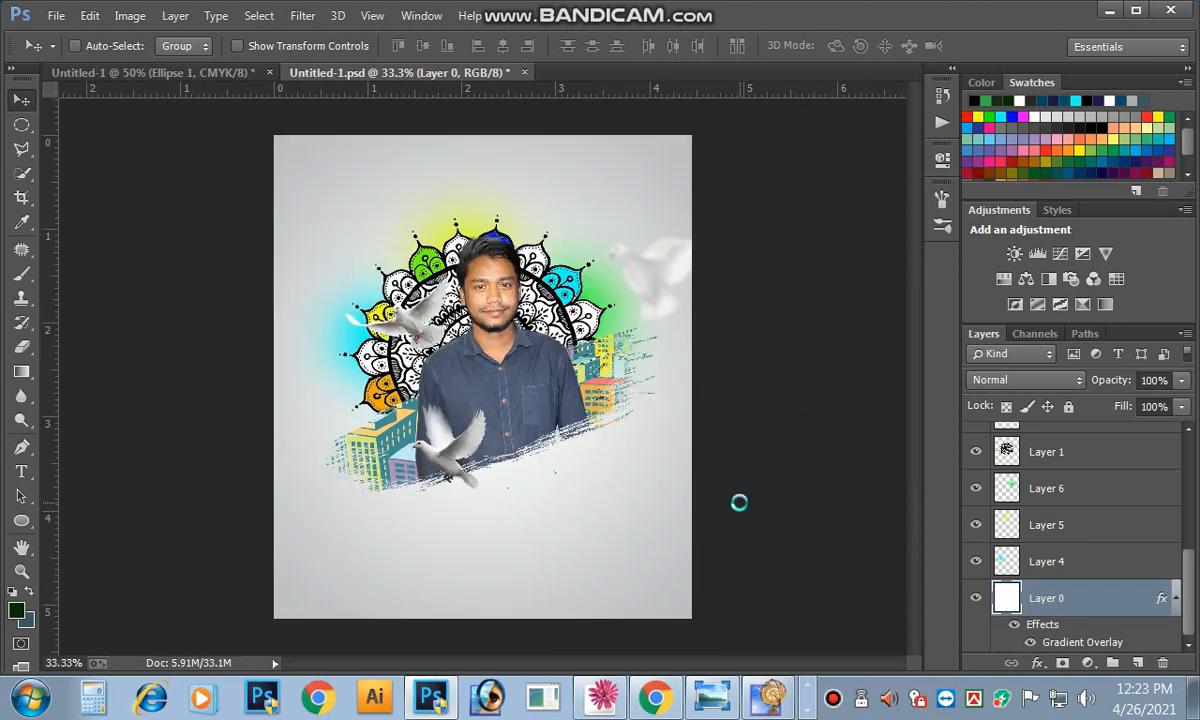
{"action": "left_click", "coordinate": [128, 17]}
{"action": "left_click", "coordinate": [130, 16]}
{"action": "left_click", "coordinate": [132, 15]}
{"action": "mouse_move", "coordinate": [150, 38]}
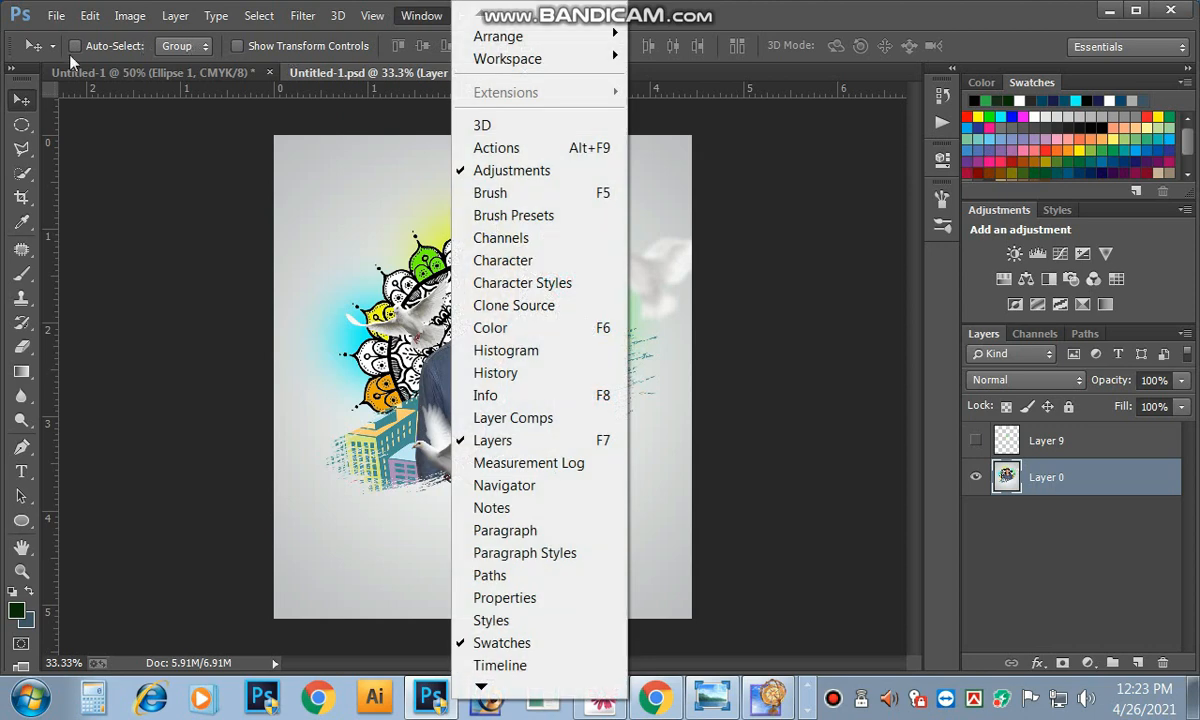
Step: Convert the portrait poster to Grayscale (Don't Merge, Discard) and drag Layer 0 into the Untitled-1 card
{"action": "left_click", "coordinate": [126, 20]}
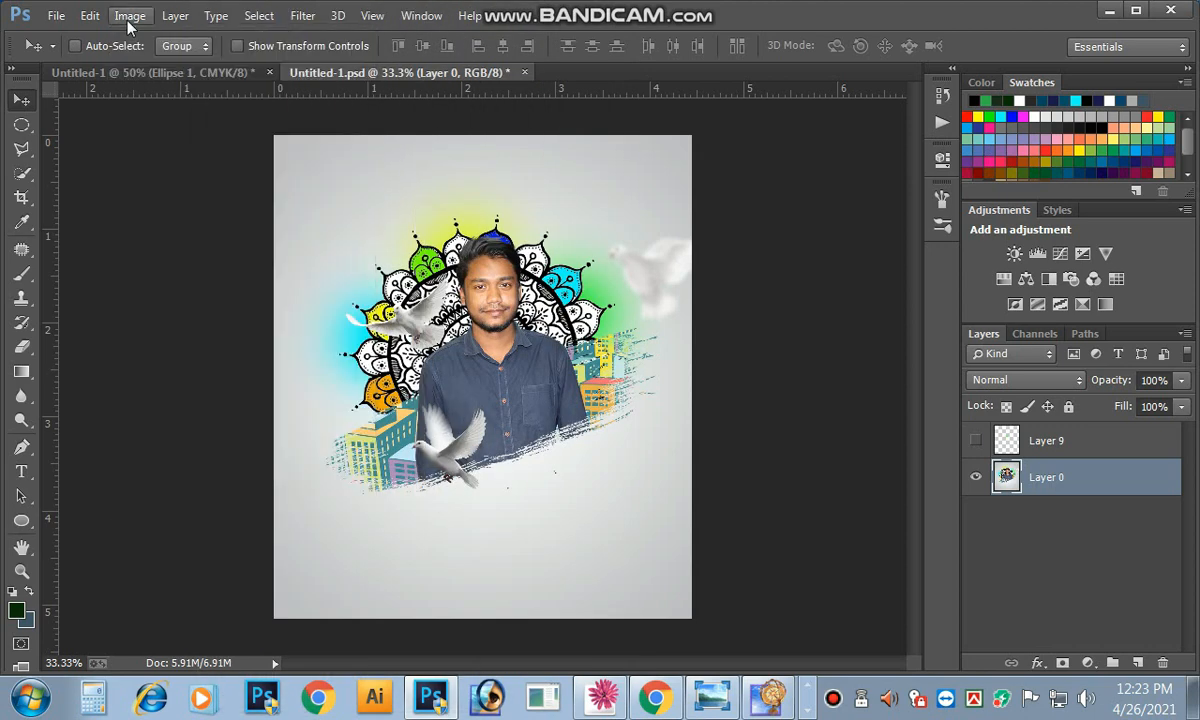
{"action": "left_click", "coordinate": [129, 20]}
{"action": "left_click", "coordinate": [129, 20]}
{"action": "left_click", "coordinate": [131, 22]}
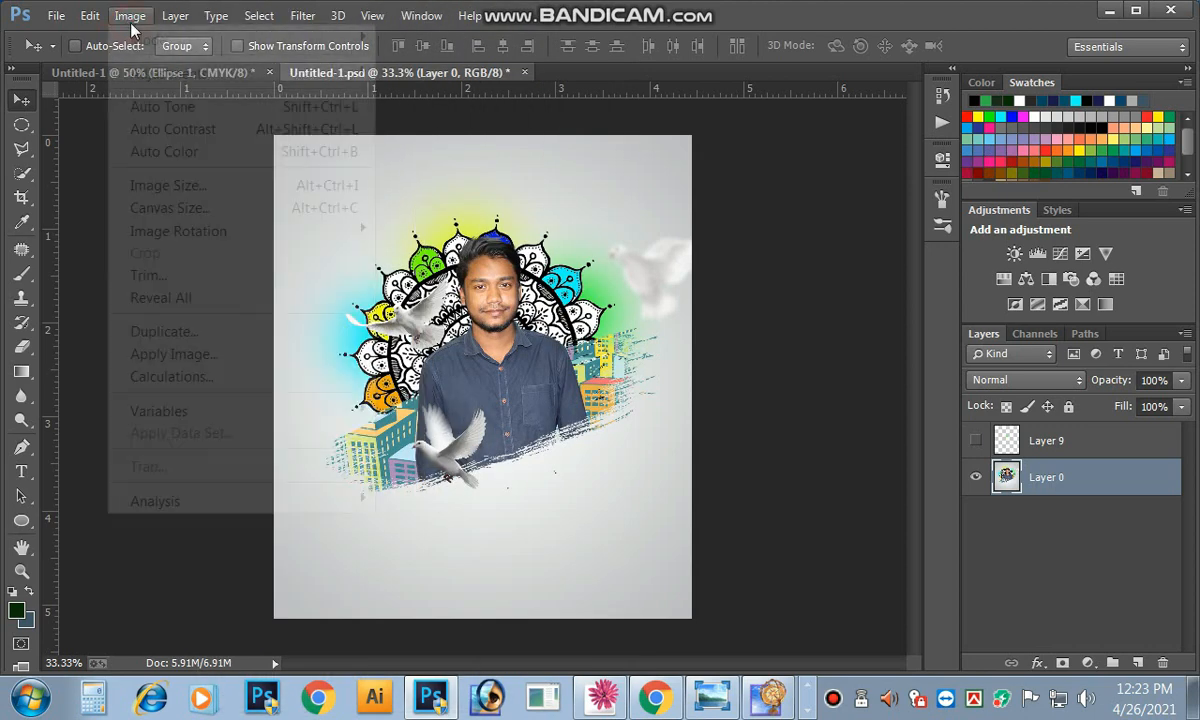
{"action": "mouse_move", "coordinate": [168, 50]}
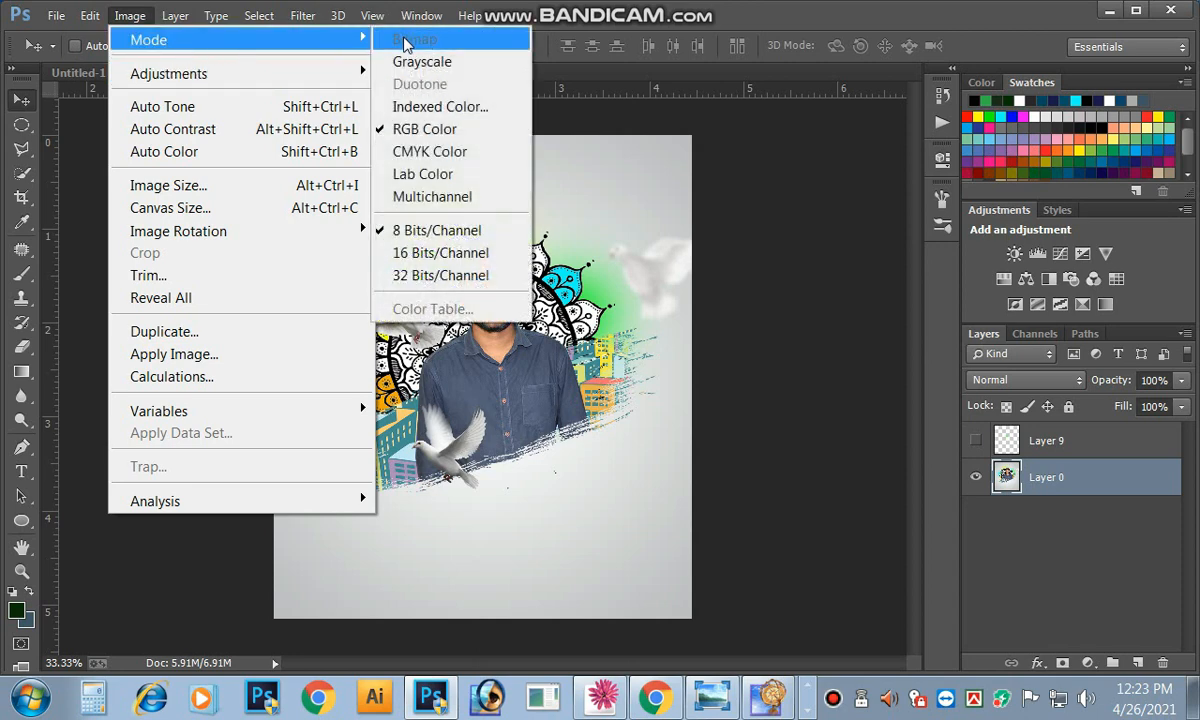
{"action": "left_click", "coordinate": [418, 61]}
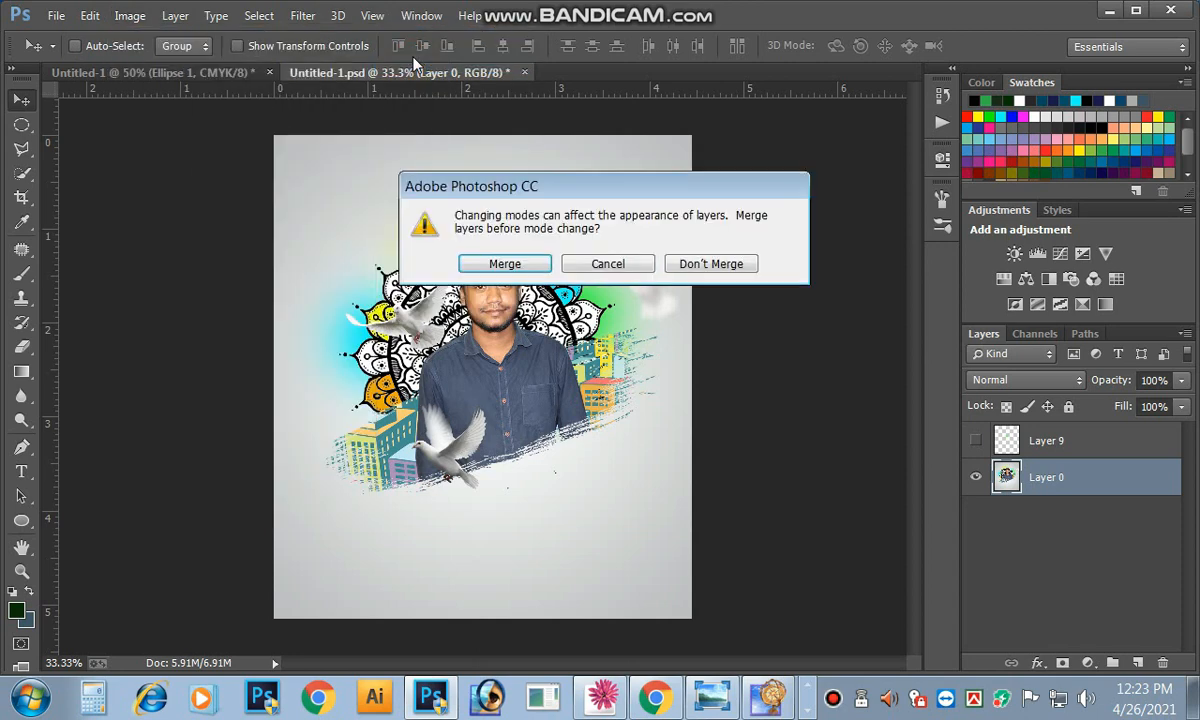
{"action": "left_click", "coordinate": [684, 266]}
{"action": "left_click", "coordinate": [494, 287]}
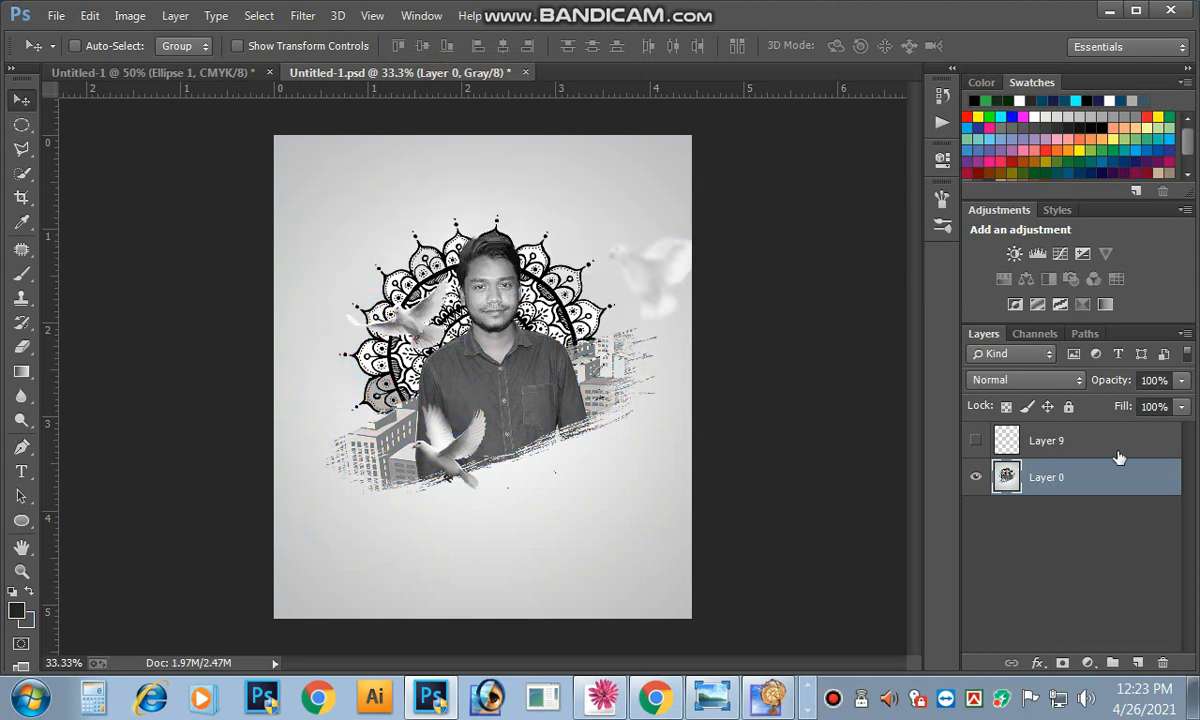
{"action": "left_click_drag", "start_coordinate": [352, 271], "coordinate": [530, 327]}
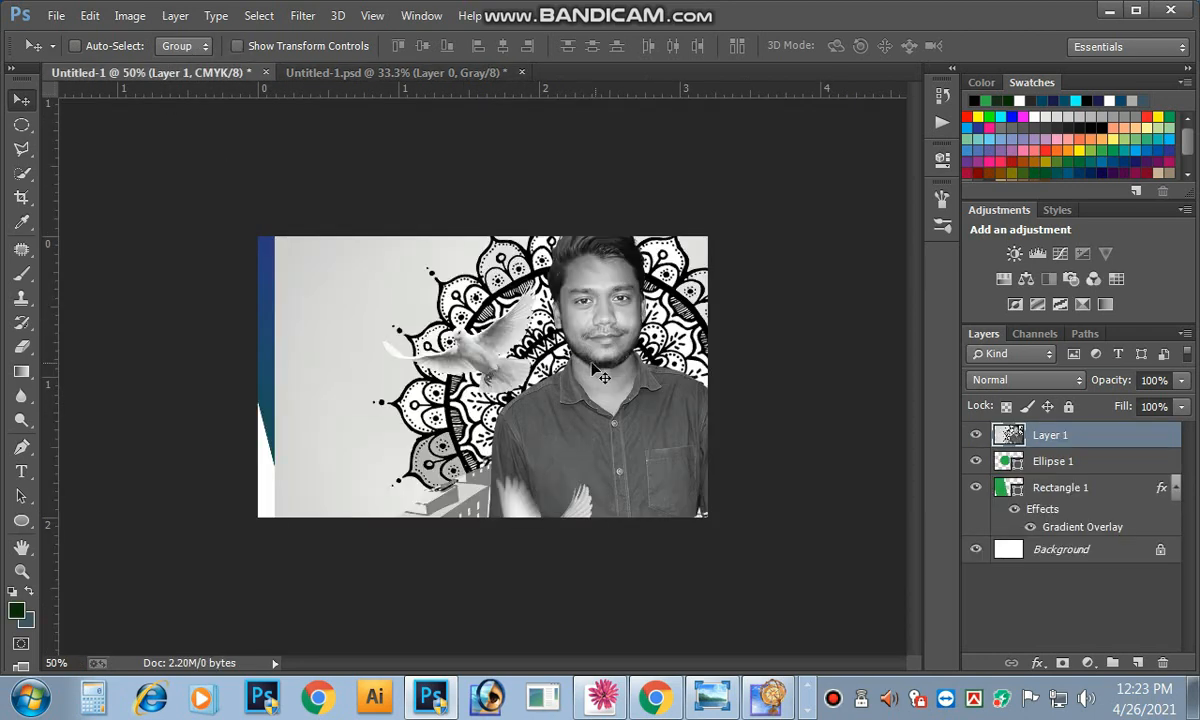
Step: Scale the grayscale portrait down to about 26% and position it over the green circle
{"action": "key", "text": "ctrl+minus"}
{"action": "key", "text": "ctrl+t"}
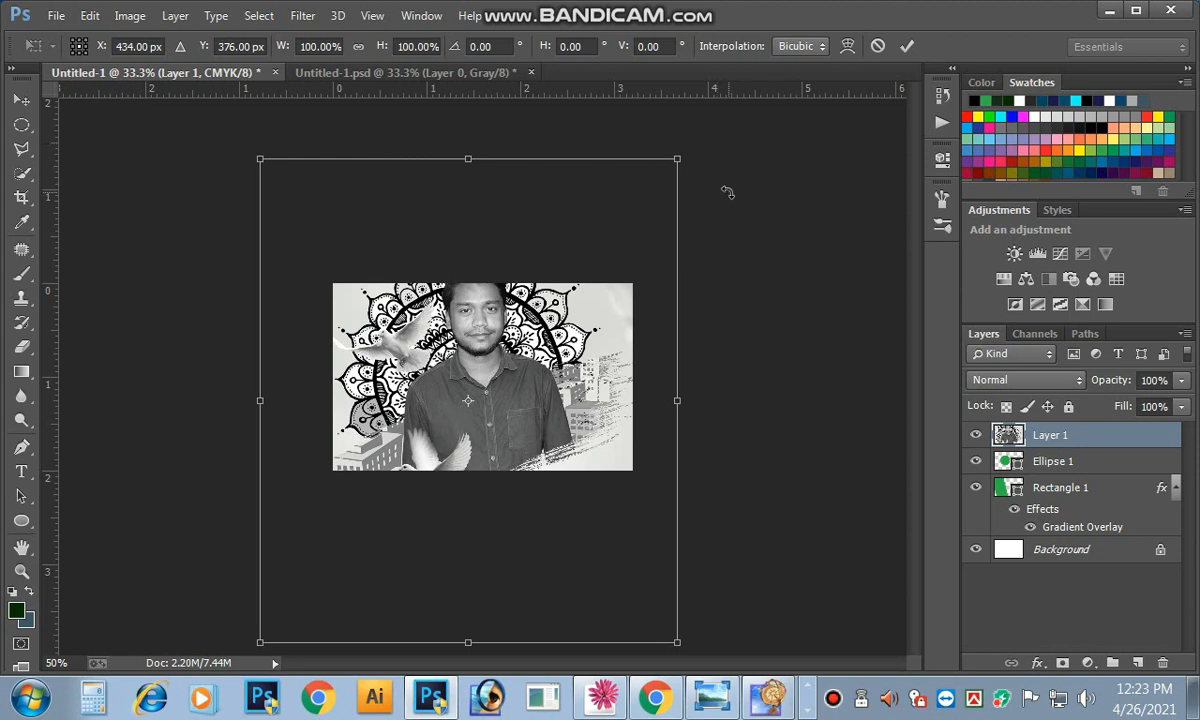
{"action": "left_click_drag", "start_coordinate": [684, 162], "coordinate": [539, 348]}
{"action": "left_click", "coordinate": [906, 45]}
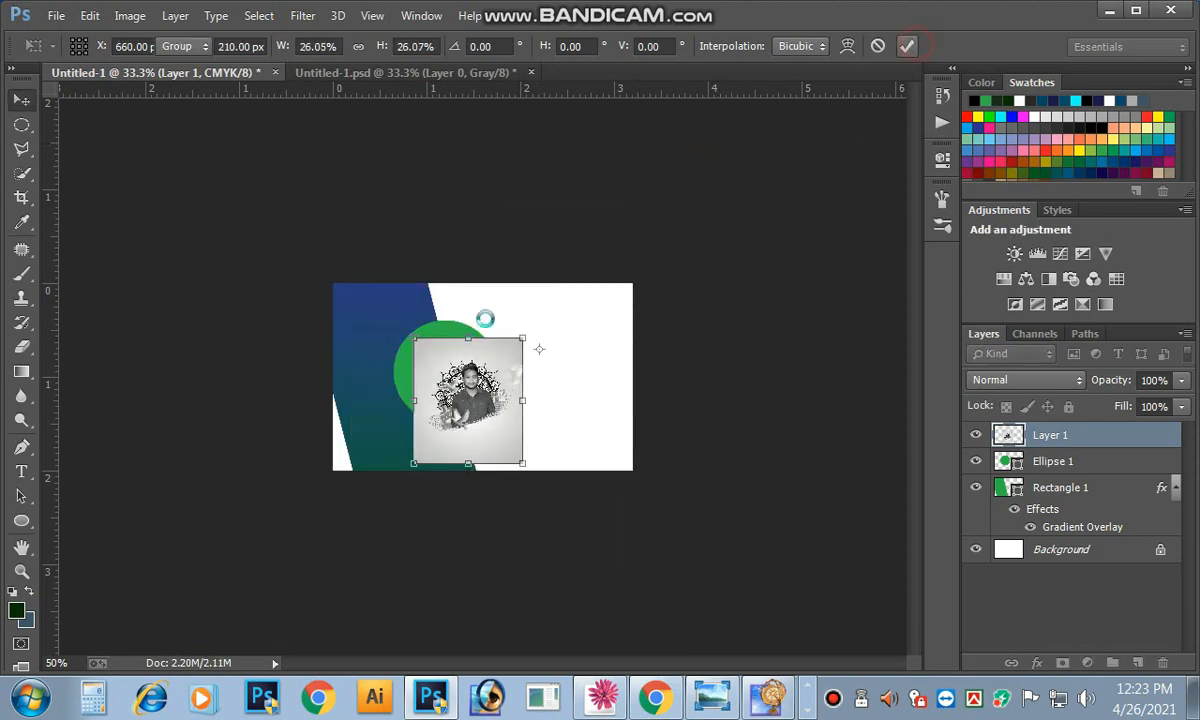
{"action": "left_click_drag", "start_coordinate": [490, 415], "coordinate": [470, 398]}
{"action": "key", "text": "ctrl+plus"}
{"action": "key", "text": "ctrl+plus"}
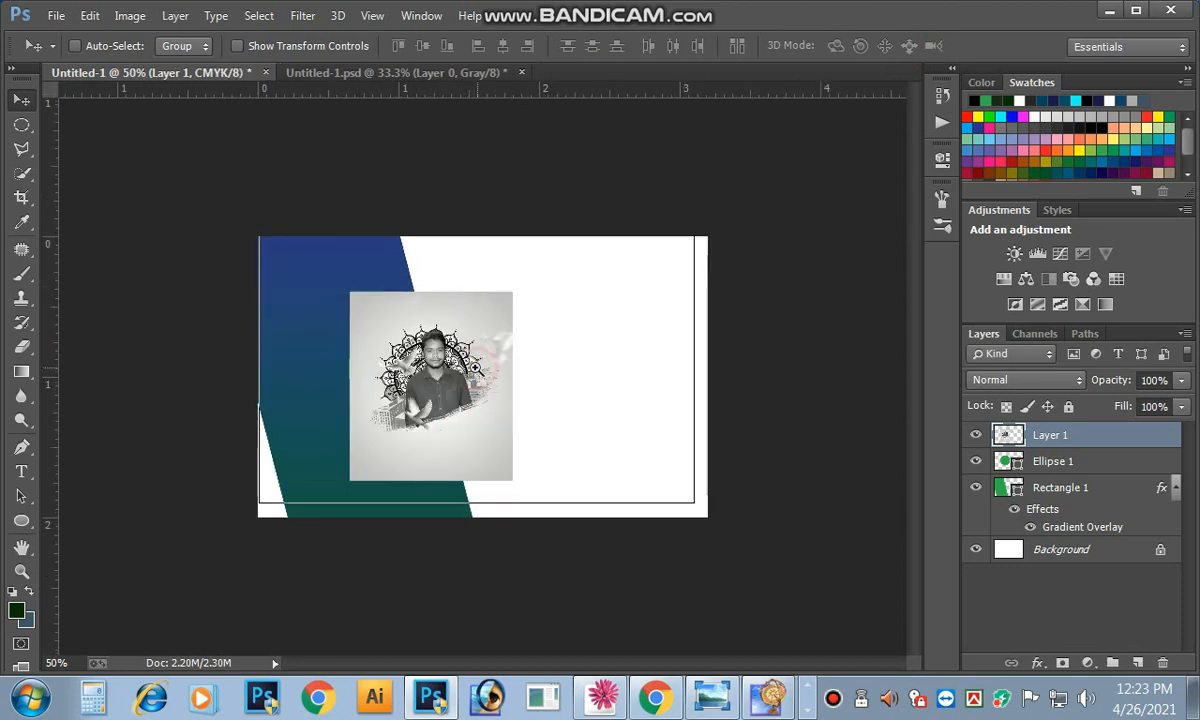
Step: Clip the portrait to the green circle, then enlarge and shift the photo up-left inside it
{"action": "right_click", "coordinate": [1050, 443]}
{"action": "left_click", "coordinate": [668, 410]}
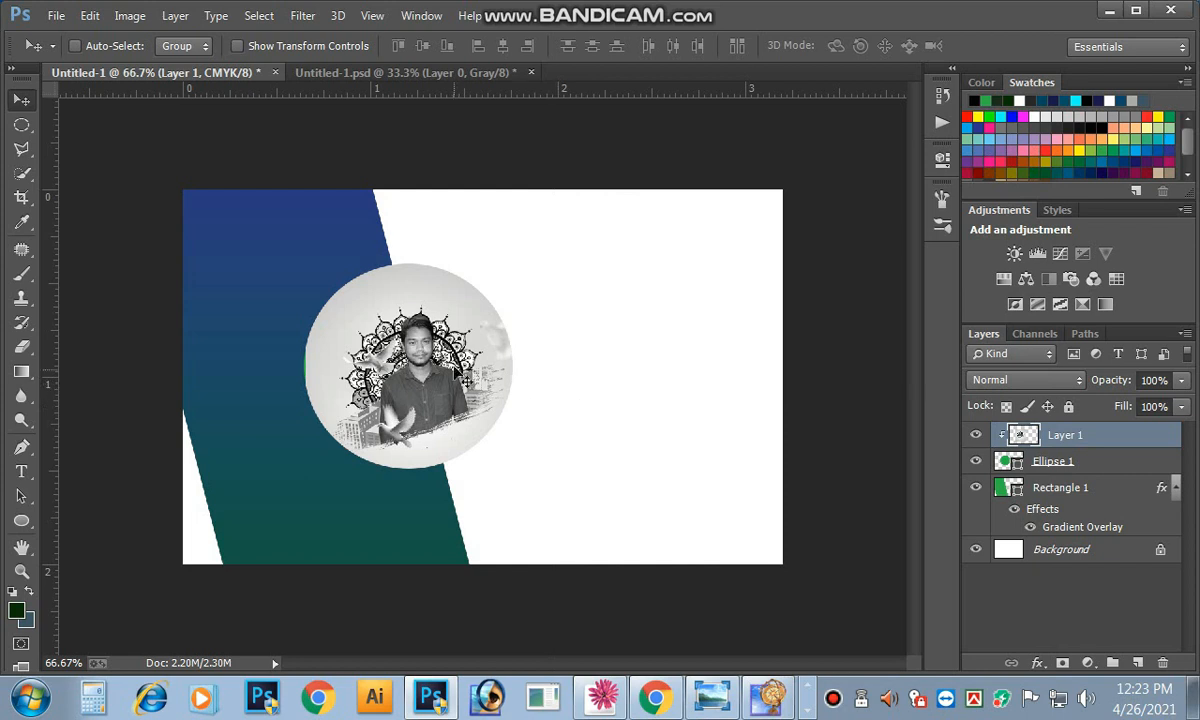
{"action": "left_click_drag", "start_coordinate": [463, 375], "coordinate": [453, 368]}
{"action": "key", "text": "ctrl+t"}
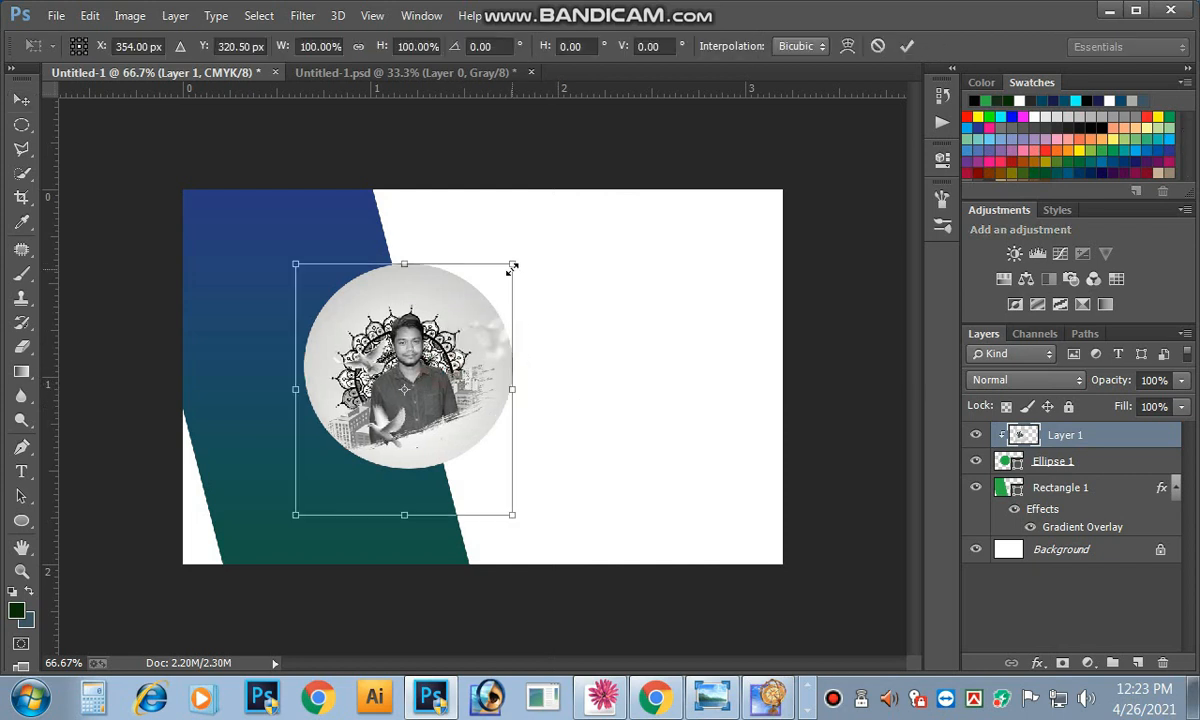
{"action": "left_click_drag", "start_coordinate": [512, 267], "coordinate": [589, 230]}
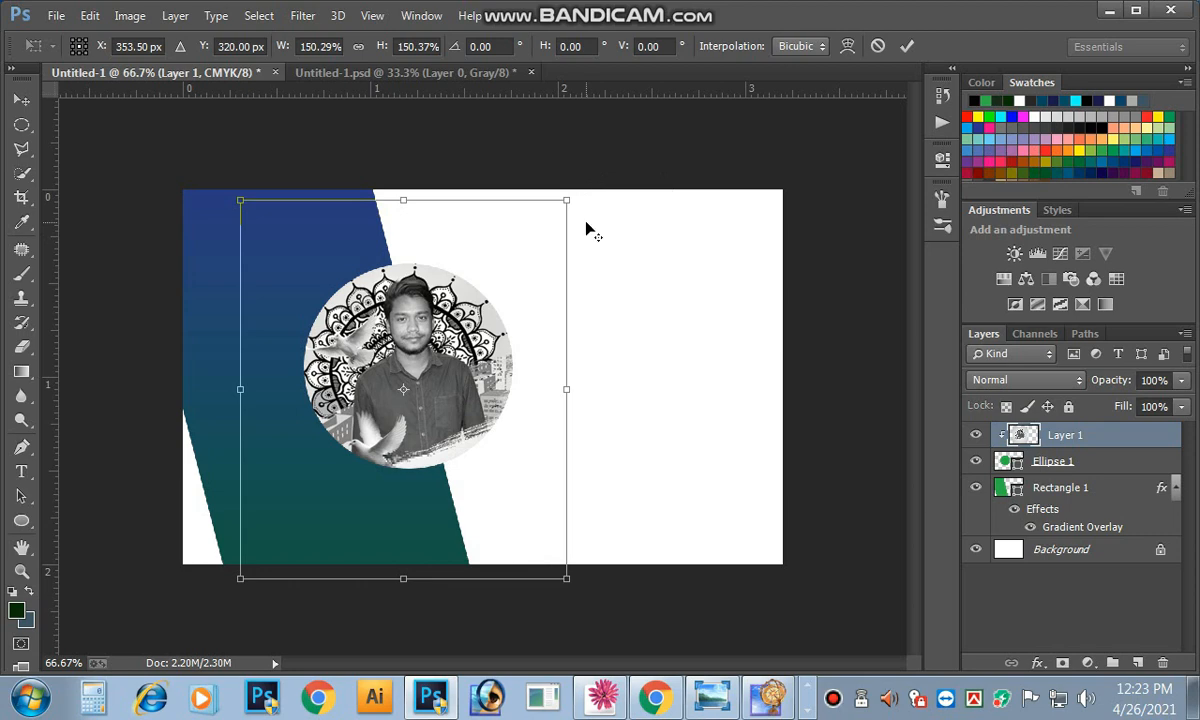
{"action": "left_click", "coordinate": [908, 46]}
{"action": "left_click_drag", "start_coordinate": [395, 392], "coordinate": [467, 361]}
{"action": "left_click", "coordinate": [443, 375], "text": "ctrl"}
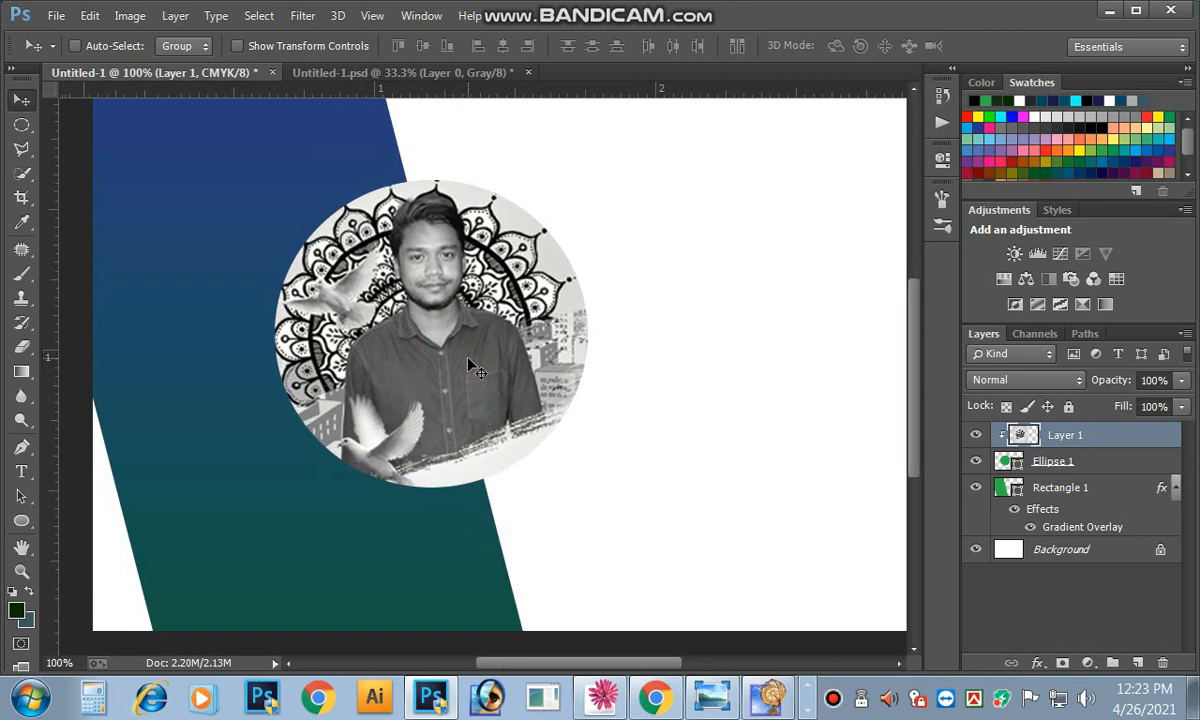
Step: Shrink the Ellipse 1 circle to about 85%, keeping it round
{"action": "left_click", "coordinate": [1003, 462]}
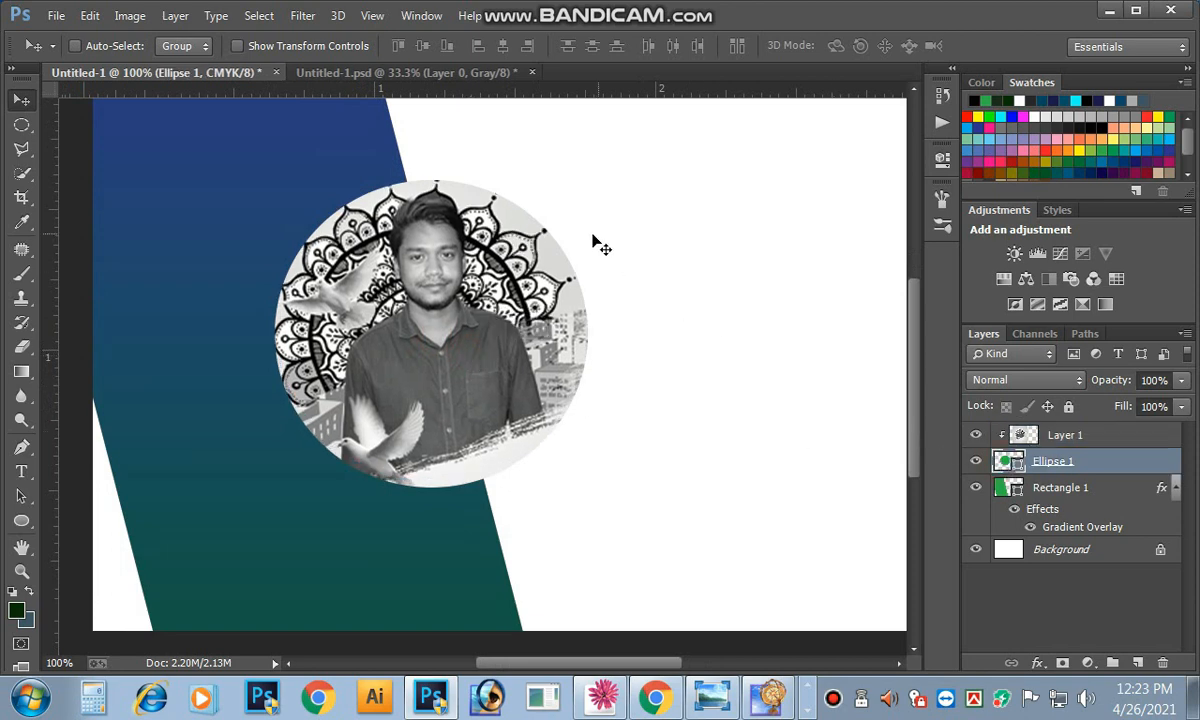
{"action": "key", "text": "ctrl+t"}
{"action": "left_click_drag", "start_coordinate": [594, 181], "coordinate": [580, 197]}
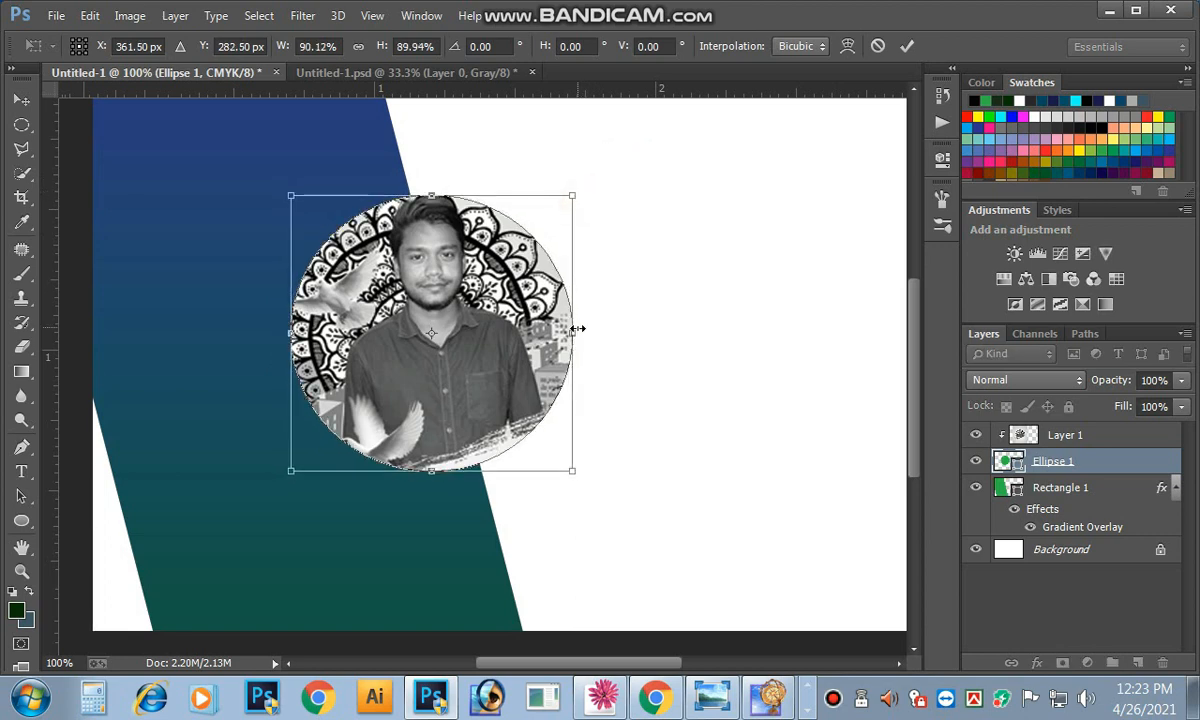
{"action": "left_click_drag", "start_coordinate": [577, 328], "coordinate": [561, 330]}
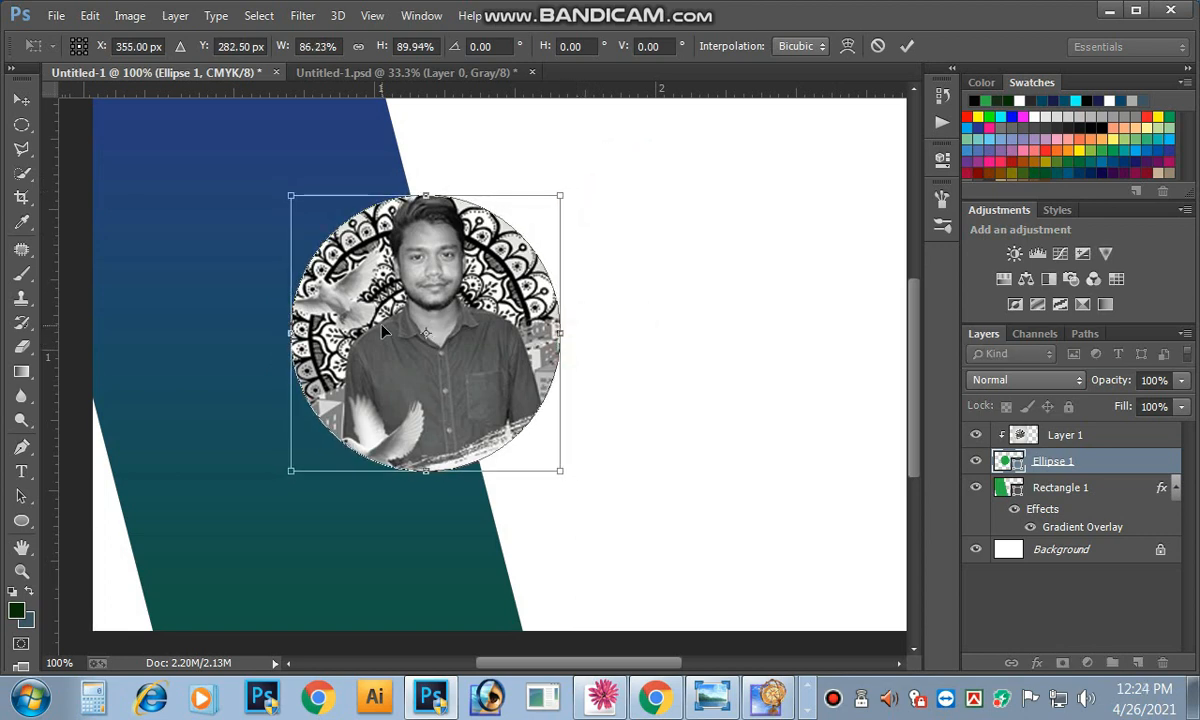
{"action": "key", "text": "ctrl+minus"}
{"action": "key", "text": "Return"}
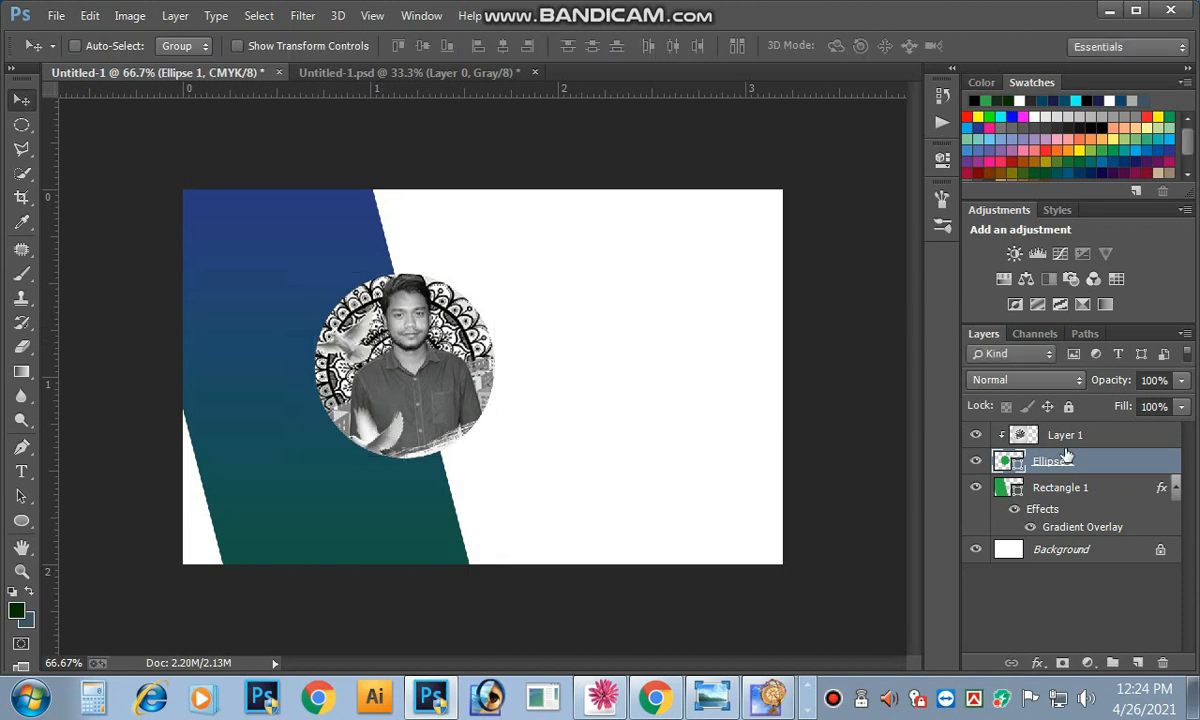
Step: Rescale the portrait photo to fit the smaller circle and nudge it up and right
{"action": "left_click", "coordinate": [1020, 438]}
{"action": "key", "text": "ctrl+t"}
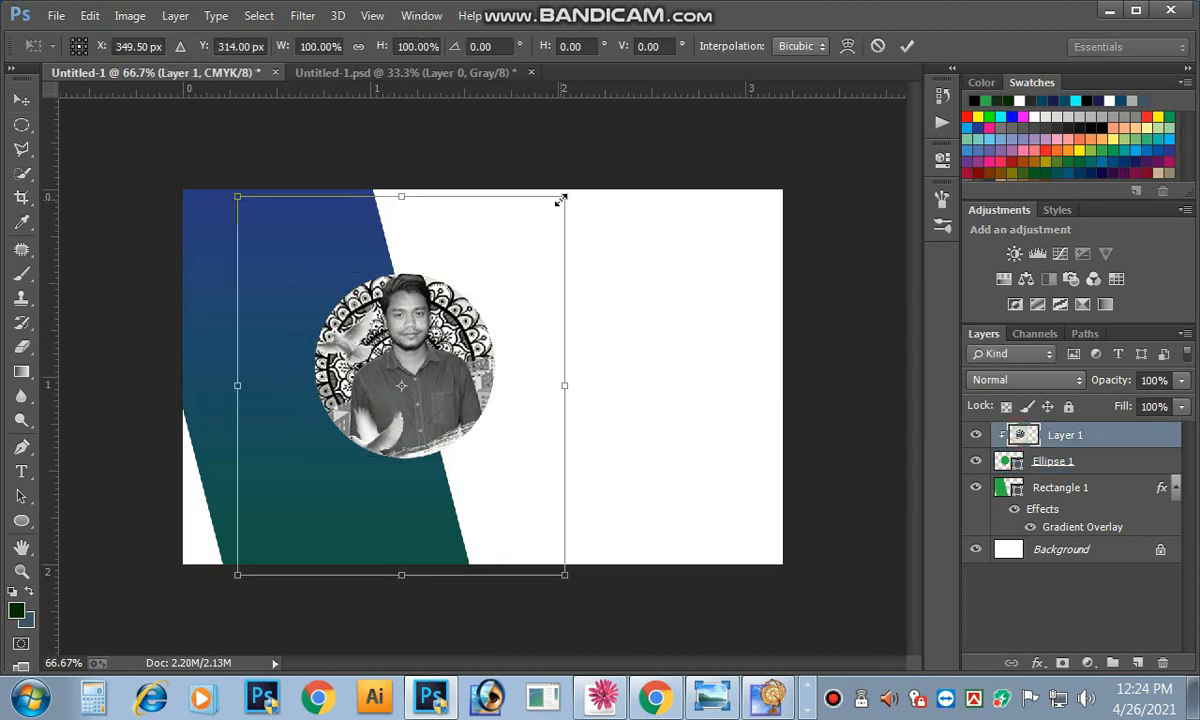
{"action": "left_click_drag", "start_coordinate": [561, 200], "coordinate": [538, 235]}
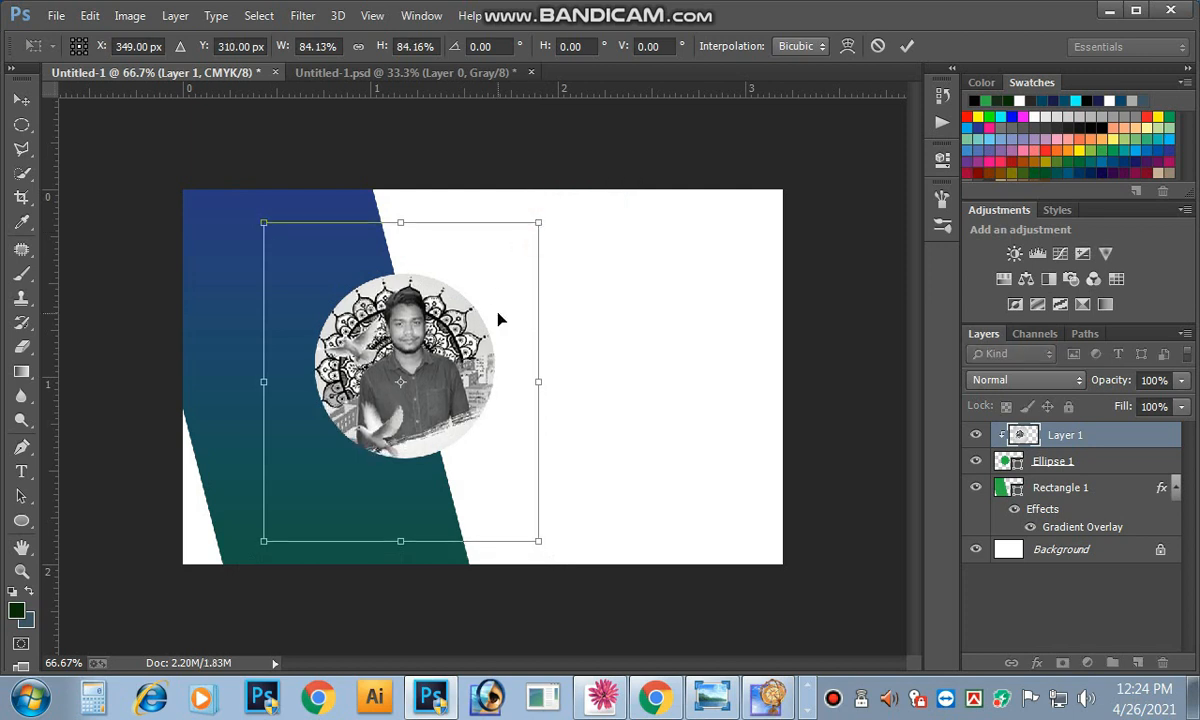
{"action": "key", "text": "Up"}
{"action": "key", "text": "Up"}
{"action": "key", "text": "Up"}
{"action": "key", "text": "Up"}
{"action": "key", "text": "Up"}
{"action": "key", "text": "Up"}
{"action": "key", "text": "Right"}
{"action": "key", "text": "Right"}
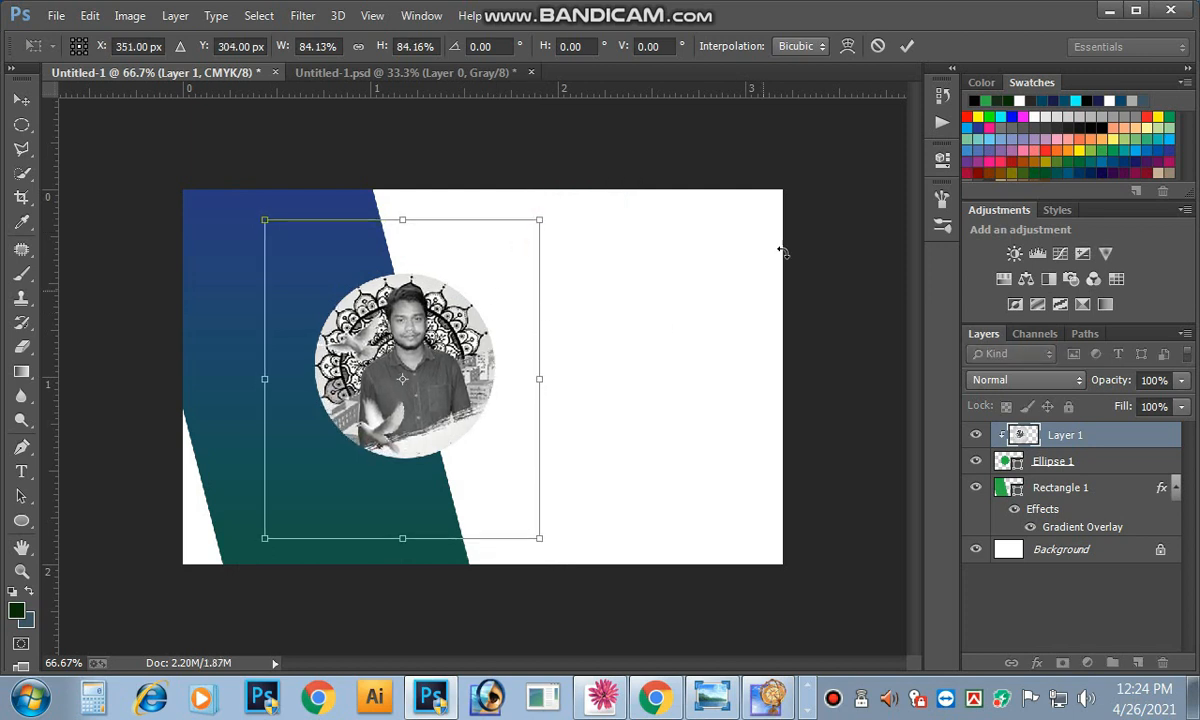
{"action": "left_click", "coordinate": [906, 45]}
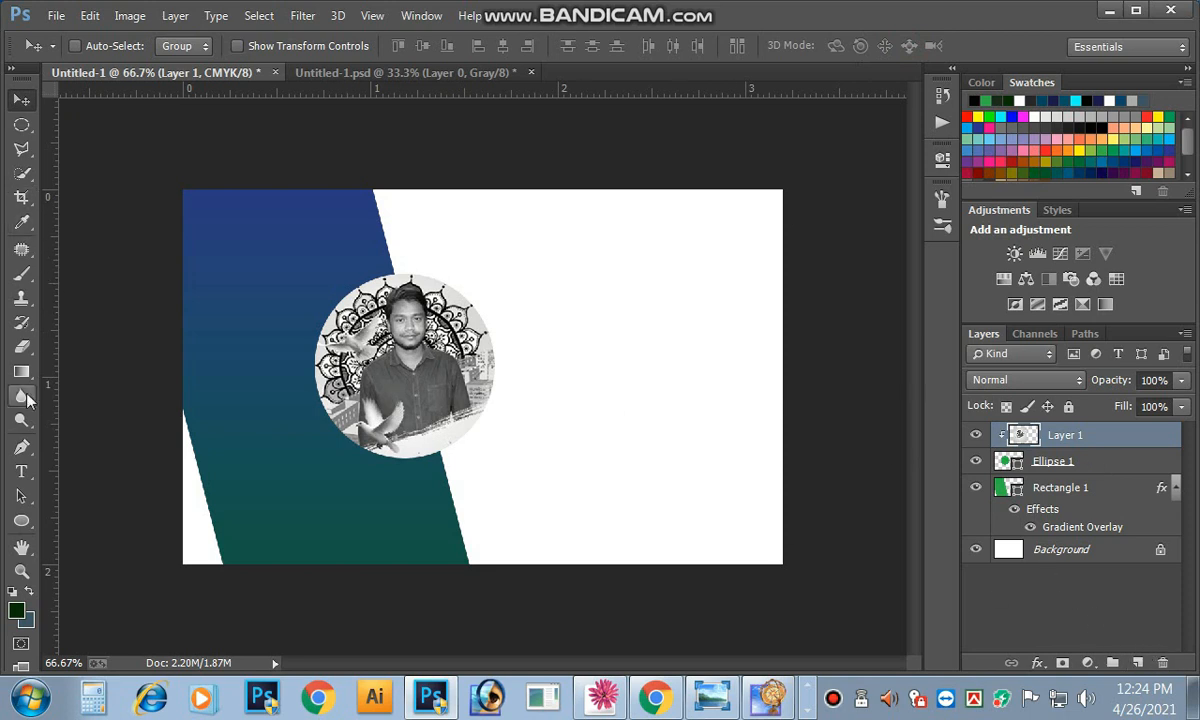
Step: Draw a new ellipse over the portrait and set its fill to None
{"action": "left_click", "coordinate": [21, 520]}
{"action": "left_click_drag", "start_coordinate": [288, 285], "coordinate": [510, 500]}
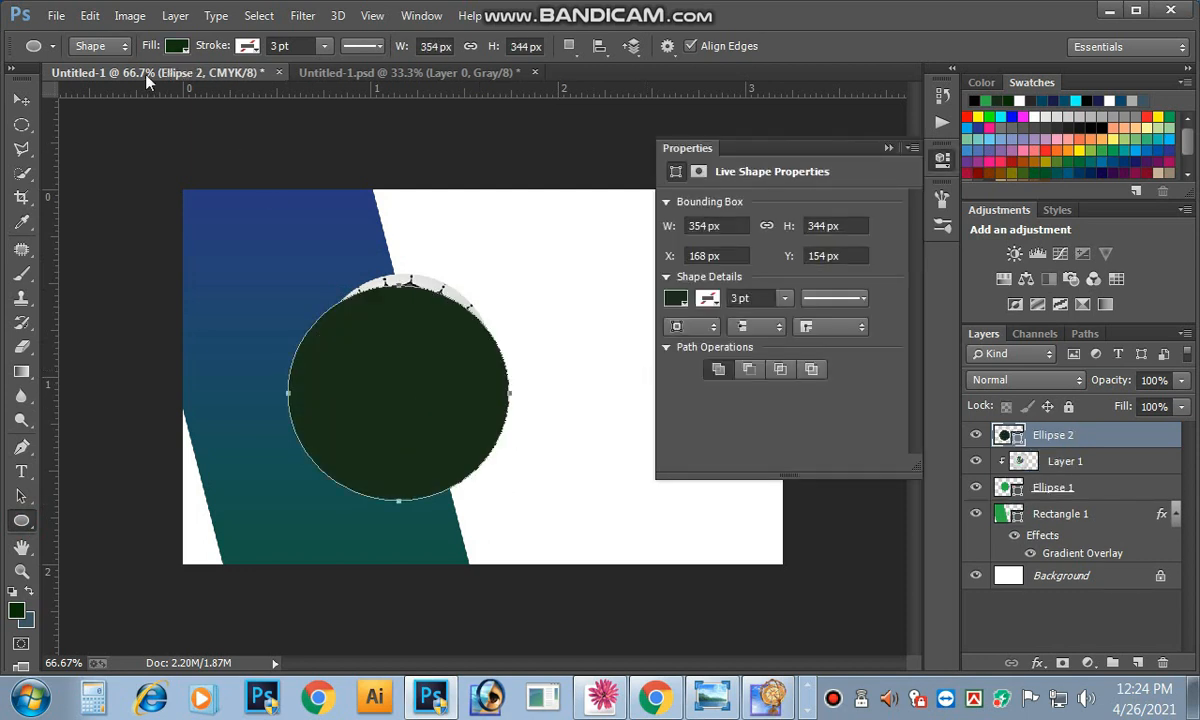
{"action": "left_click", "coordinate": [177, 46]}
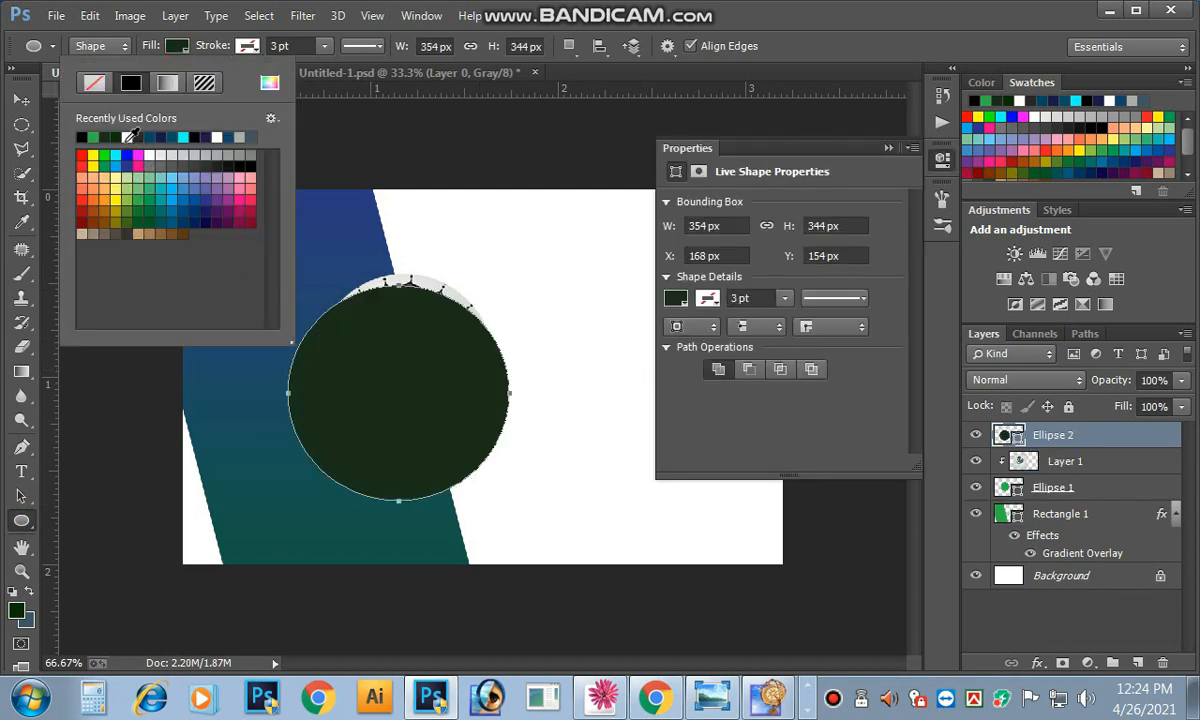
{"action": "left_click", "coordinate": [129, 137]}
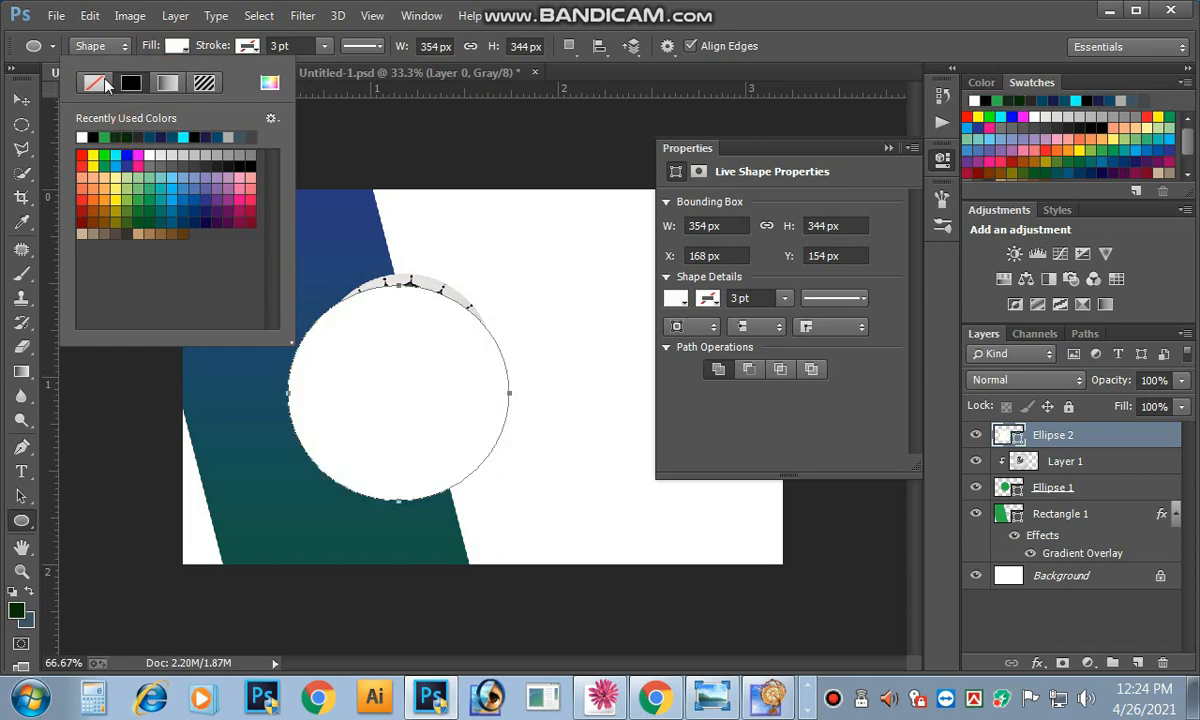
{"action": "left_click", "coordinate": [103, 84]}
{"action": "left_click", "coordinate": [245, 47]}
Step: Give the circle a white 1 pt stroke, then return to the Move tool
{"action": "left_click", "coordinate": [245, 47]}
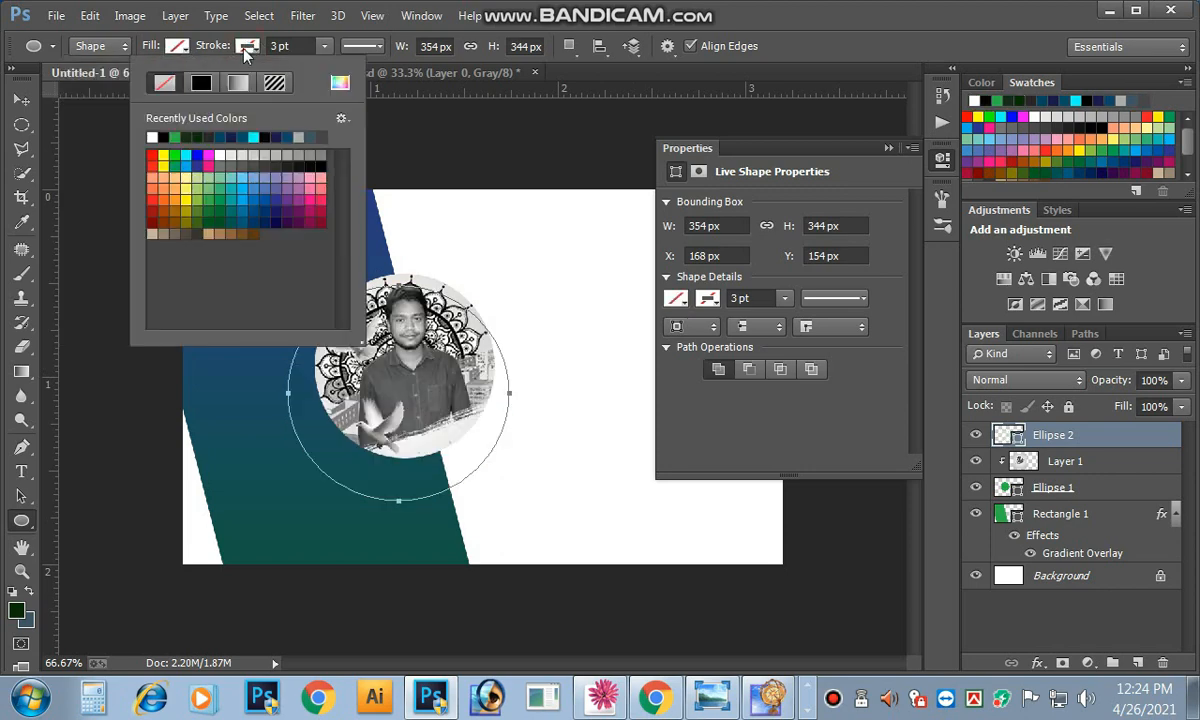
{"action": "left_click", "coordinate": [154, 138]}
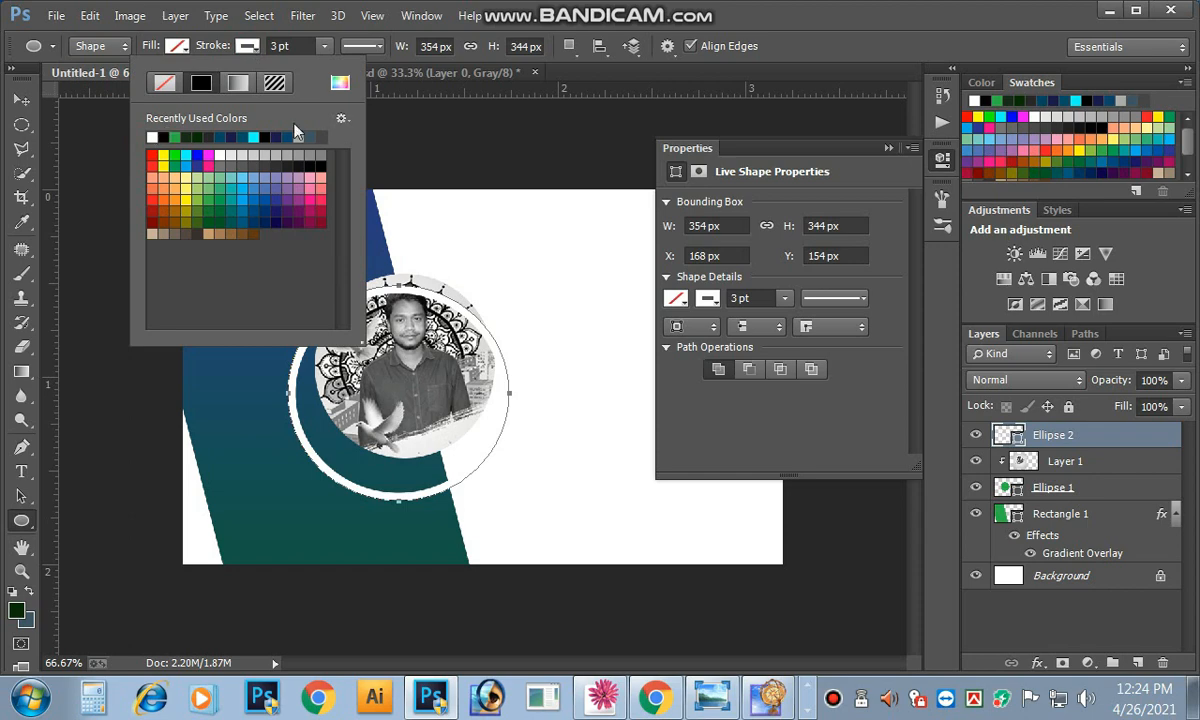
{"action": "left_click", "coordinate": [353, 50]}
{"action": "left_click", "coordinate": [360, 46]}
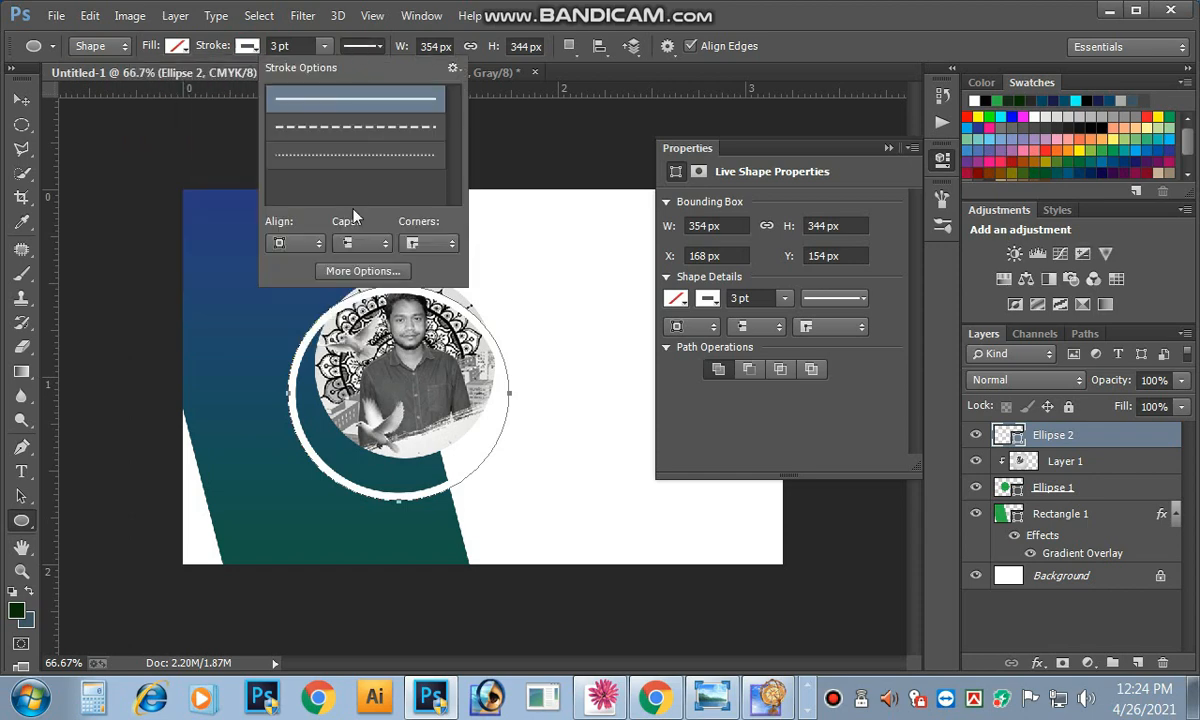
{"action": "left_click", "coordinate": [296, 47]}
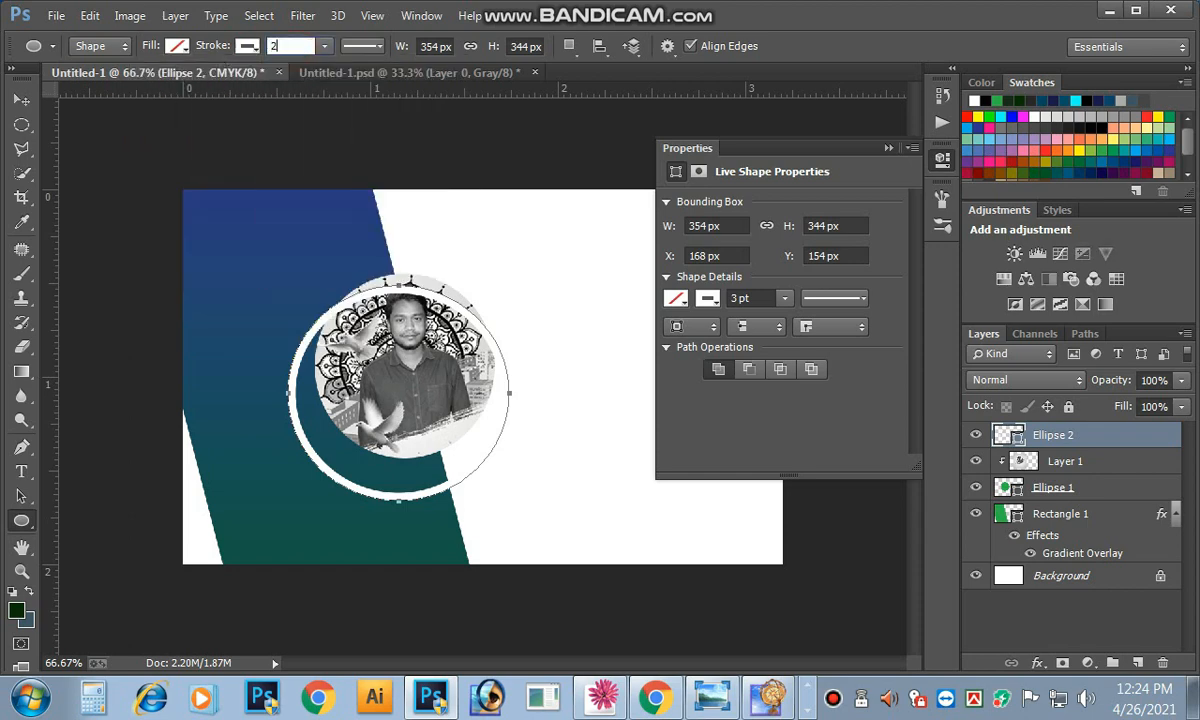
{"action": "type", "text": "2"}
{"action": "key", "text": "BackSpace"}
{"action": "type", "text": "1"}
{"action": "key", "text": "Return"}
{"action": "left_click", "coordinate": [21, 100]}
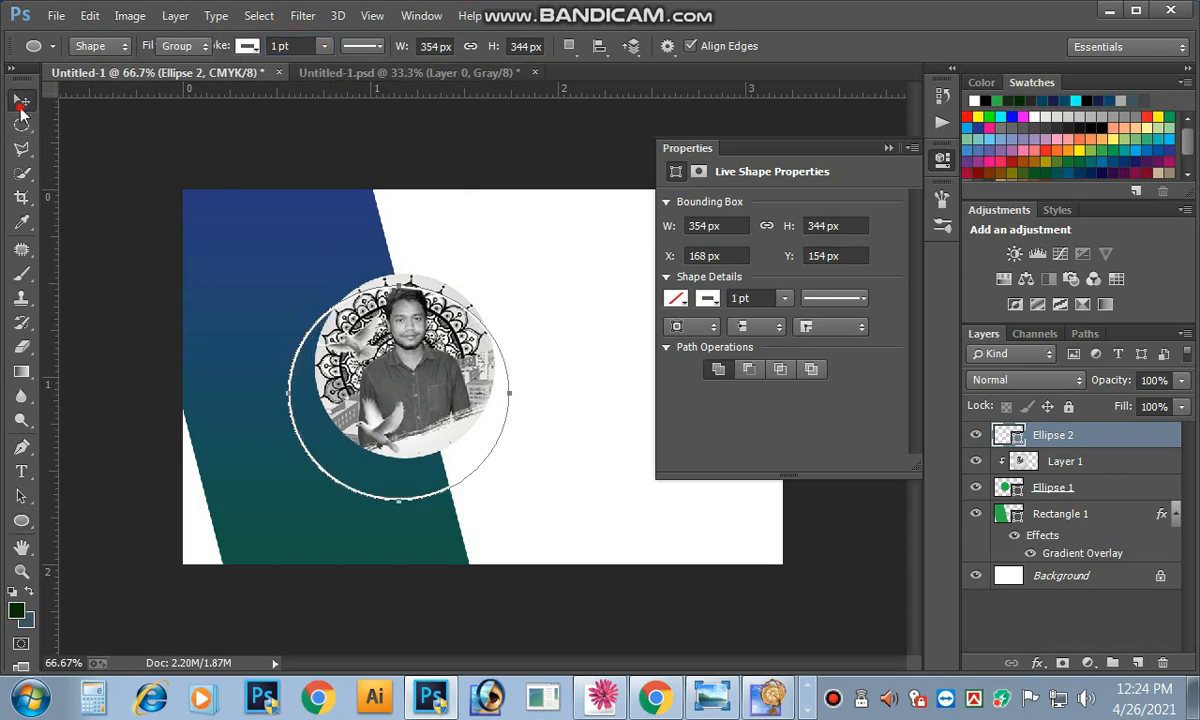
{"action": "left_click", "coordinate": [889, 148]}
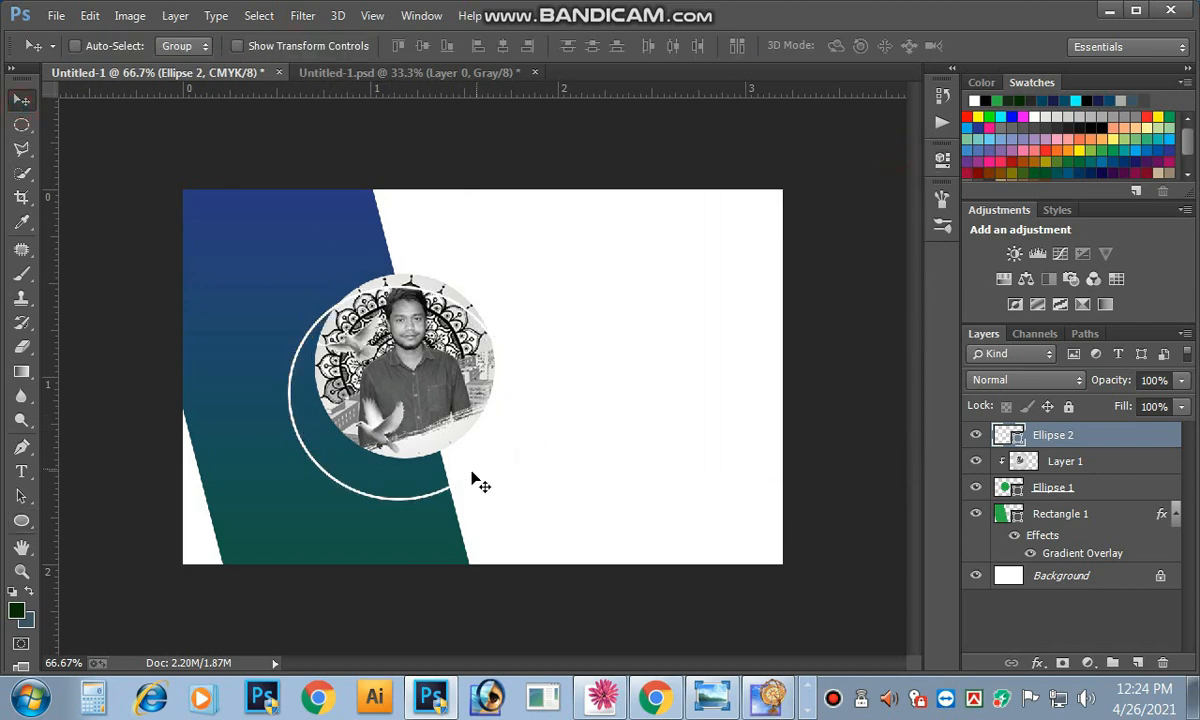
Step: Move the Ellipse 2 ring onto the portrait, shrink it to hug the circle, and nudge left
{"action": "left_click_drag", "start_coordinate": [455, 487], "coordinate": [474, 458]}
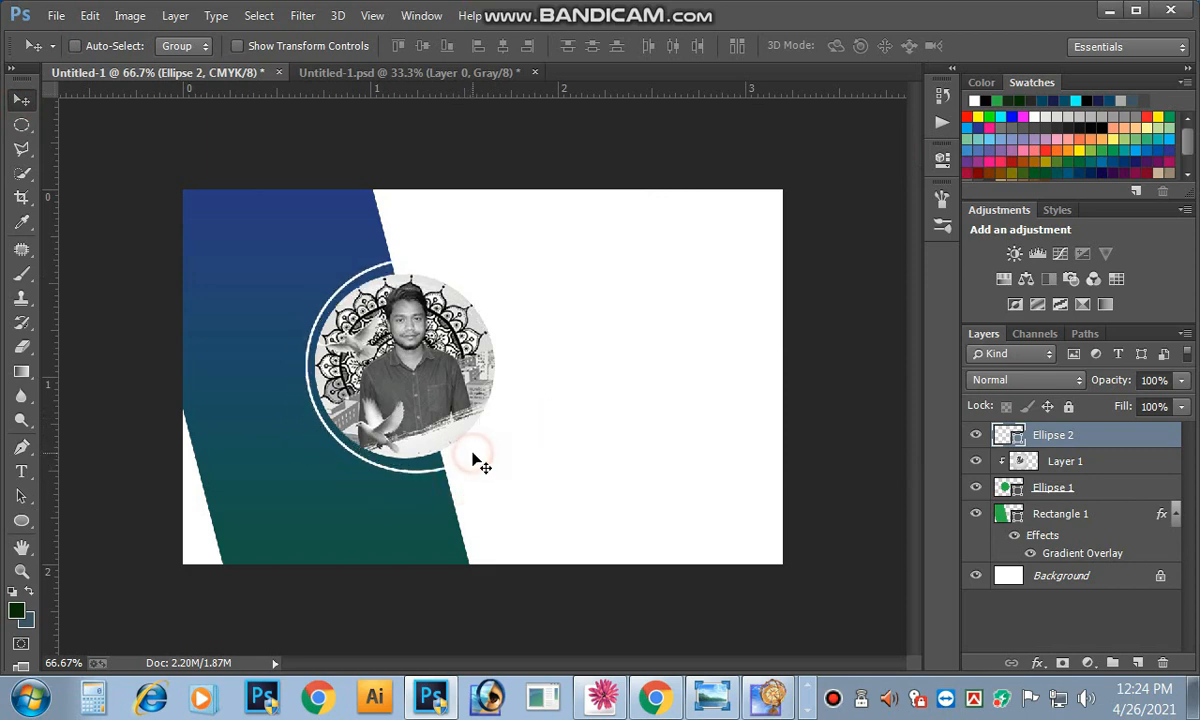
{"action": "left_click", "coordinate": [467, 382]}
{"action": "key", "text": "ctrl+t"}
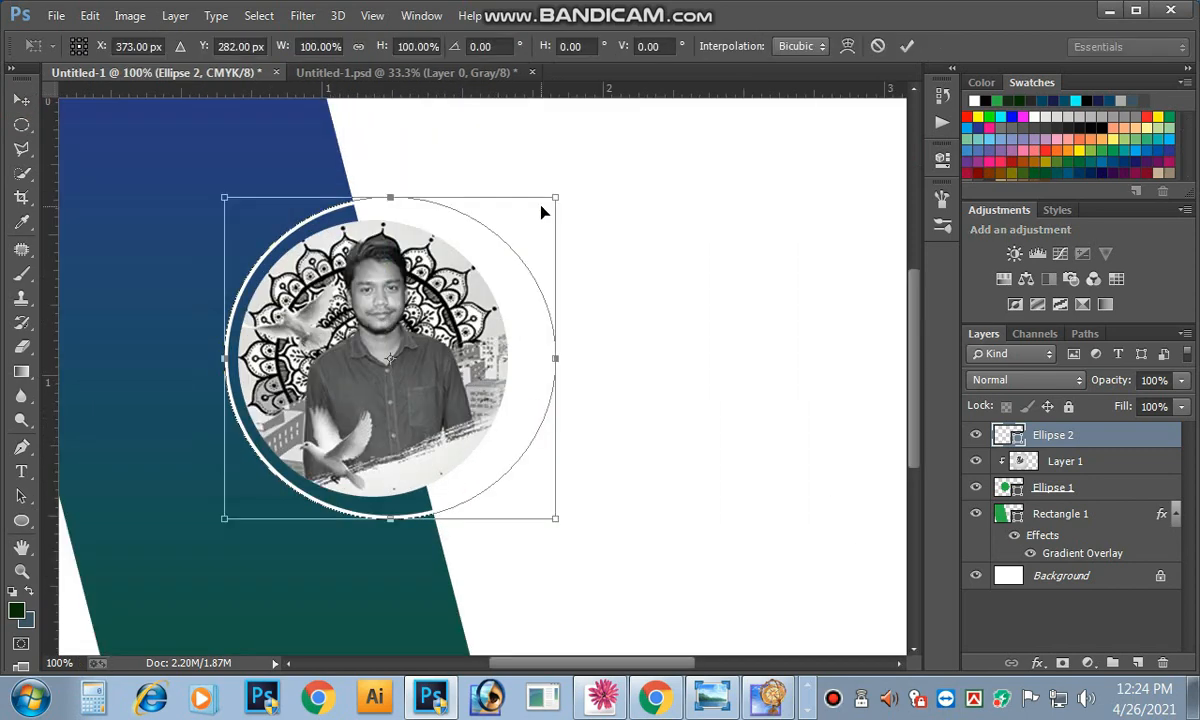
{"action": "left_click_drag", "start_coordinate": [557, 199], "coordinate": [534, 216]}
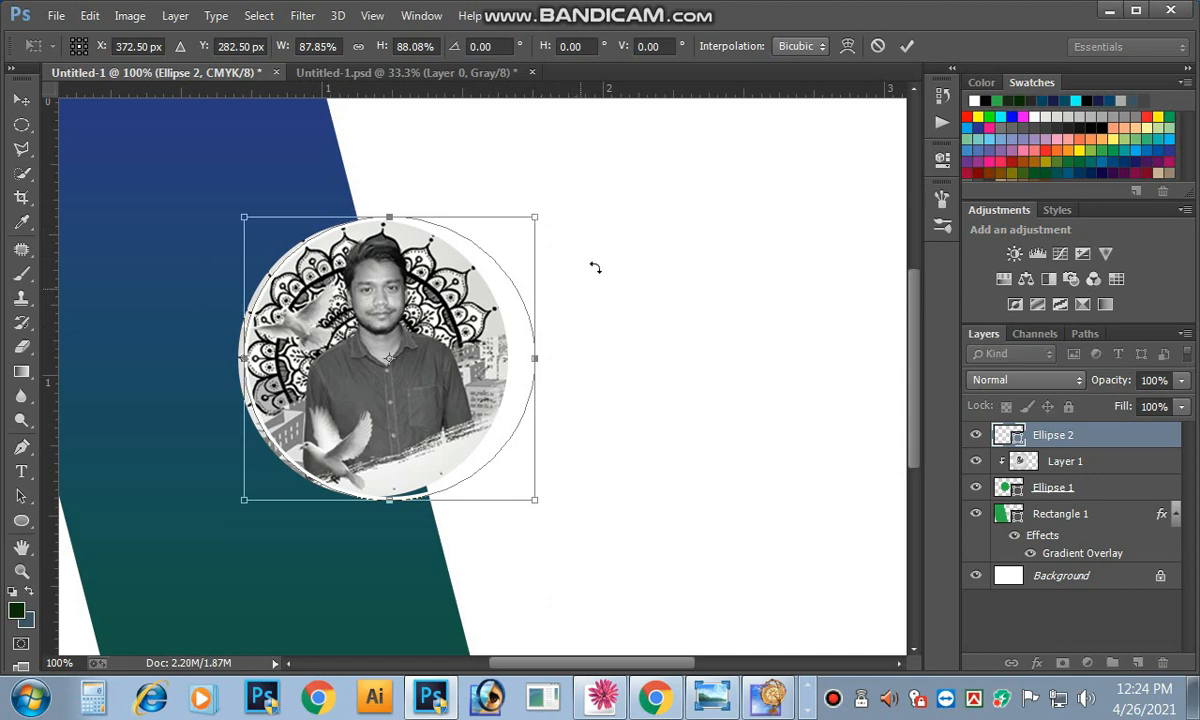
{"action": "left_click", "coordinate": [906, 45]}
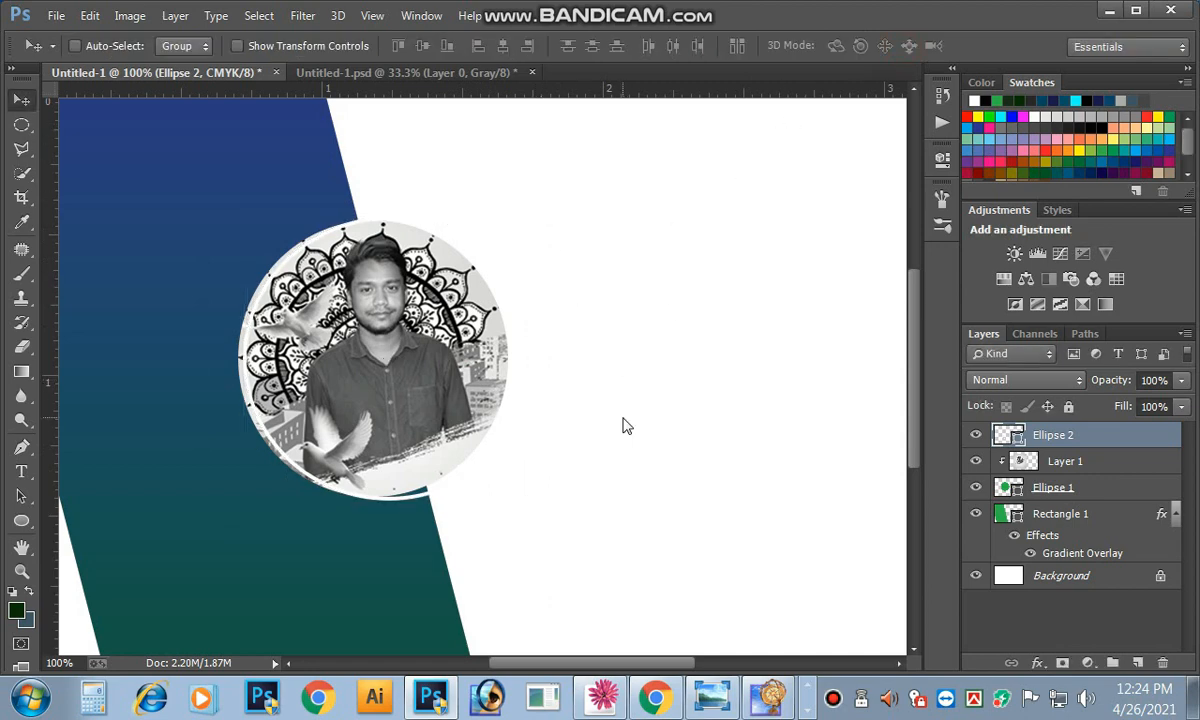
{"action": "key", "text": "Left"}
{"action": "key", "text": "Left"}
{"action": "key", "text": "Left"}
{"action": "key", "text": "Left"}
{"action": "key", "text": "Left"}
{"action": "key", "text": "Left"}
{"action": "key", "text": "Left"}
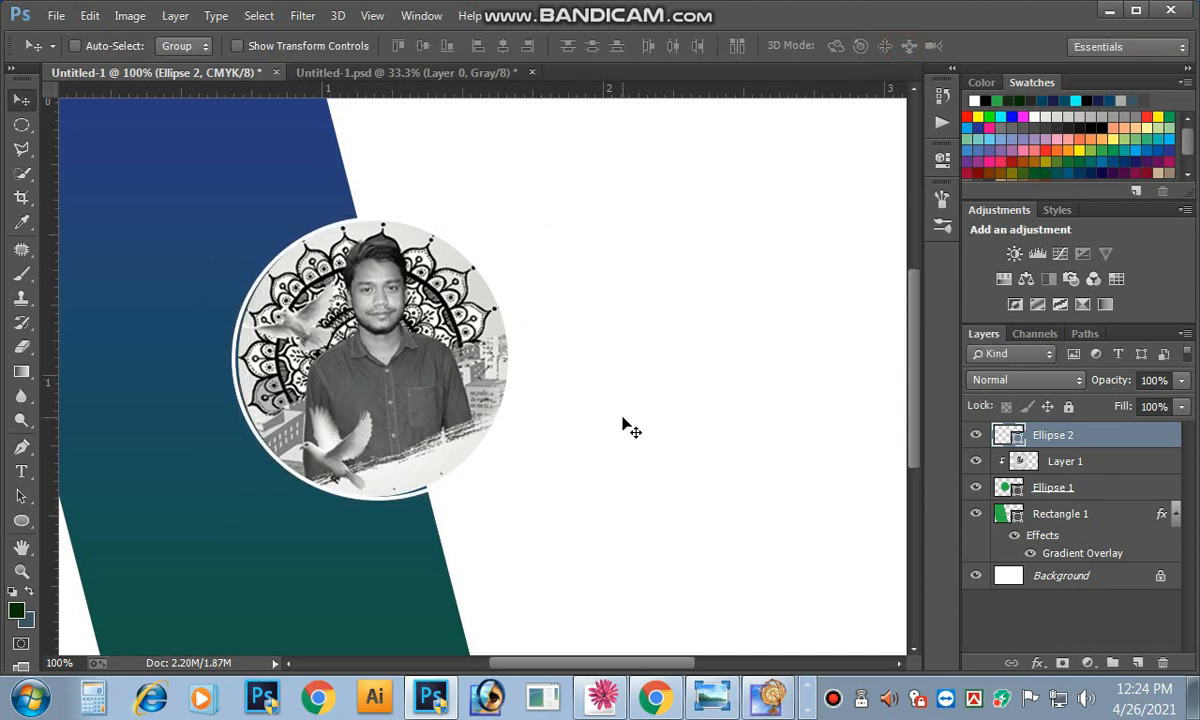
{"action": "key", "text": "Left"}
{"action": "key", "text": "Left"}
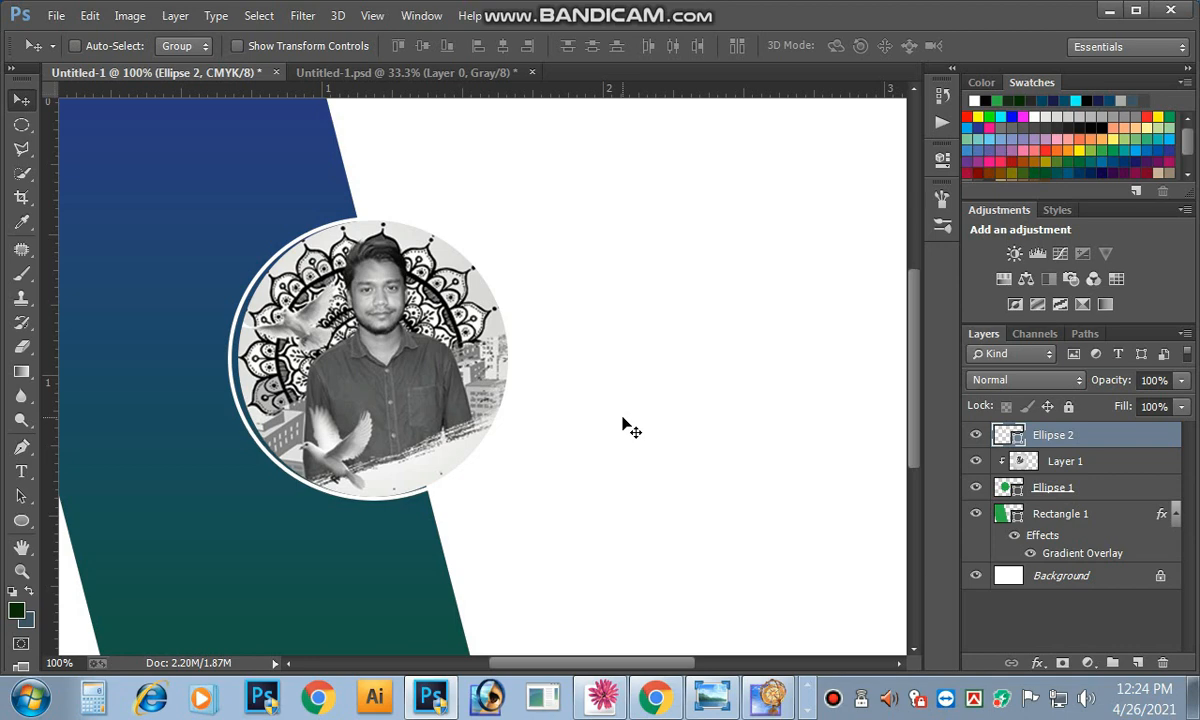
Step: Stretch the ring to about 102.6% height, then zoom out to check the whole card
{"action": "key", "text": "ctrl+t"}
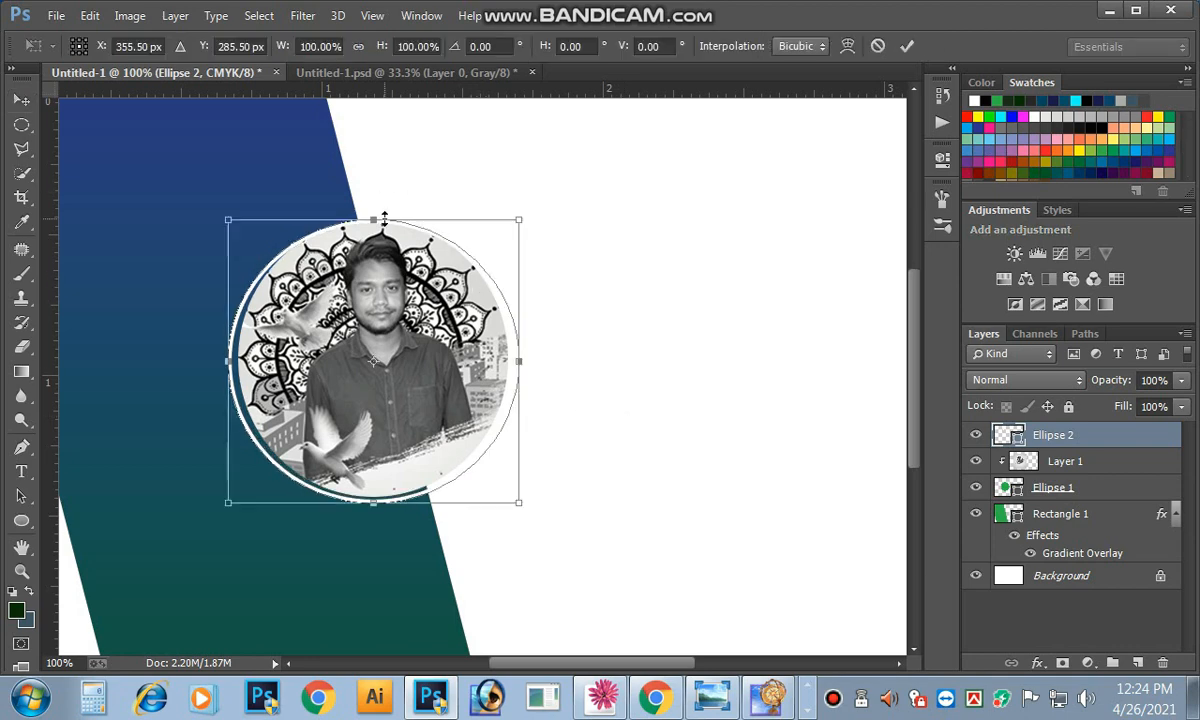
{"action": "left_click_drag", "start_coordinate": [383, 214], "coordinate": [383, 207]}
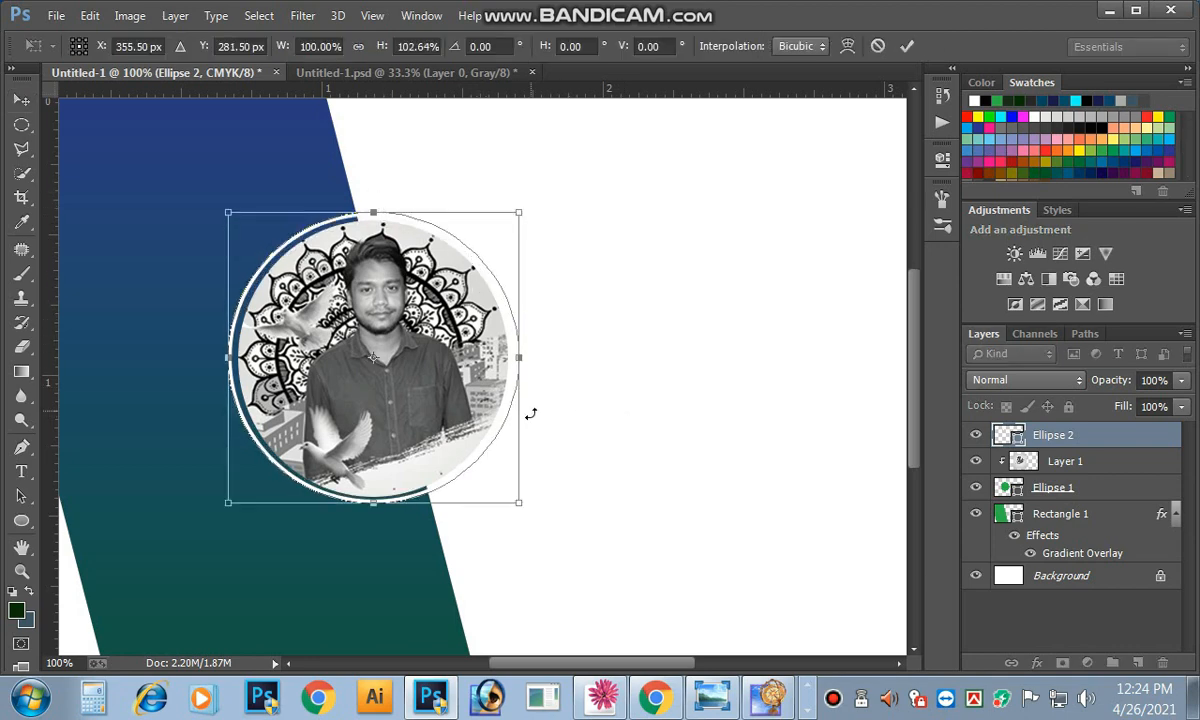
{"action": "left_click", "coordinate": [906, 46]}
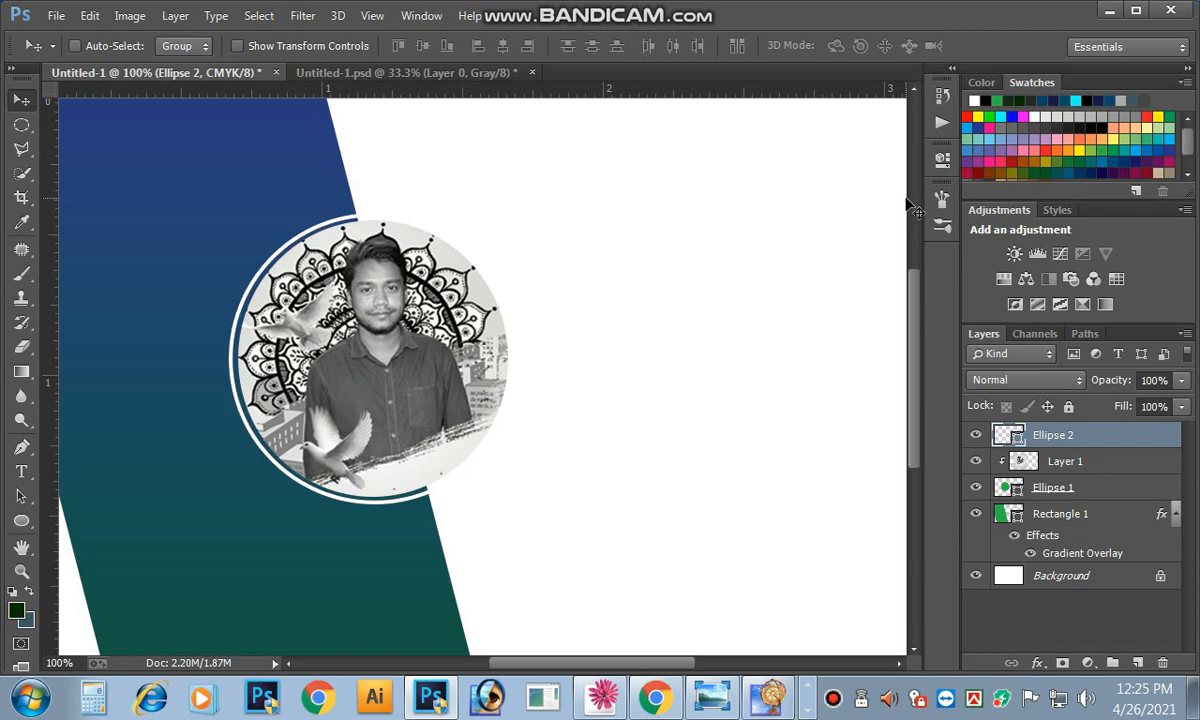
{"action": "key", "text": "ctrl+minus"}
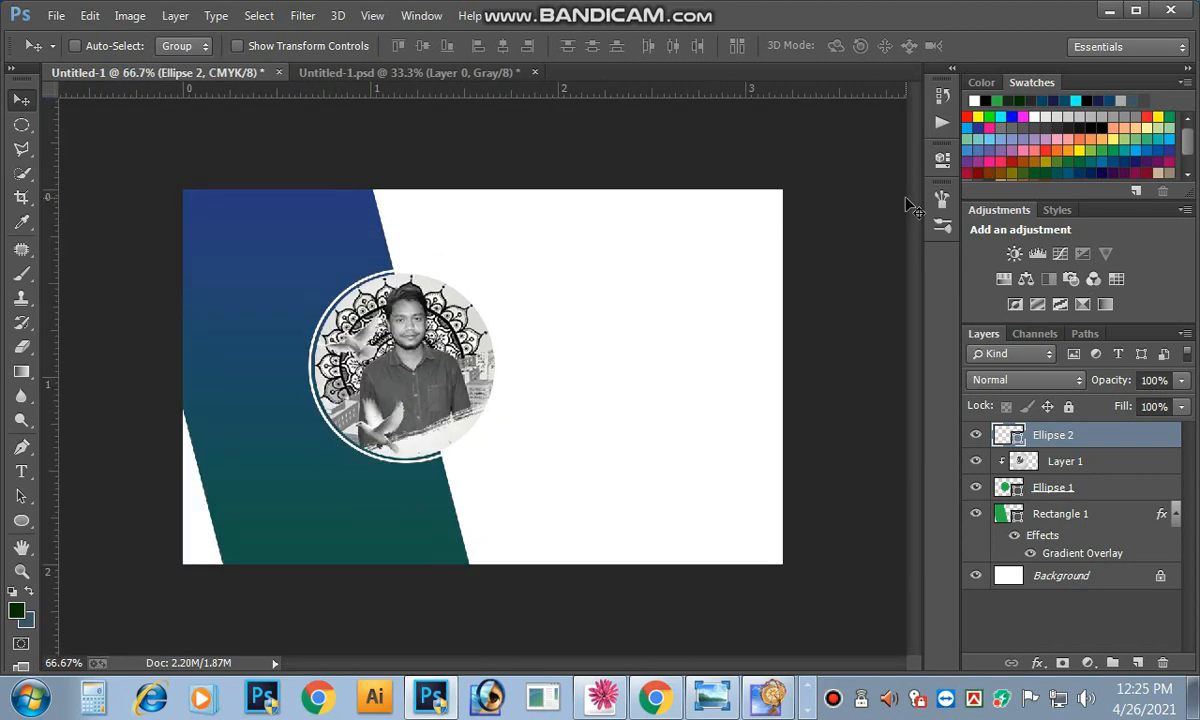
{"action": "key", "text": "ctrl+plus"}
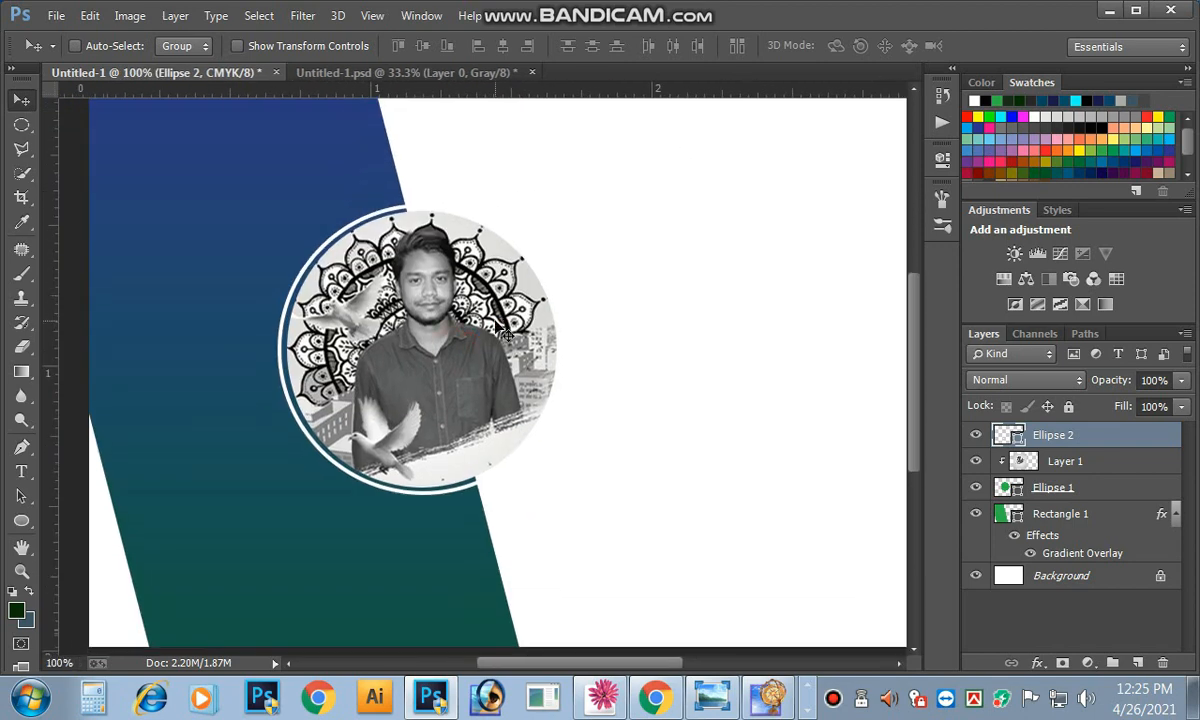
{"action": "key", "text": "ctrl+minus"}
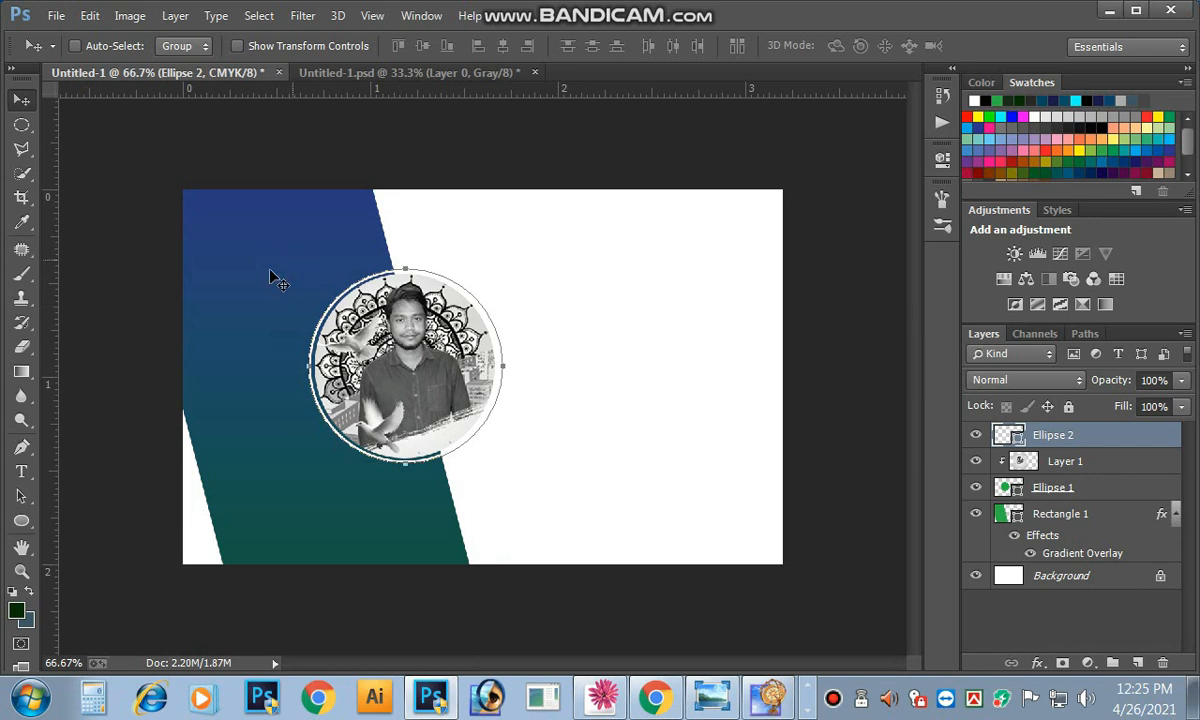
Step: Link Ellipse 2, Layer 1, Ellipse 1 and Rectangle 1, undoing a trial left shift
{"action": "right_click", "coordinate": [245, 232]}
{"action": "left_click", "coordinate": [268, 243]}
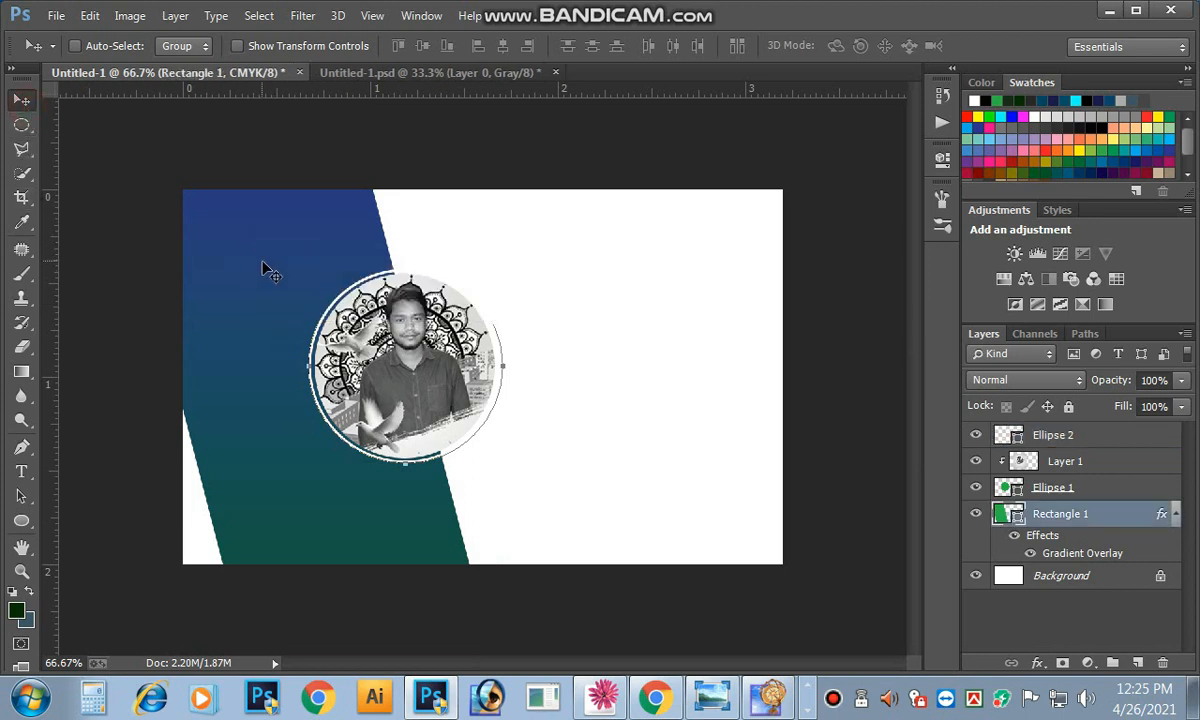
{"action": "left_click", "coordinate": [286, 302]}
{"action": "left_click", "coordinate": [1045, 435]}
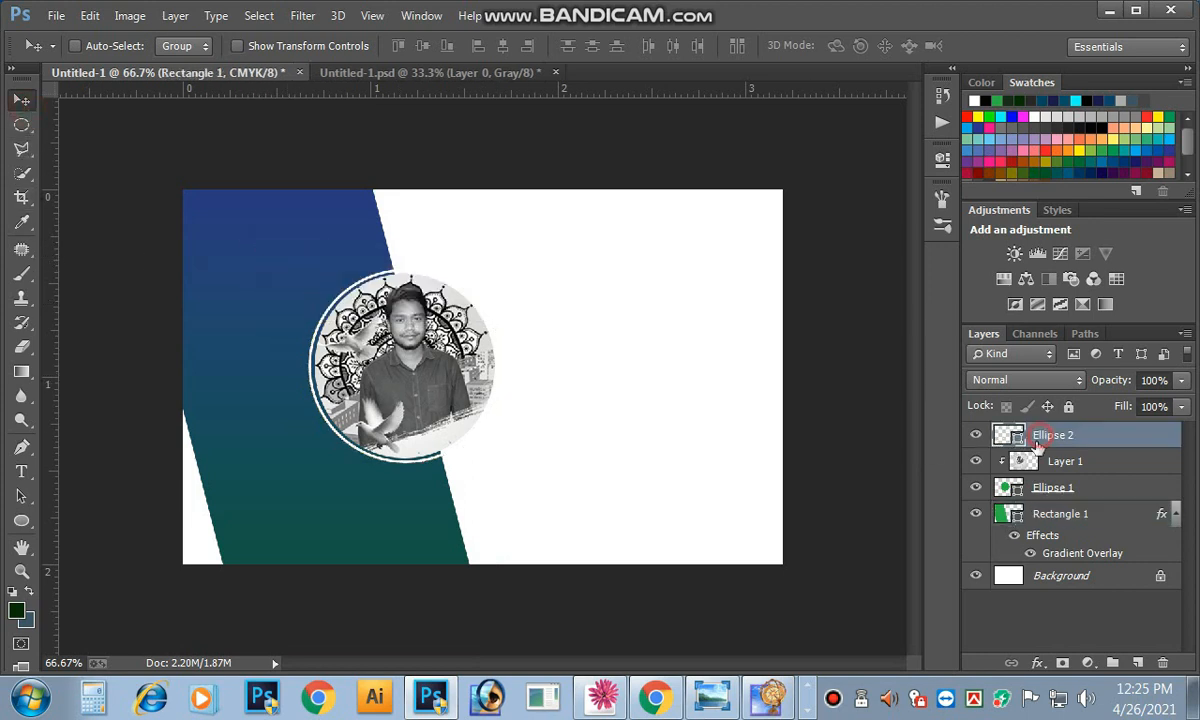
{"action": "left_click", "coordinate": [1050, 461], "text": "shift"}
{"action": "left_click", "coordinate": [1045, 487], "text": "shift"}
{"action": "left_click", "coordinate": [1047, 515], "text": "shift"}
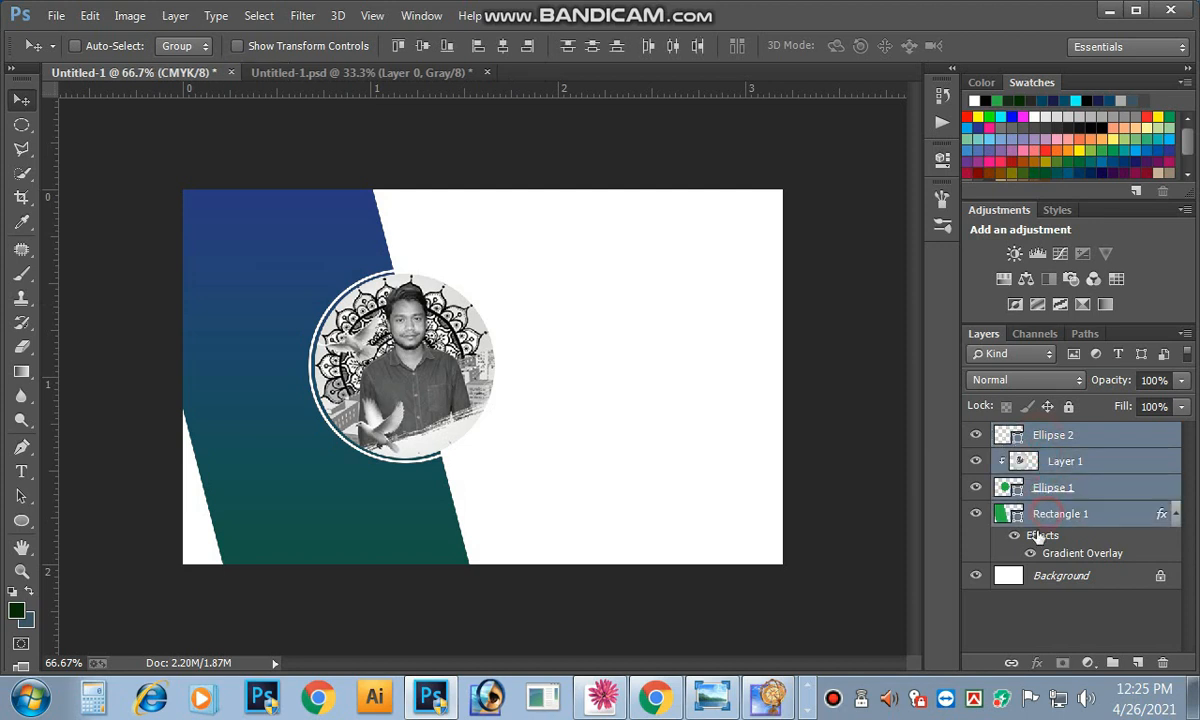
{"action": "left_click", "coordinate": [1011, 662]}
{"action": "left_click_drag", "start_coordinate": [432, 415], "coordinate": [424, 415]}
{"action": "key", "text": "ctrl+z"}
Step: Select Ellipse 1, Layer 1 and Ellipse 2 and move the portrait circle left and up
{"action": "left_click", "coordinate": [1055, 516]}
{"action": "left_click", "coordinate": [1068, 488]}
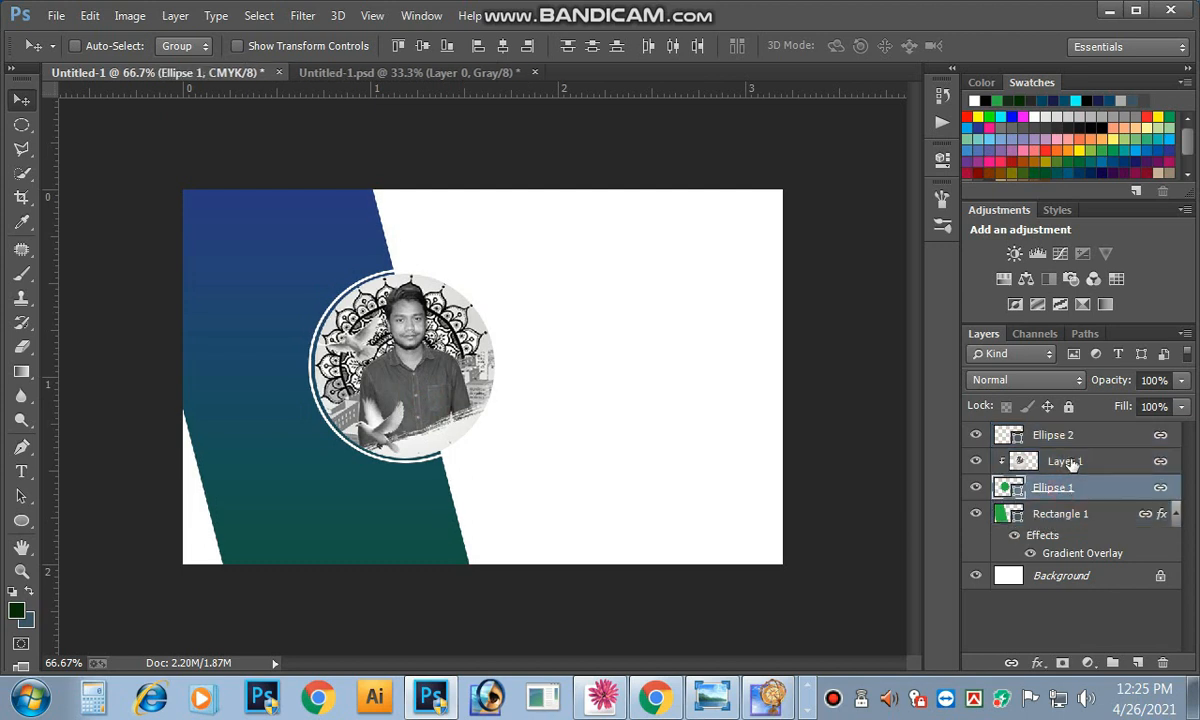
{"action": "left_click", "coordinate": [1062, 461], "text": "shift"}
{"action": "left_click", "coordinate": [1055, 435], "text": "shift"}
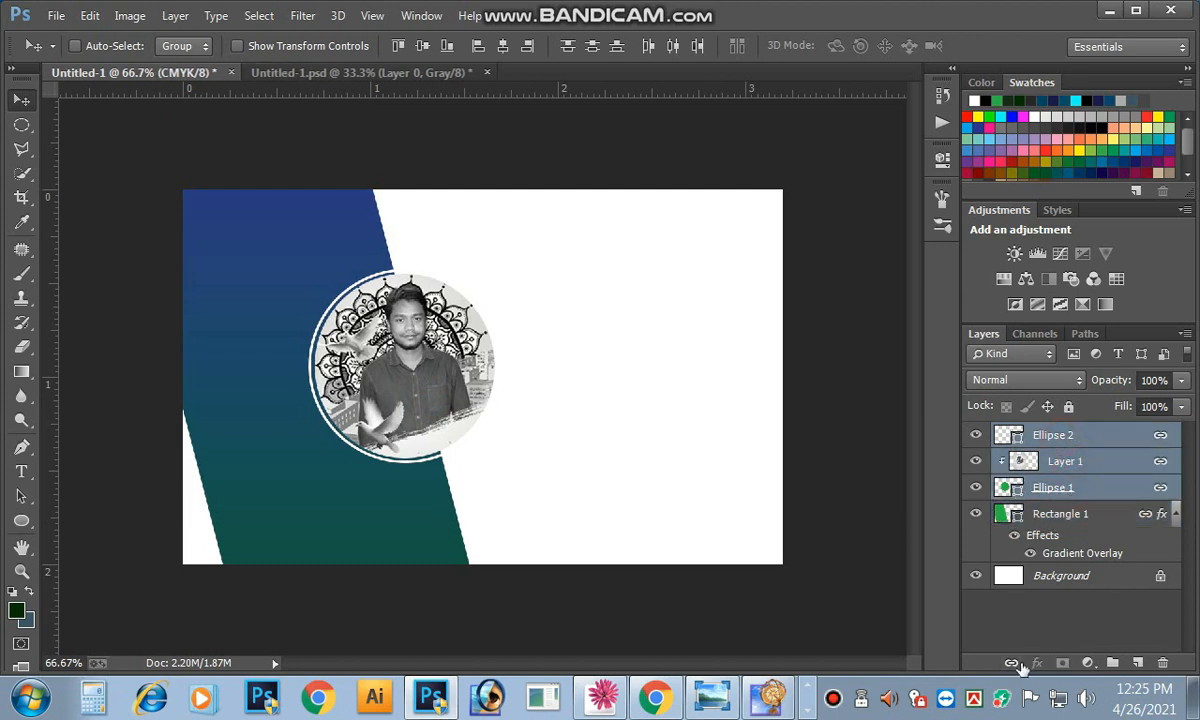
{"action": "left_click_drag", "start_coordinate": [450, 384], "coordinate": [430, 380]}
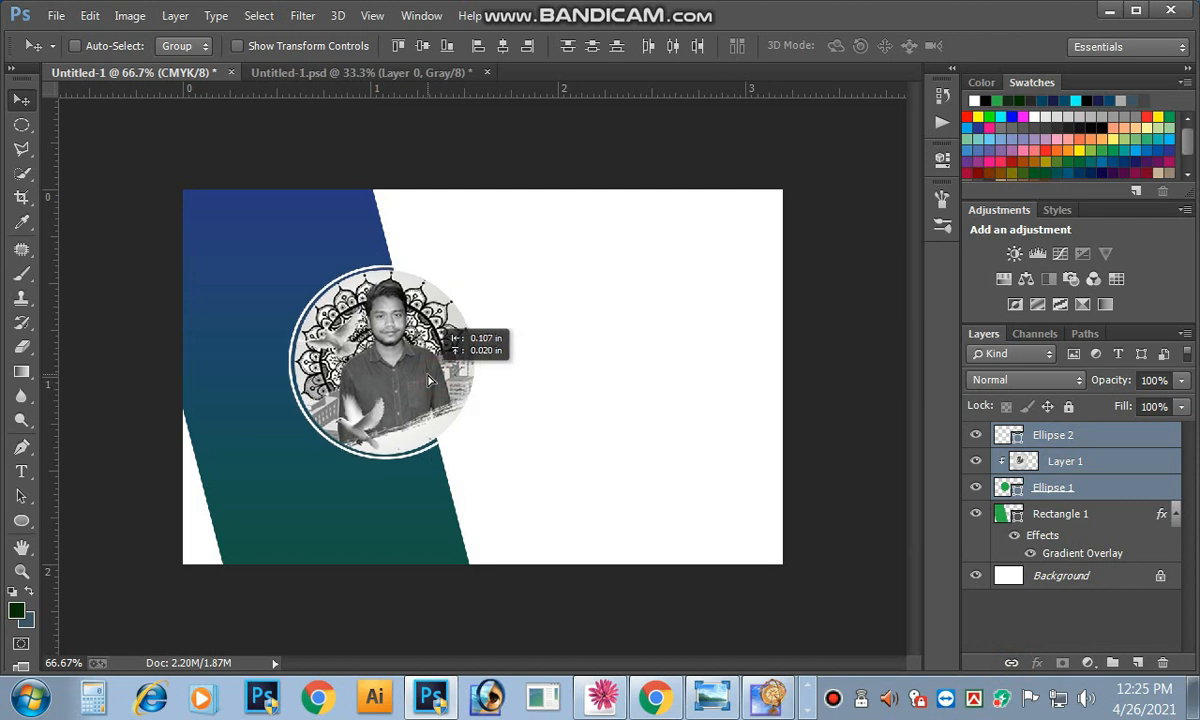
Step: Try rotating the gradient band 3.49°, undo it, and nudge the portrait circle up-left
{"action": "right_click", "coordinate": [285, 292]}
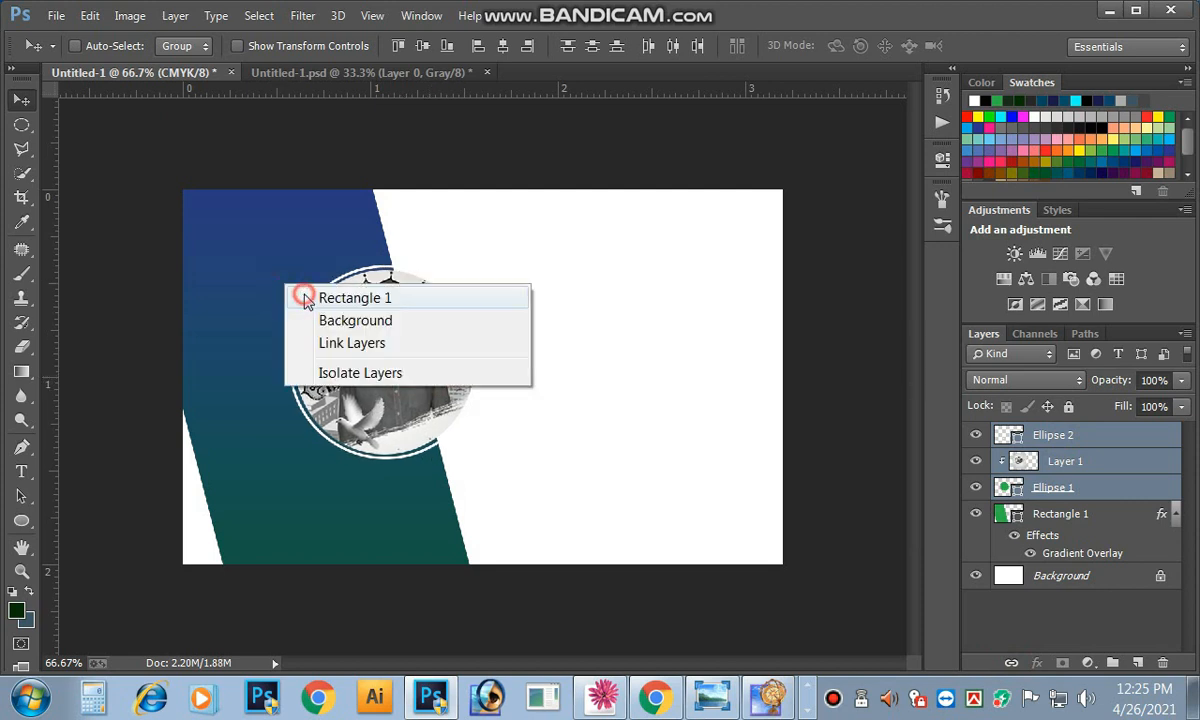
{"action": "left_click", "coordinate": [322, 297]}
{"action": "key", "text": "ctrl+t"}
{"action": "left_click_drag", "start_coordinate": [553, 229], "coordinate": [560, 254]}
{"action": "left_click_drag", "start_coordinate": [357, 244], "coordinate": [370, 243]}
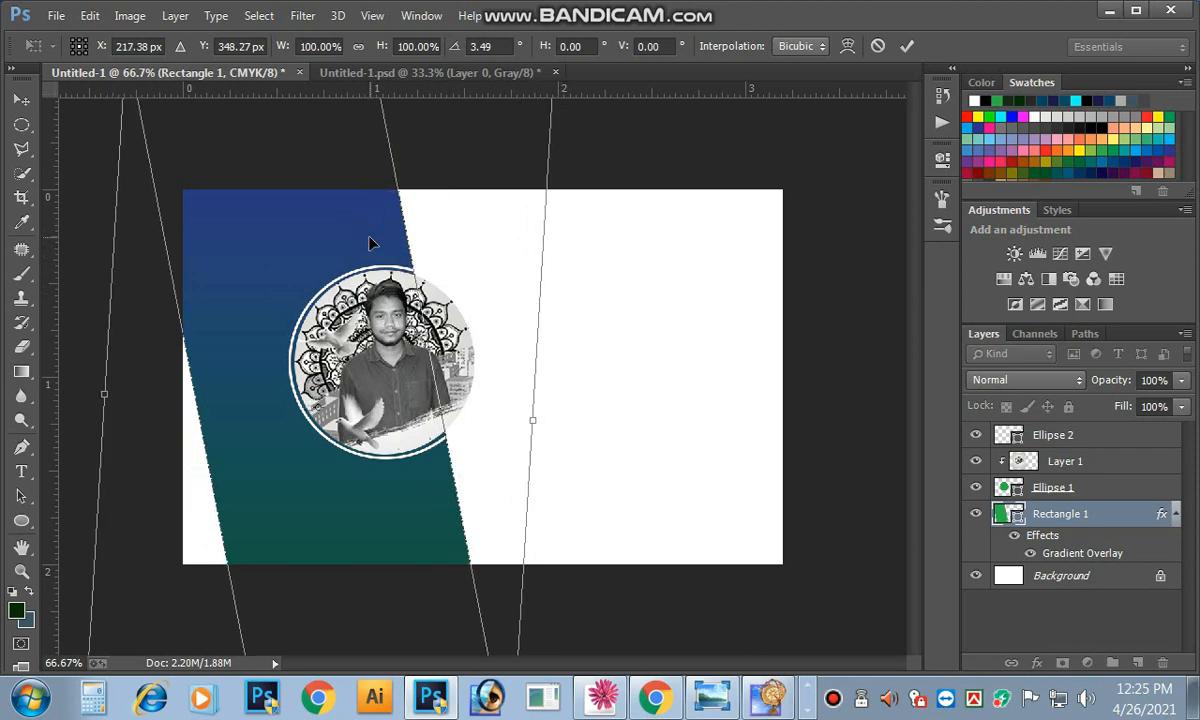
{"action": "left_click", "coordinate": [905, 47]}
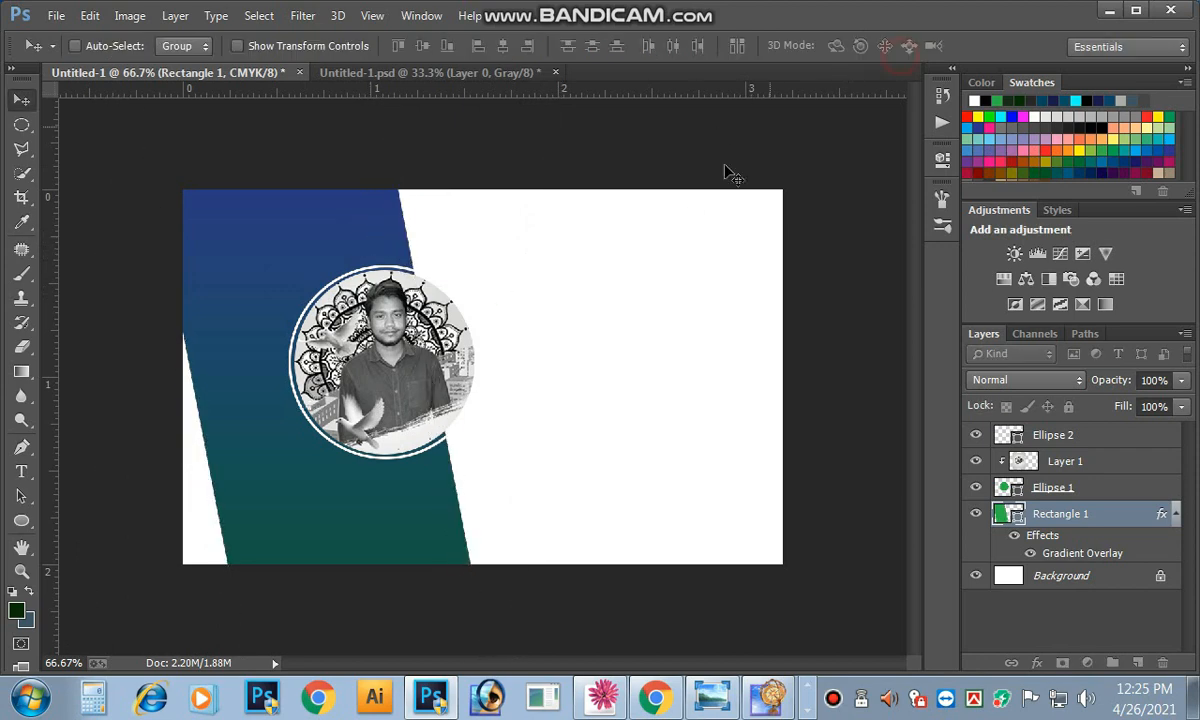
{"action": "key", "text": "ctrl+minus"}
{"action": "key", "text": "ctrl+alt+z"}
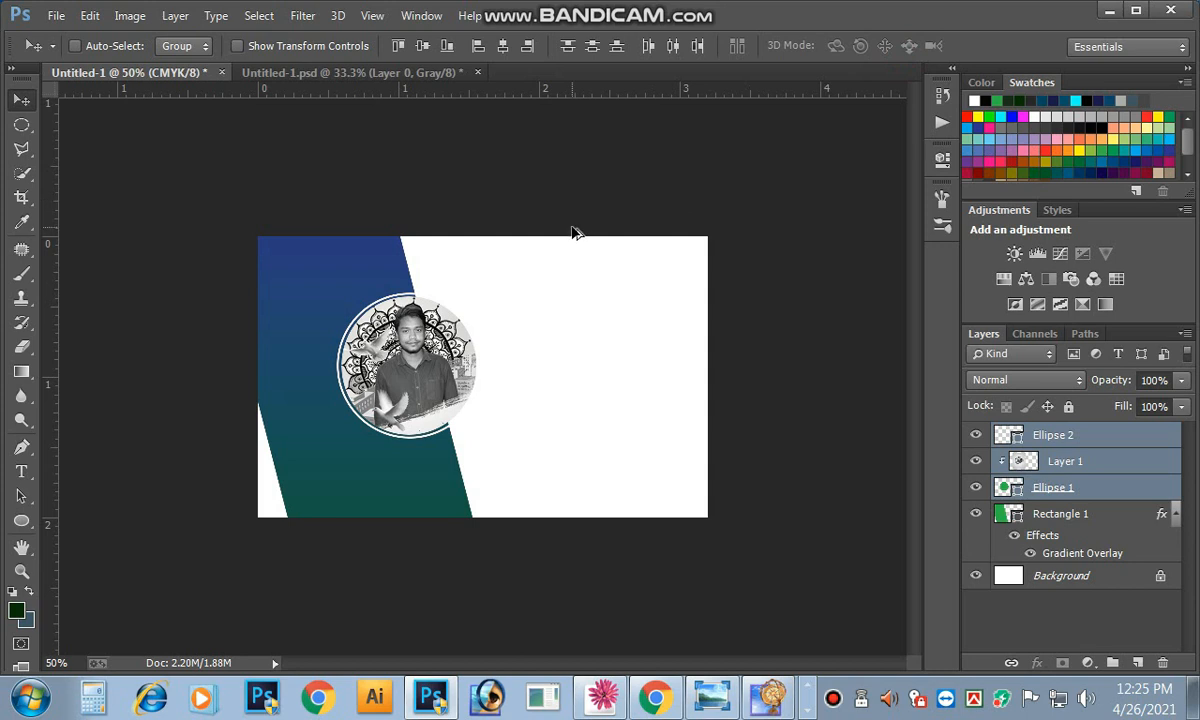
{"action": "key", "text": "ctrl+alt+z"}
{"action": "left_click_drag", "start_coordinate": [456, 354], "coordinate": [454, 349]}
Step: Rotate the Rectangle 1 gradient band by -1.19°
{"action": "right_click", "coordinate": [322, 310]}
{"action": "left_click", "coordinate": [341, 328]}
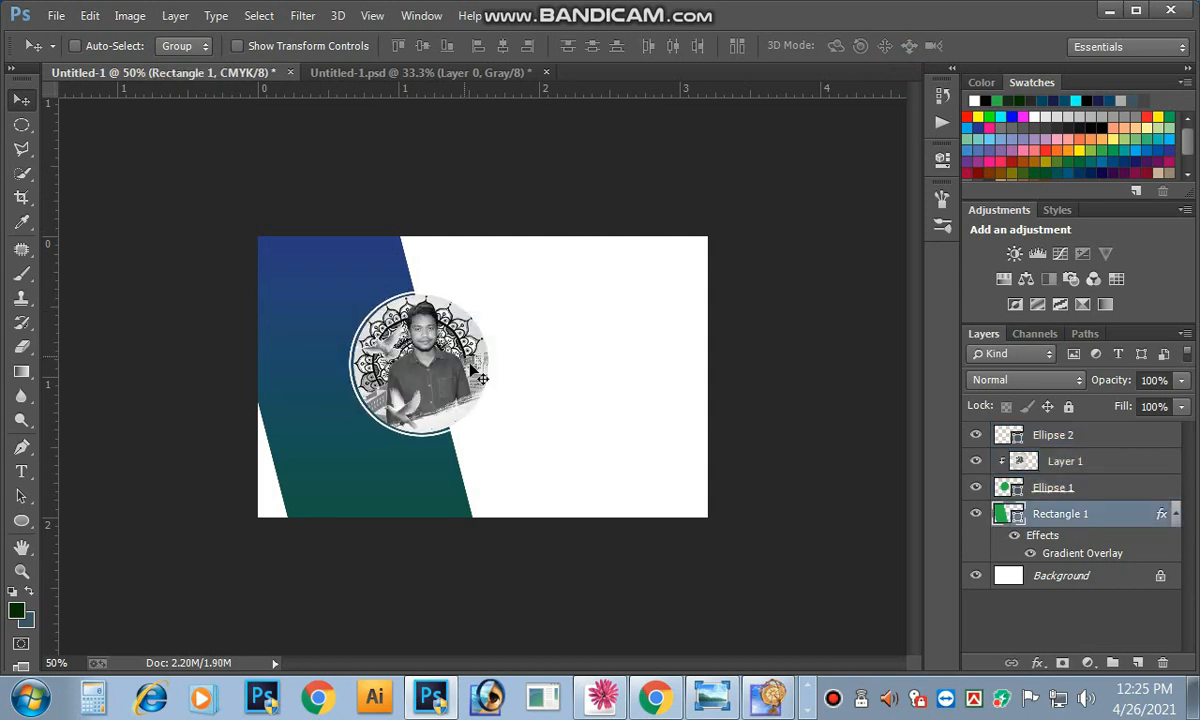
{"action": "key", "text": "ctrl+t"}
{"action": "left_click_drag", "start_coordinate": [568, 385], "coordinate": [597, 366]}
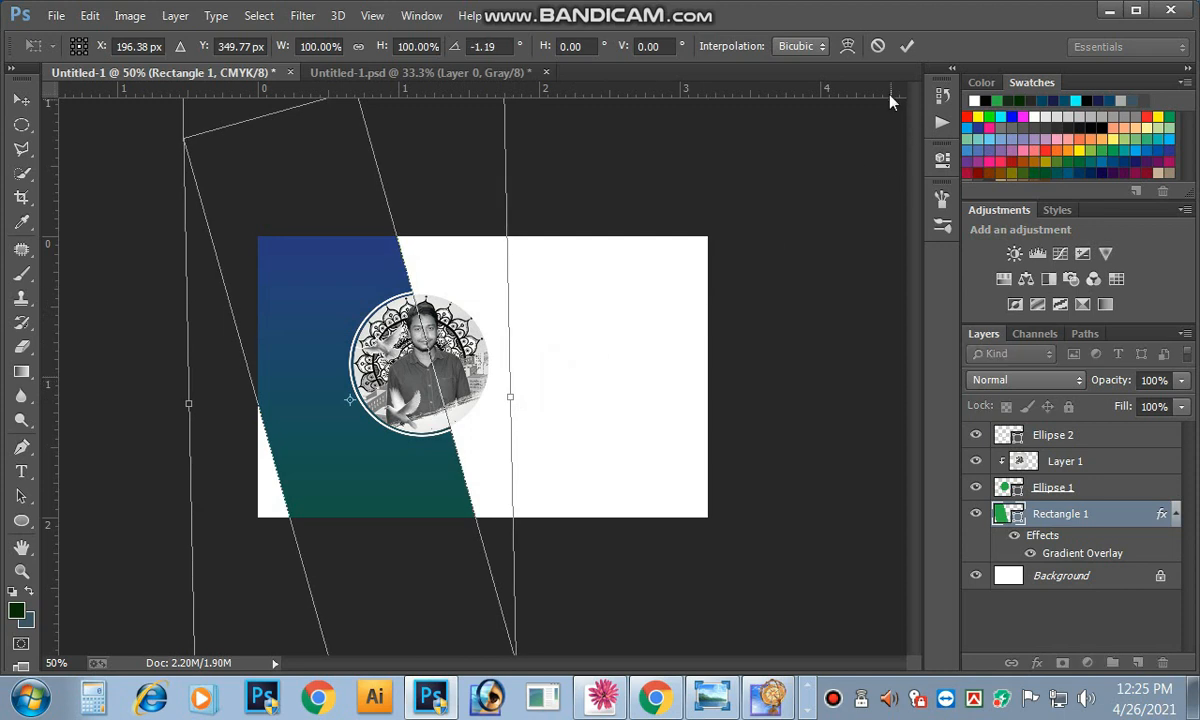
{"action": "left_click", "coordinate": [905, 46]}
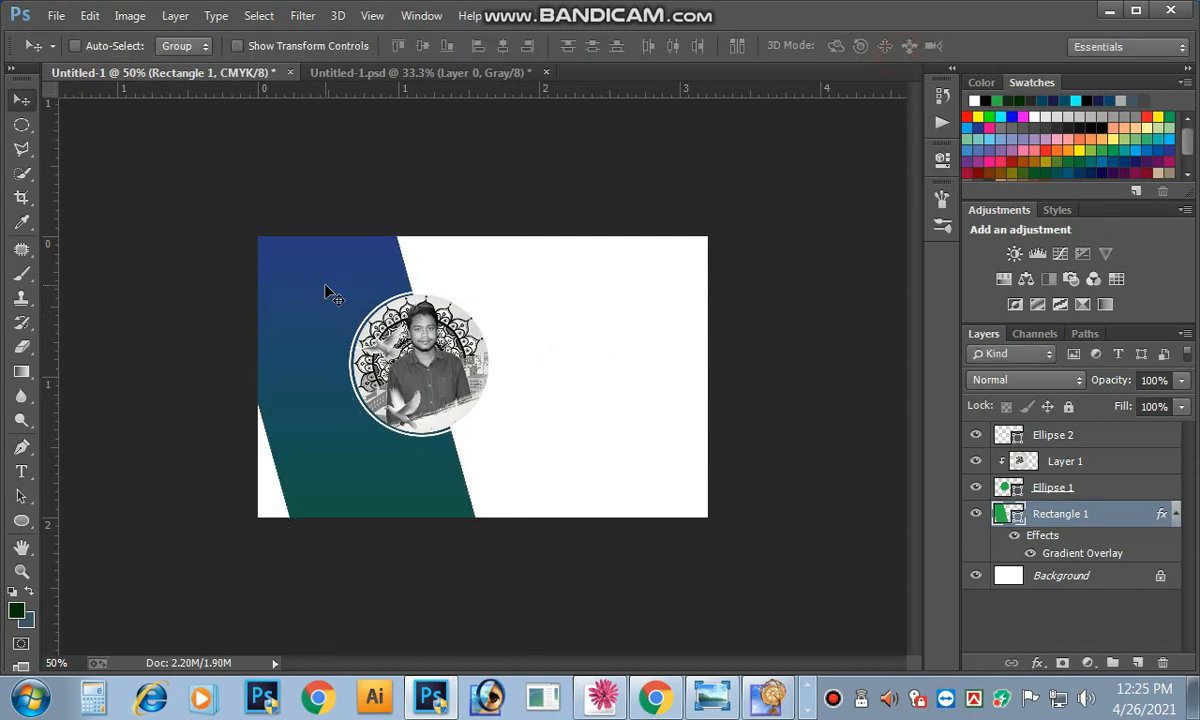
{"action": "key", "text": "ctrl+plus"}
Step: Link Ellipse 2, Layer 1 and Ellipse 1 and shift the portrait slightly right
{"action": "right_click", "coordinate": [426, 384]}
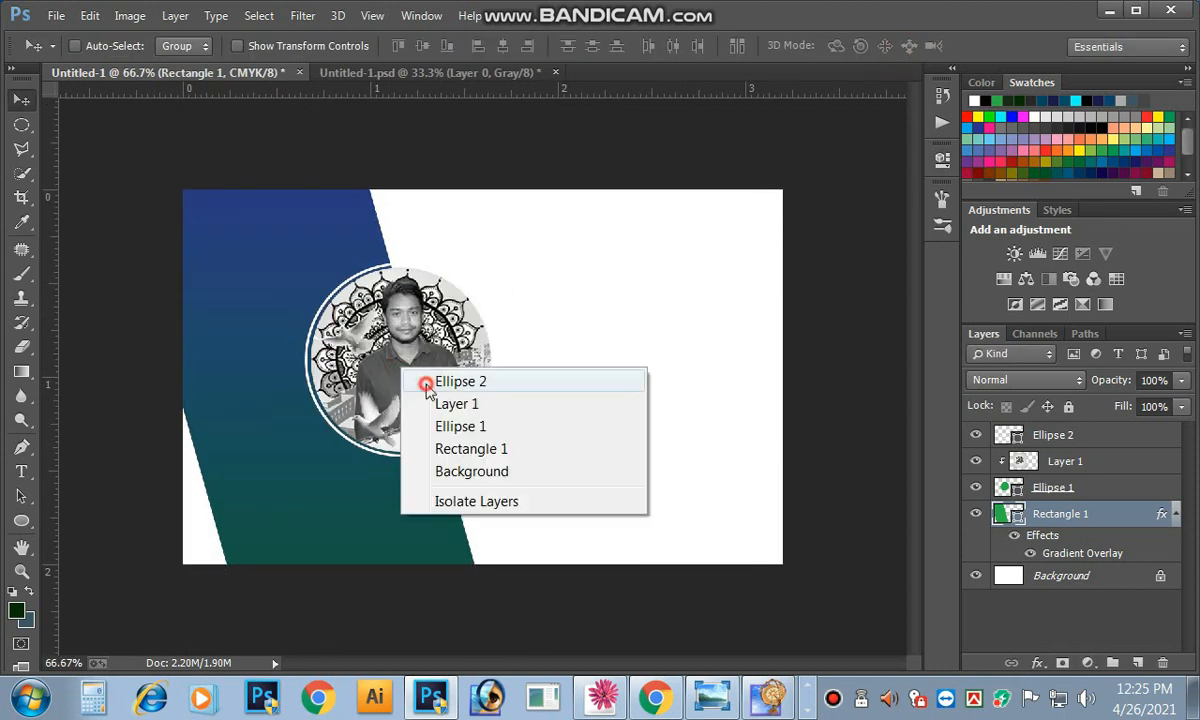
{"action": "left_click", "coordinate": [440, 382]}
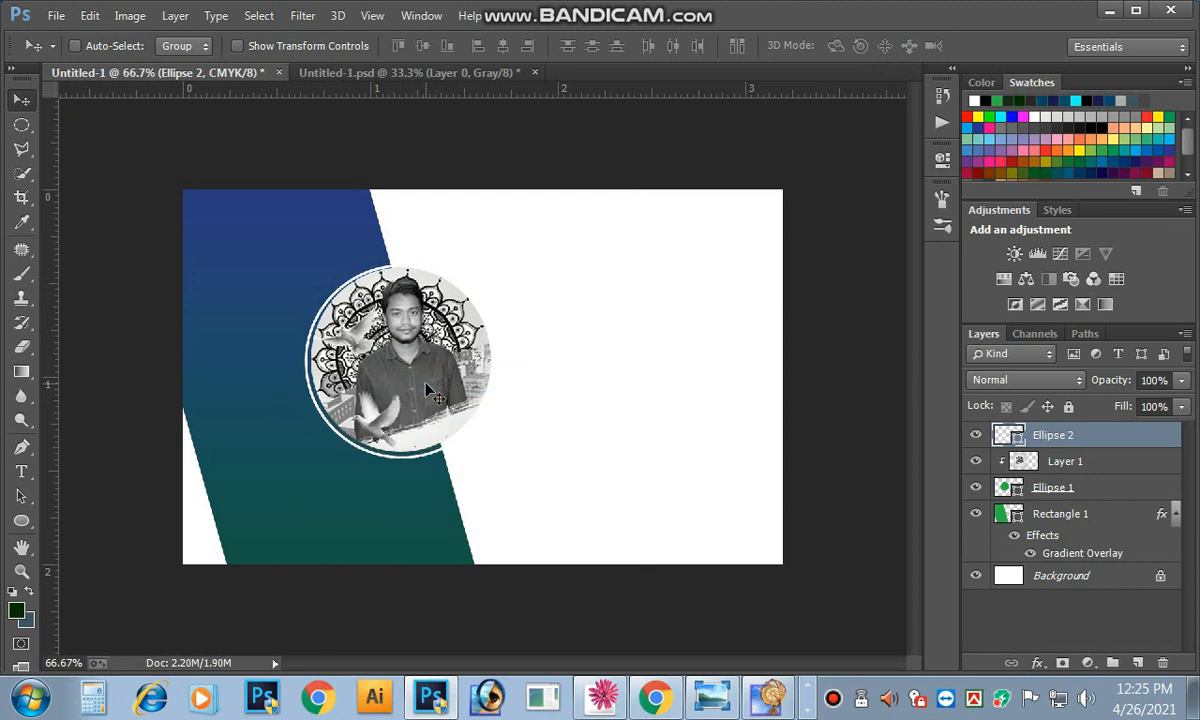
{"action": "left_click", "coordinate": [1065, 464], "text": "shift"}
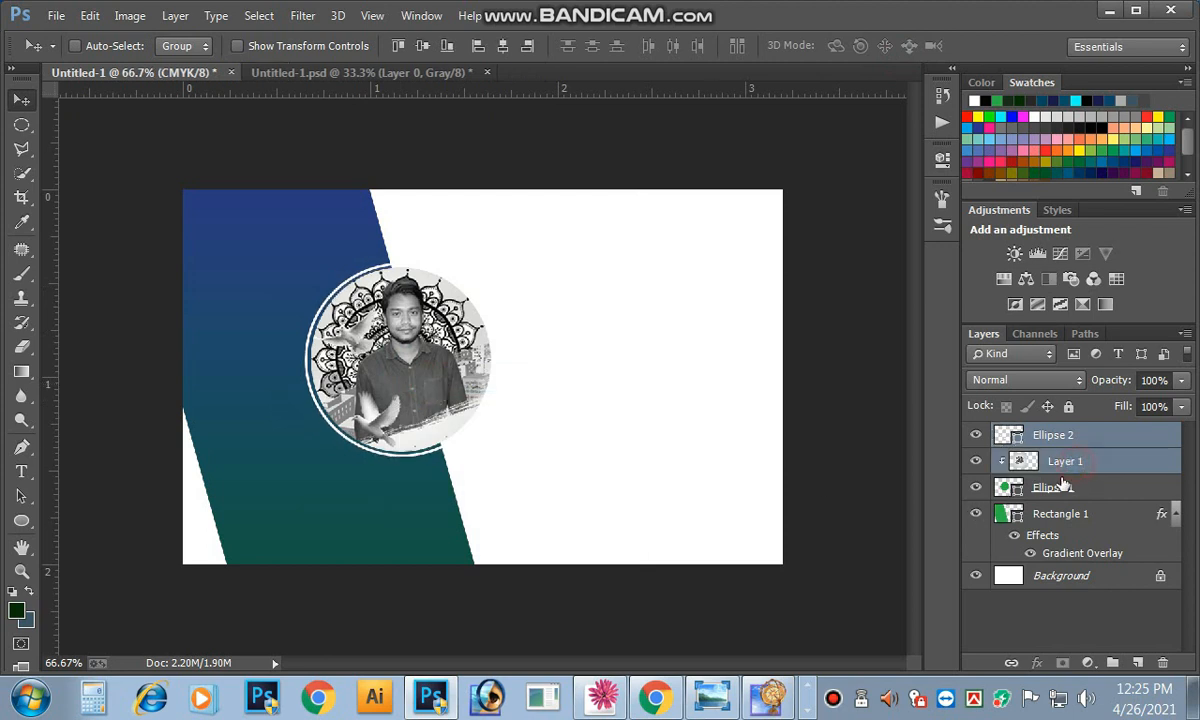
{"action": "left_click", "coordinate": [1062, 486], "text": "shift"}
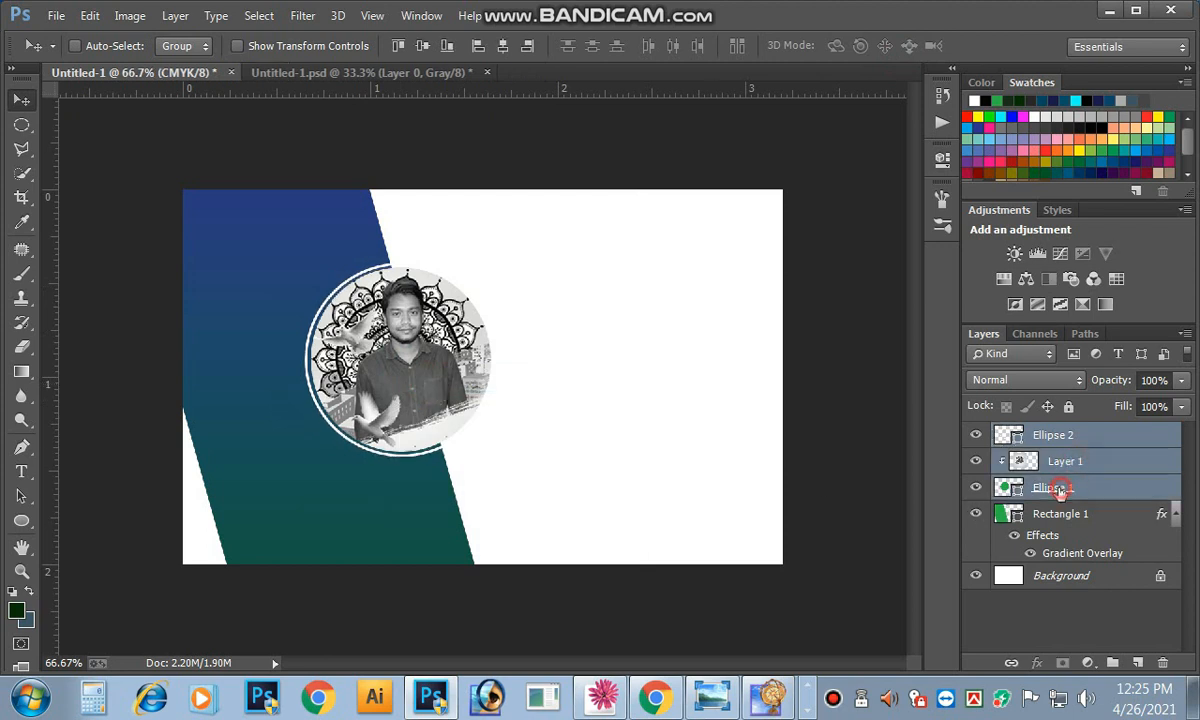
{"action": "left_click", "coordinate": [1011, 662]}
{"action": "left_click_drag", "start_coordinate": [434, 375], "coordinate": [441, 375]}
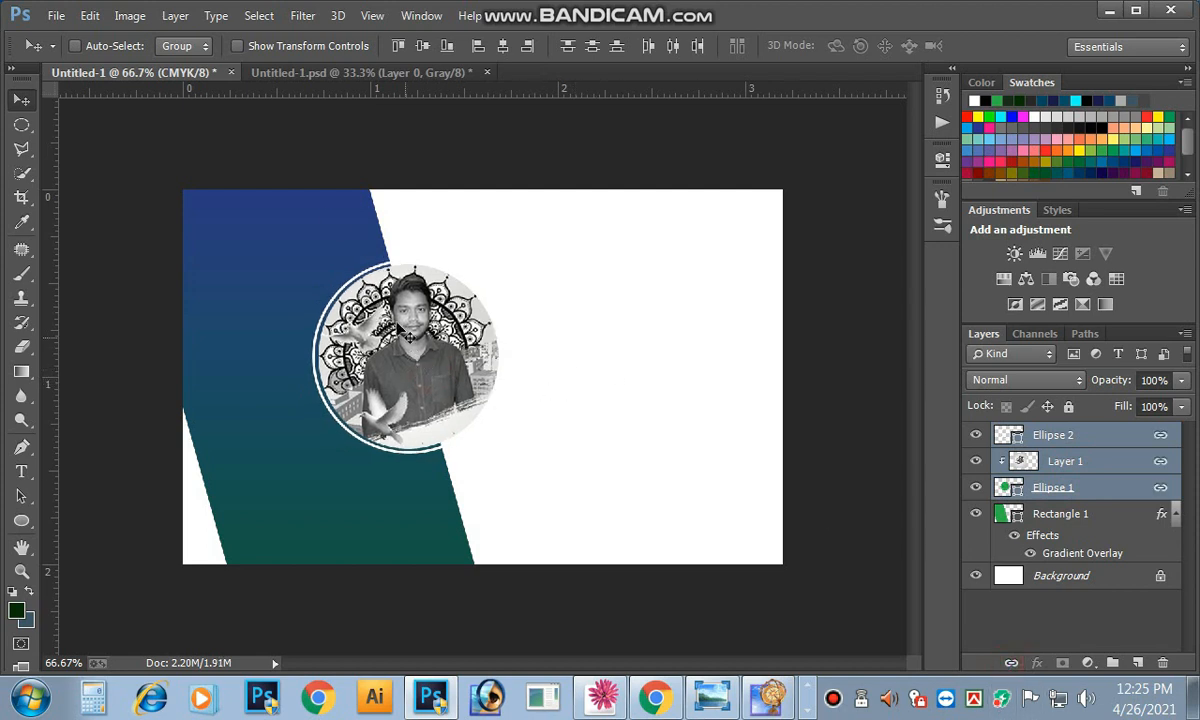
{"action": "left_click", "coordinate": [565, 348]}
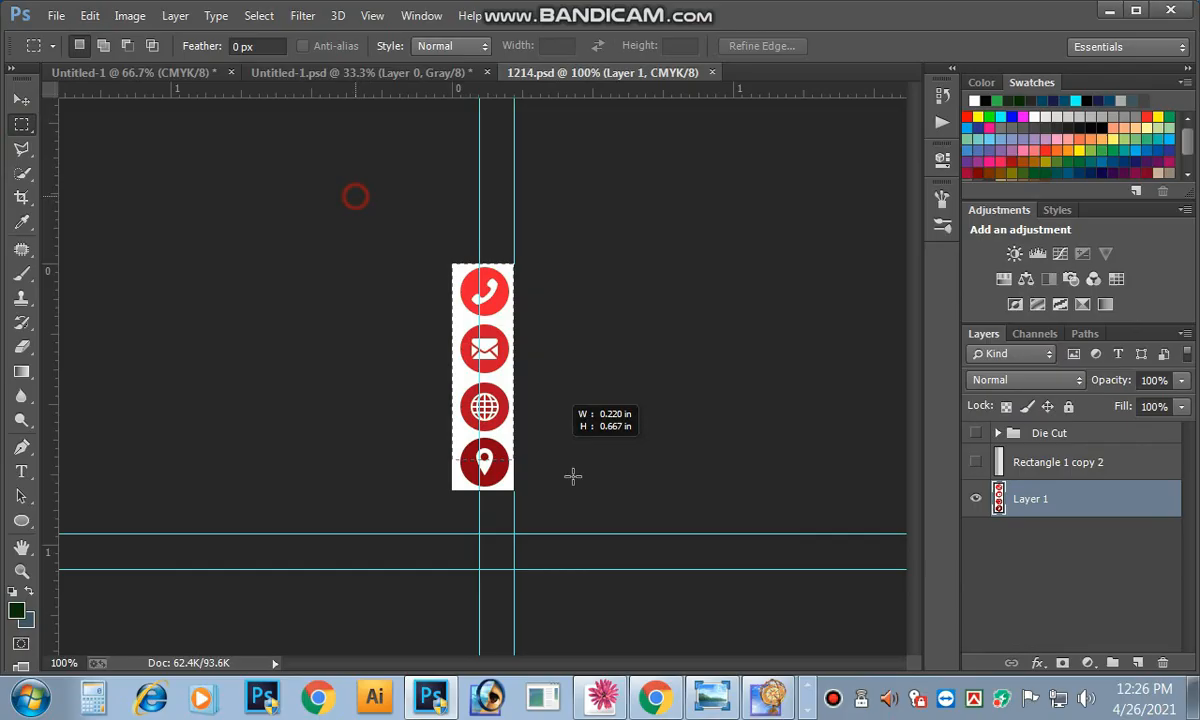
Step: Bring the contact icon strip from 1214.psd into the card near its right edge, closing 1214.psd unsaved
{"action": "key", "text": "Delete"}
{"action": "key", "text": "ctrl+w"}
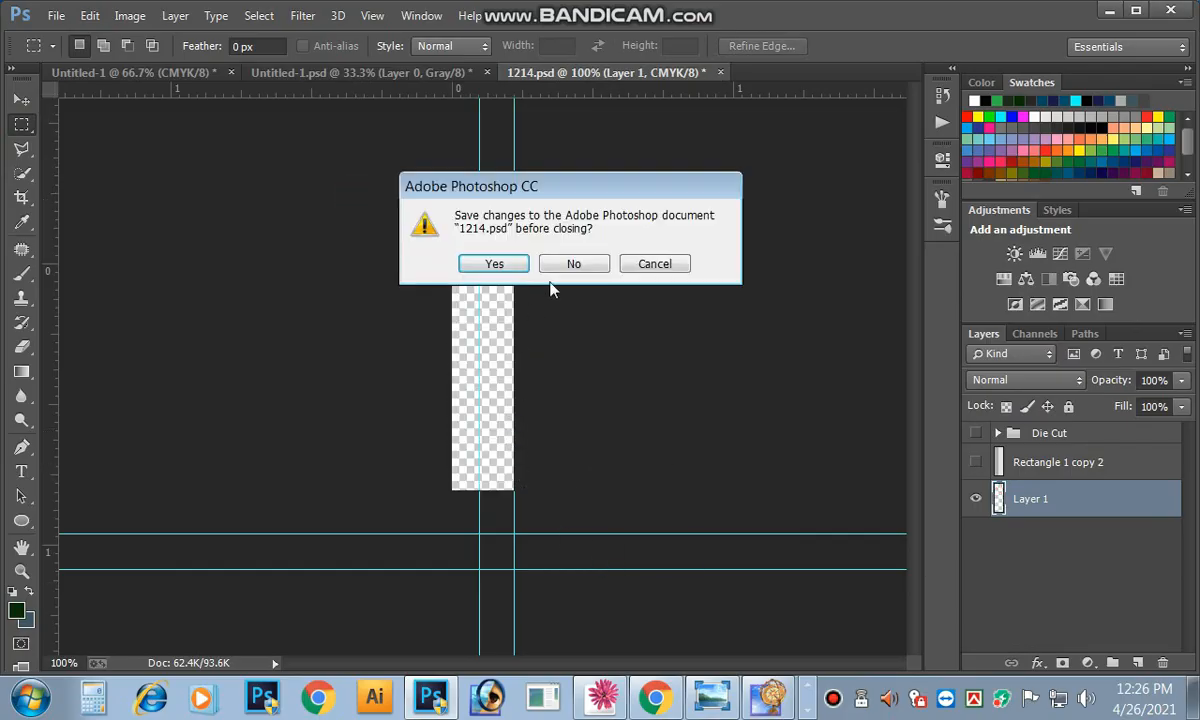
{"action": "left_click", "coordinate": [573, 264]}
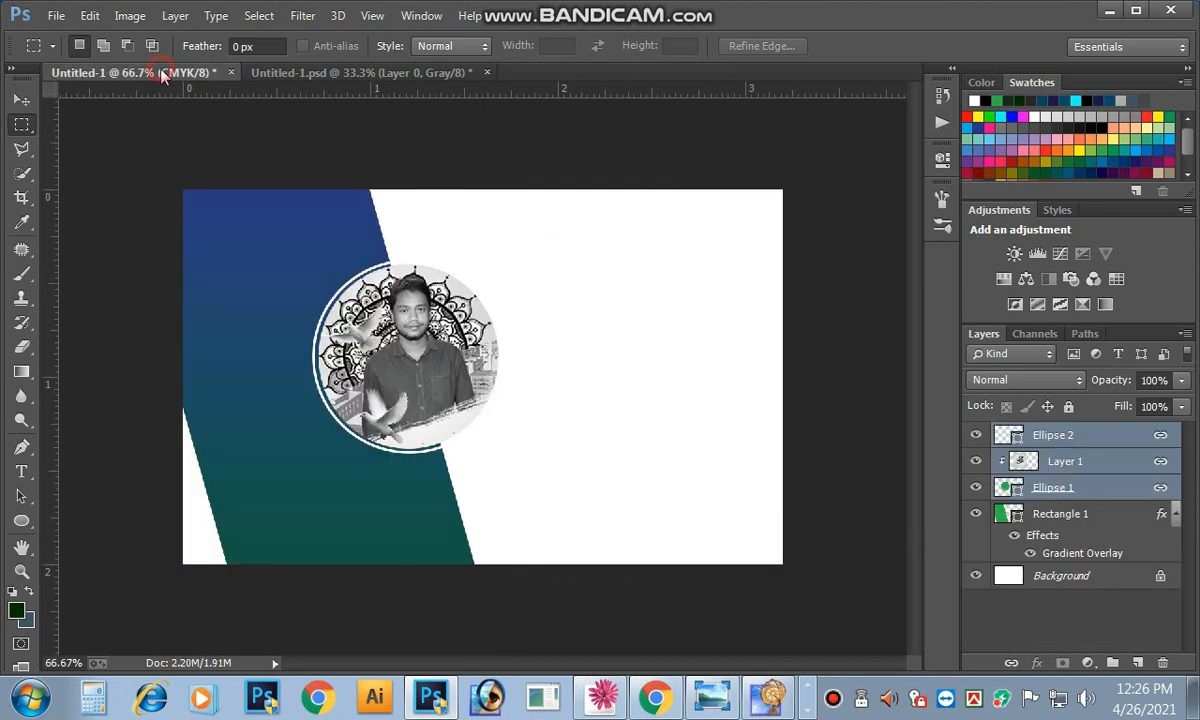
{"action": "key", "text": "ctrl+v"}
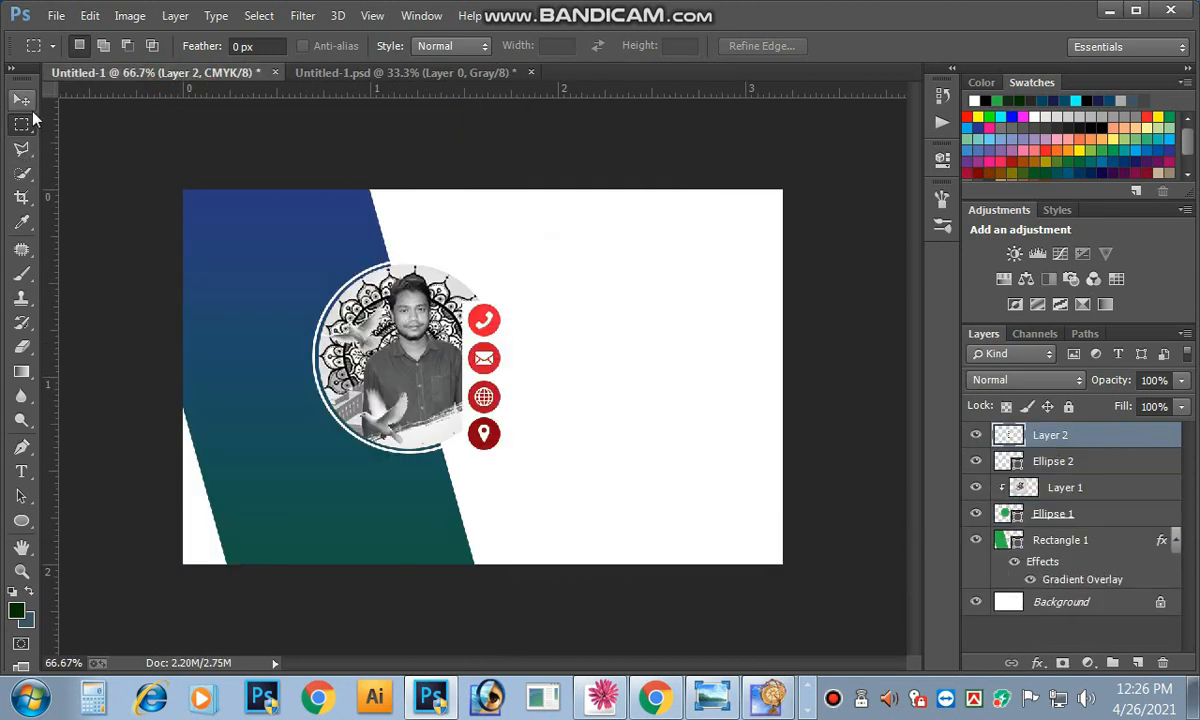
{"action": "left_click", "coordinate": [22, 100]}
{"action": "left_click_drag", "start_coordinate": [485, 358], "coordinate": [727, 413]}
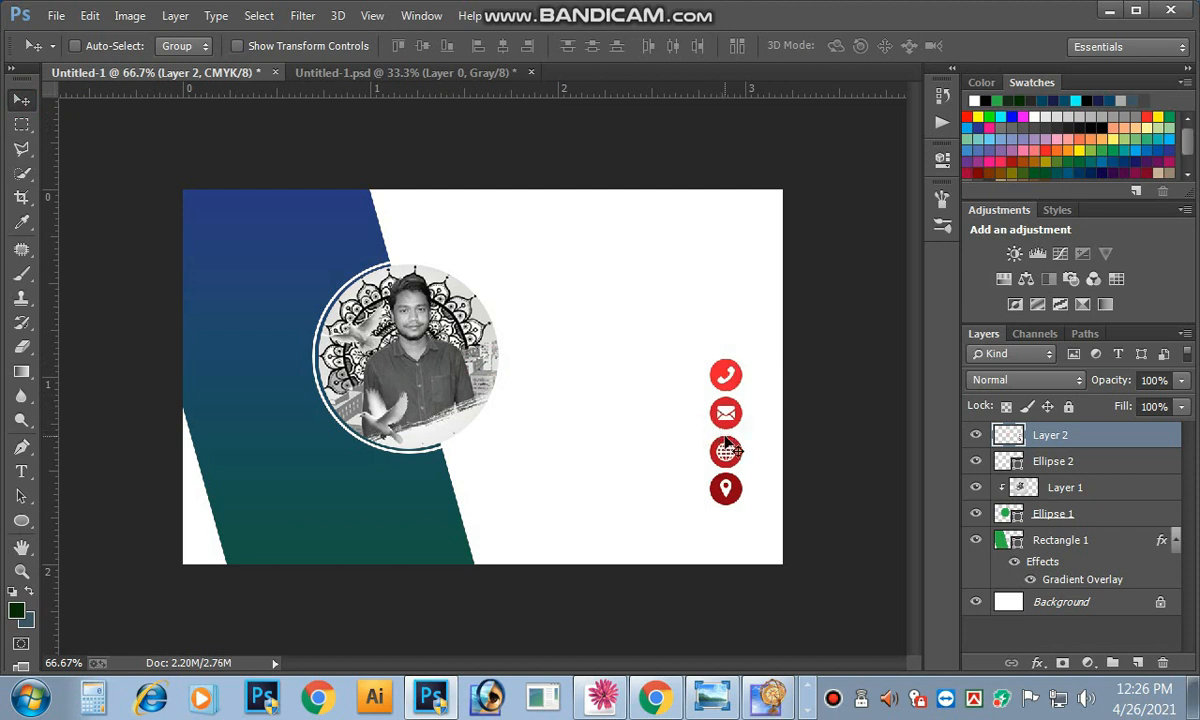
Step: Recolour the icons from red to dark green with a Hue/Saturation hue shift of +143
{"action": "key", "text": "ctrl+u"}
{"action": "left_click_drag", "start_coordinate": [860, 178], "coordinate": [1062, 174]}
{"action": "left_click_drag", "start_coordinate": [988, 291], "coordinate": [1058, 292]}
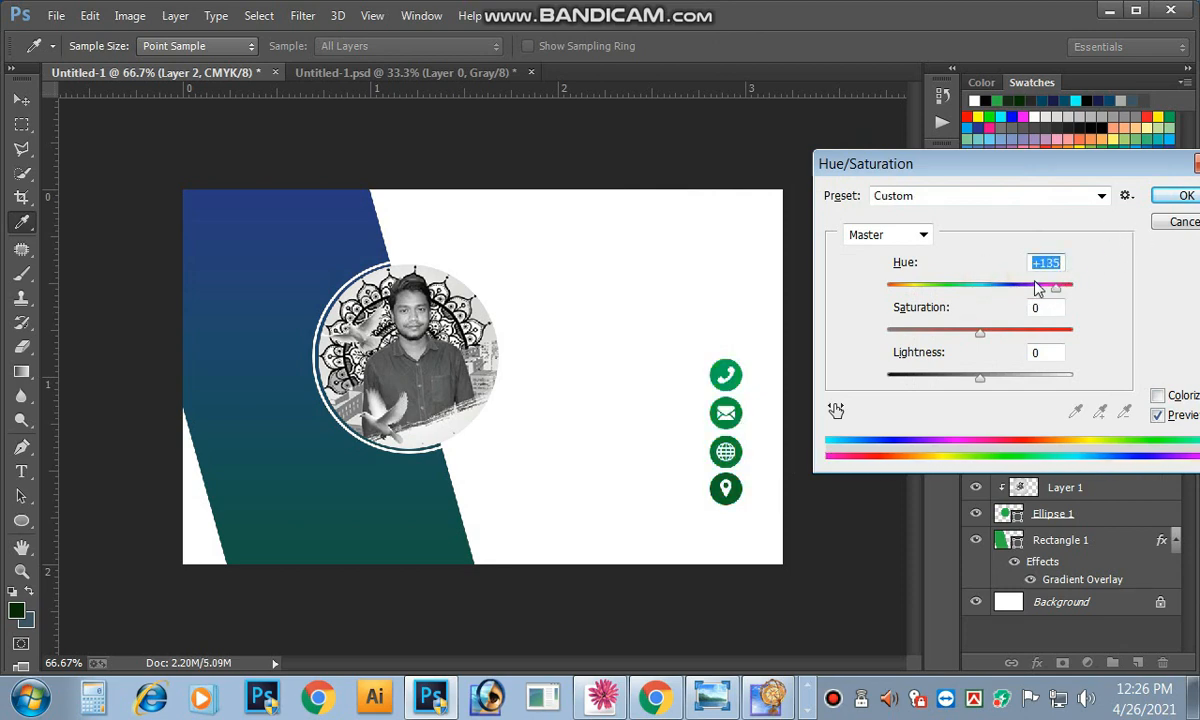
{"action": "left_click_drag", "start_coordinate": [1058, 291], "coordinate": [1062, 292]}
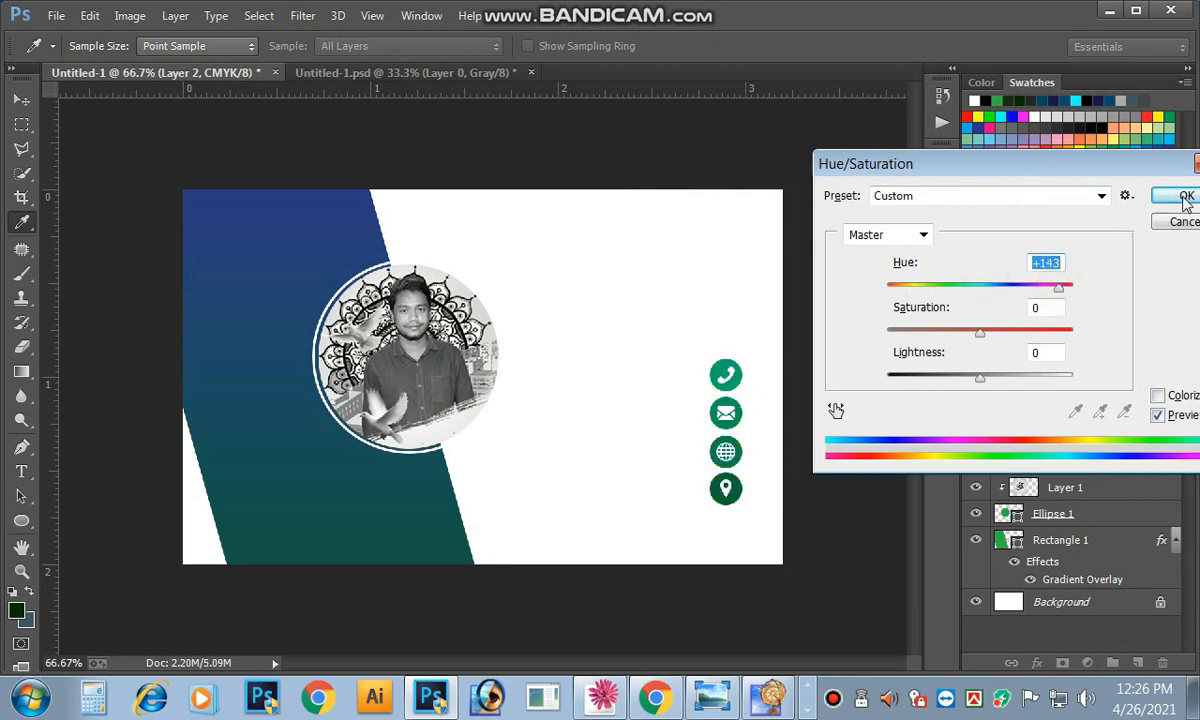
{"action": "left_click", "coordinate": [1186, 197]}
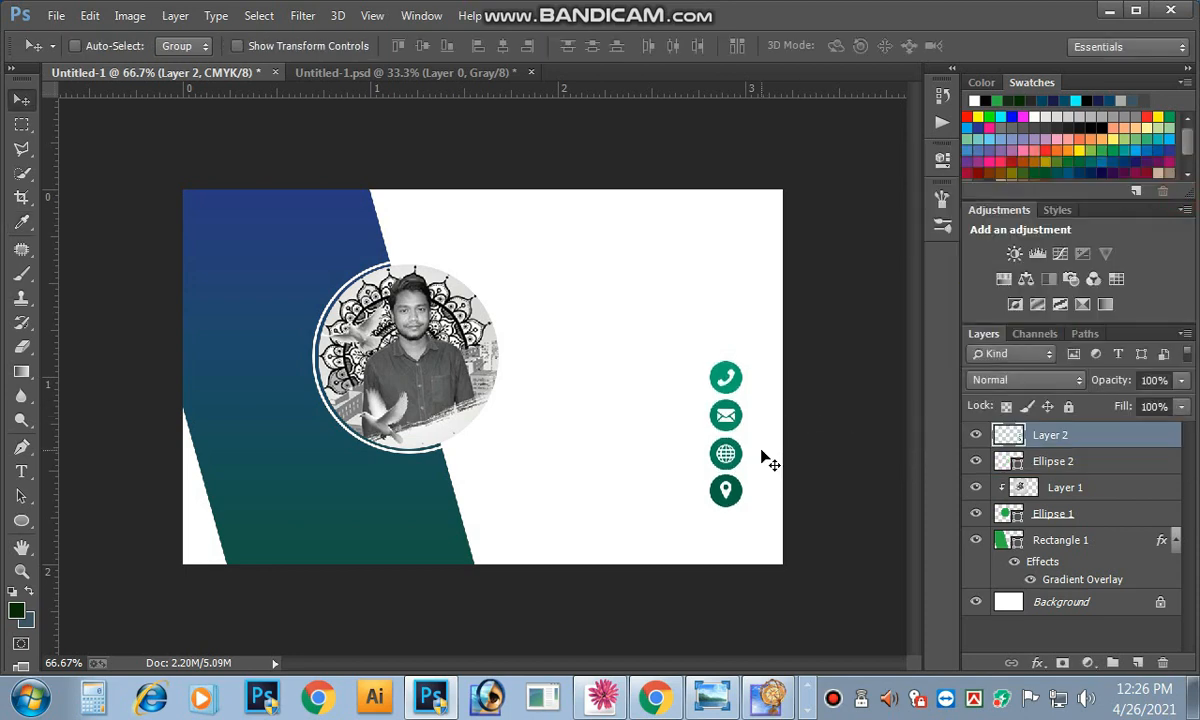
Step: Nudge the icon column down and left with the arrow keys
{"action": "key", "text": "Down"}
{"action": "key", "text": "Down"}
{"action": "key", "text": "Down"}
{"action": "key", "text": "Down"}
{"action": "key", "text": "Down"}
{"action": "key", "text": "Down"}
{"action": "key", "text": "Down"}
{"action": "key", "text": "Down"}
{"action": "key", "text": "Down"}
{"action": "key", "text": "Left"}
{"action": "key", "text": "Left"}
{"action": "key", "text": "Left"}
{"action": "key", "text": "Left"}
{"action": "key", "text": "Left"}
{"action": "key", "text": "Left"}
{"action": "key", "text": "Left"}
{"action": "key", "text": "Left"}
{"action": "key", "text": "Left"}
{"action": "key", "text": "Left"}
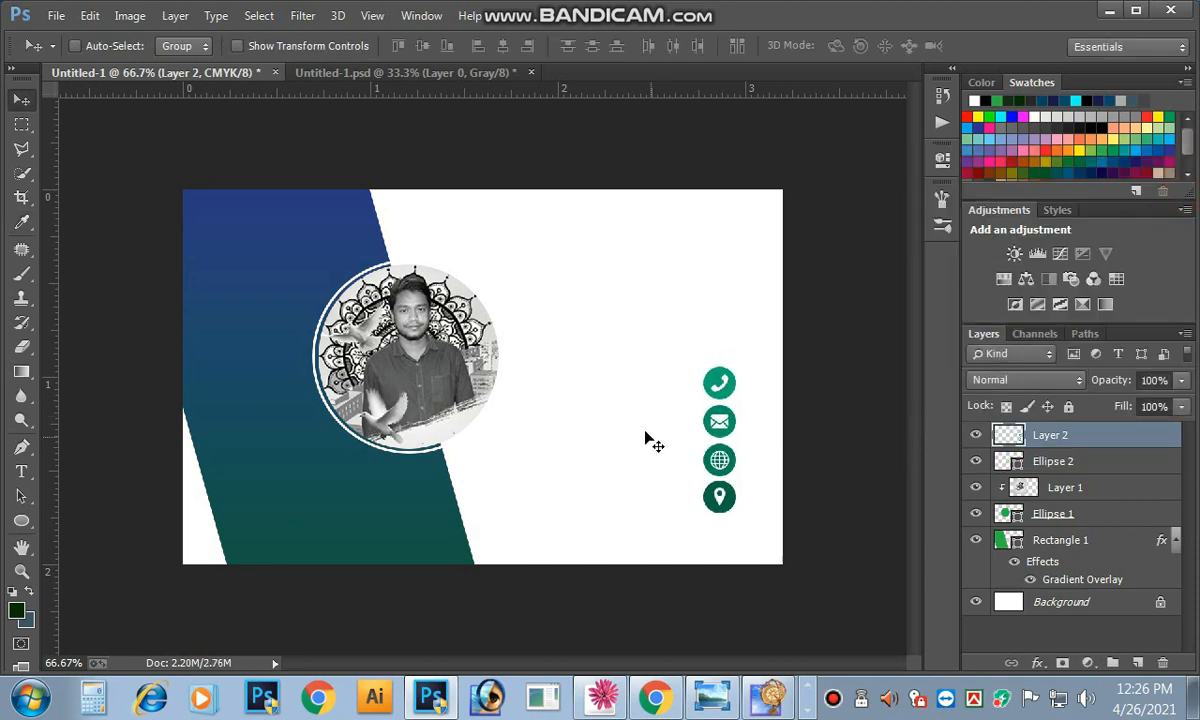
{"action": "key", "text": "Left"}
{"action": "key", "text": "Left"}
{"action": "key", "text": "Left"}
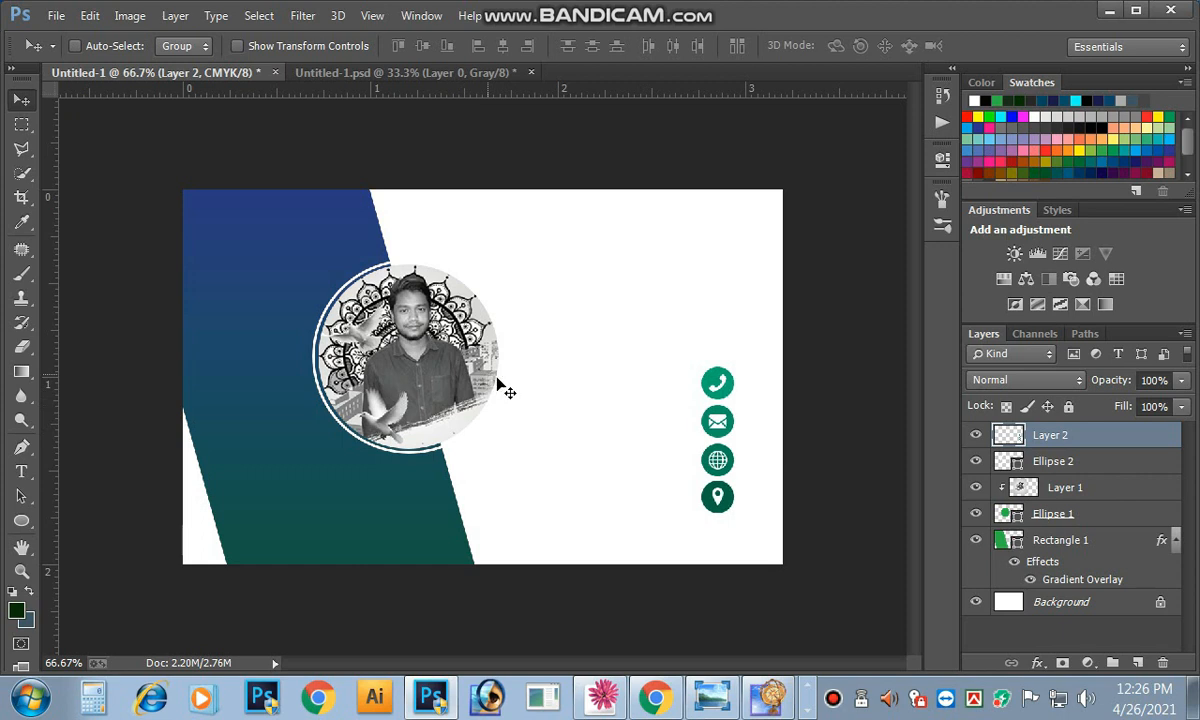
{"action": "right_click", "coordinate": [266, 233]}
{"action": "left_click", "coordinate": [306, 262]}
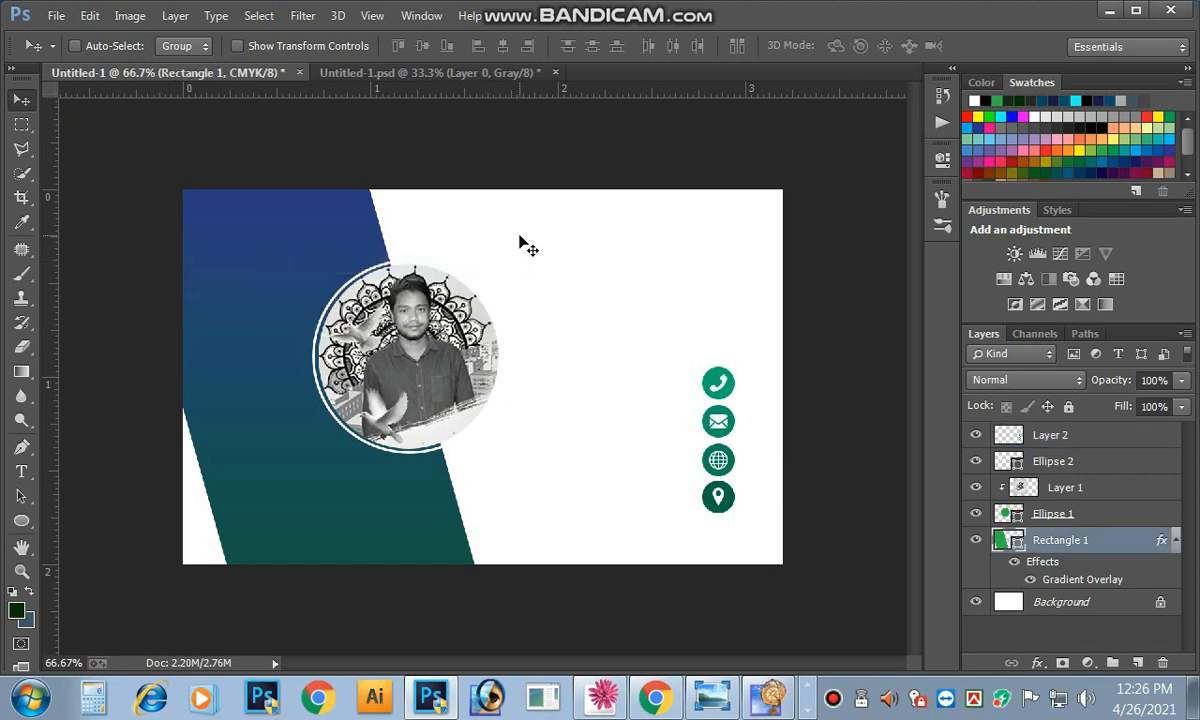
Step: Rotate the gradient band a further 4.14°
{"action": "key", "text": "ctrl+t"}
{"action": "key", "text": "ctrl+minus"}
{"action": "key", "text": "ctrl+minus"}
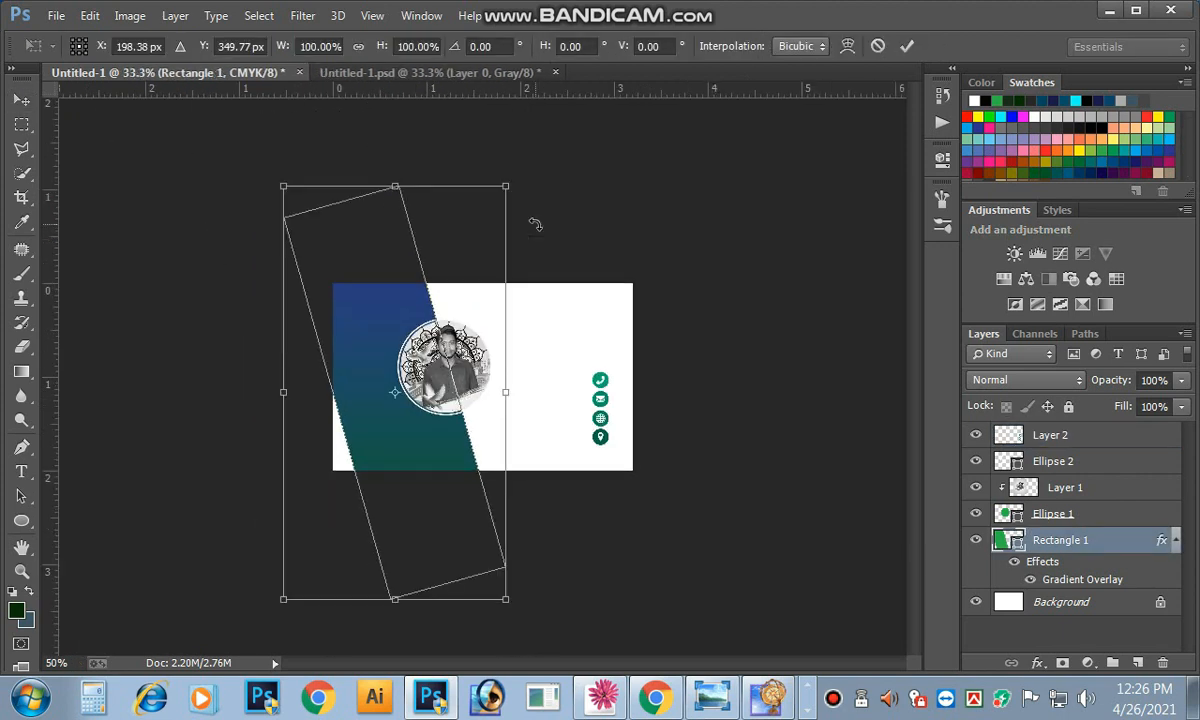
{"action": "left_click_drag", "start_coordinate": [525, 176], "coordinate": [536, 186]}
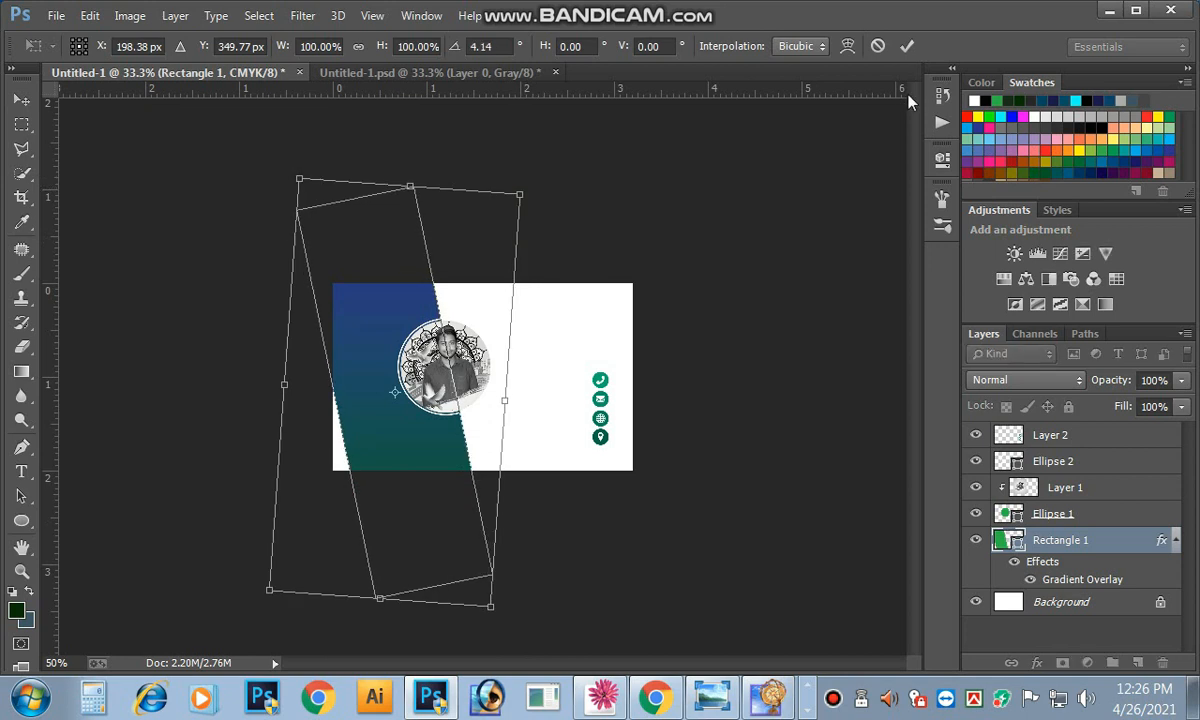
{"action": "left_click", "coordinate": [906, 47]}
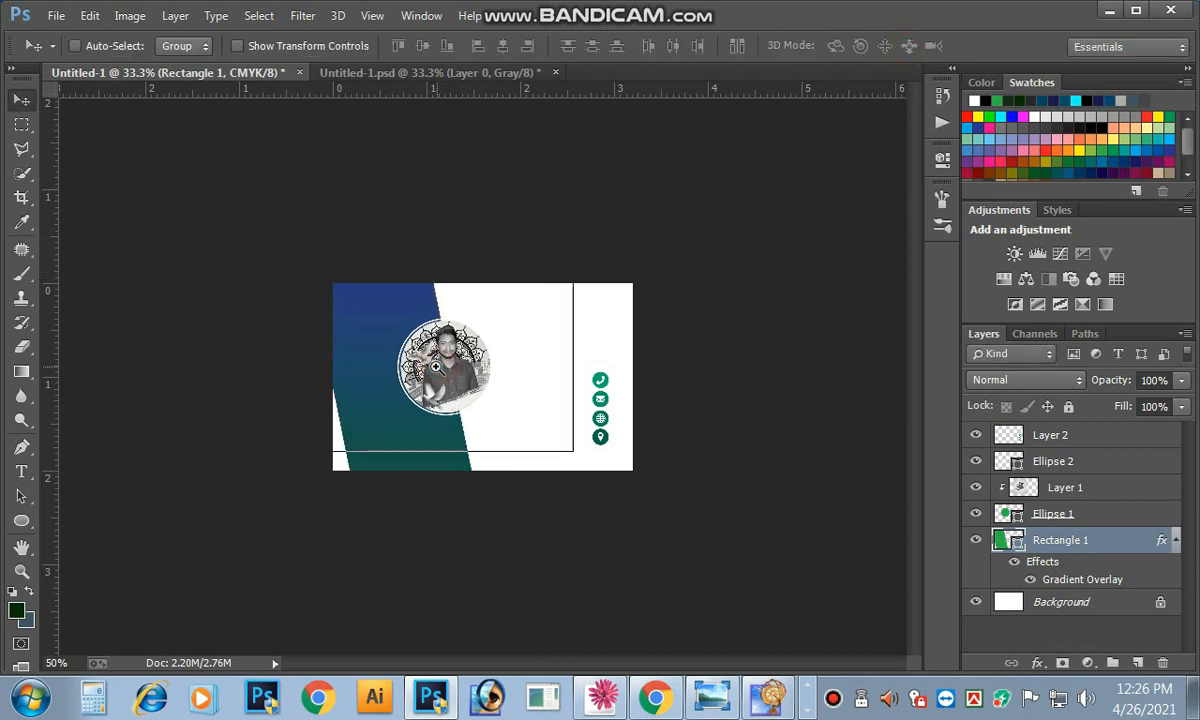
{"action": "key", "text": "ctrl+plus"}
{"action": "key", "text": "ctrl+plus"}
Step: Narrow the Rectangle 1 band to 97.84% width and return the view to 66.7%
{"action": "right_click", "coordinate": [258, 291]}
{"action": "left_click", "coordinate": [283, 302]}
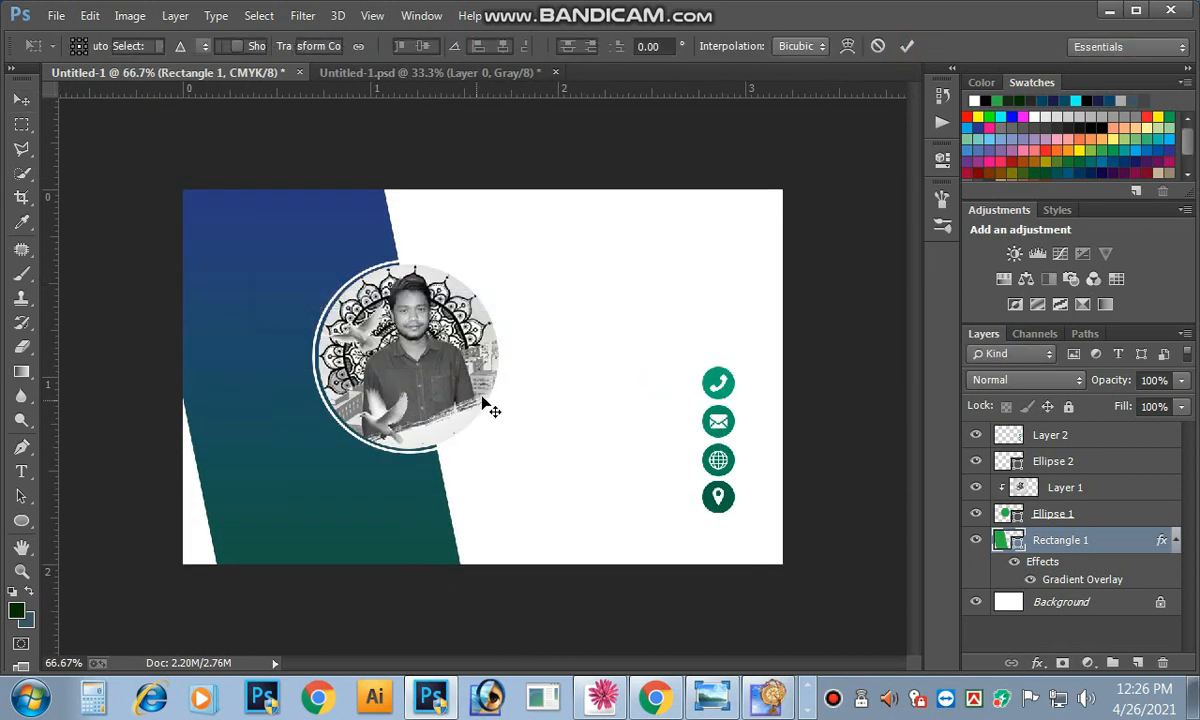
{"action": "key", "text": "ctrl+t"}
{"action": "left_click_drag", "start_coordinate": [507, 394], "coordinate": [491, 413]}
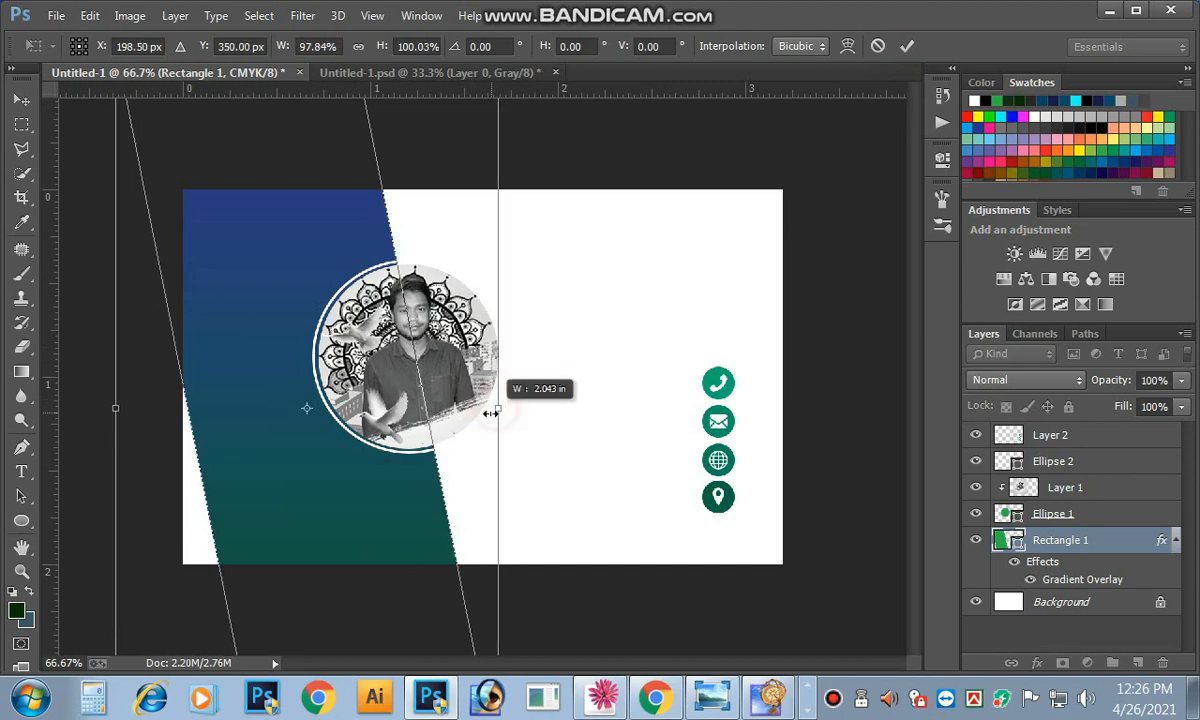
{"action": "left_click", "coordinate": [906, 45]}
{"action": "key", "text": "ctrl+minus"}
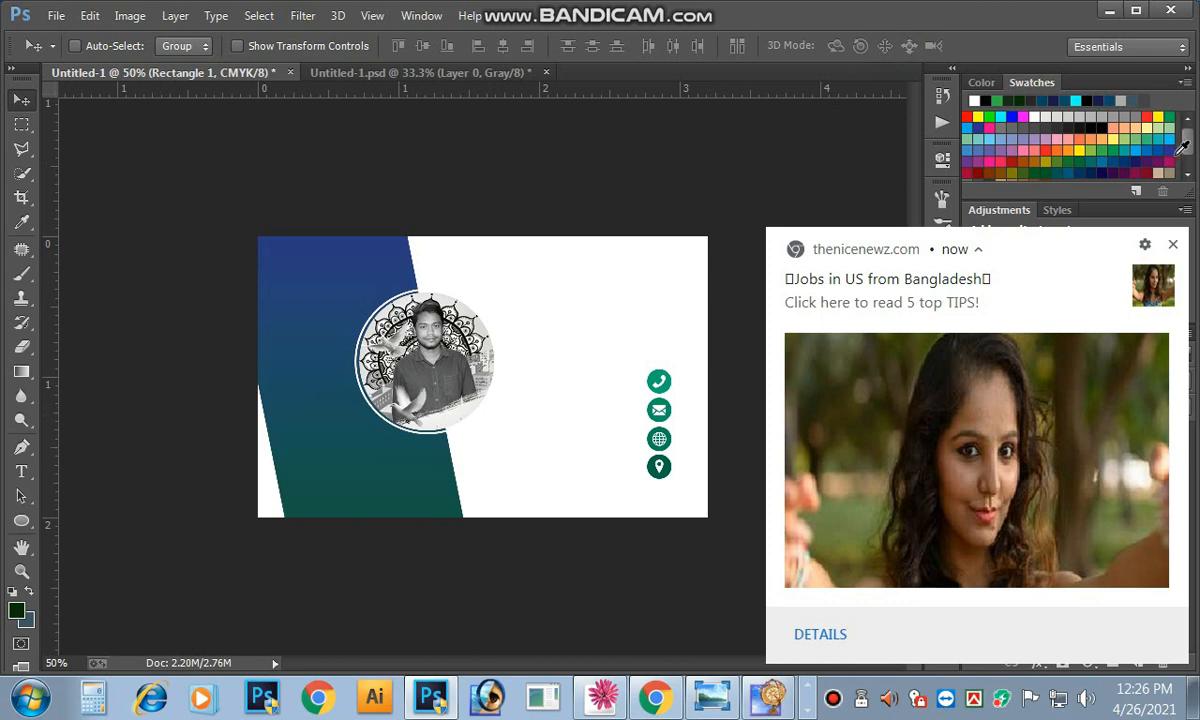
{"action": "left_click", "coordinate": [1173, 249]}
{"action": "key", "text": "ctrl+plus"}
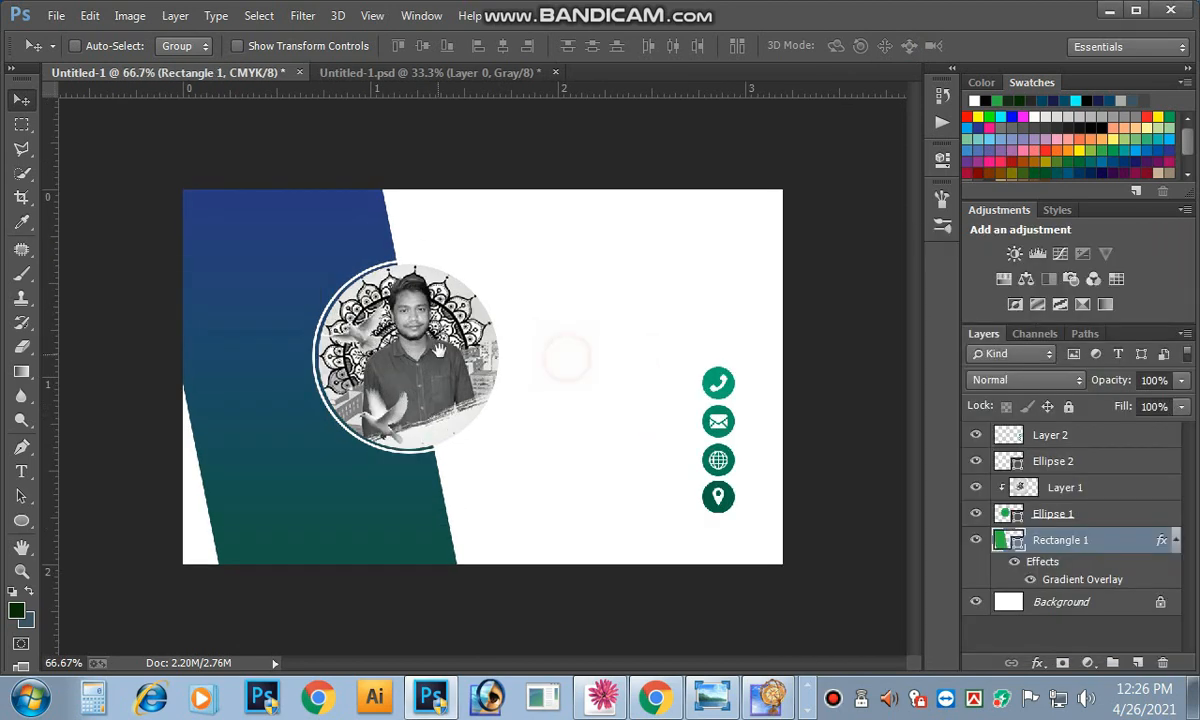
Step: Unlink the selected portrait layers and nudge the circular portrait slightly left
{"action": "left_click", "coordinate": [1063, 488]}
{"action": "left_click", "coordinate": [1058, 460], "text": "shift"}
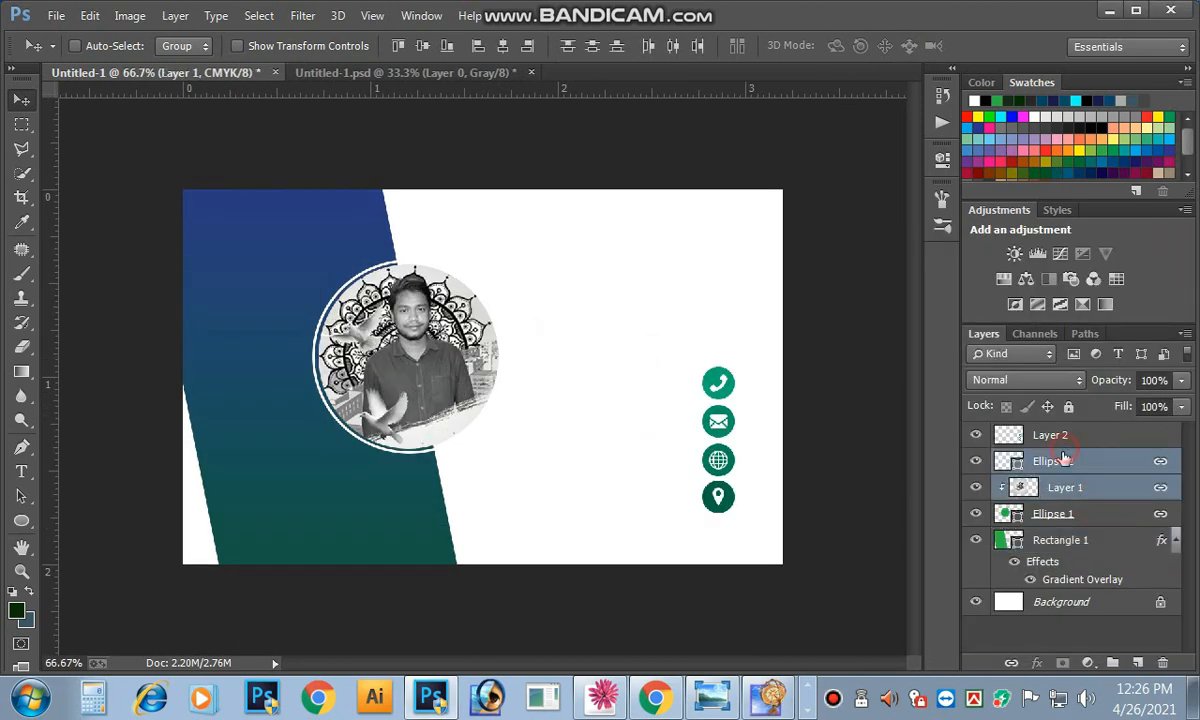
{"action": "left_click", "coordinate": [1060, 432], "text": "shift"}
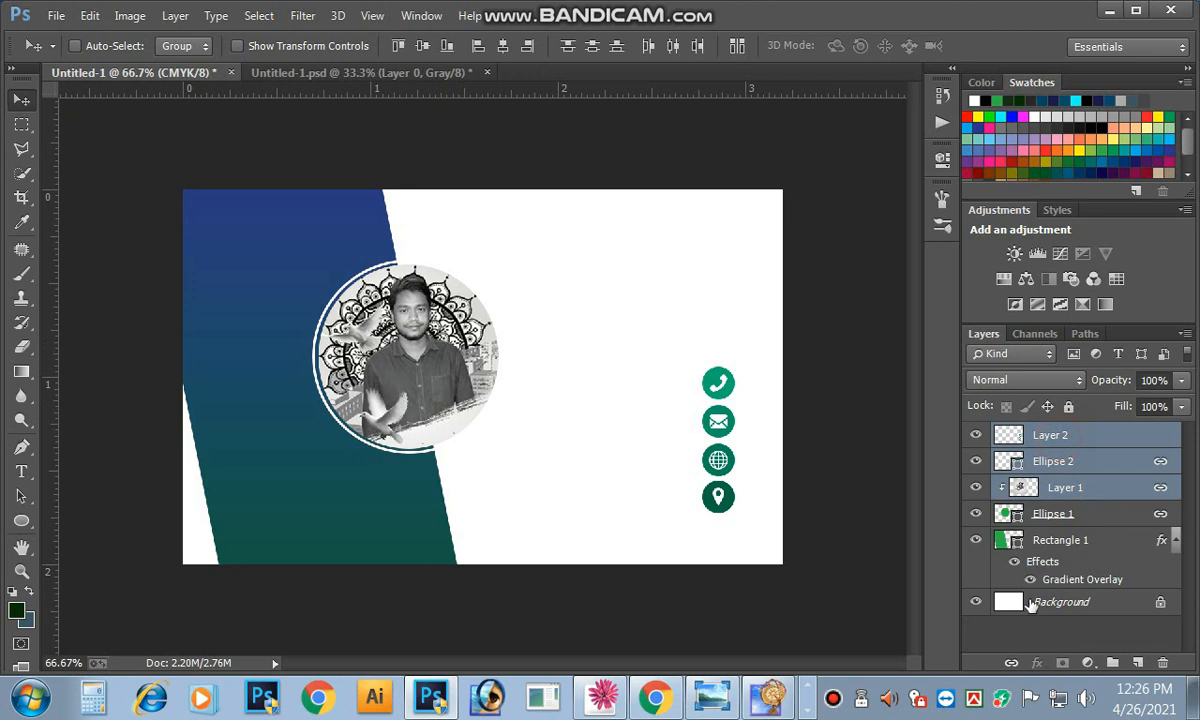
{"action": "left_click", "coordinate": [1058, 518], "text": "shift"}
{"action": "left_click", "coordinate": [1011, 662]}
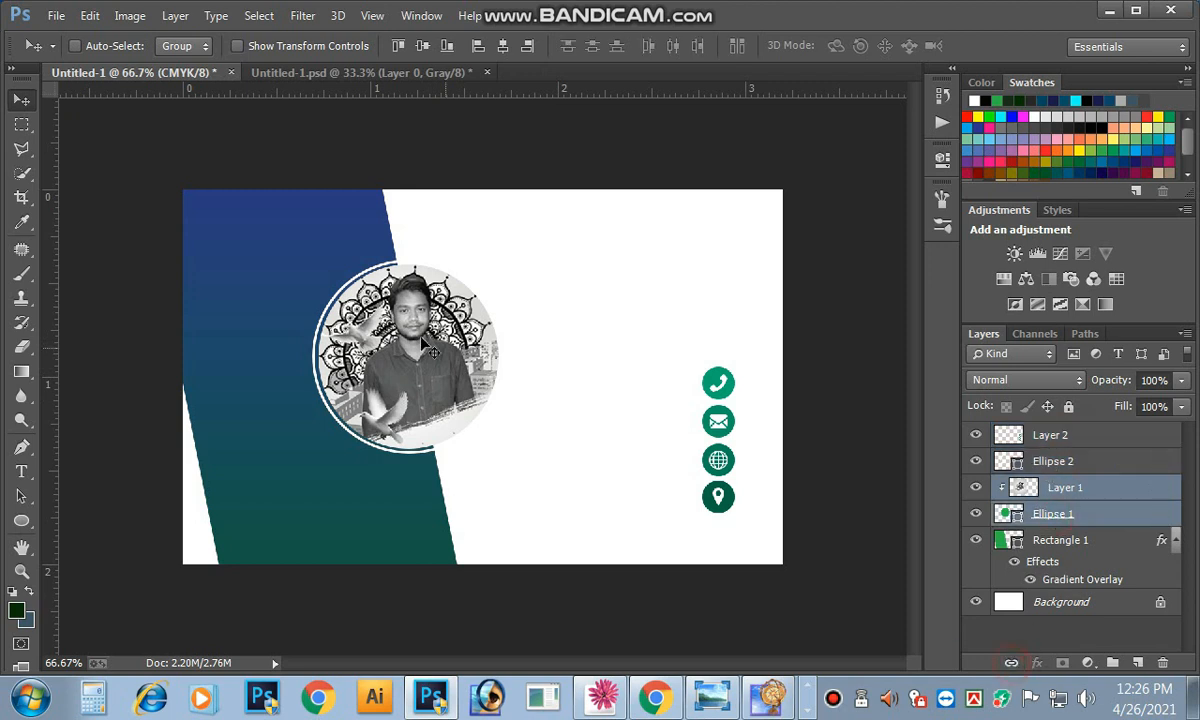
{"action": "key", "text": "Left"}
{"action": "key", "text": "Left"}
{"action": "key", "text": "Left"}
{"action": "key", "text": "Left"}
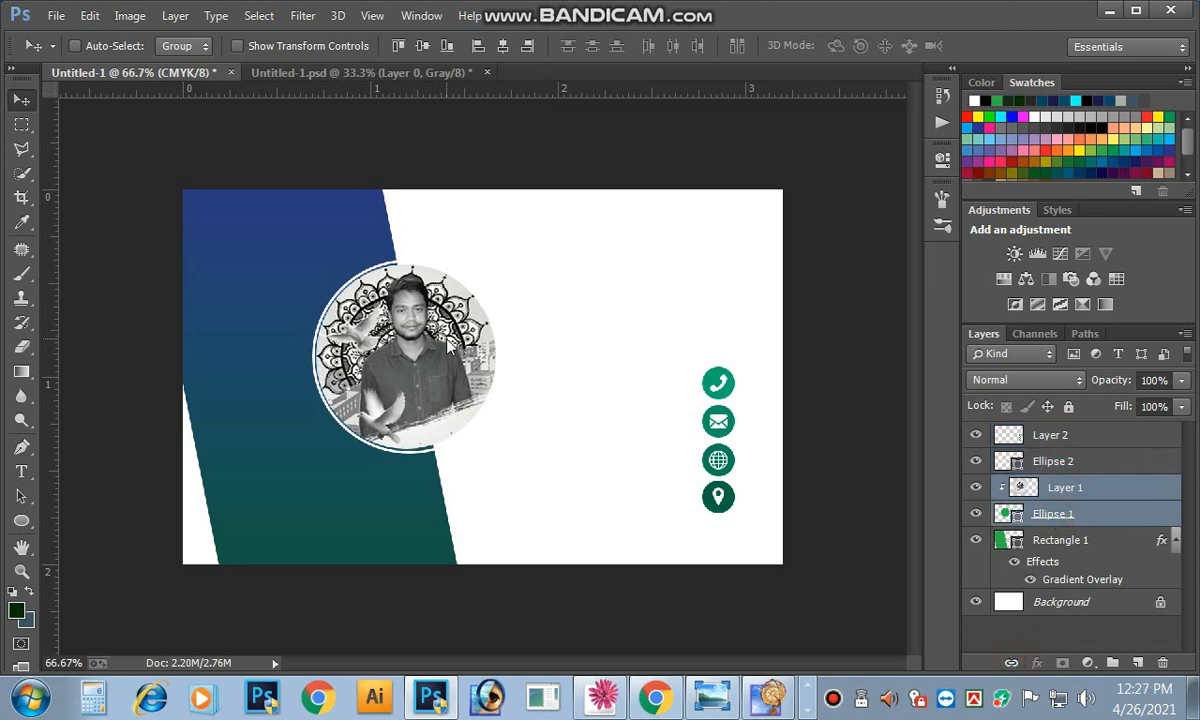
Step: Link Layer 2, Ellipse 2 and Layer 1, nudge them left, then unlink Layer 2
{"action": "left_click", "coordinate": [1060, 437], "text": "shift"}
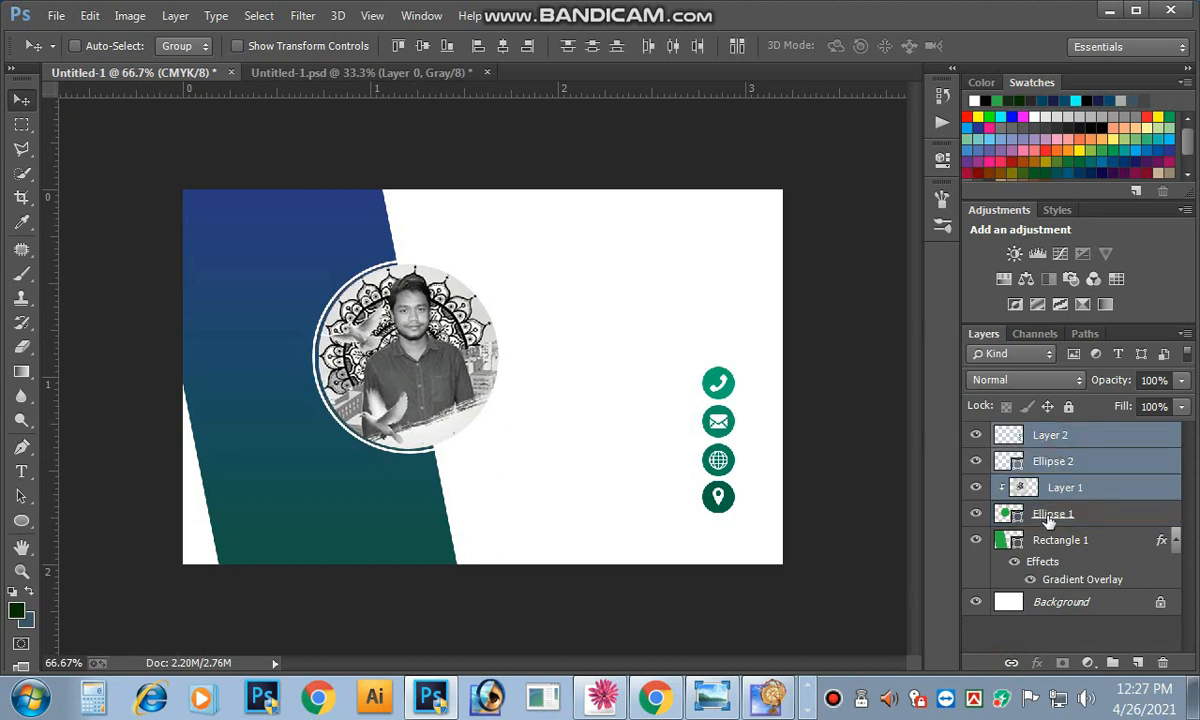
{"action": "left_click", "coordinate": [1010, 662]}
{"action": "key", "text": "Left"}
{"action": "key", "text": "Left"}
{"action": "key", "text": "Left"}
{"action": "key", "text": "Left"}
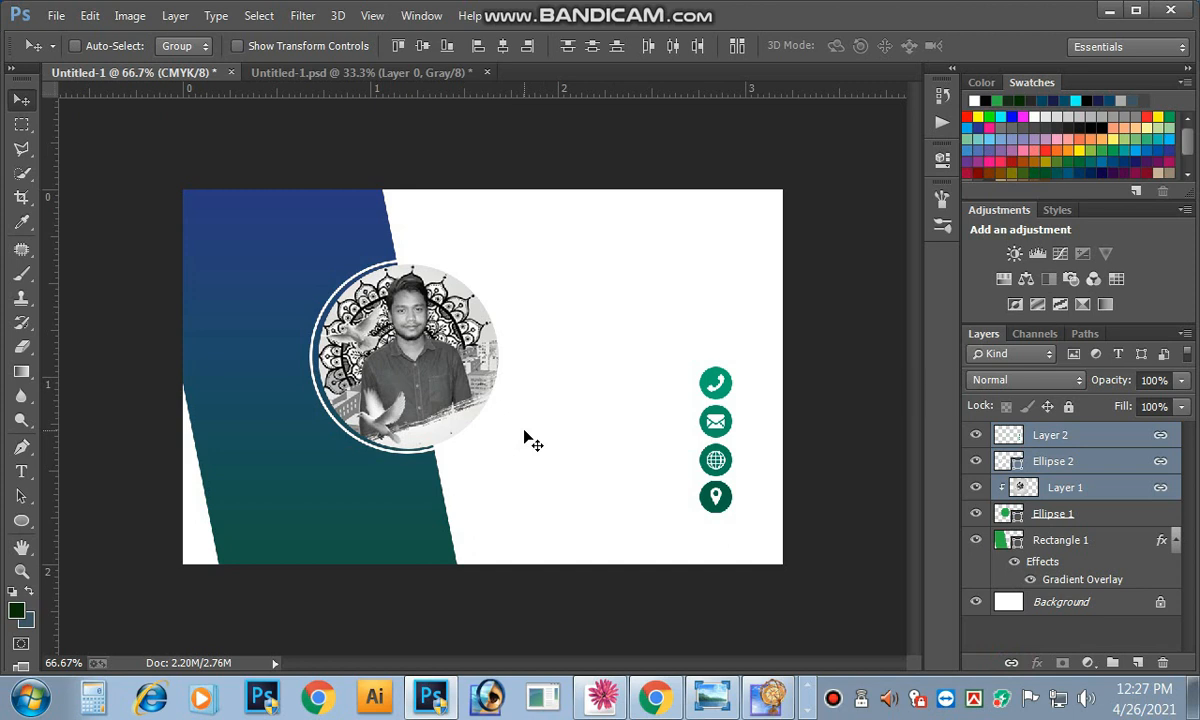
{"action": "right_click", "coordinate": [724, 424]}
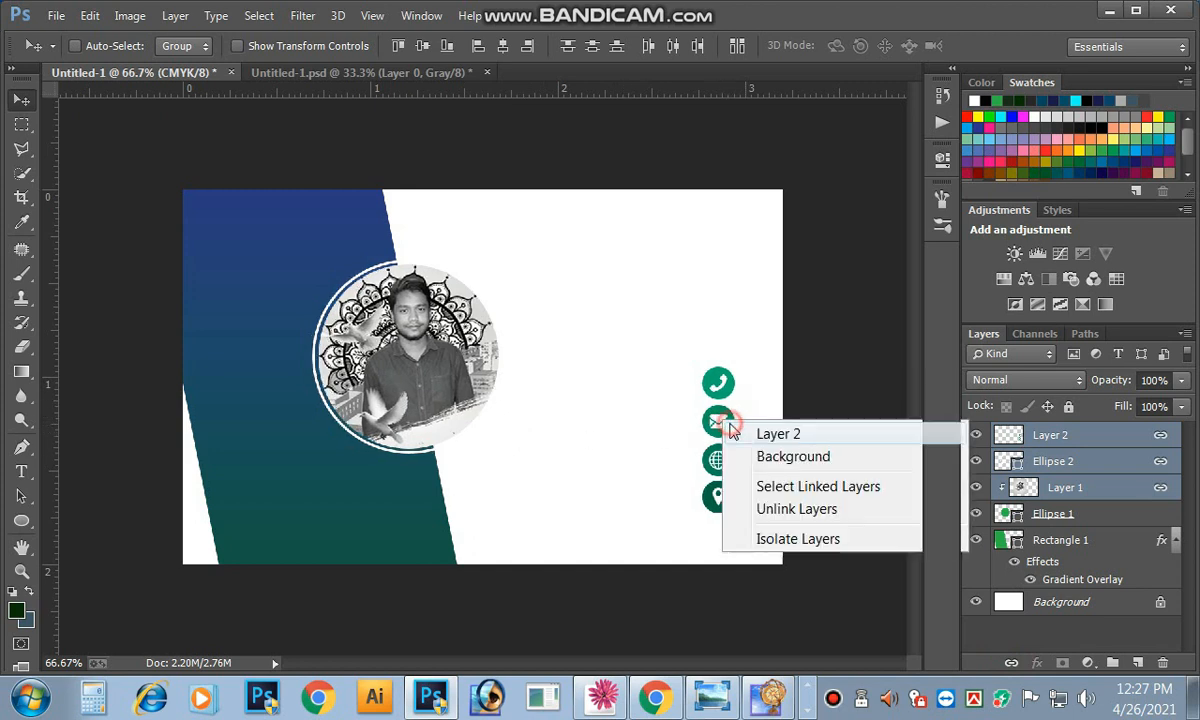
{"action": "left_click", "coordinate": [734, 433]}
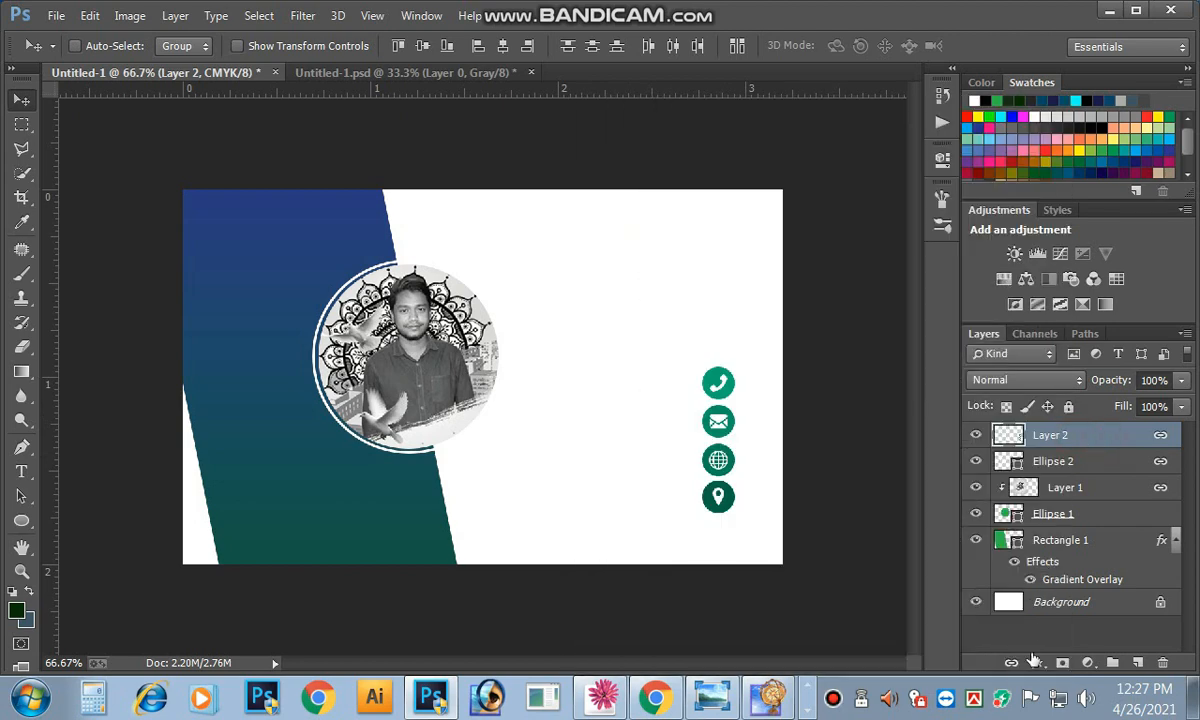
{"action": "left_click", "coordinate": [1011, 662]}
Step: Link Ellipse 2, Layer 1 and Ellipse 1, and nudge the linked portrait left
{"action": "left_click", "coordinate": [1074, 461]}
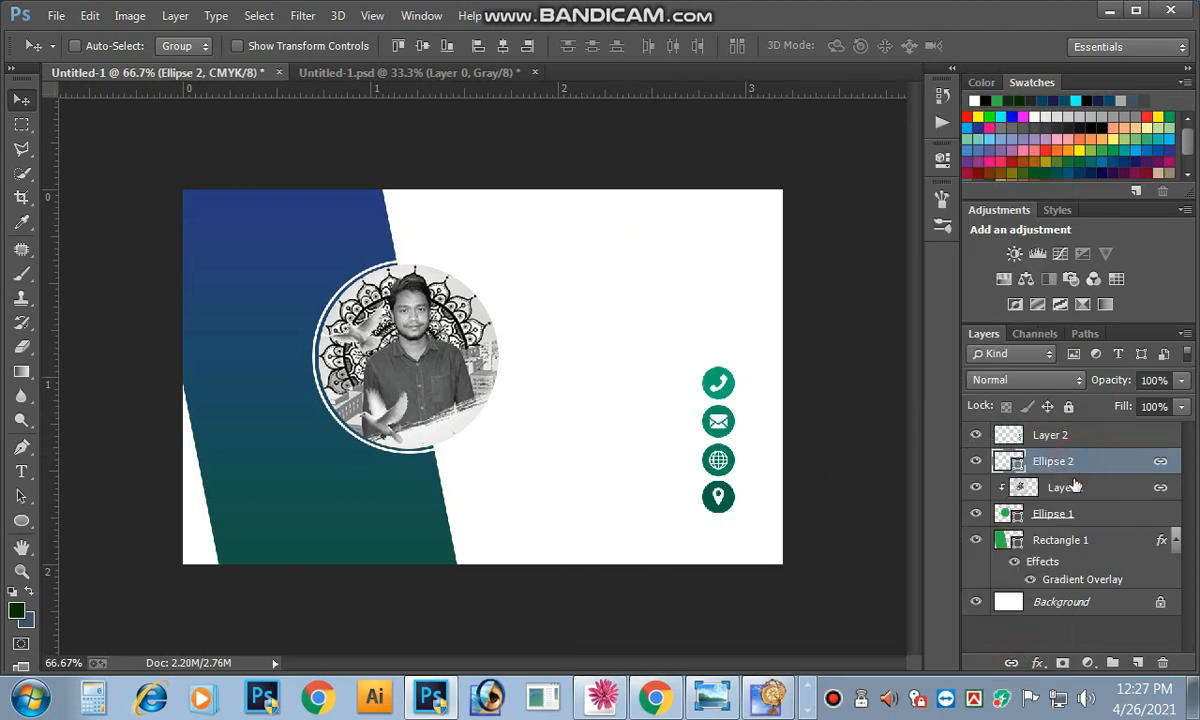
{"action": "left_click", "coordinate": [1068, 487], "text": "shift"}
{"action": "left_click", "coordinate": [1078, 518], "text": "shift"}
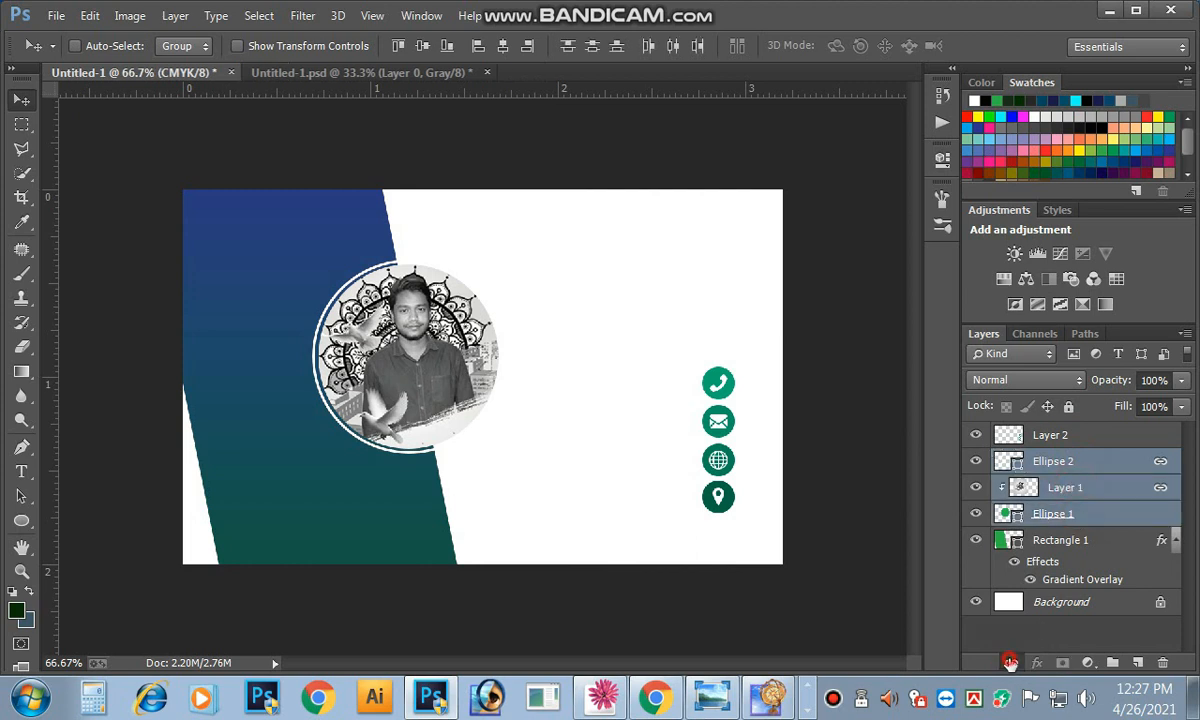
{"action": "left_click", "coordinate": [1010, 662]}
{"action": "key", "text": "Left"}
{"action": "key", "text": "Left"}
{"action": "key", "text": "Left"}
{"action": "key", "text": "Left"}
{"action": "key", "text": "Left"}
{"action": "key", "text": "Left"}
{"action": "key", "text": "Left"}
{"action": "key", "text": "Left"}
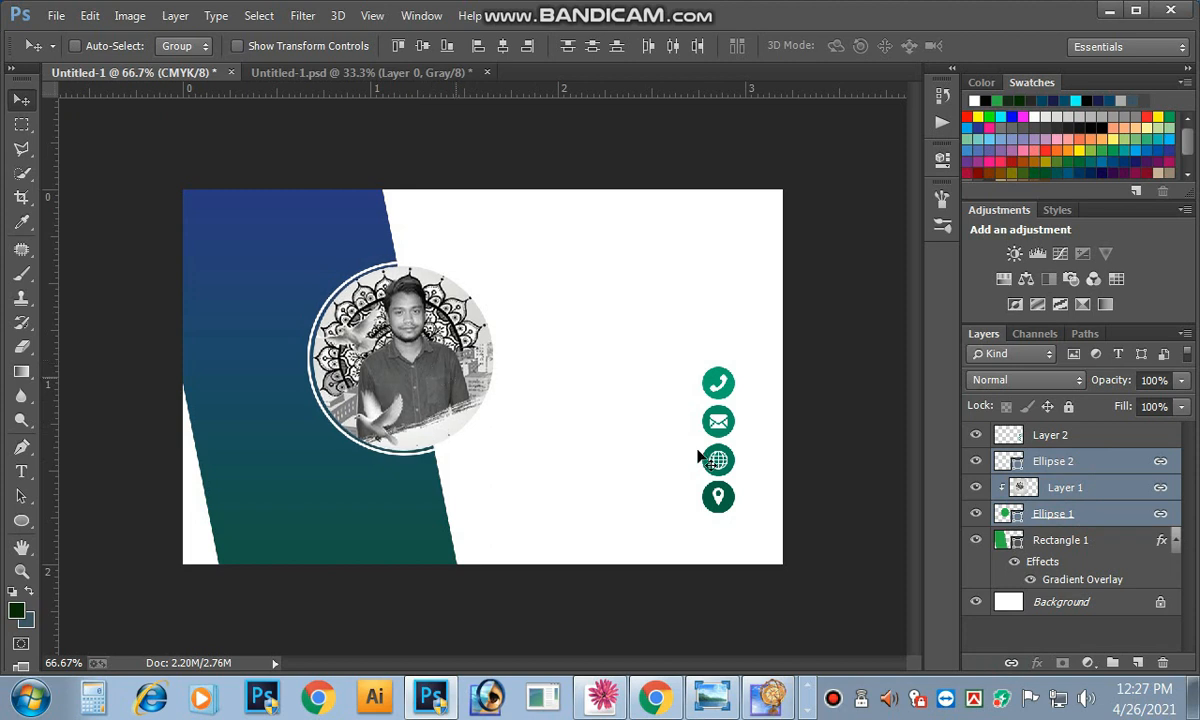
{"action": "right_click", "coordinate": [733, 432]}
{"action": "left_click", "coordinate": [745, 437]}
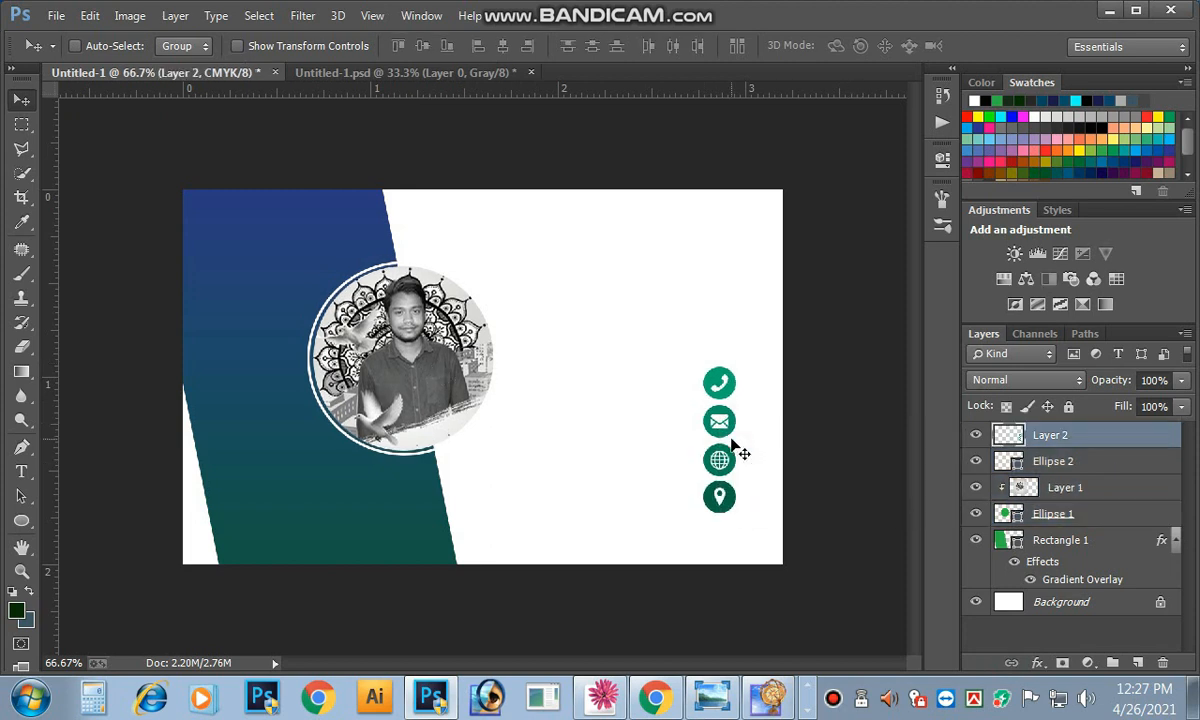
{"action": "left_click", "coordinate": [31, 522]}
{"action": "left_click", "coordinate": [60, 536]}
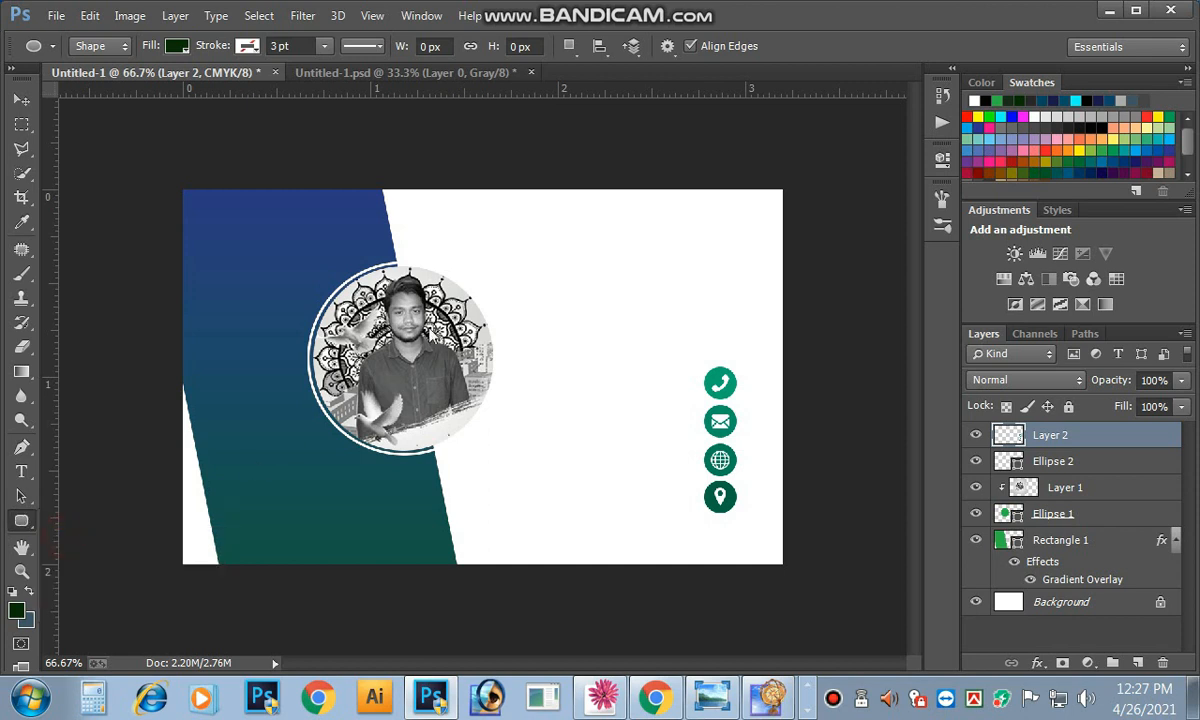
{"action": "left_click_drag", "start_coordinate": [573, 244], "coordinate": [885, 291]}
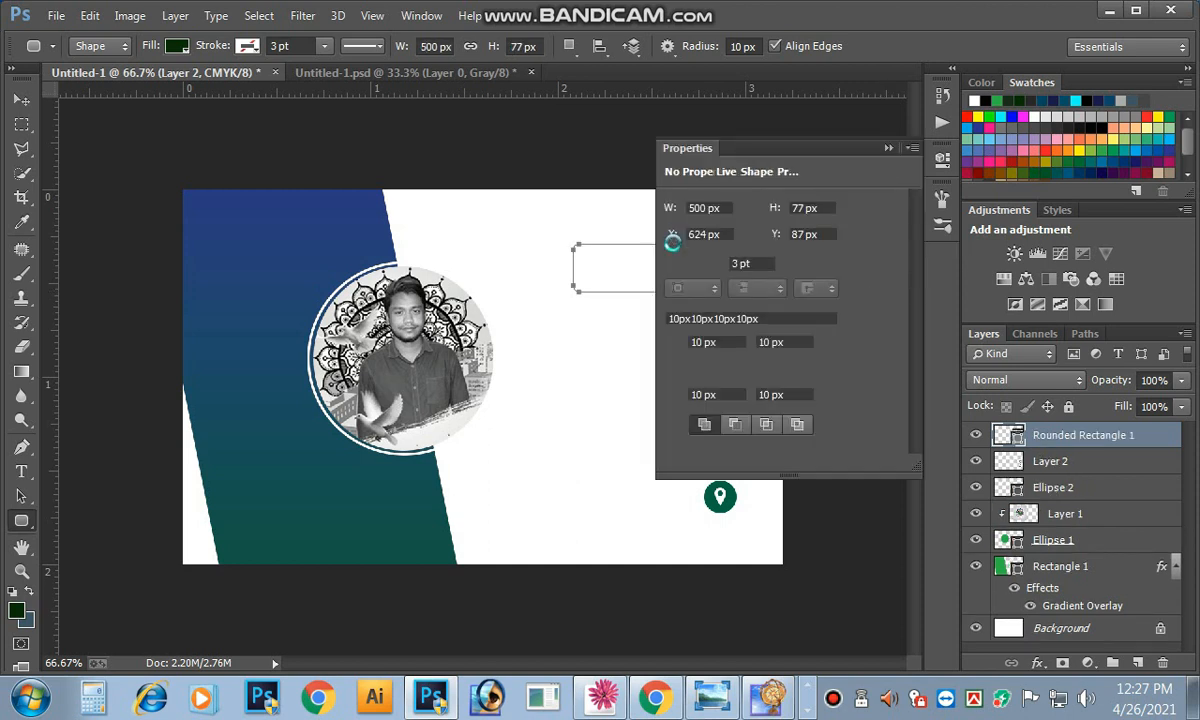
{"action": "left_click", "coordinate": [733, 207]}
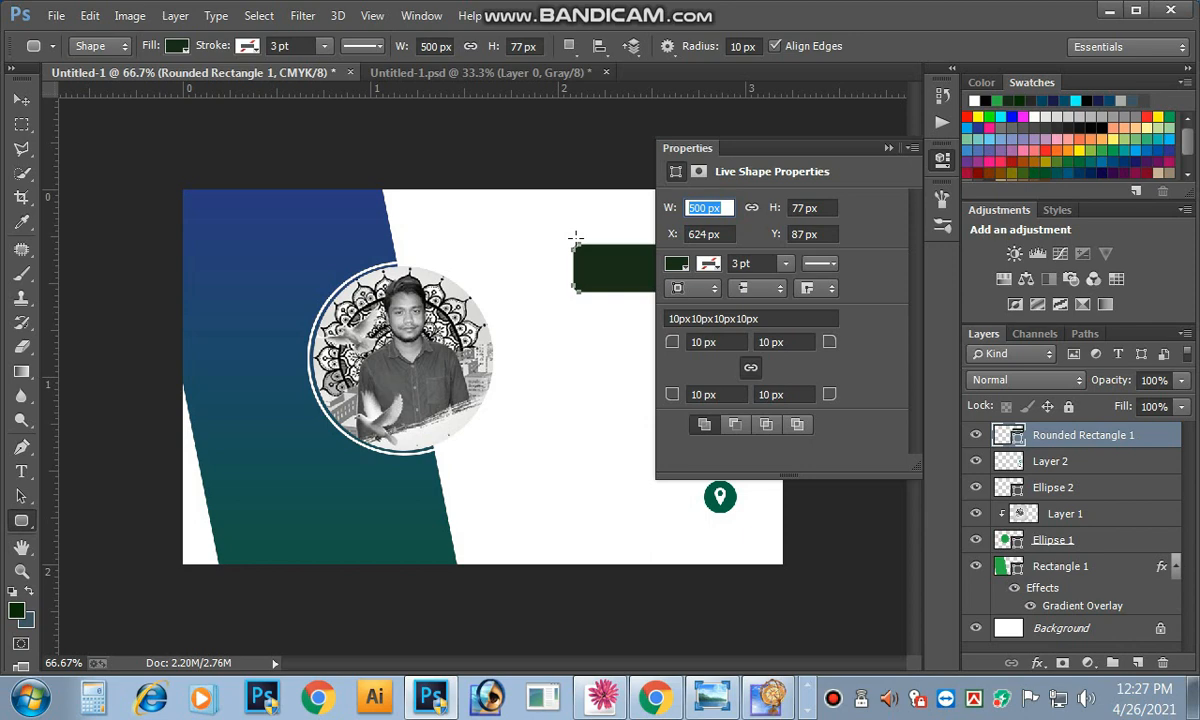
{"action": "type", "text": "600"}
{"action": "key", "text": "Return"}
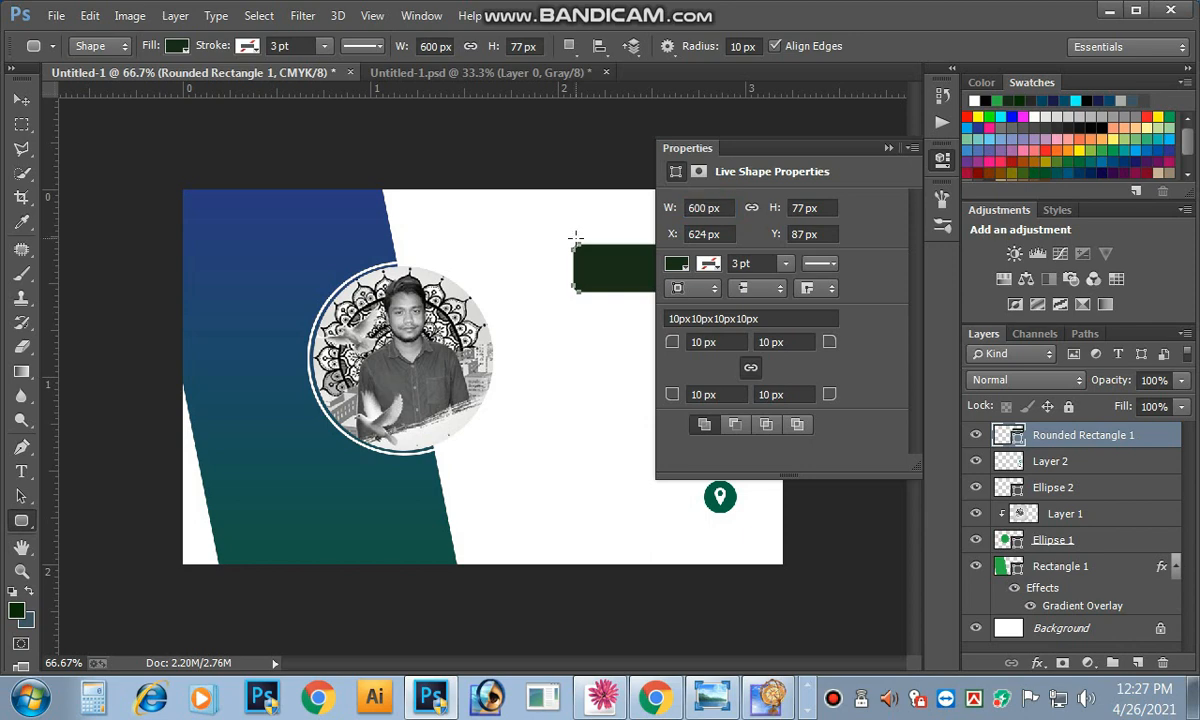
{"action": "left_click", "coordinate": [887, 151]}
{"action": "left_click_drag", "start_coordinate": [577, 311], "coordinate": [884, 350]}
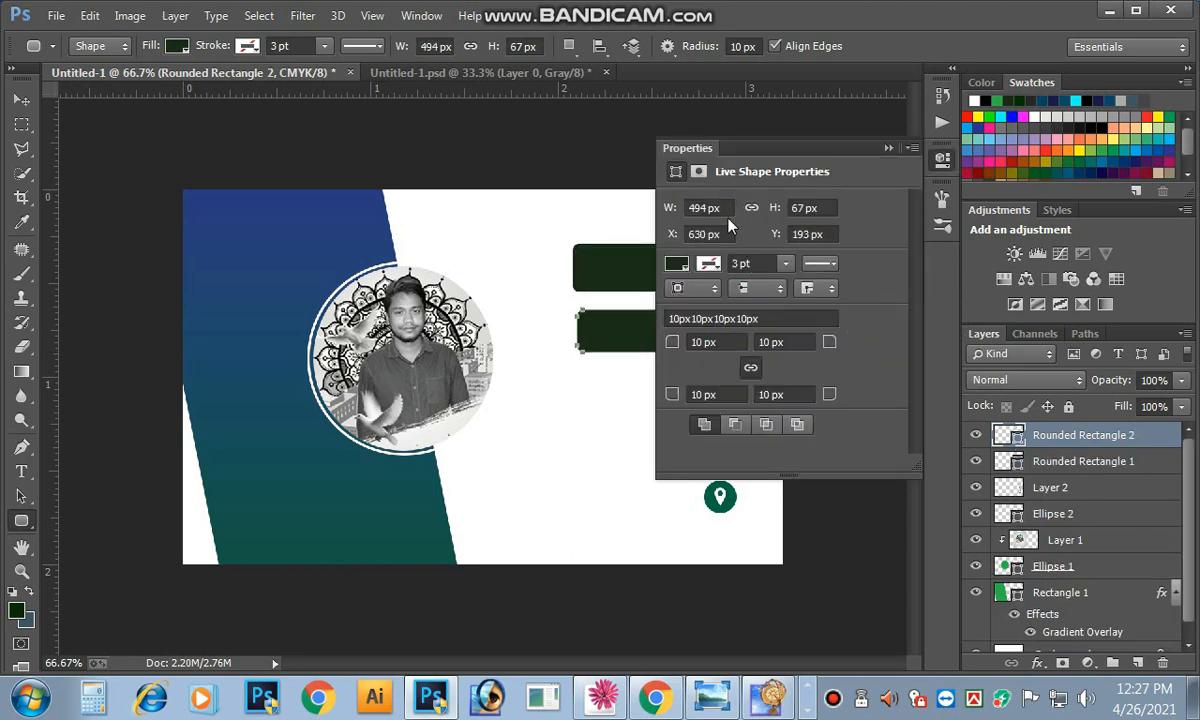
{"action": "key", "text": "ctrl+z"}
{"action": "left_click", "coordinate": [887, 148]}
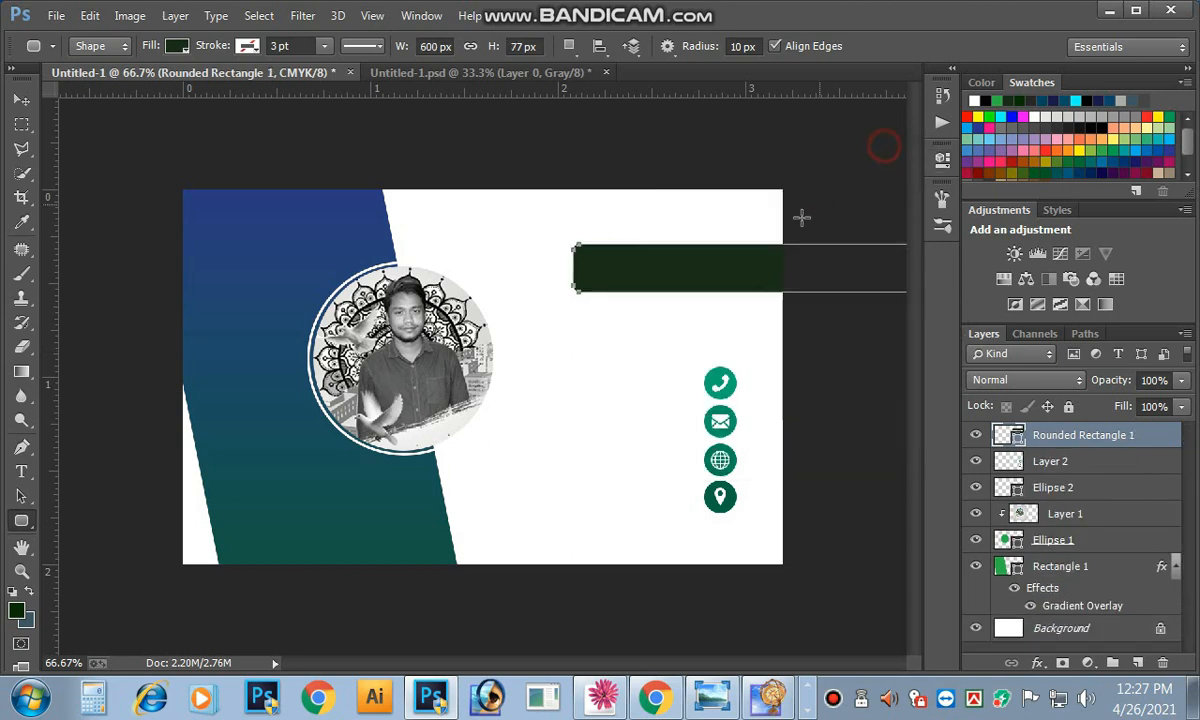
{"action": "key", "text": "Delete"}
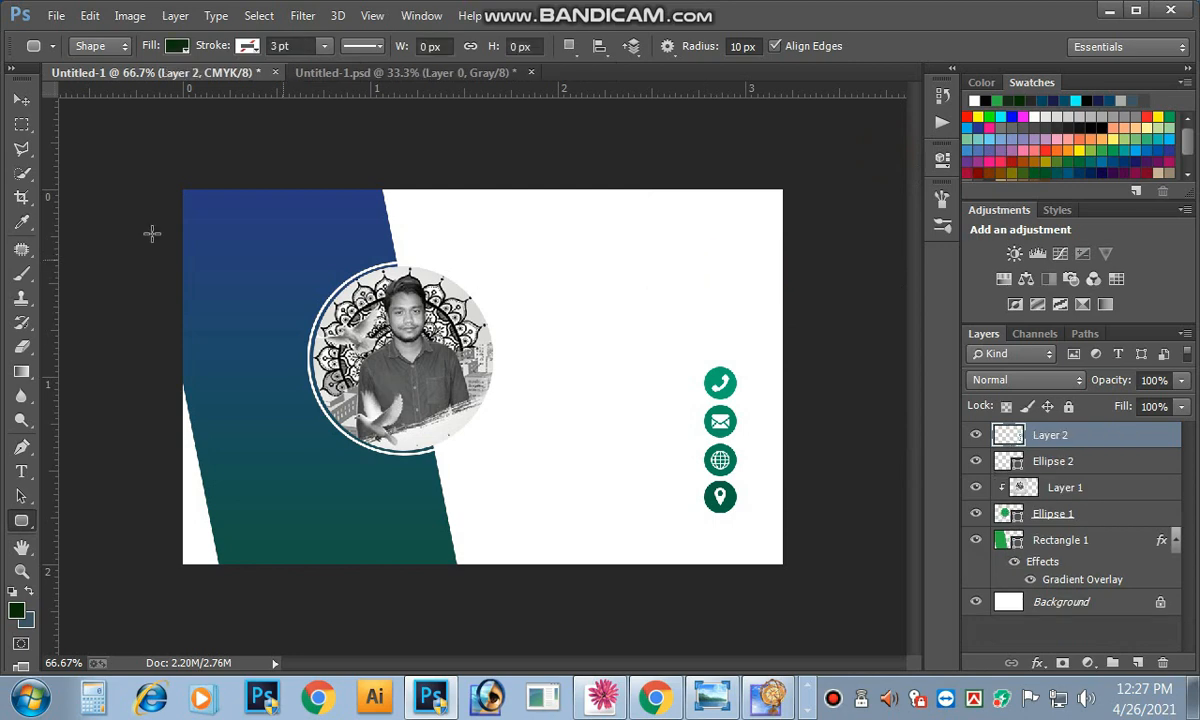
Step: Draw a dark green rounded square, about 202×203 px, with the Rounded Rectangle Tool
{"action": "left_click", "coordinate": [21, 100]}
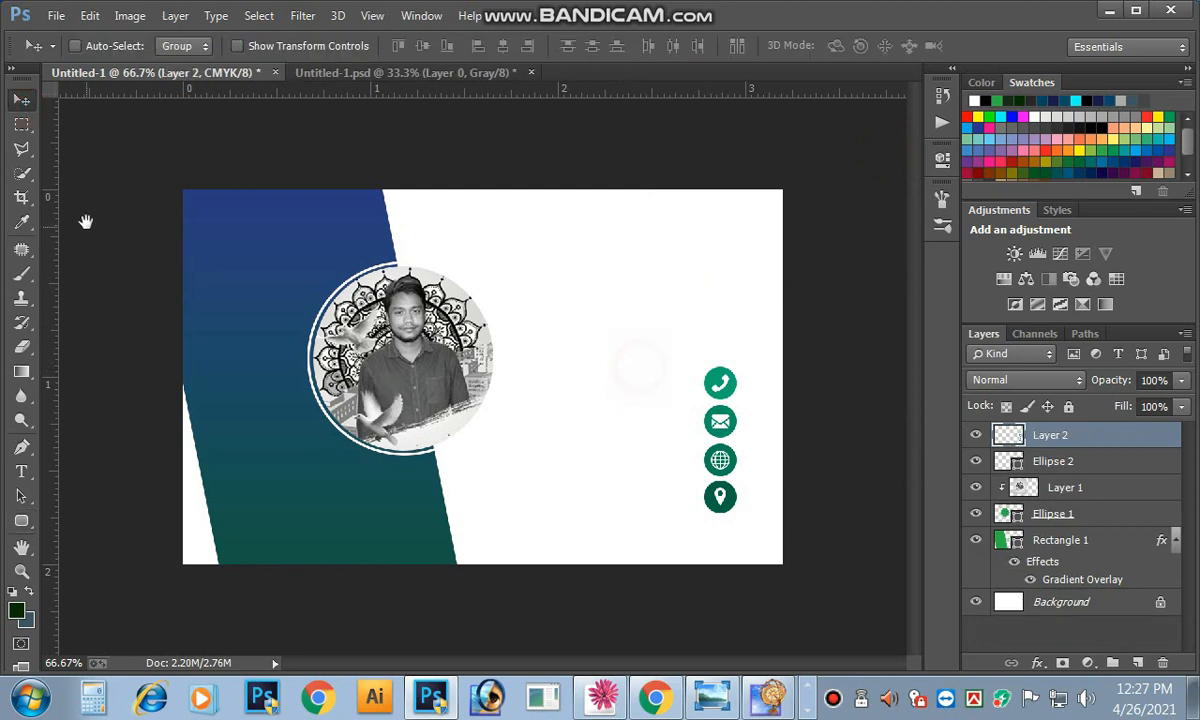
{"action": "left_click", "coordinate": [21, 521]}
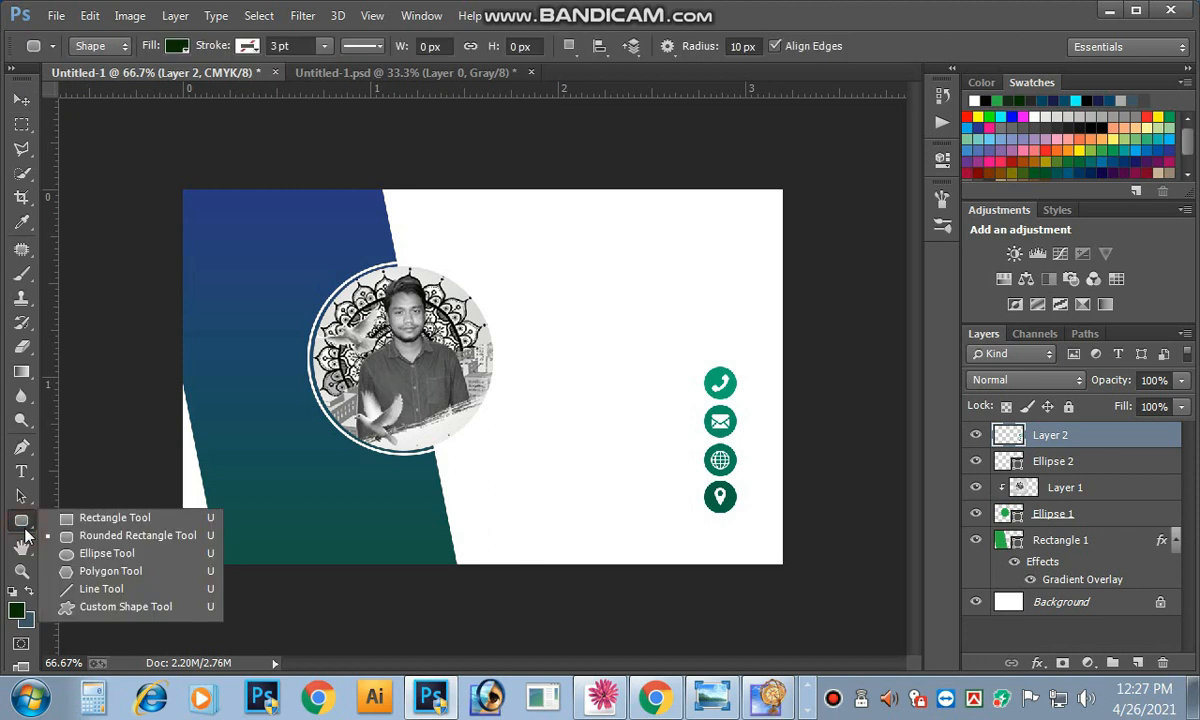
{"action": "left_click", "coordinate": [110, 535]}
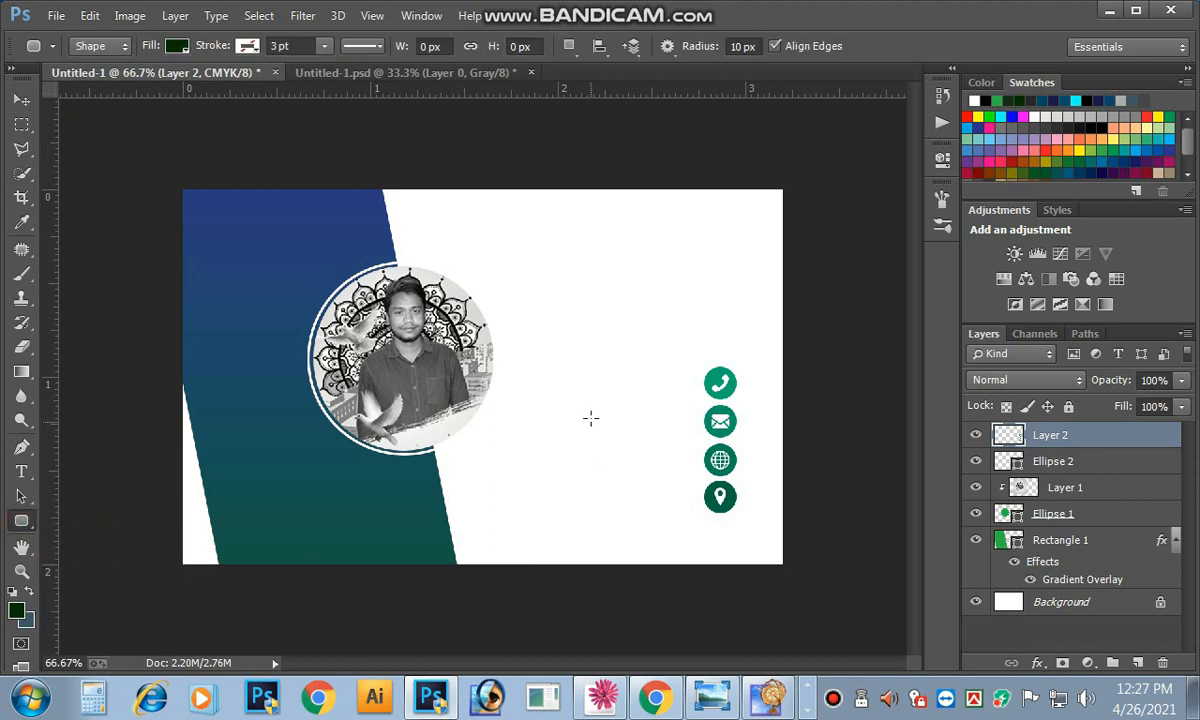
{"action": "left_click_drag", "start_coordinate": [591, 405], "coordinate": [664, 481]}
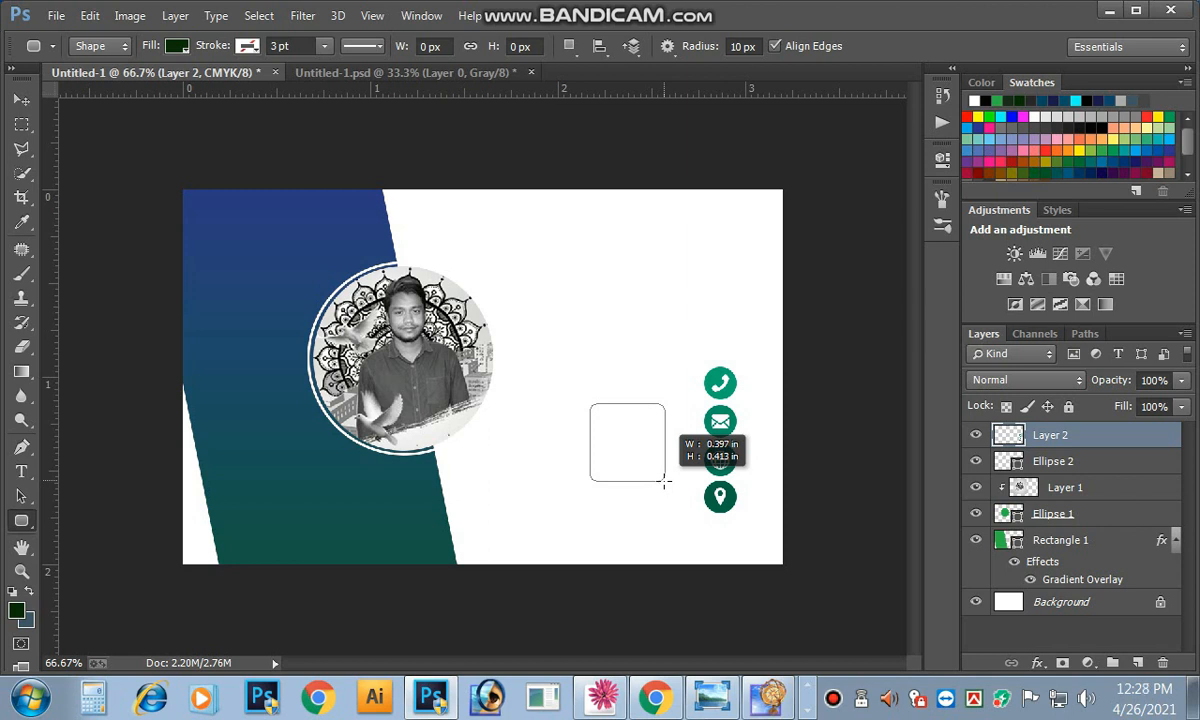
{"action": "left_click_drag", "start_coordinate": [664, 481], "coordinate": [714, 530]}
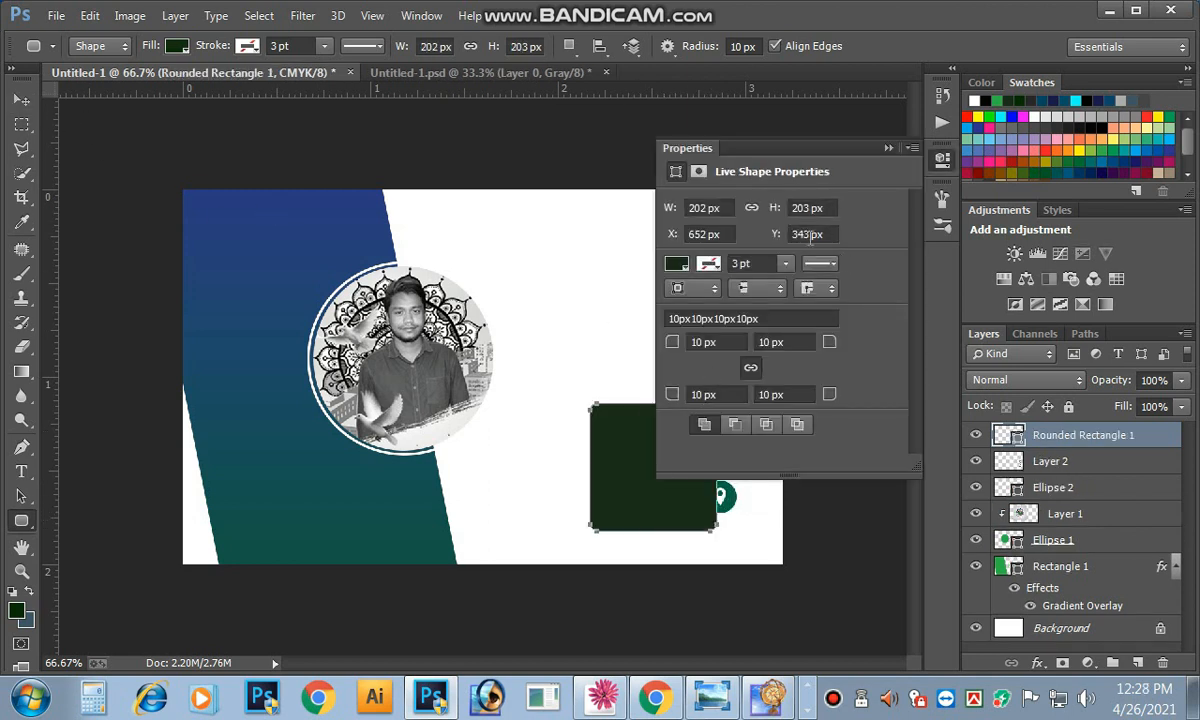
{"action": "left_click", "coordinate": [892, 152]}
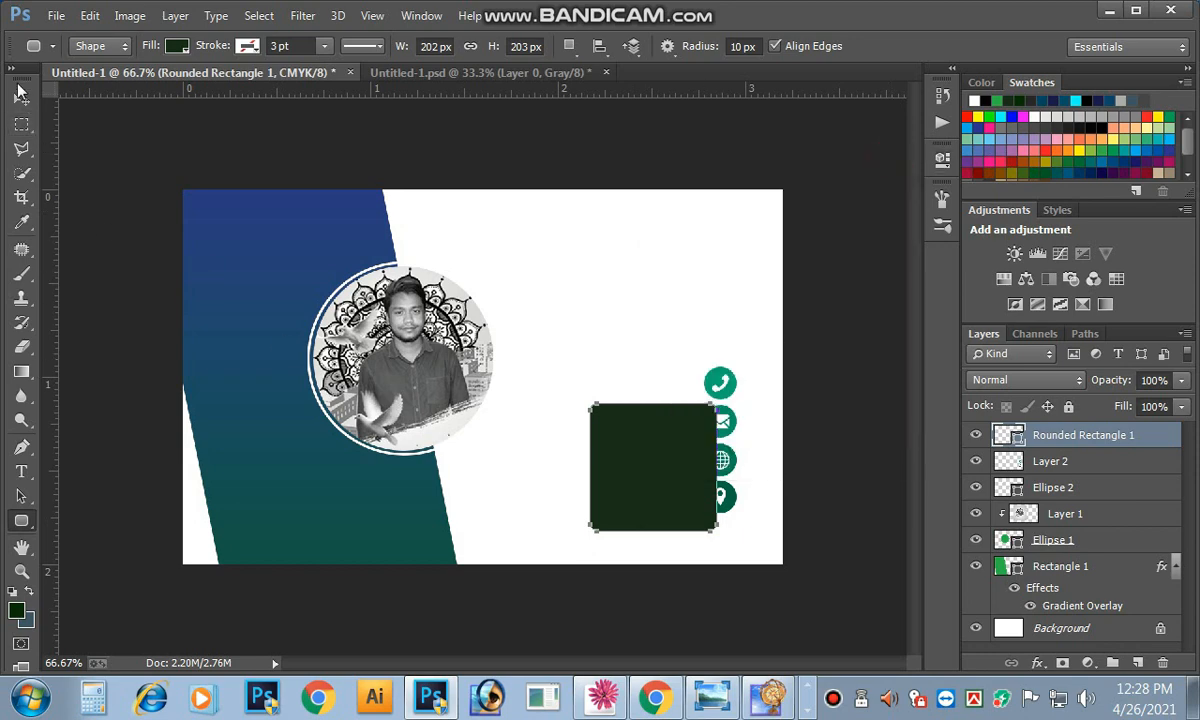
Step: Rotate the rounded square and place it in the card's top-right corner
{"action": "left_click", "coordinate": [21, 92]}
{"action": "left_click_drag", "start_coordinate": [656, 471], "coordinate": [555, 528]}
{"action": "key", "text": "ctrl+t"}
{"action": "left_click_drag", "start_coordinate": [616, 466], "coordinate": [546, 441]}
{"action": "left_click_drag", "start_coordinate": [566, 514], "coordinate": [758, 143]}
{"action": "left_click_drag", "start_coordinate": [754, 202], "coordinate": [748, 171]}
{"action": "left_click_drag", "start_coordinate": [871, 145], "coordinate": [876, 189]}
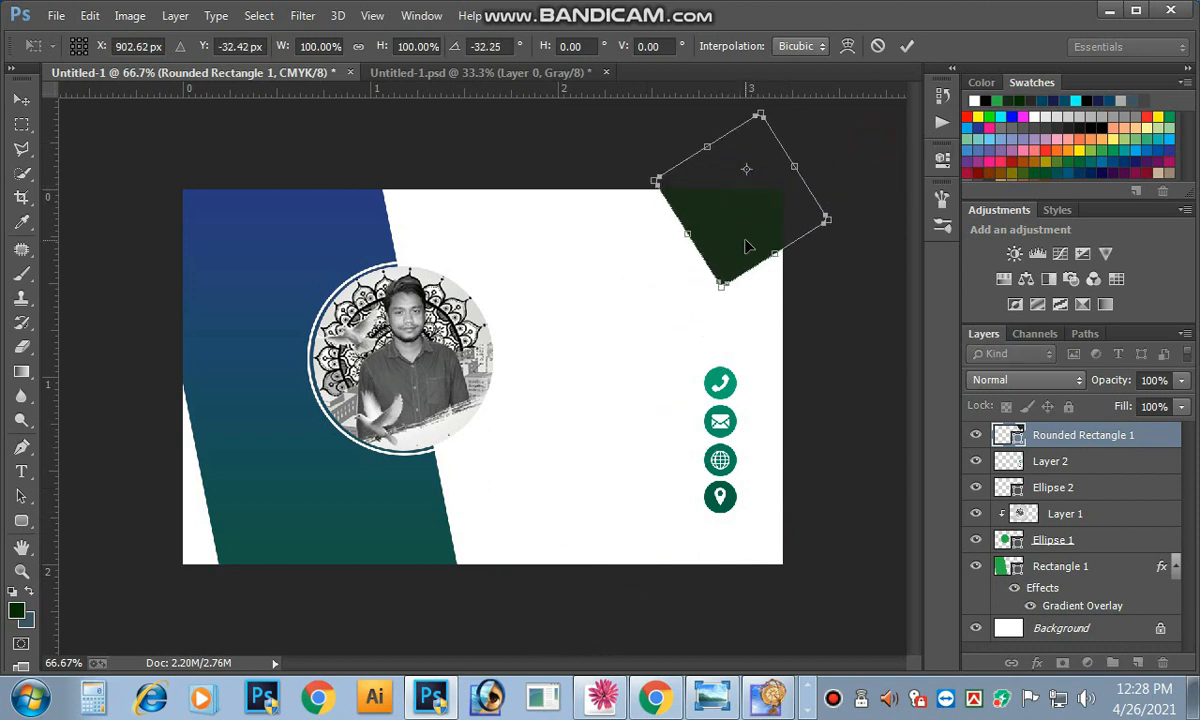
{"action": "left_click_drag", "start_coordinate": [745, 240], "coordinate": [756, 232]}
{"action": "left_click", "coordinate": [907, 46]}
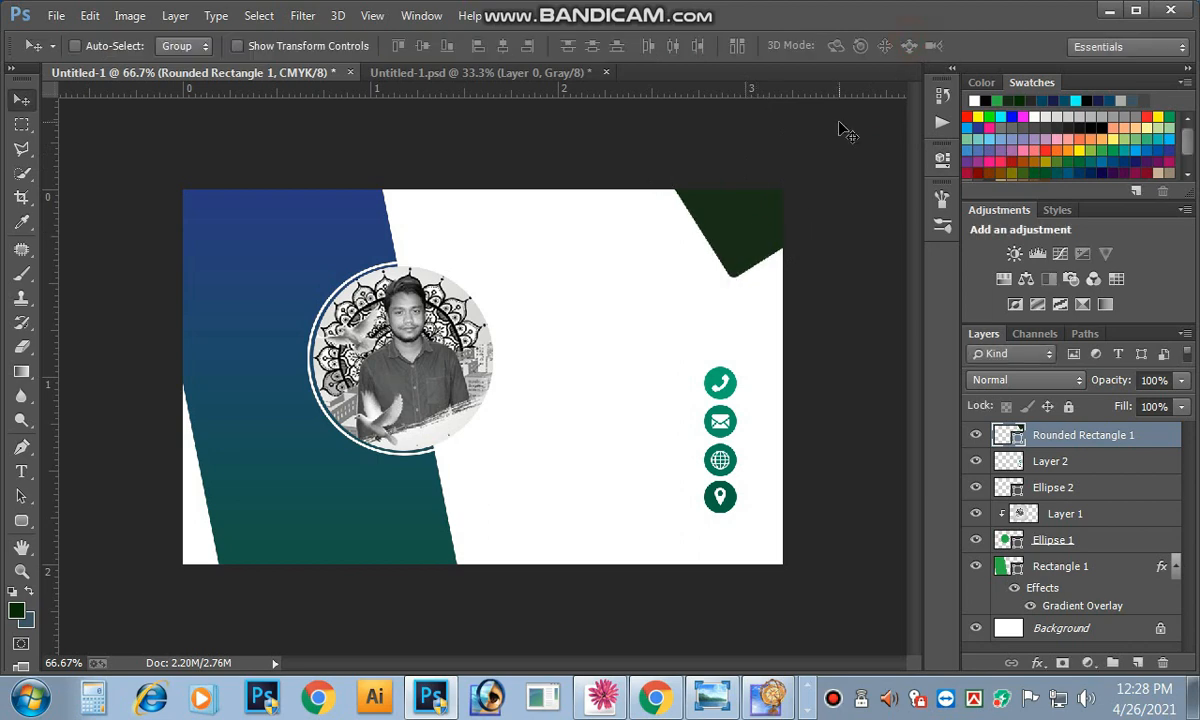
Step: Re-rotate the corner shape to about 11° and shift it slightly right and down
{"action": "left_click", "coordinate": [777, 244]}
{"action": "key", "text": "Tab"}
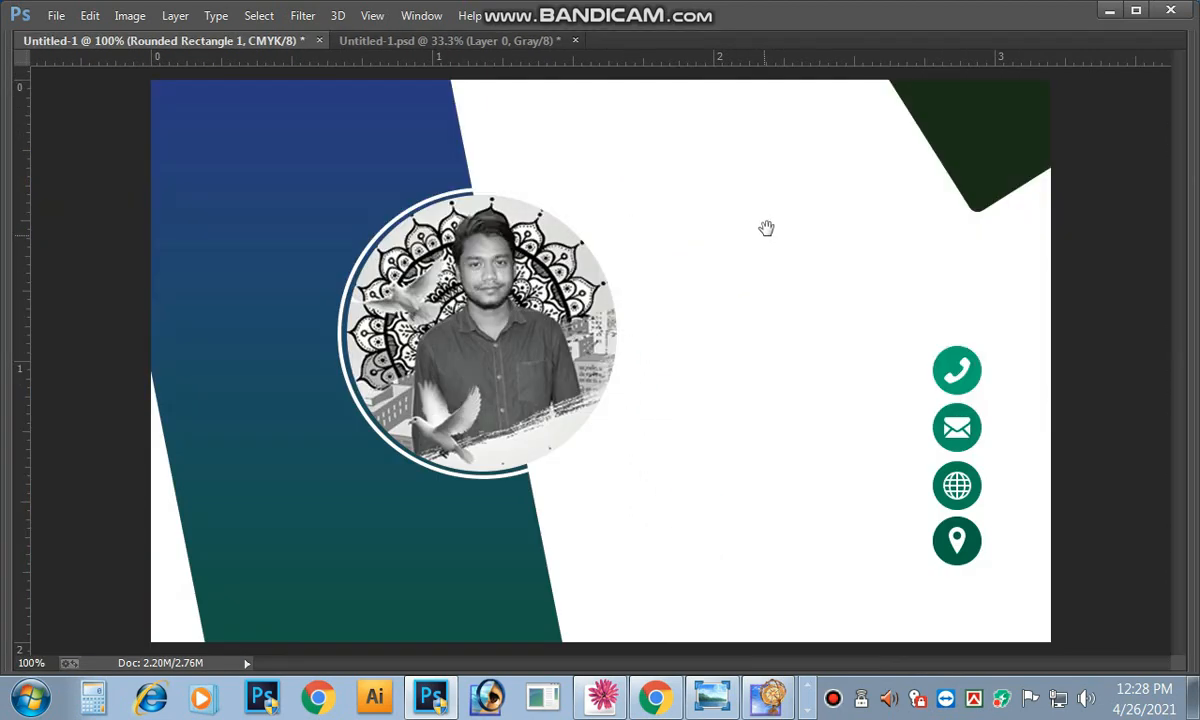
{"action": "key", "text": "ctrl+minus"}
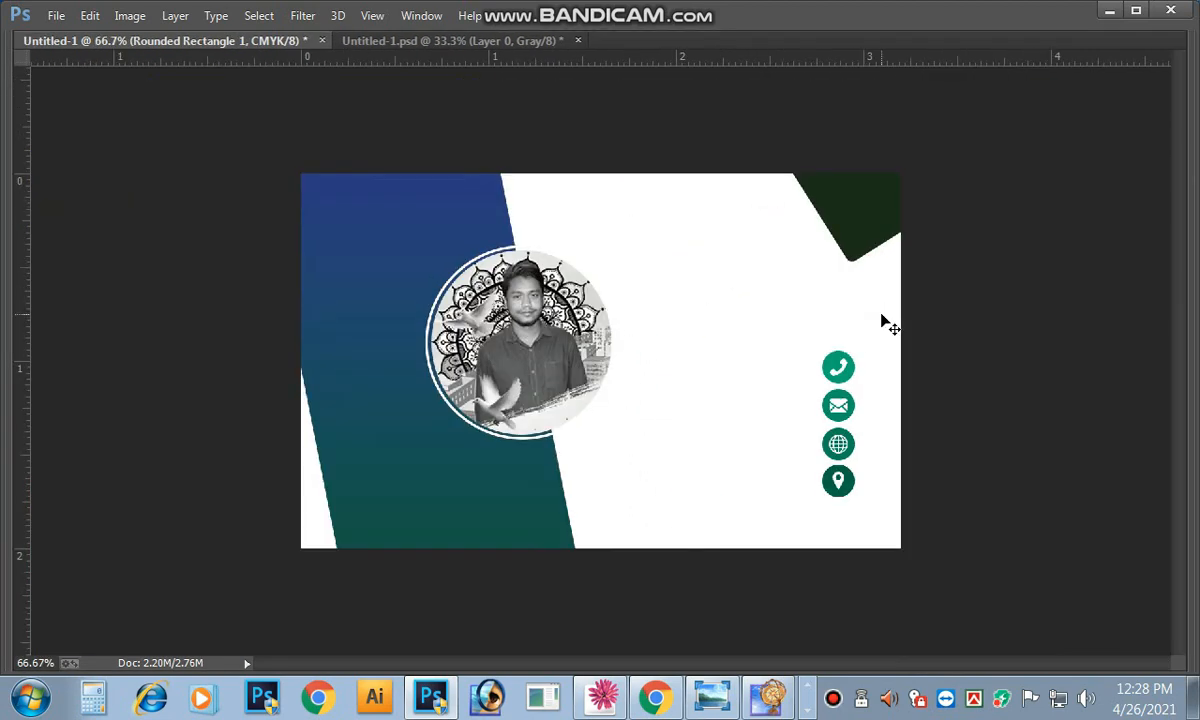
{"action": "key", "text": "Tab"}
{"action": "right_click", "coordinate": [755, 248]}
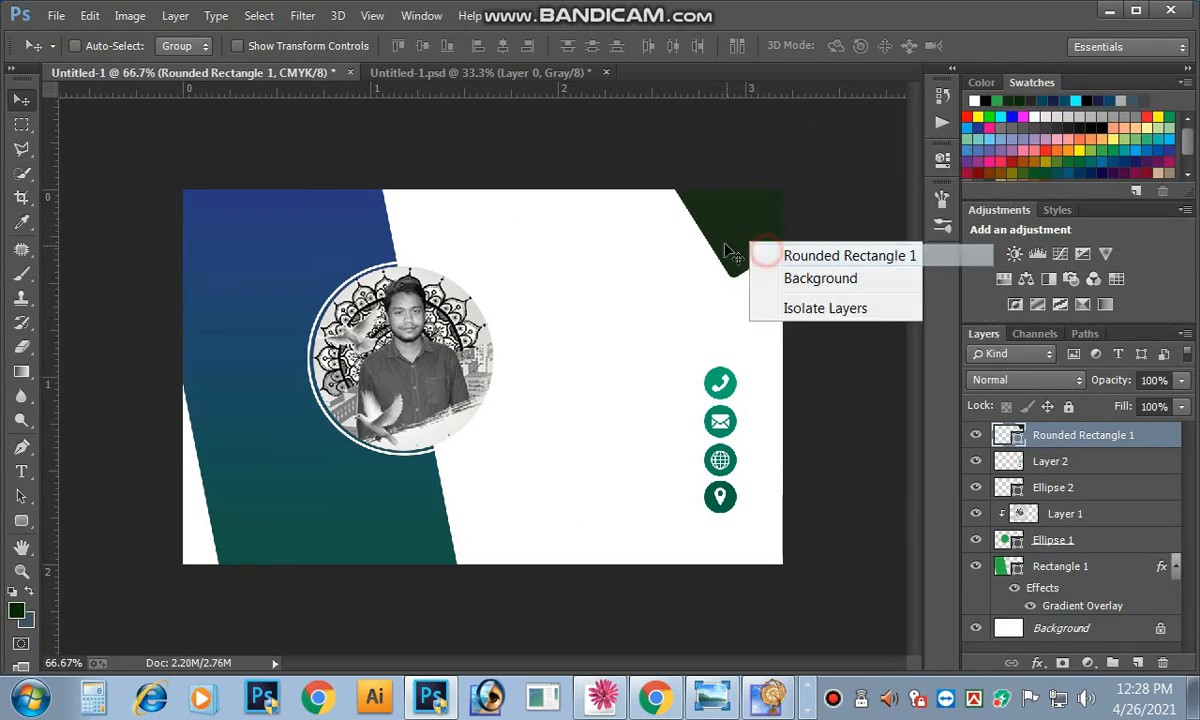
{"action": "key", "text": "Escape"}
{"action": "key", "text": "ctrl+t"}
{"action": "left_click_drag", "start_coordinate": [845, 184], "coordinate": [844, 206]}
{"action": "left_click_drag", "start_coordinate": [700, 199], "coordinate": [709, 204]}
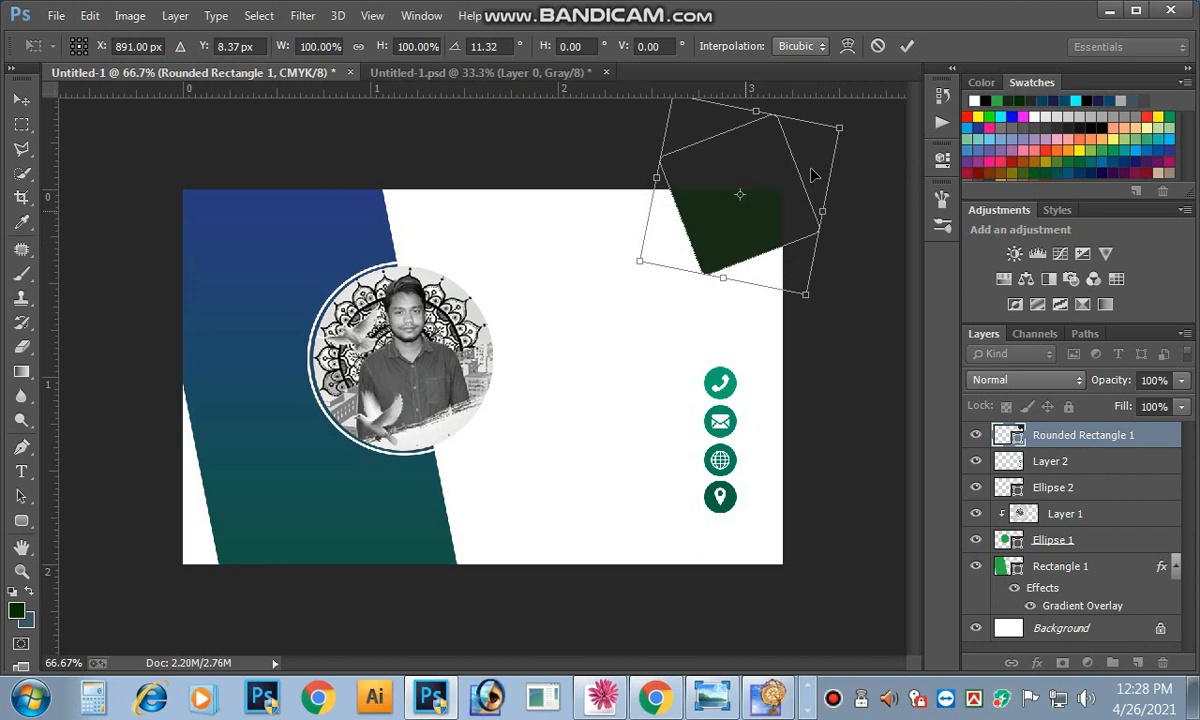
{"action": "left_click", "coordinate": [905, 50]}
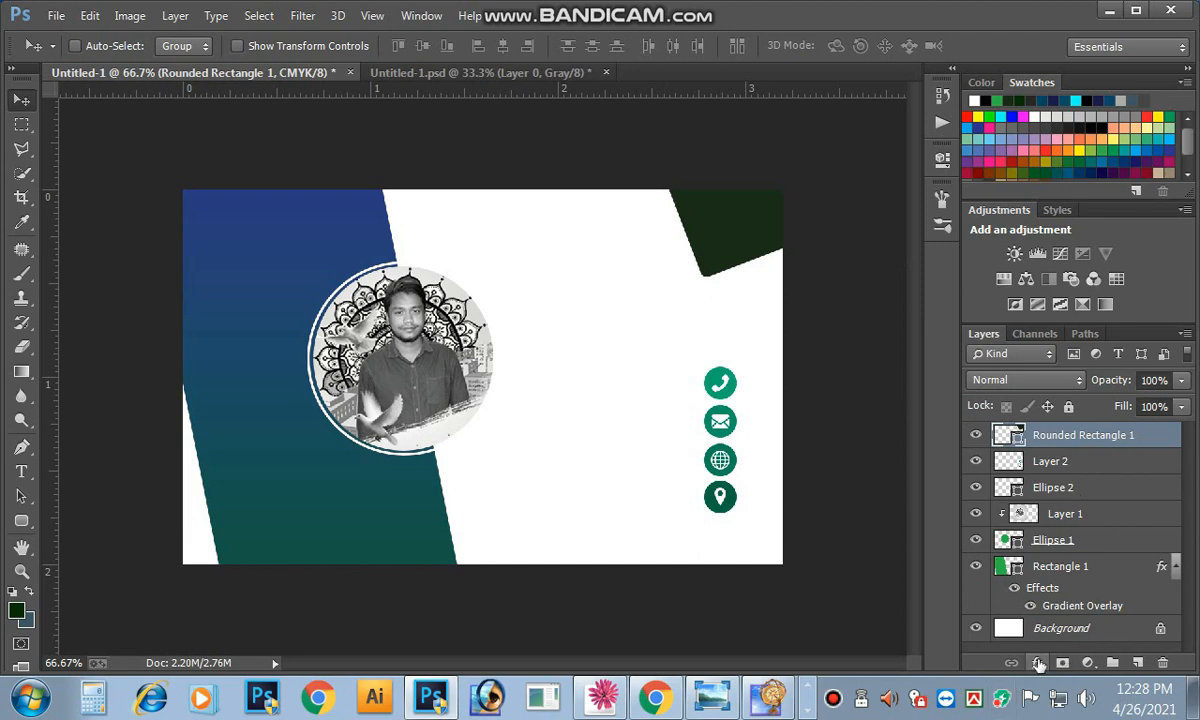
Step: Add a Gradient Overlay effect to the corner shape, leaving its fill colour unchanged
{"action": "double_click", "coordinate": [1015, 433]}
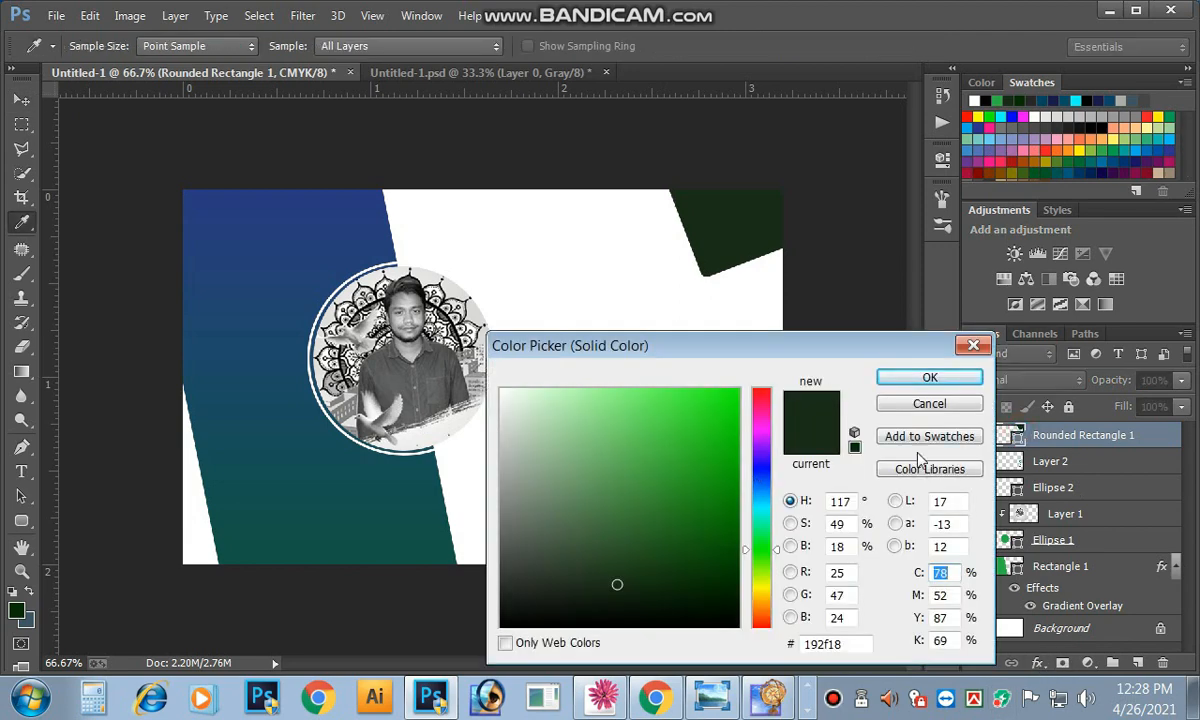
{"action": "left_click", "coordinate": [948, 403]}
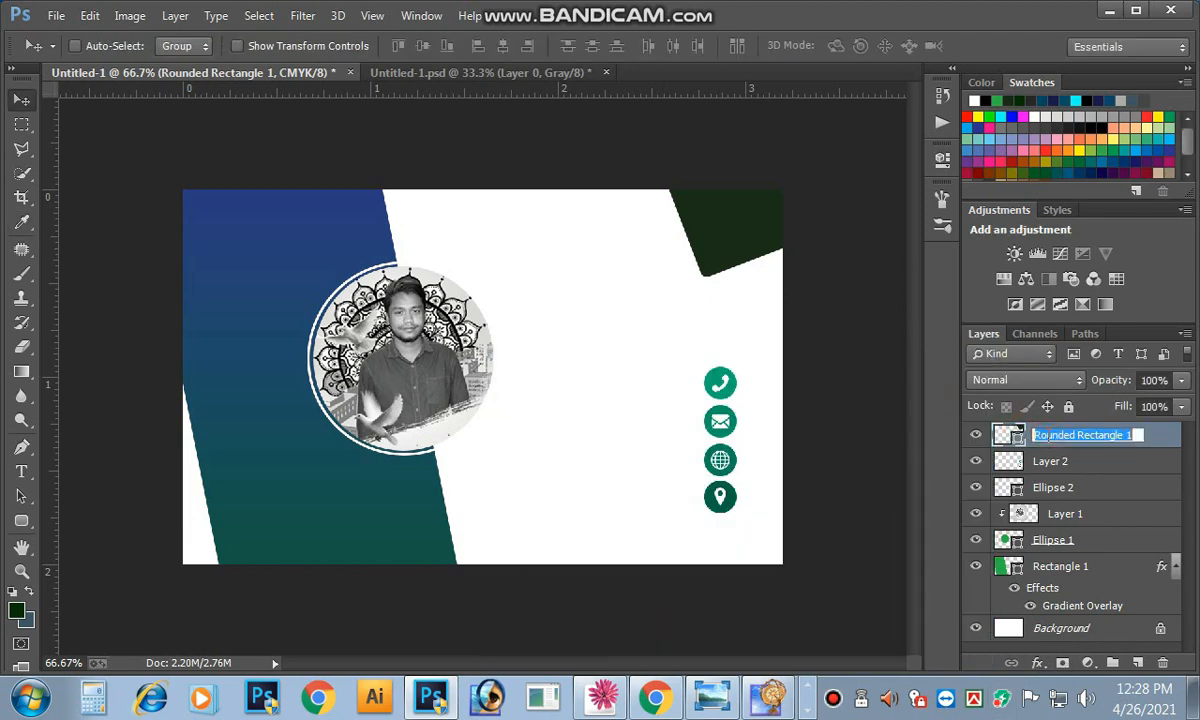
{"action": "double_click", "coordinate": [1015, 436]}
{"action": "left_click", "coordinate": [924, 405]}
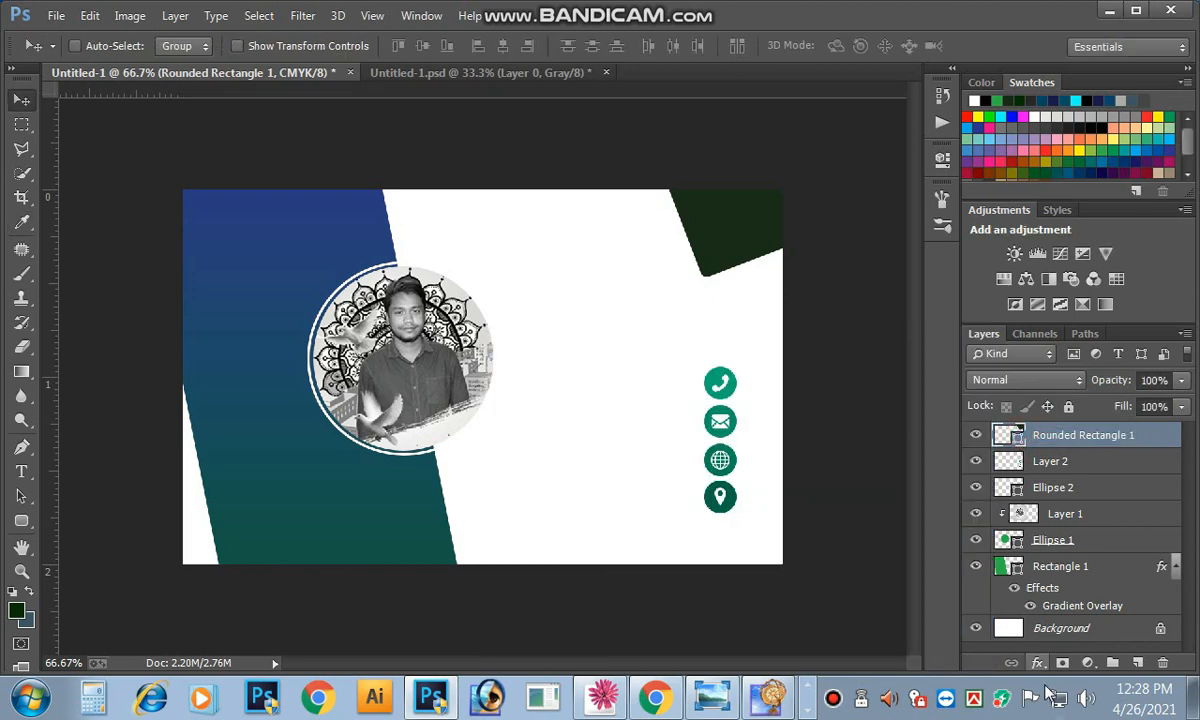
{"action": "left_click", "coordinate": [1038, 662]}
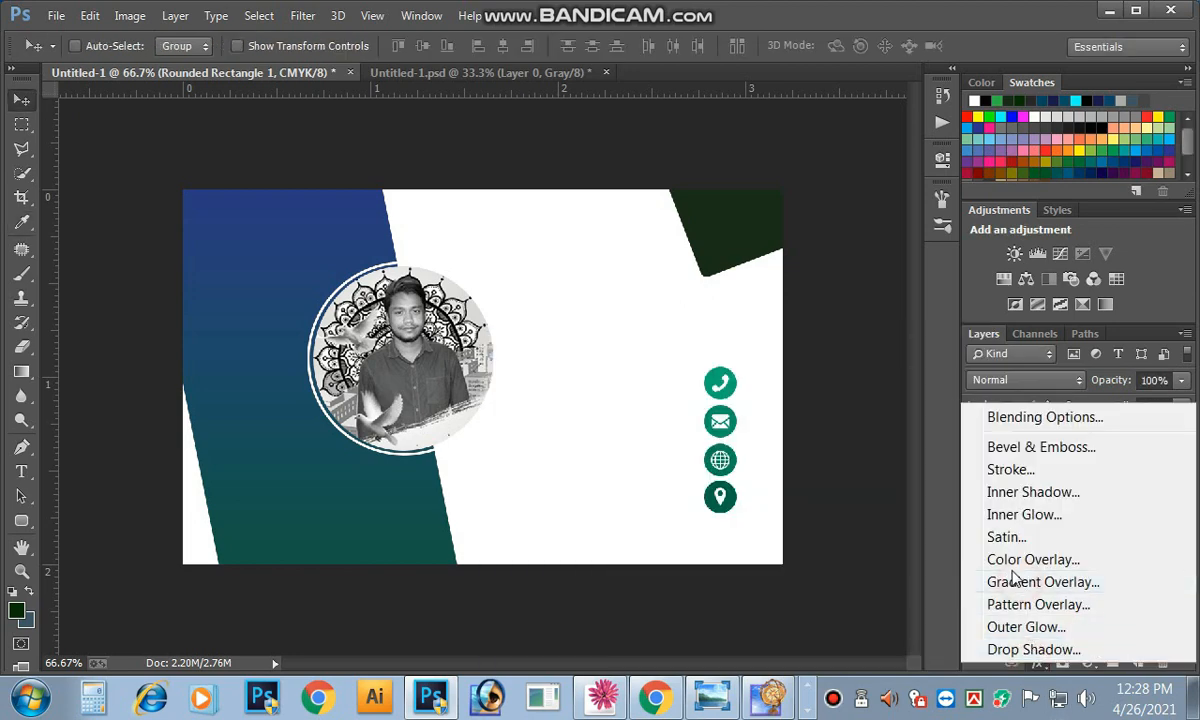
{"action": "left_click", "coordinate": [1015, 582]}
{"action": "left_click_drag", "start_coordinate": [818, 148], "coordinate": [1055, 175]}
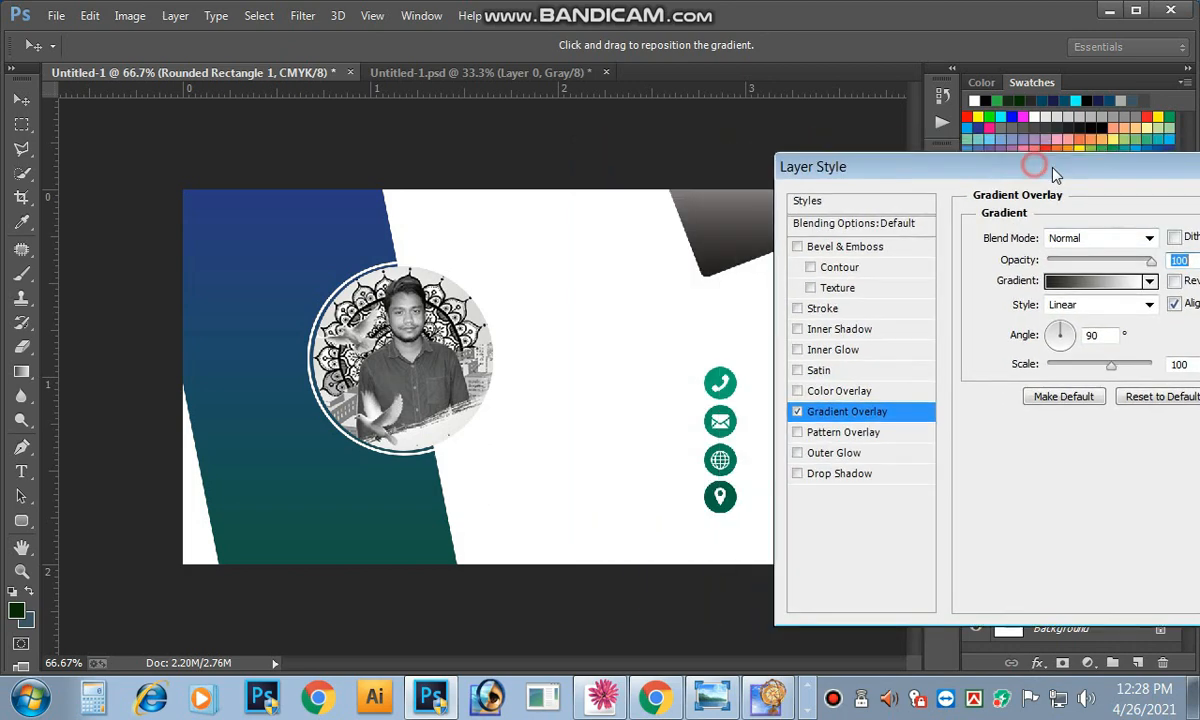
Step: Set the gradient's left colour stop to navy, with values 100 and 60
{"action": "left_click", "coordinate": [1062, 282]}
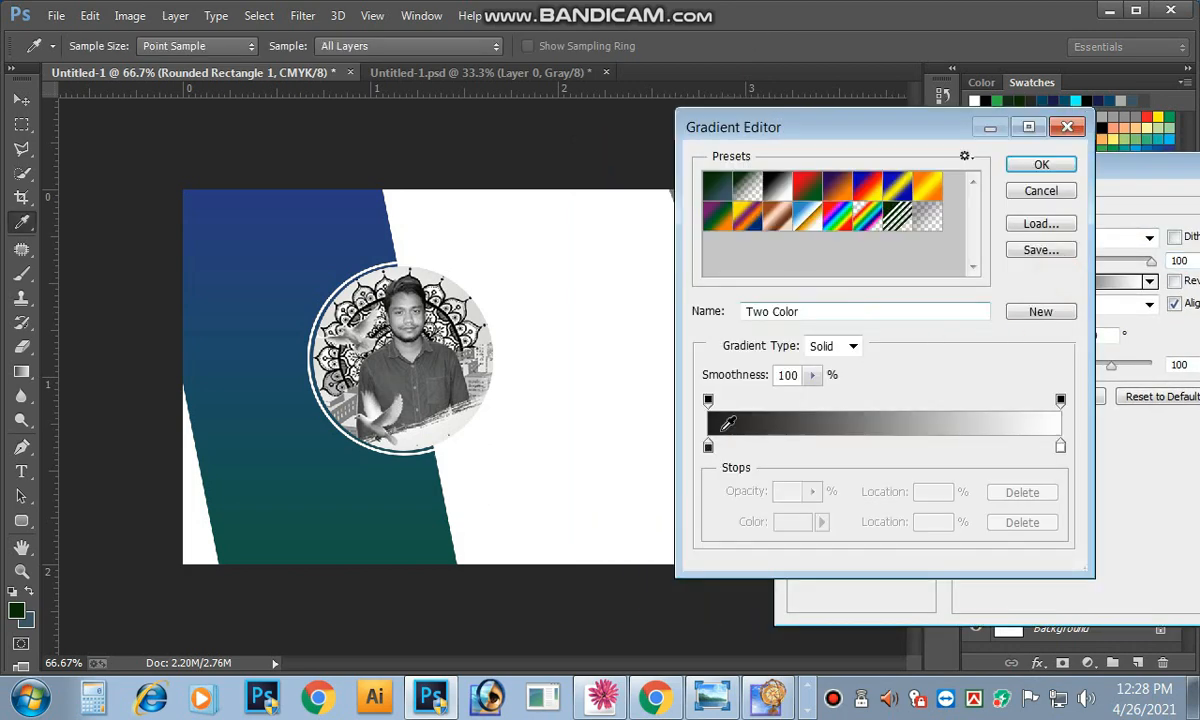
{"action": "left_click", "coordinate": [259, 379]}
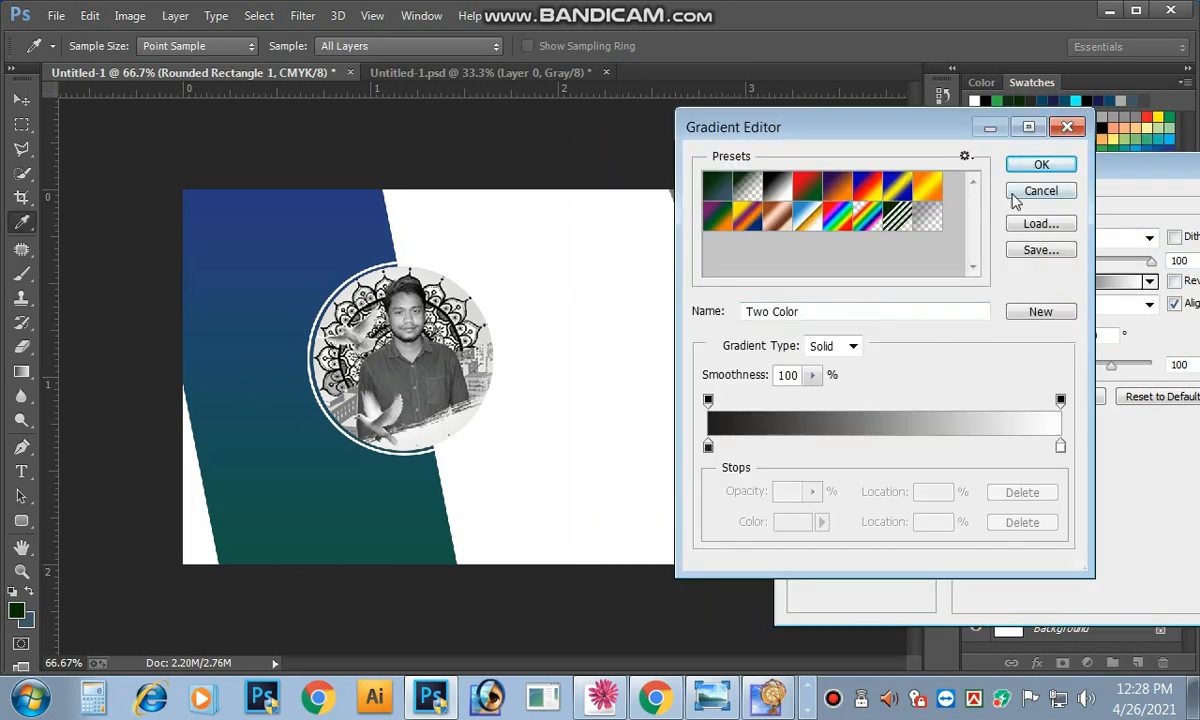
{"action": "left_click", "coordinate": [1040, 165]}
{"action": "left_click", "coordinate": [1049, 283]}
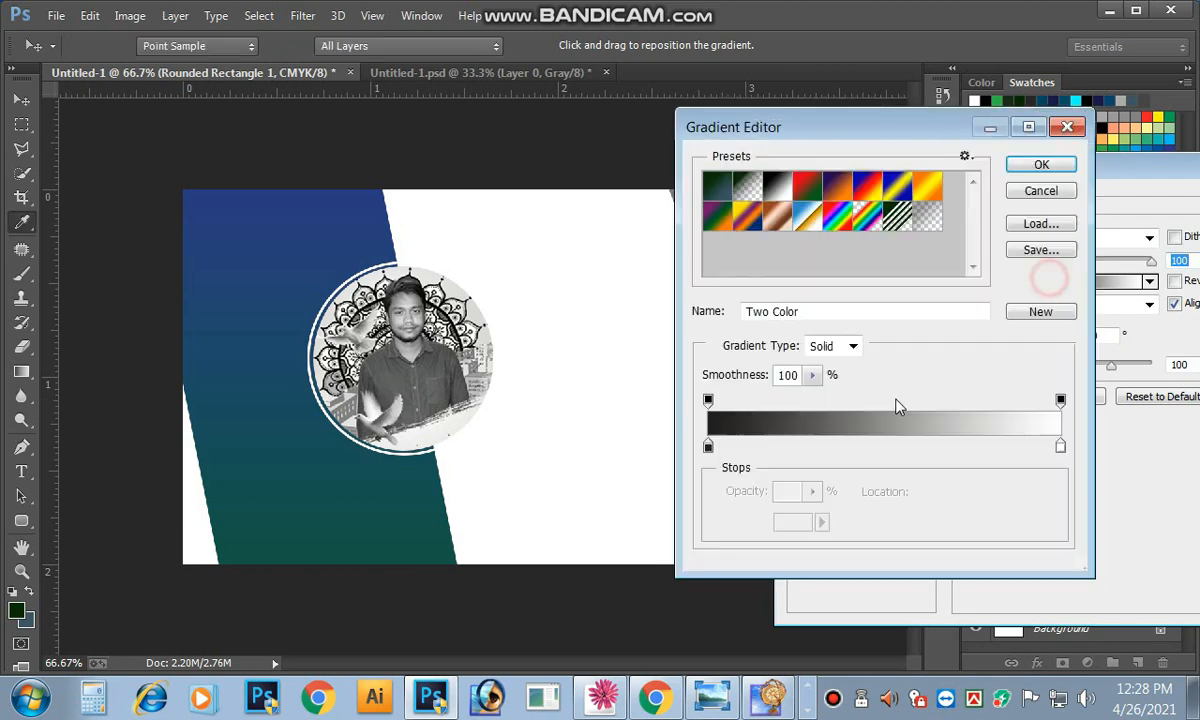
{"action": "left_click", "coordinate": [708, 446]}
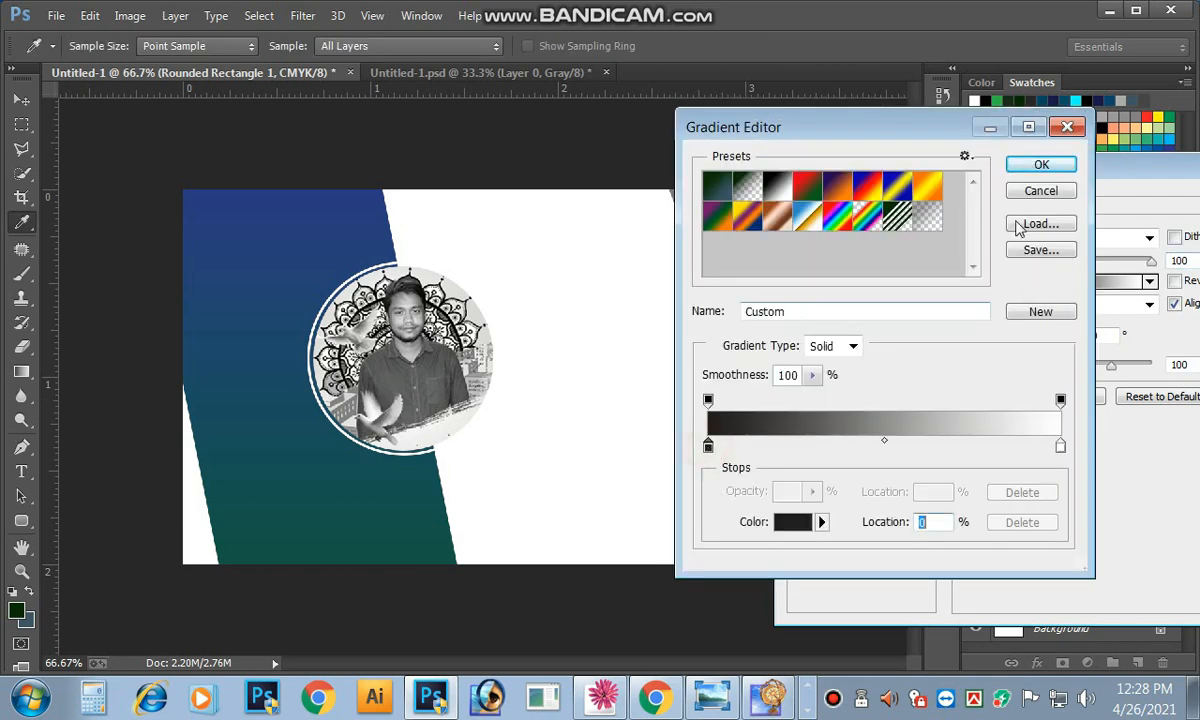
{"action": "left_click", "coordinate": [790, 523]}
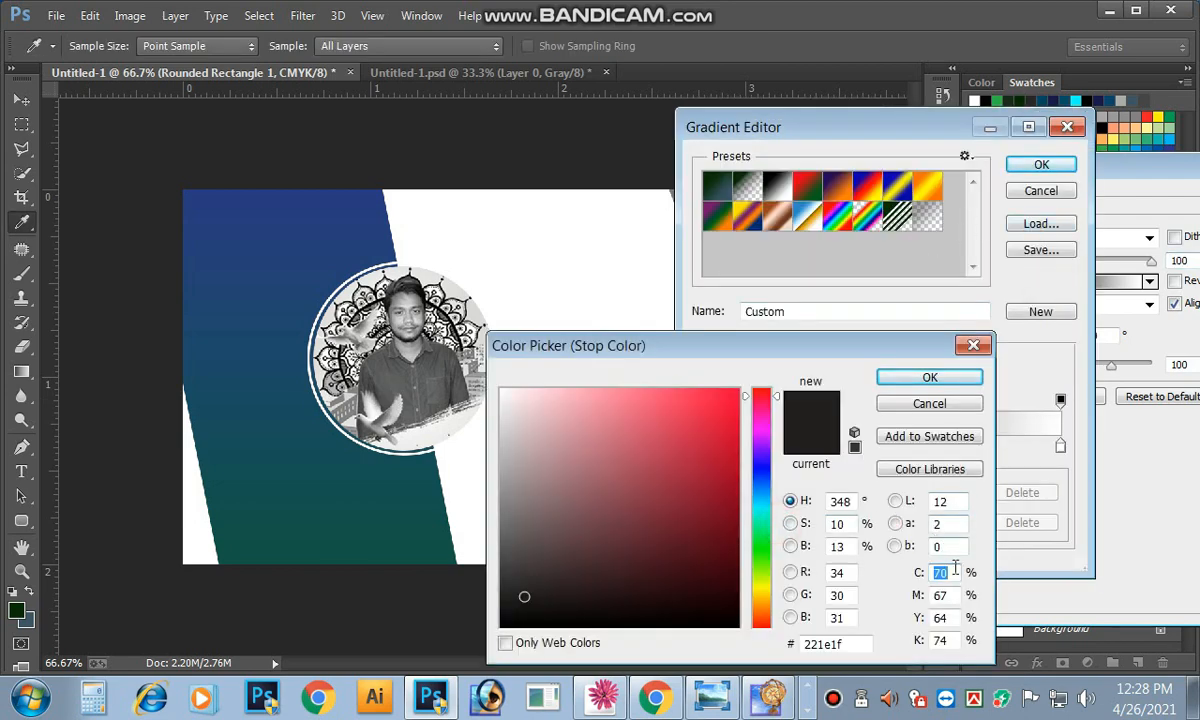
{"action": "type", "text": "100"}
{"action": "key", "text": "Tab"}
{"action": "type", "text": "100"}
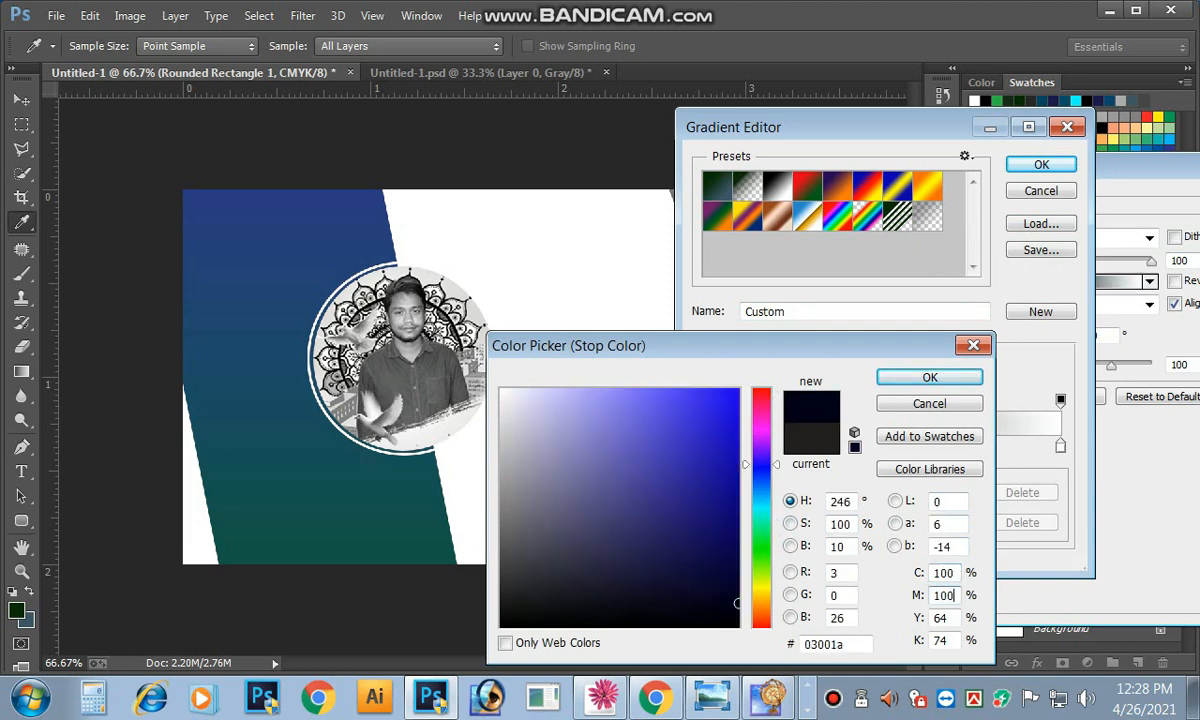
{"action": "type", "text": "0"}
{"action": "key", "text": "Tab"}
{"action": "type", "text": "60"}
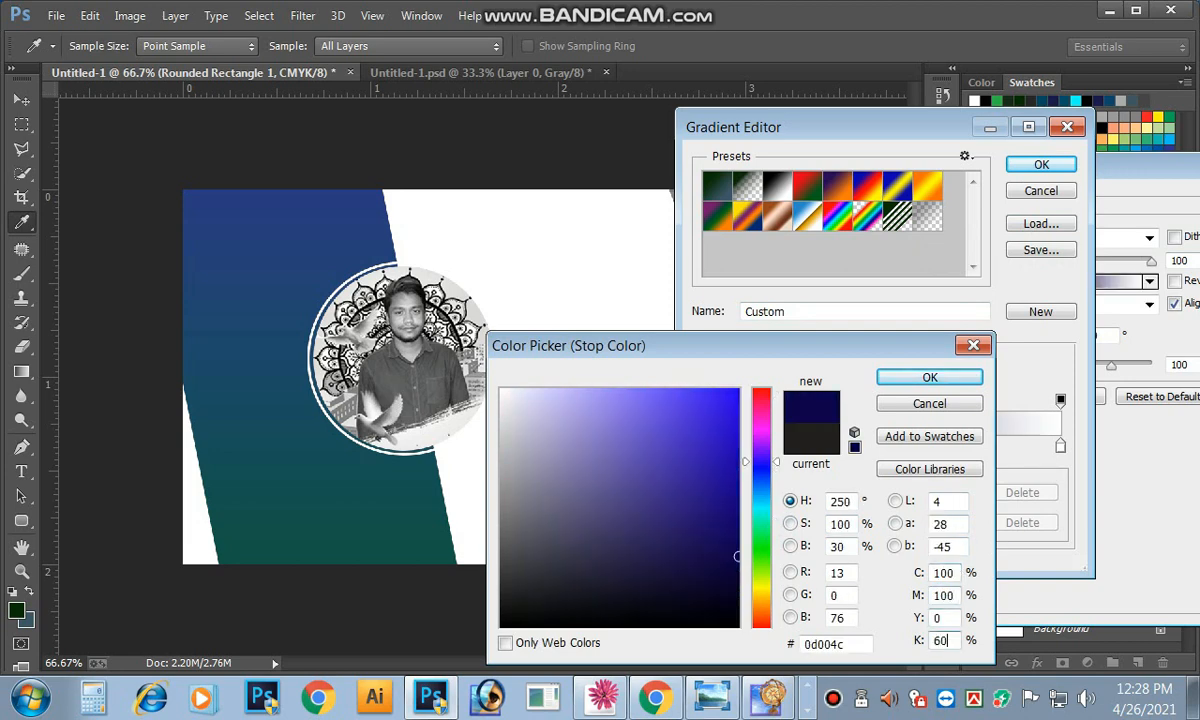
{"action": "key", "text": "Return"}
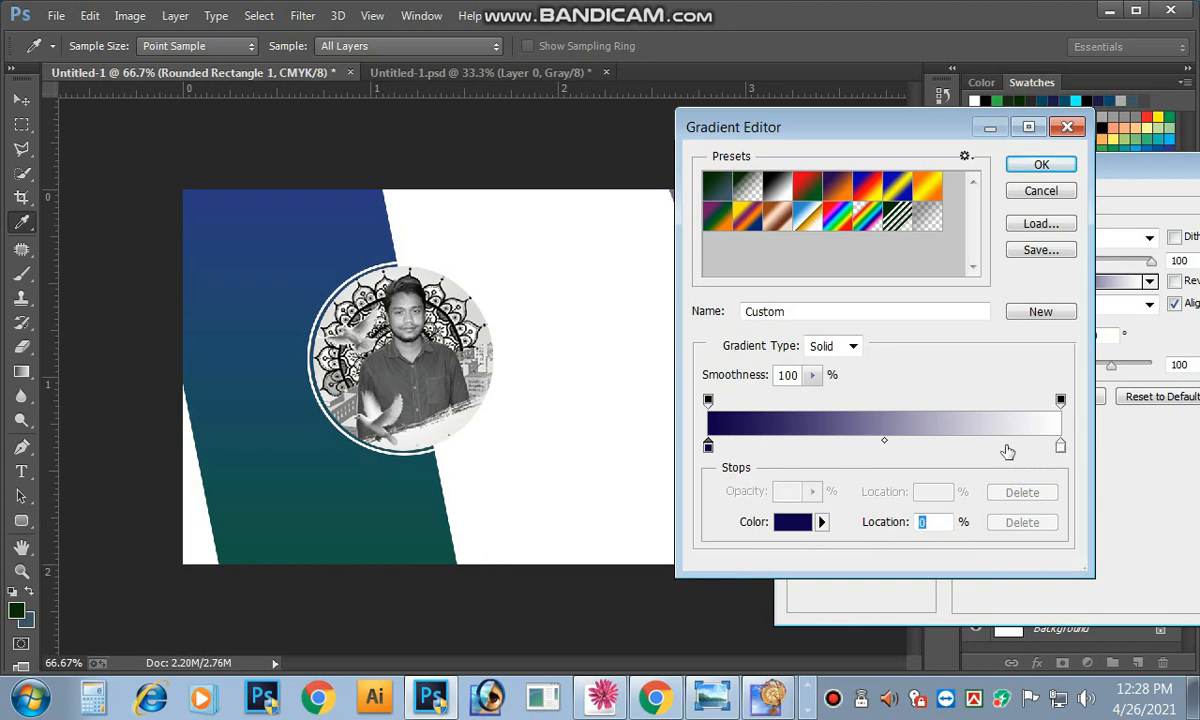
Step: Change the left gradient stop to dark green, setting its values to 0 and 100
{"action": "left_click", "coordinate": [790, 521]}
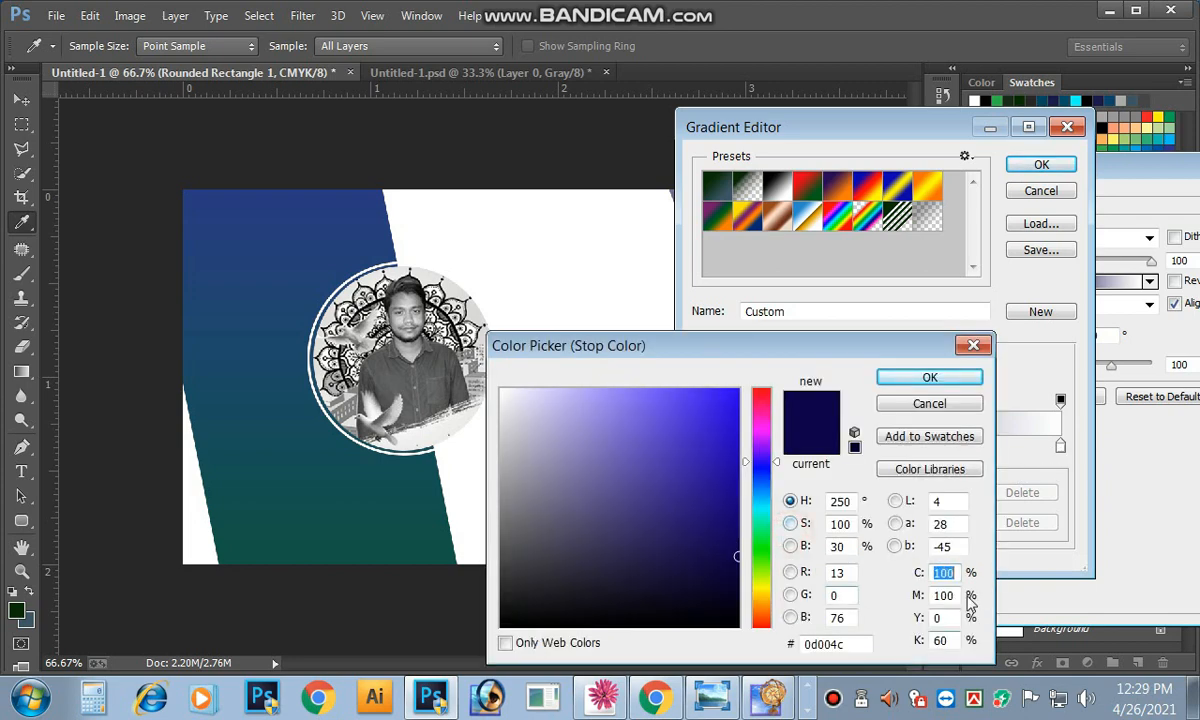
{"action": "key", "text": "Tab"}
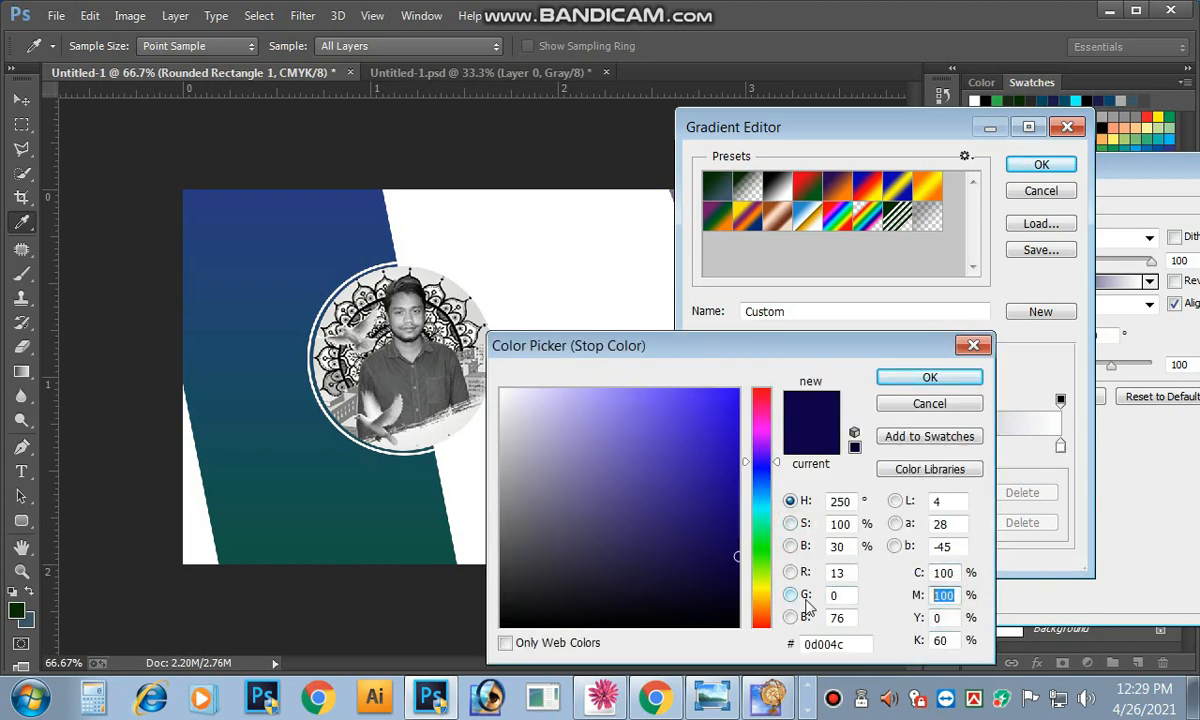
{"action": "type", "text": "0"}
{"action": "key", "text": "Tab"}
{"action": "type", "text": "100"}
{"action": "key", "text": "Return"}
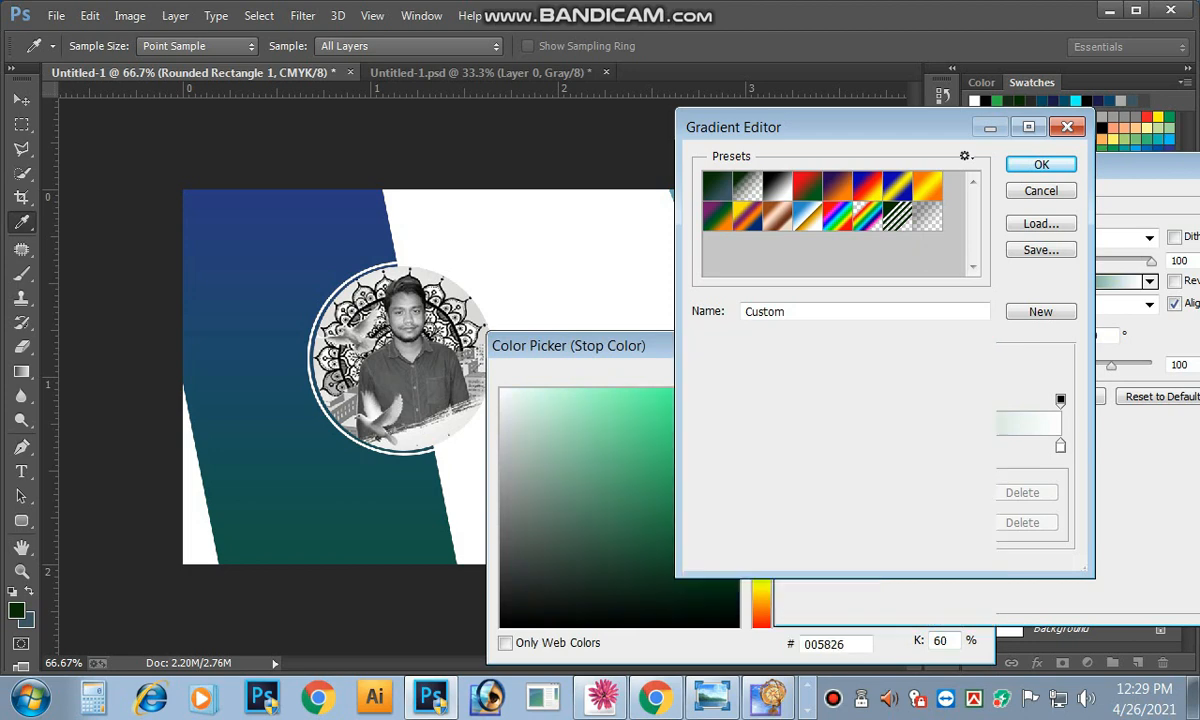
Step: Set the right gradient stop to C100 M100 navy and apply the Gradient Overlay
{"action": "double_click", "coordinate": [1060, 446]}
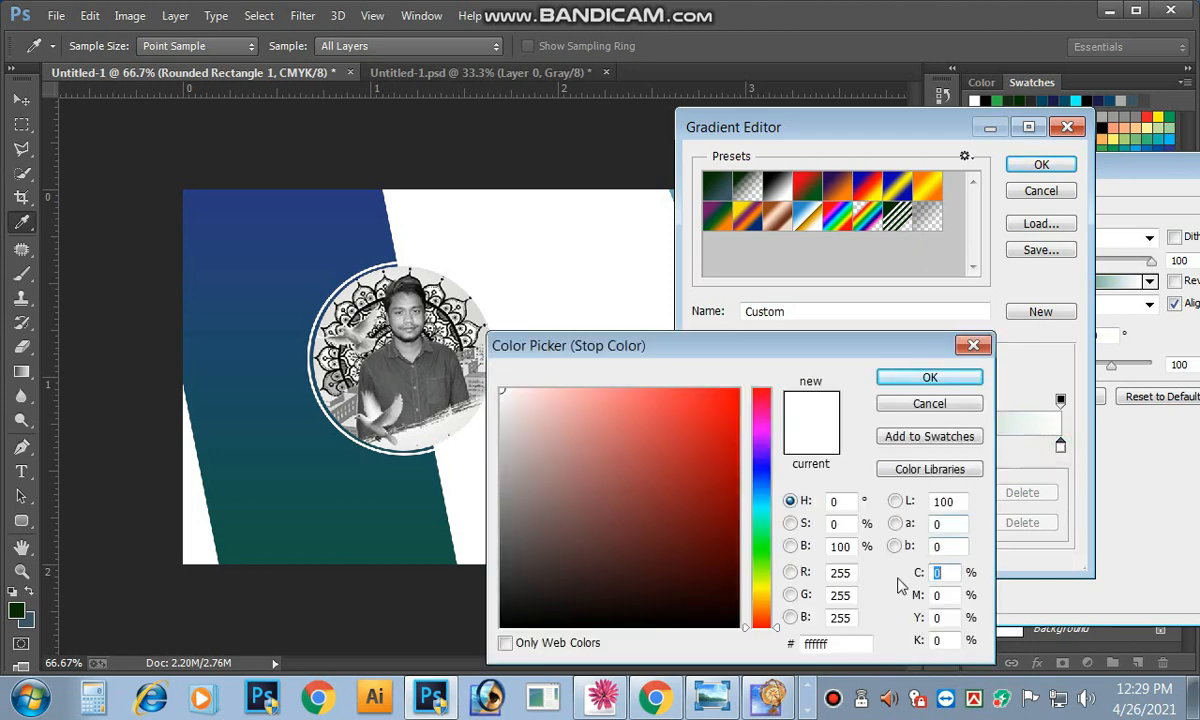
{"action": "type", "text": "100"}
{"action": "key", "text": "Tab"}
{"action": "type", "text": "100"}
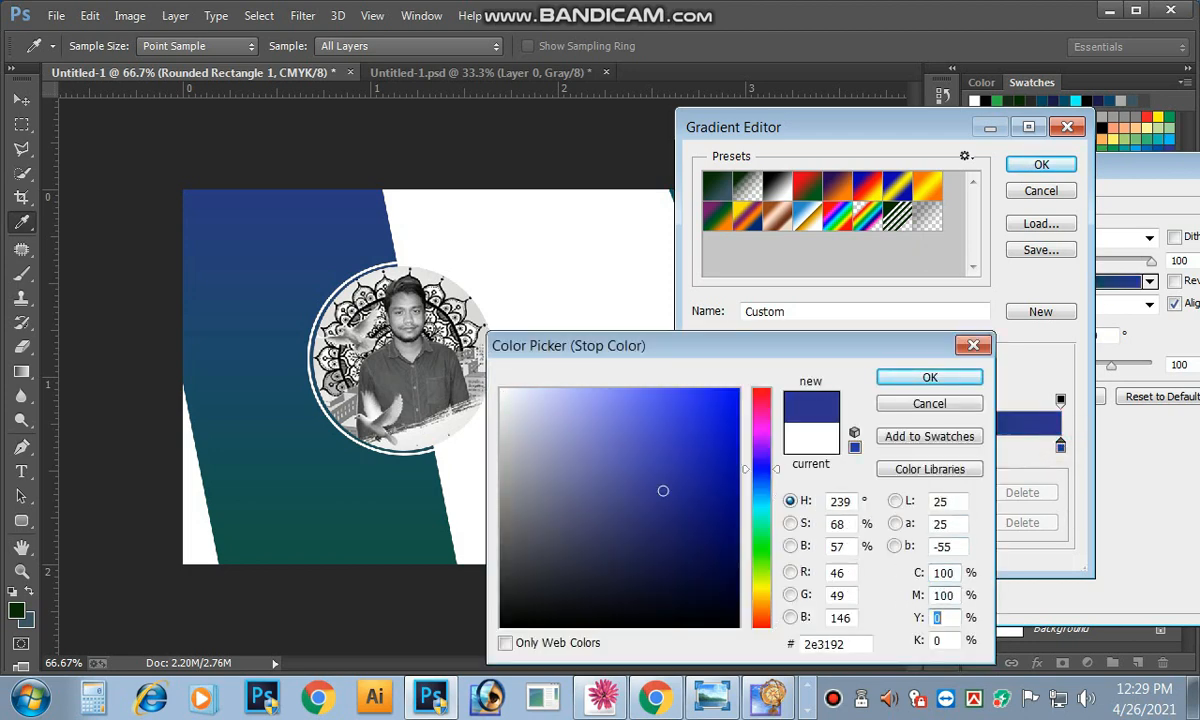
{"action": "key", "text": "Return"}
{"action": "key", "text": "Return"}
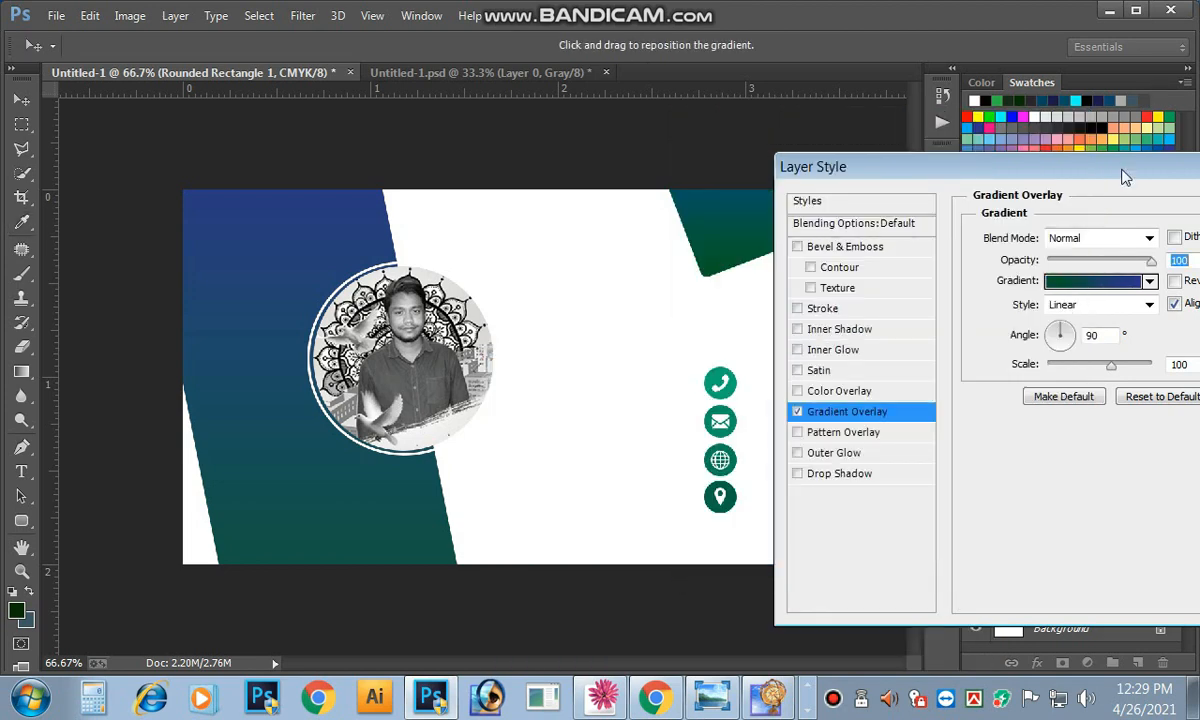
{"action": "left_click_drag", "start_coordinate": [1092, 172], "coordinate": [694, 192]}
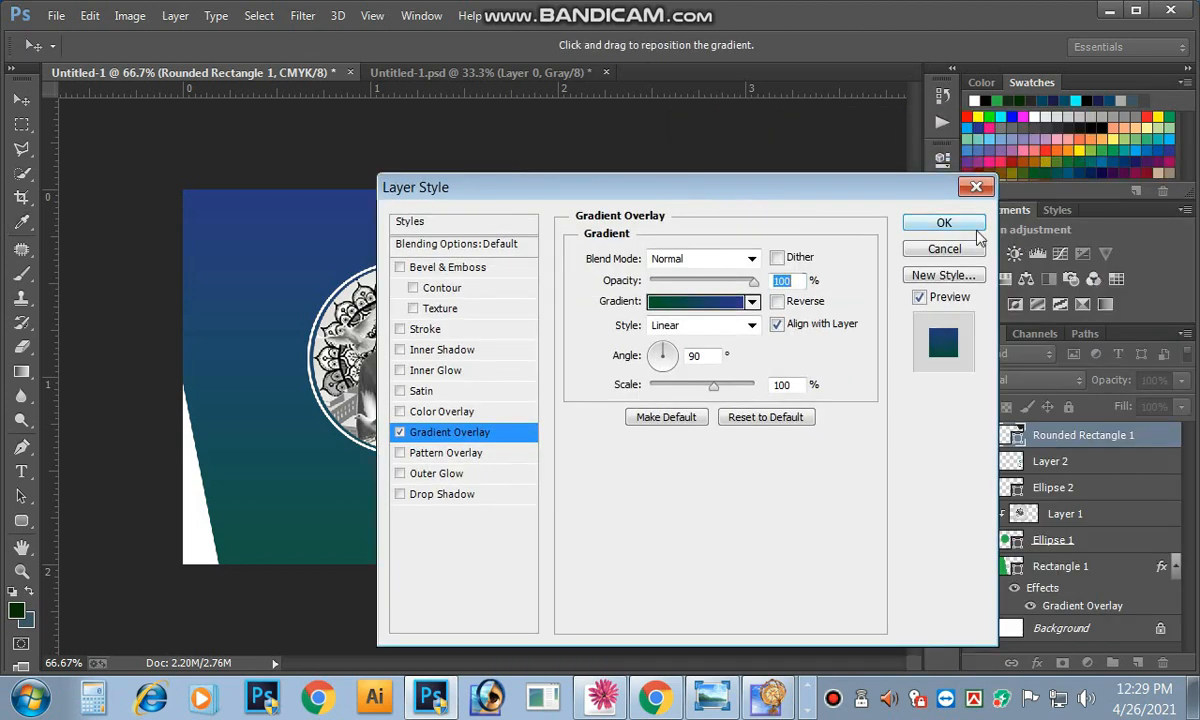
{"action": "left_click", "coordinate": [970, 228]}
Step: Nudge the corner shape slightly down and rotate it about -7°
{"action": "left_click_drag", "start_coordinate": [748, 243], "coordinate": [749, 252]}
{"action": "key", "text": "ctrl+t"}
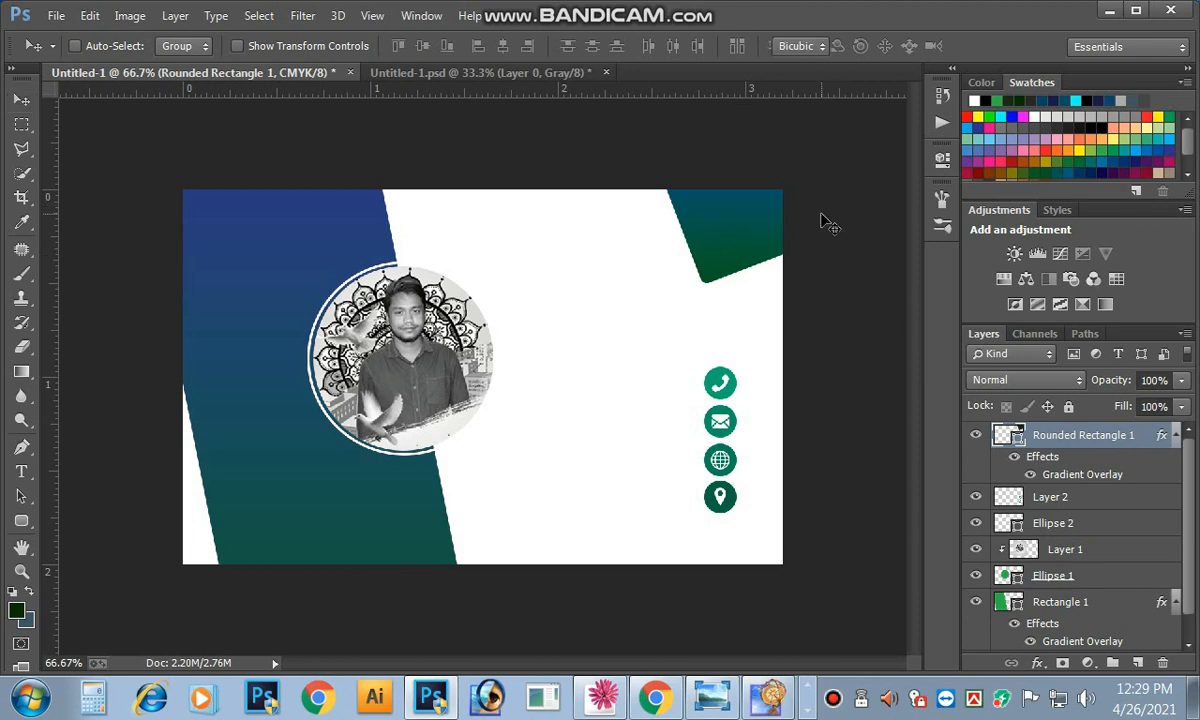
{"action": "left_click_drag", "start_coordinate": [826, 222], "coordinate": [828, 211]}
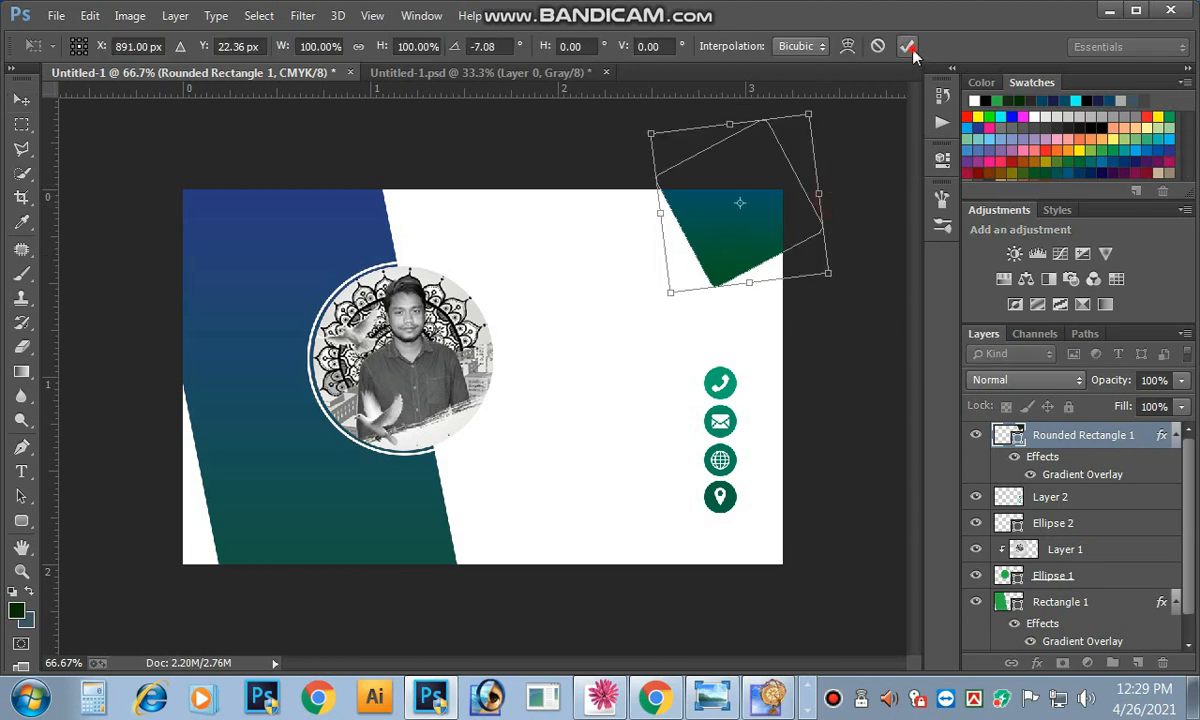
{"action": "left_click", "coordinate": [906, 46]}
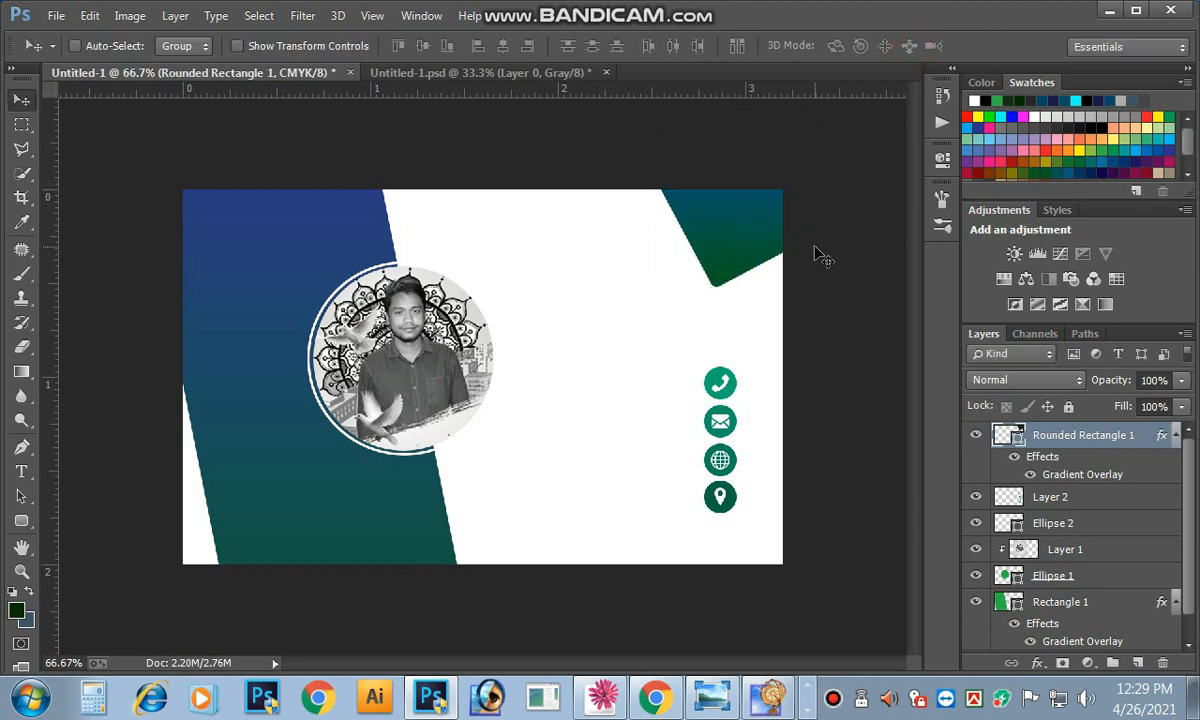
Step: Zoom in on the corner shape and list the layers beneath it
{"action": "left_click", "coordinate": [755, 242]}
{"action": "left_click_drag", "start_coordinate": [753, 246], "coordinate": [737, 234]}
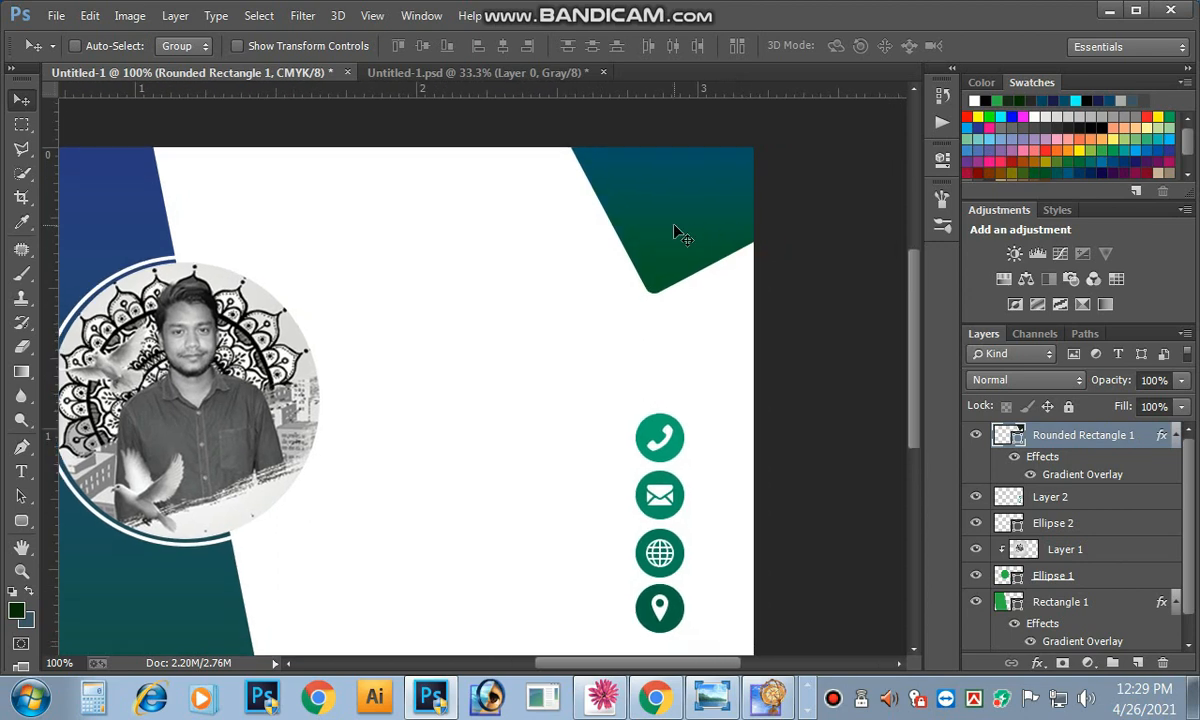
{"action": "key", "text": "ctrl+minus"}
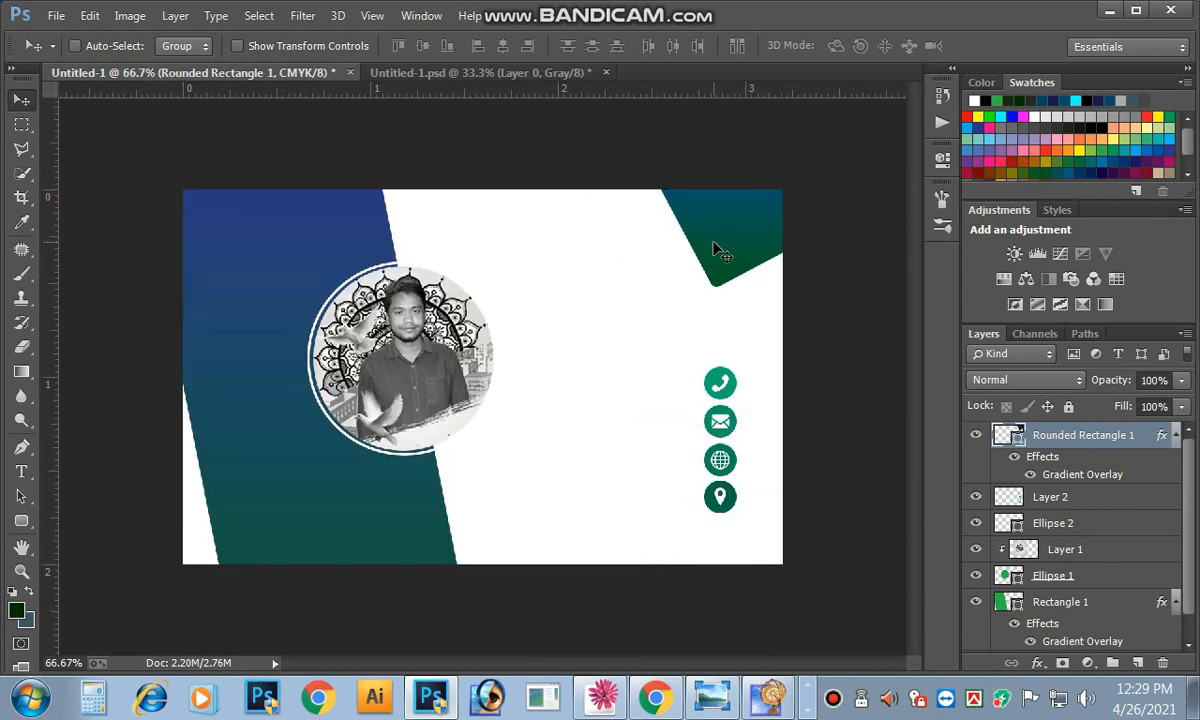
{"action": "right_click", "coordinate": [718, 252]}
{"action": "left_click", "coordinate": [722, 260]}
{"action": "key", "text": "alt"}
{"action": "left_click", "coordinate": [718, 255], "text": "ctrl"}
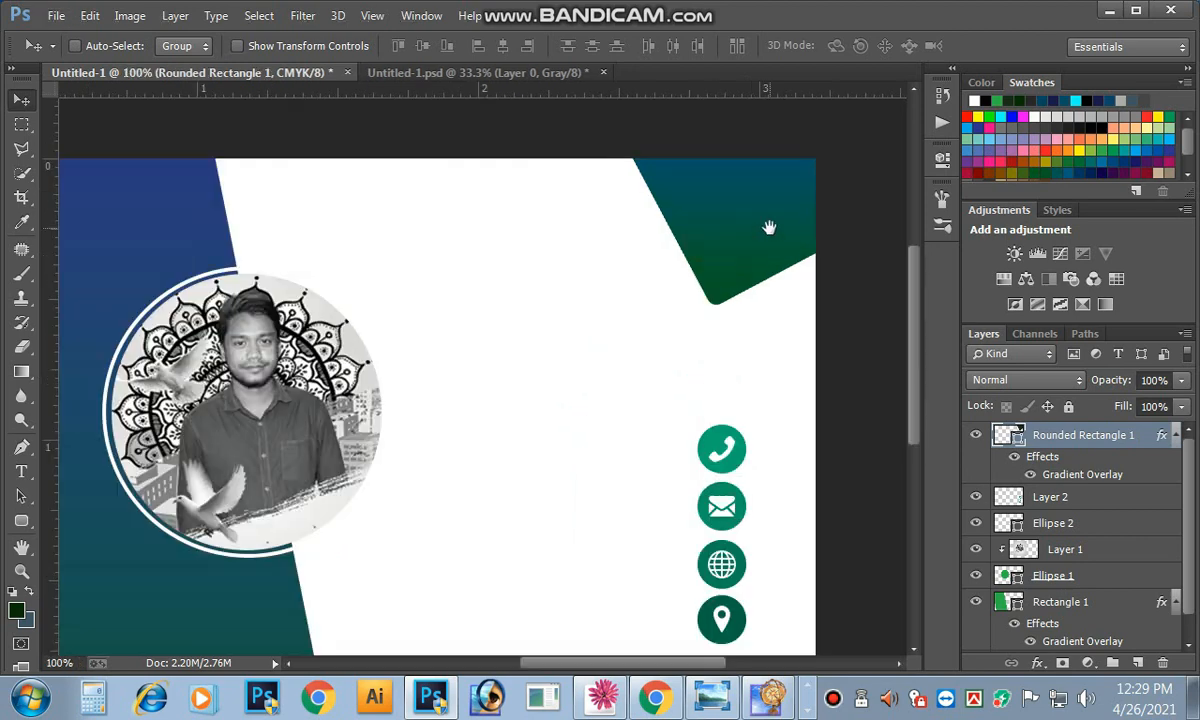
{"action": "left_click_drag", "start_coordinate": [767, 229], "coordinate": [557, 423]}
{"action": "left_click", "coordinate": [522, 355], "text": "ctrl"}
{"action": "right_click", "coordinate": [582, 379]}
Step: Remove the fill from the Rounded Rectangle 1 copy
{"action": "left_click", "coordinate": [621, 392]}
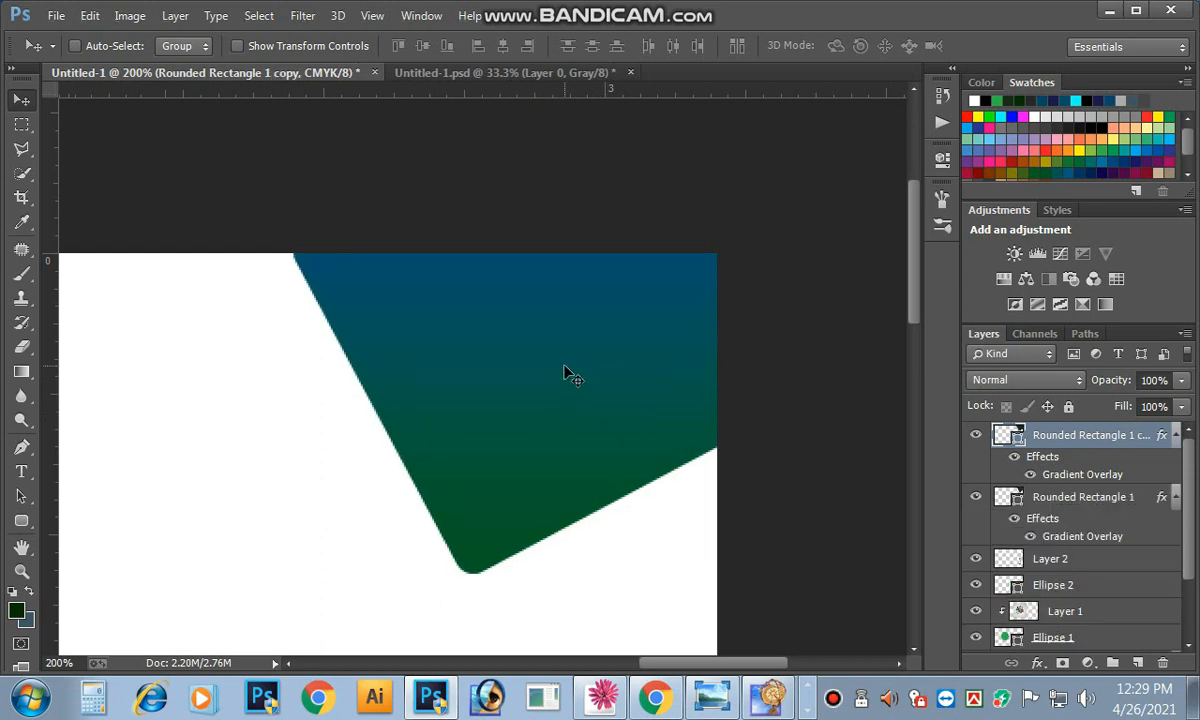
{"action": "left_click", "coordinate": [27, 517]}
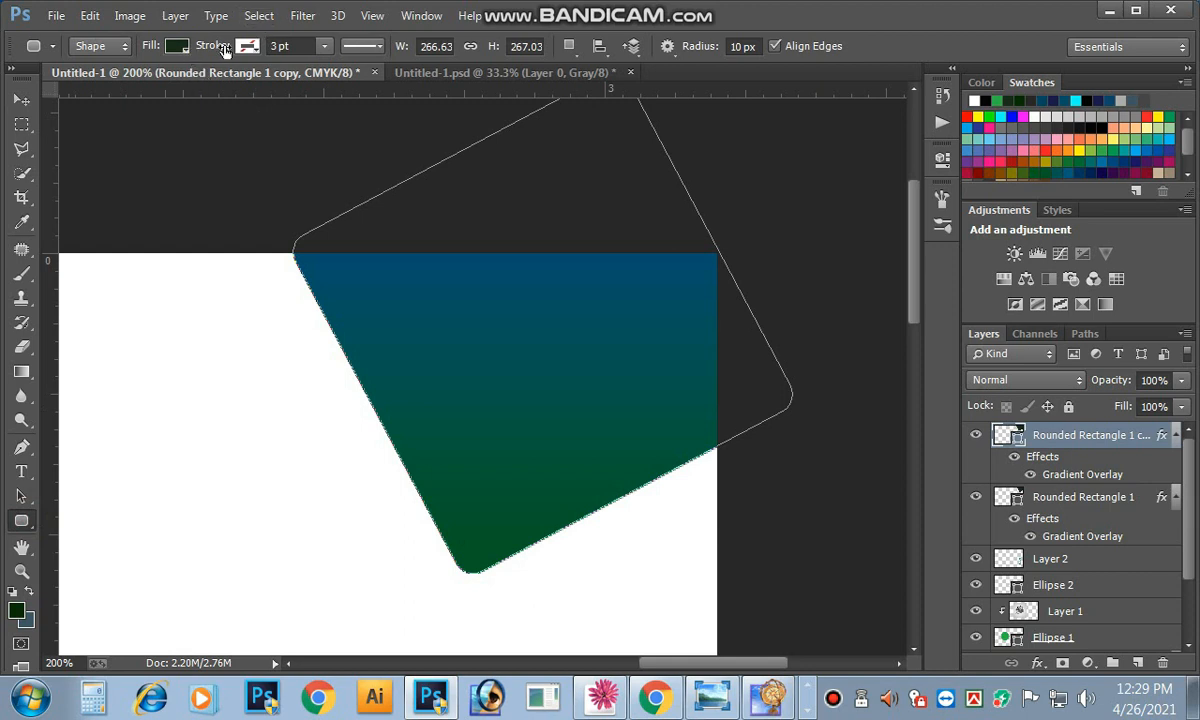
{"action": "left_click", "coordinate": [177, 46]}
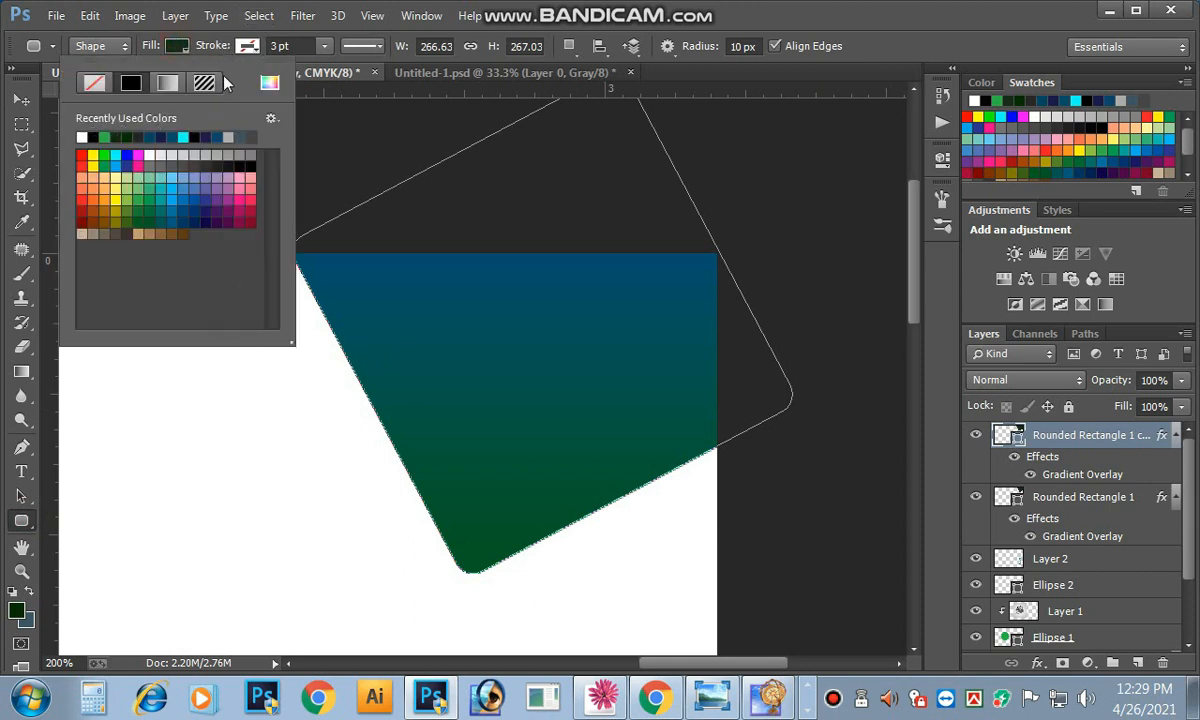
{"action": "left_click", "coordinate": [176, 46]}
{"action": "left_click", "coordinate": [175, 47]}
{"action": "left_click", "coordinate": [94, 84]}
Step: Give the copy a solid-colour outline 1 pt wide
{"action": "left_click", "coordinate": [240, 48]}
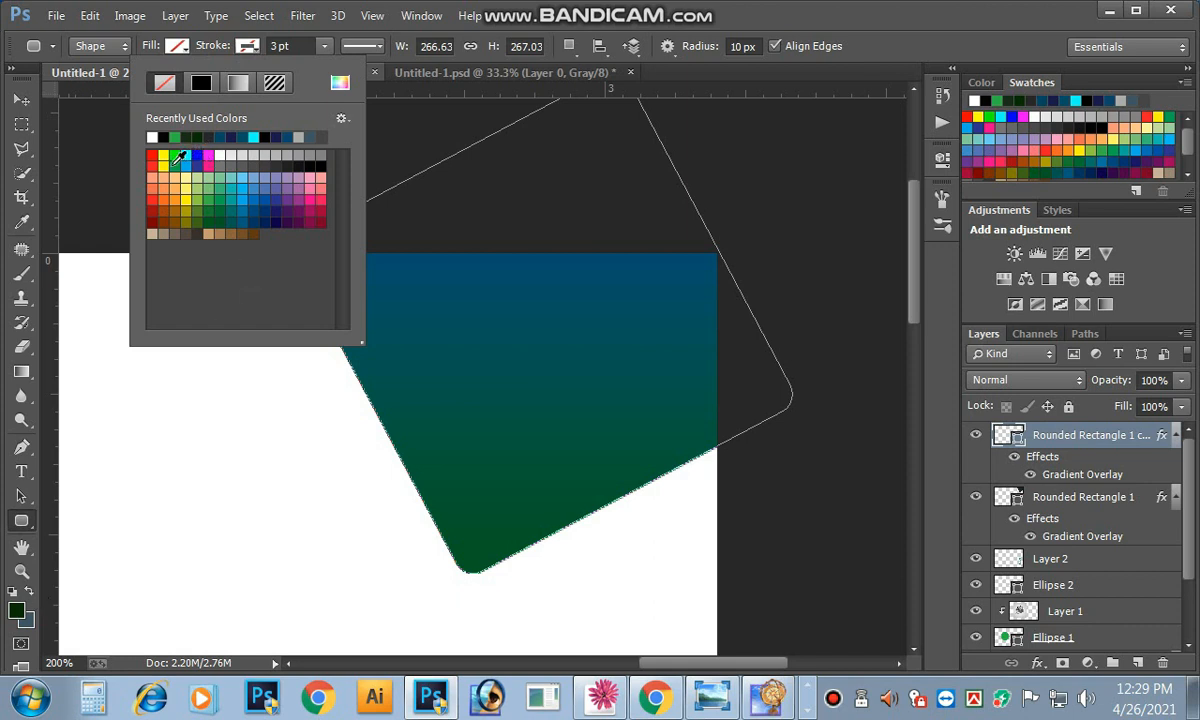
{"action": "left_click", "coordinate": [203, 84]}
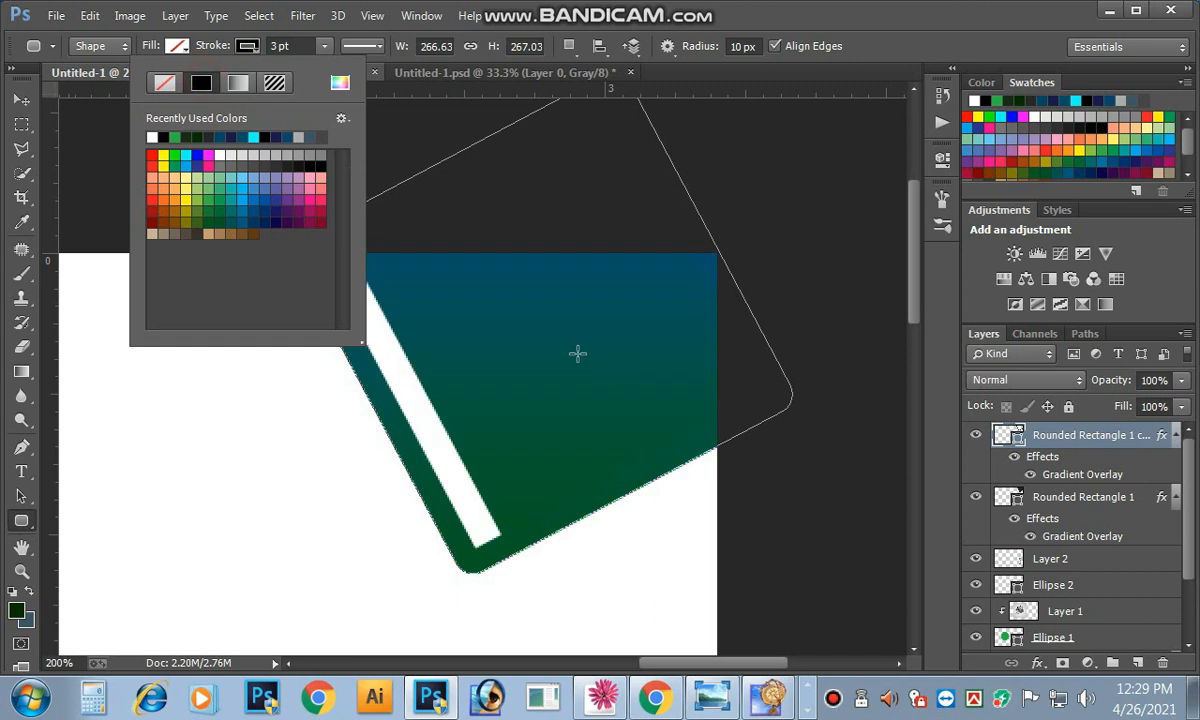
{"action": "left_click", "coordinate": [290, 45]}
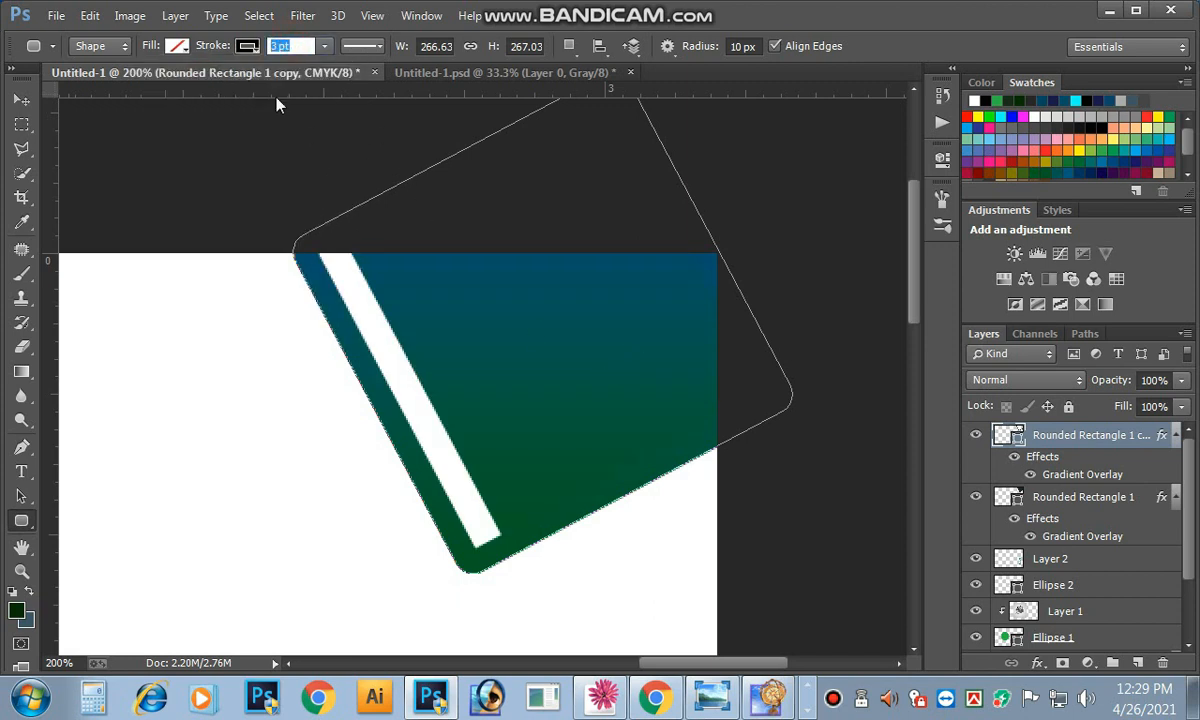
{"action": "type", "text": "1"}
{"action": "key", "text": "Return"}
Step: Offset the outline copy just outside the gradient corner accent
{"action": "left_click", "coordinate": [22, 100]}
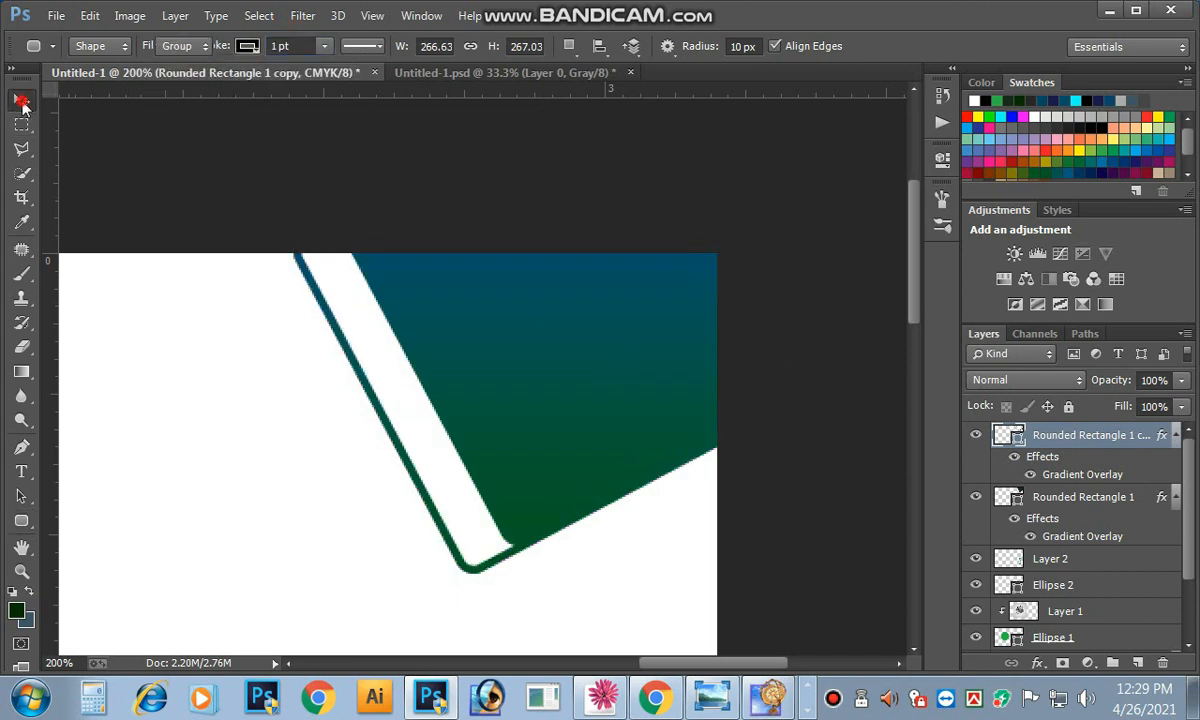
{"action": "left_click_drag", "start_coordinate": [436, 330], "coordinate": [492, 352]}
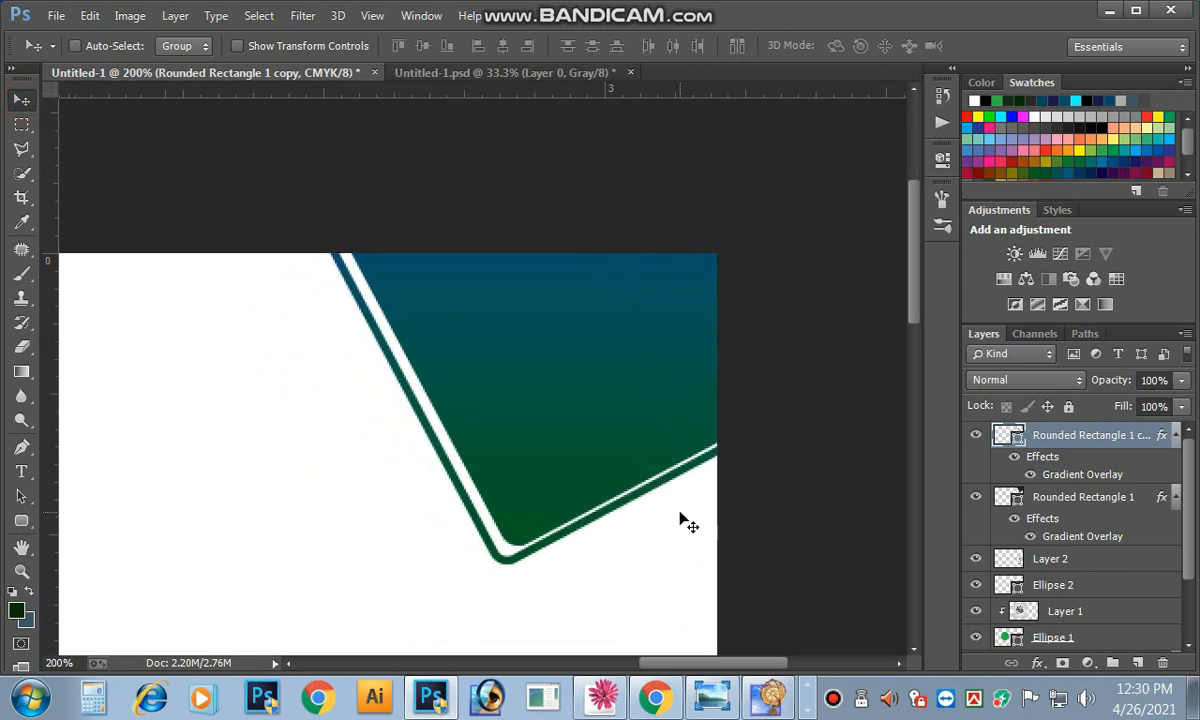
{"action": "key", "text": "Right"}
{"action": "key", "text": "Right"}
{"action": "key", "text": "Left"}
{"action": "key", "text": "Right"}
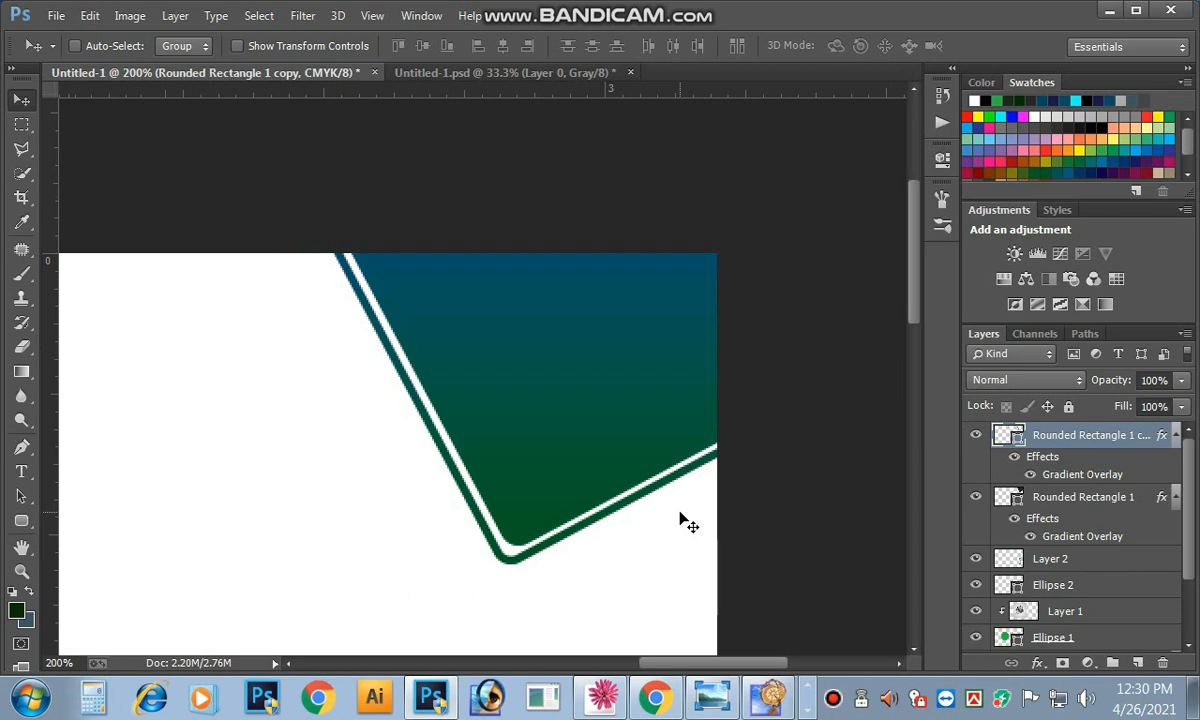
{"action": "key", "text": "ctrl+minus"}
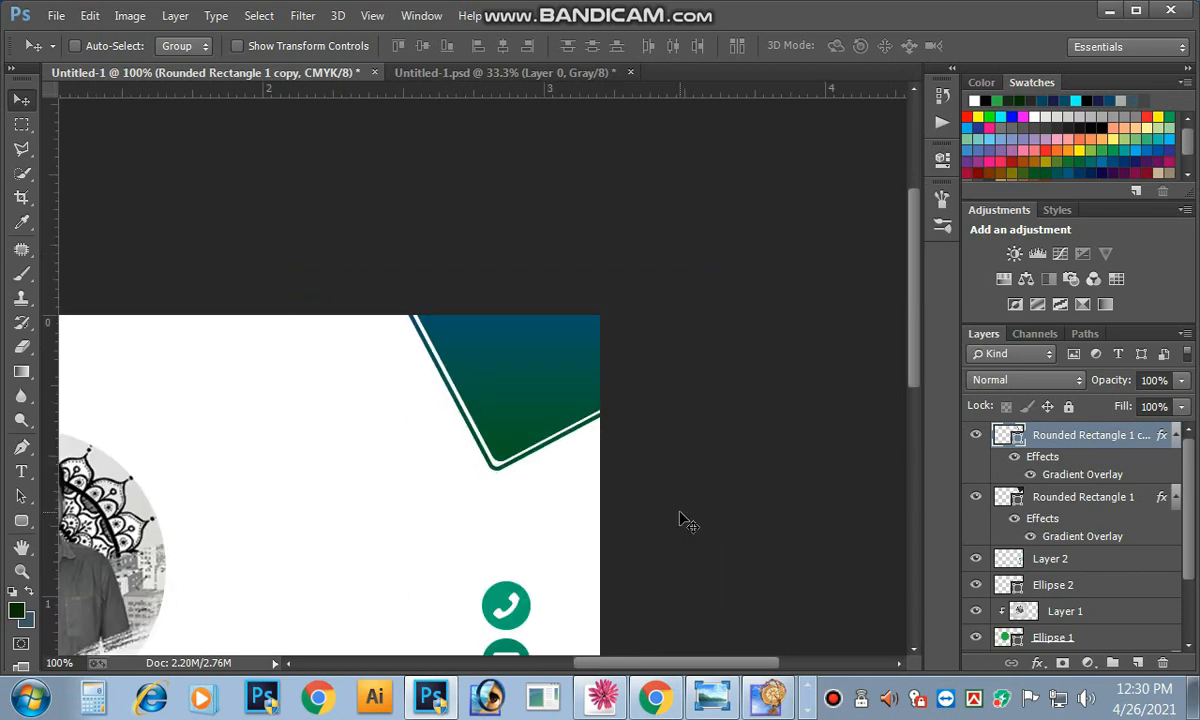
Step: Nudge the white outline left and scale it up to about 106%
{"action": "scroll", "coordinate": [680, 520], "scroll_direction": "down", "scroll_amount": 1}
{"action": "scroll", "coordinate": [716, 287], "scroll_direction": "up", "scroll_amount": 2}
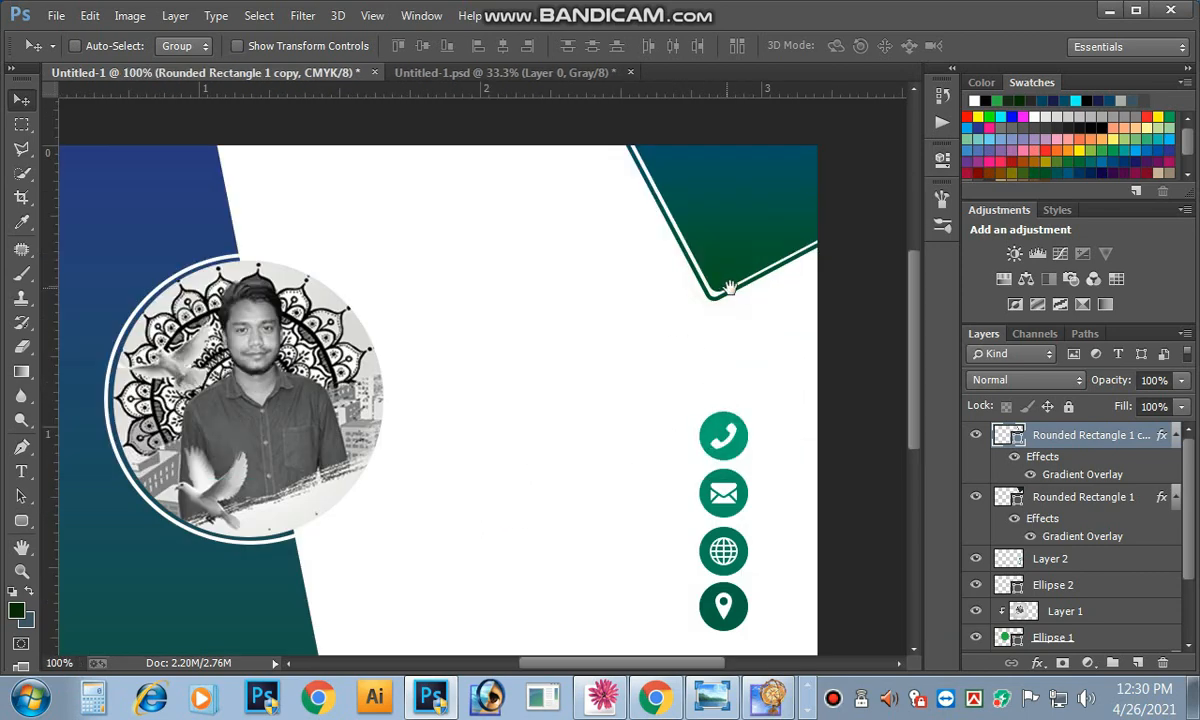
{"action": "scroll", "coordinate": [670, 388], "scroll_direction": "up", "scroll_amount": 1}
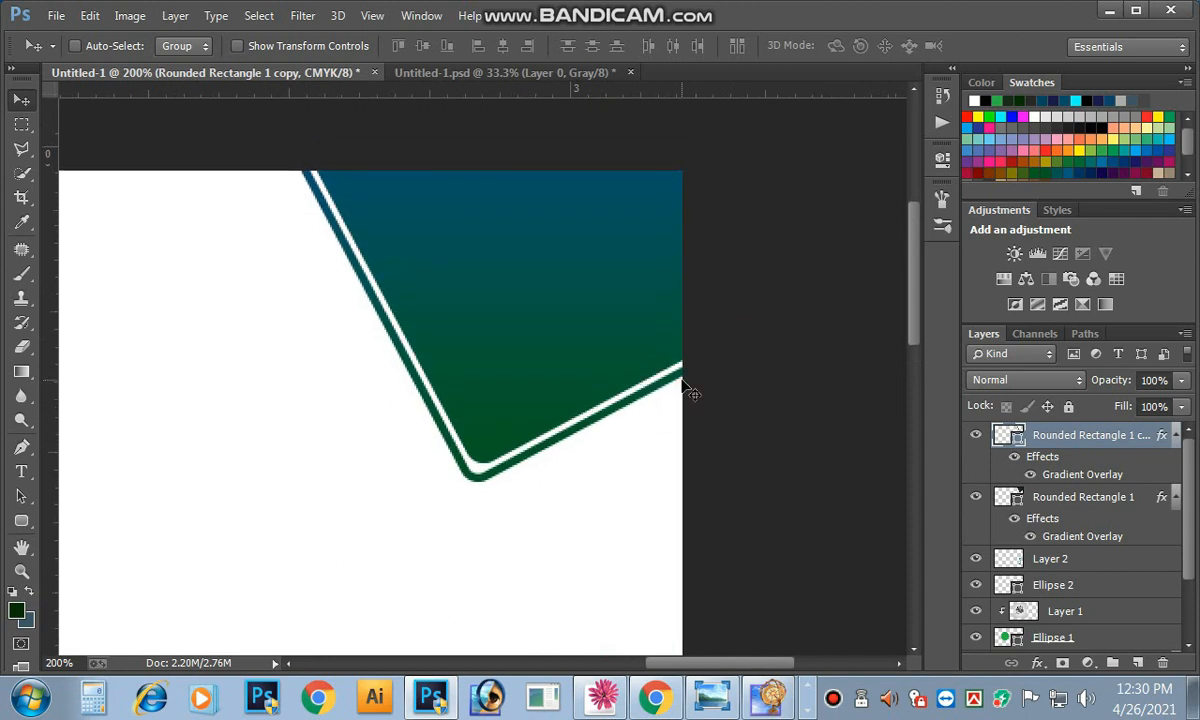
{"action": "key", "text": "Left"}
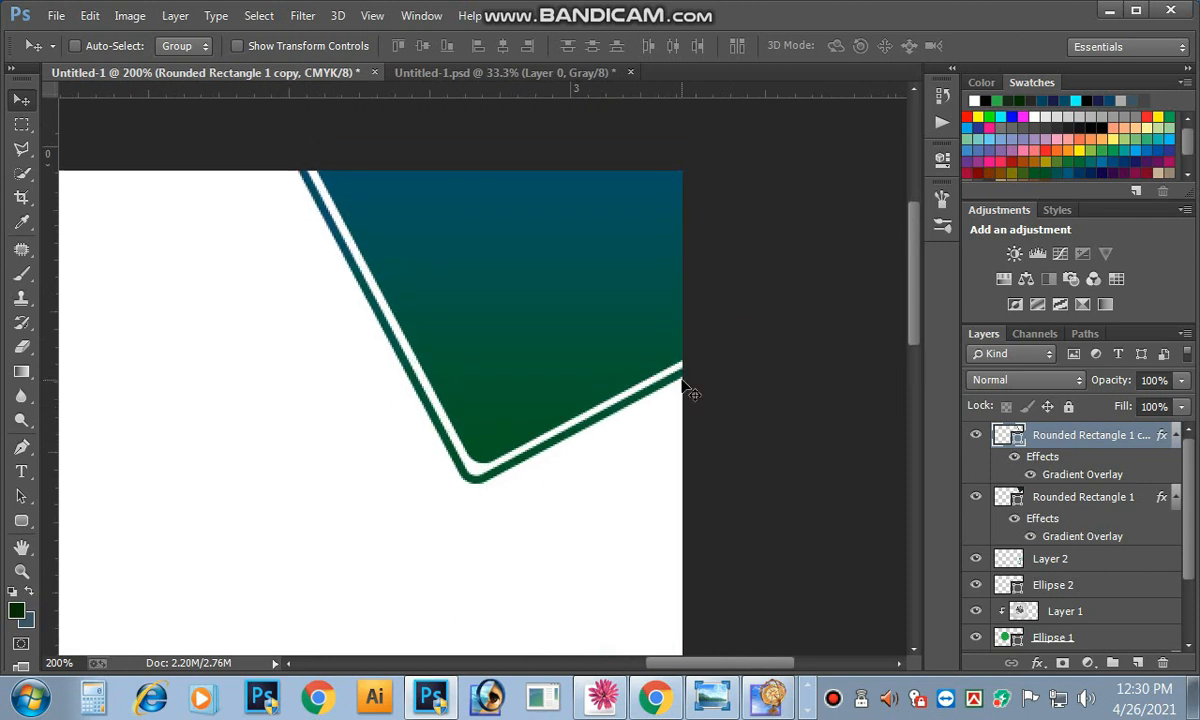
{"action": "scroll", "coordinate": [688, 390], "scroll_direction": "down", "scroll_amount": 1}
{"action": "key", "text": "ctrl+t"}
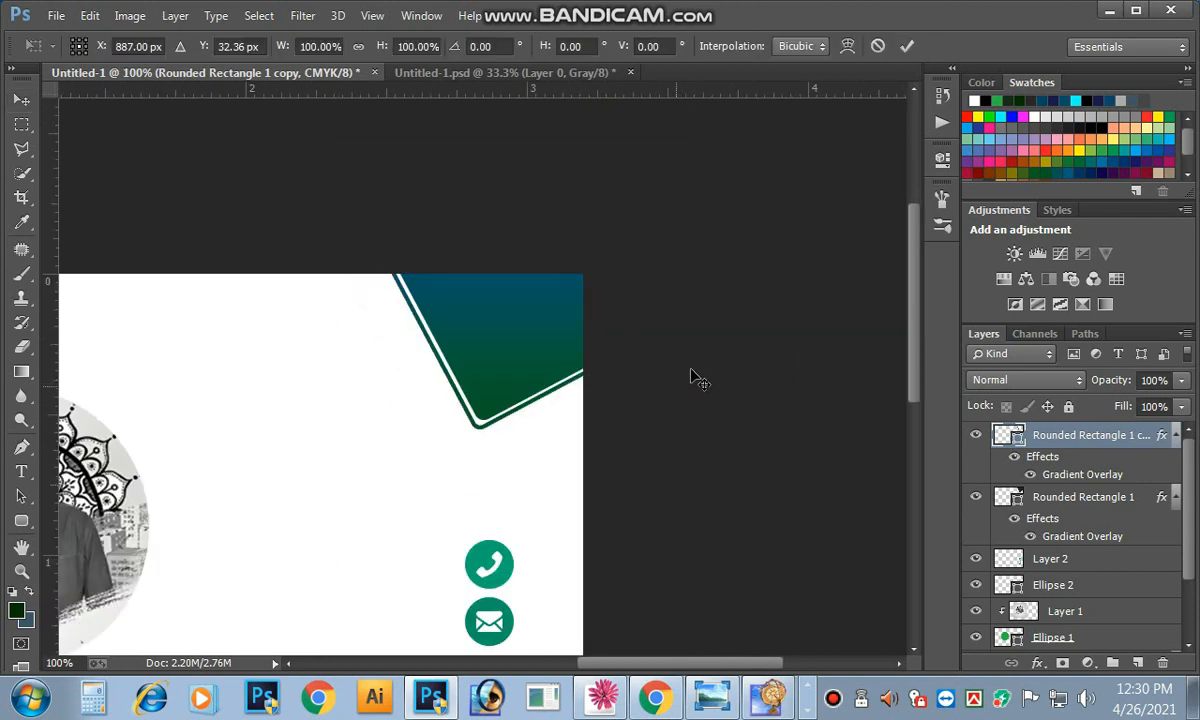
{"action": "left_click_drag", "start_coordinate": [640, 179], "coordinate": [651, 174]}
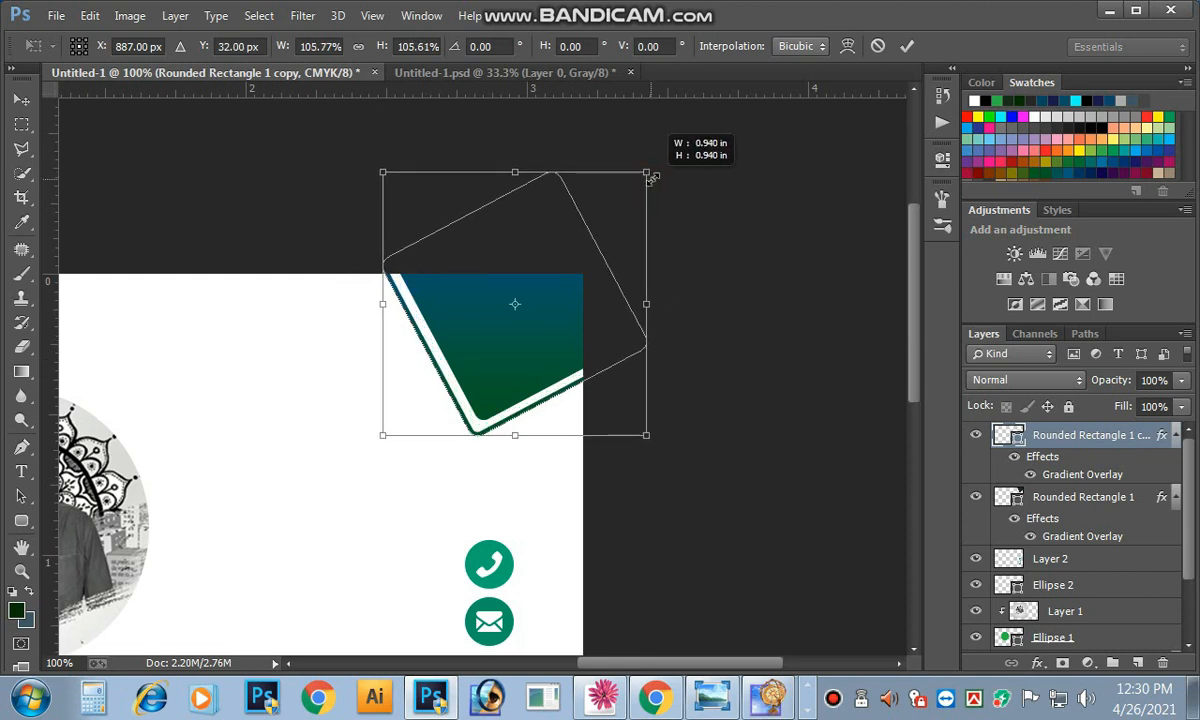
{"action": "key", "text": "Return"}
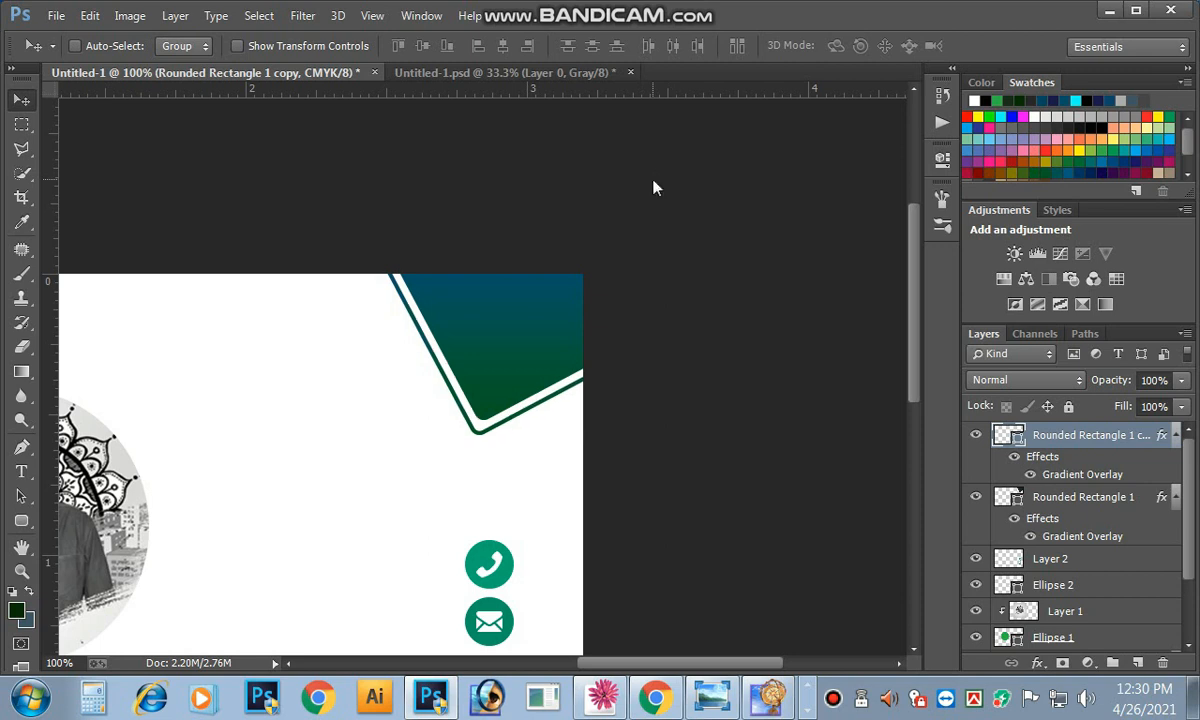
{"action": "key", "text": "ctrl+minus"}
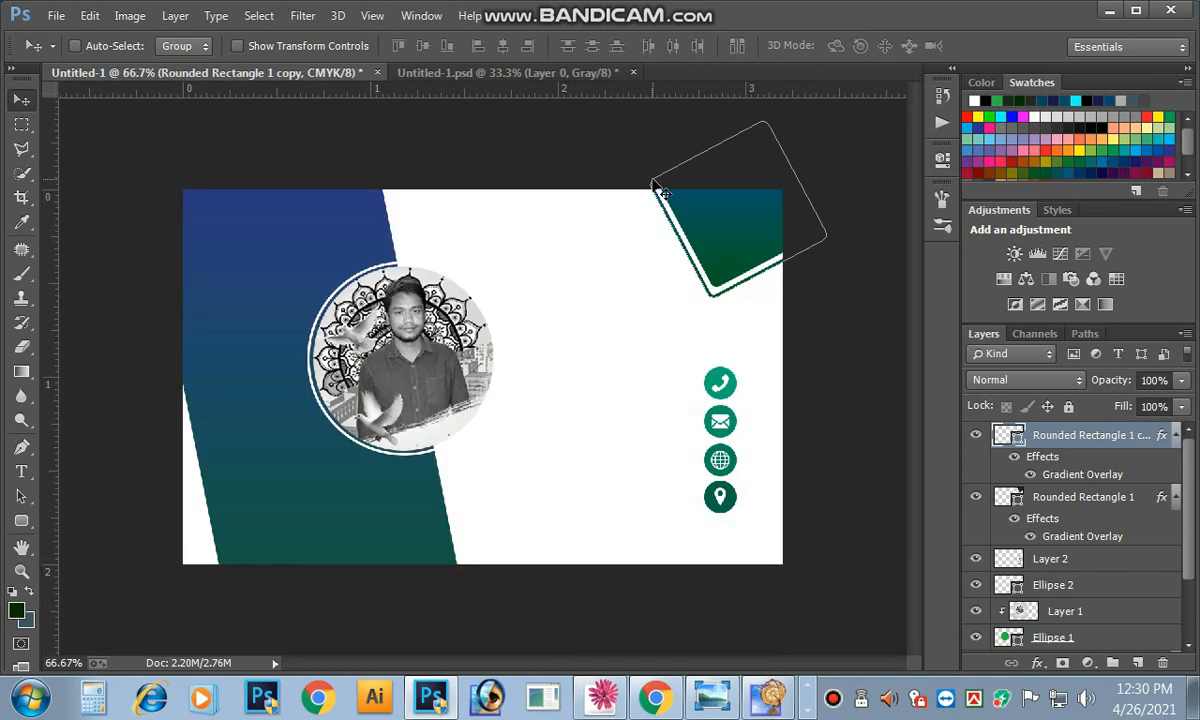
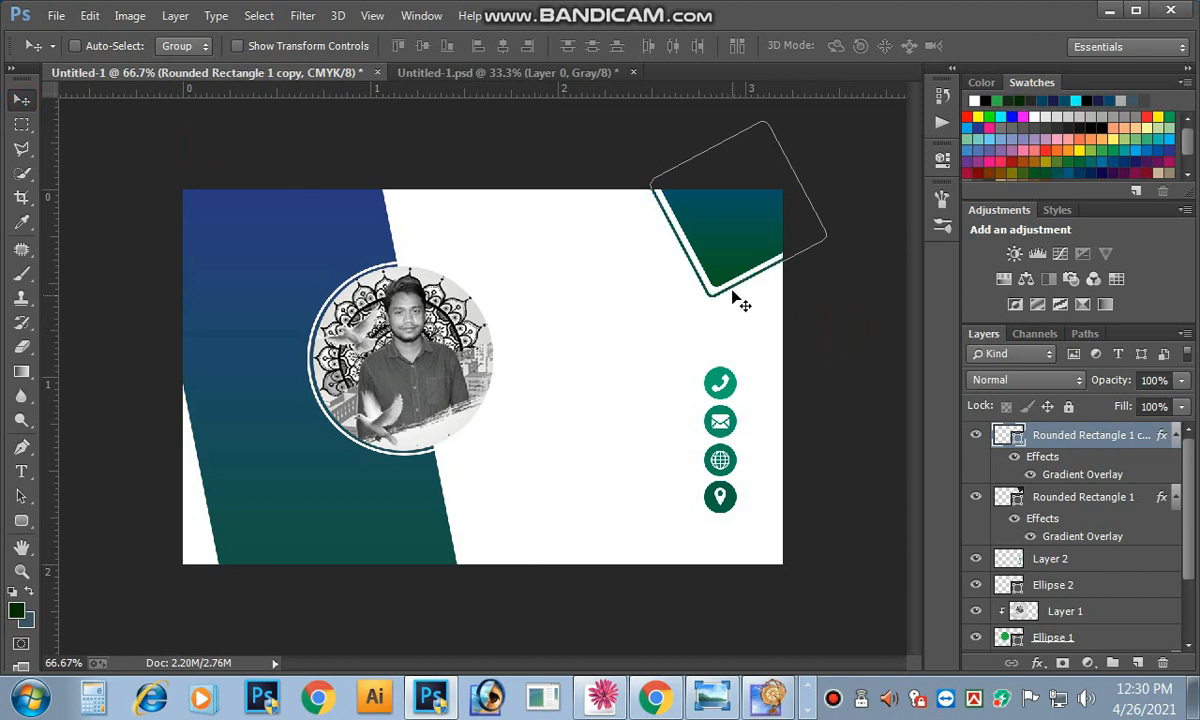
Step: Select the Ellipse 2 portrait circle layer, try moving the photo down, then undo the move
{"action": "right_click", "coordinate": [412, 378]}
{"action": "left_click", "coordinate": [401, 318]}
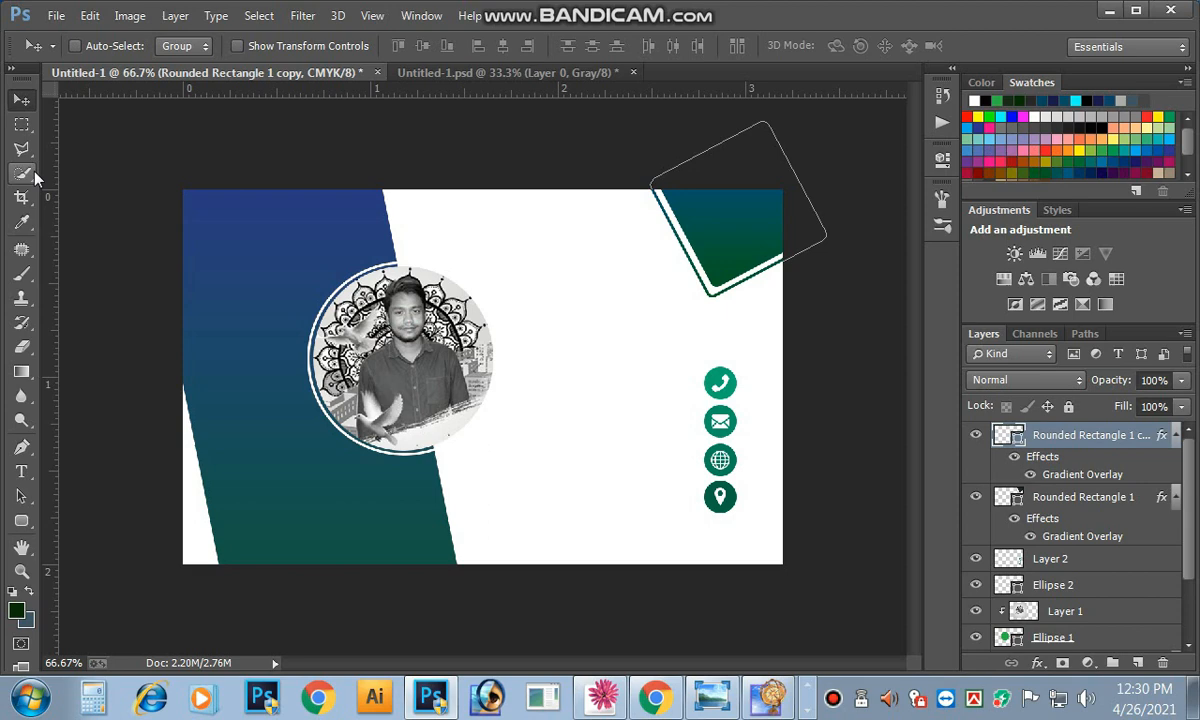
{"action": "right_click", "coordinate": [428, 341]}
{"action": "left_click", "coordinate": [444, 352]}
{"action": "left_click", "coordinate": [446, 355]}
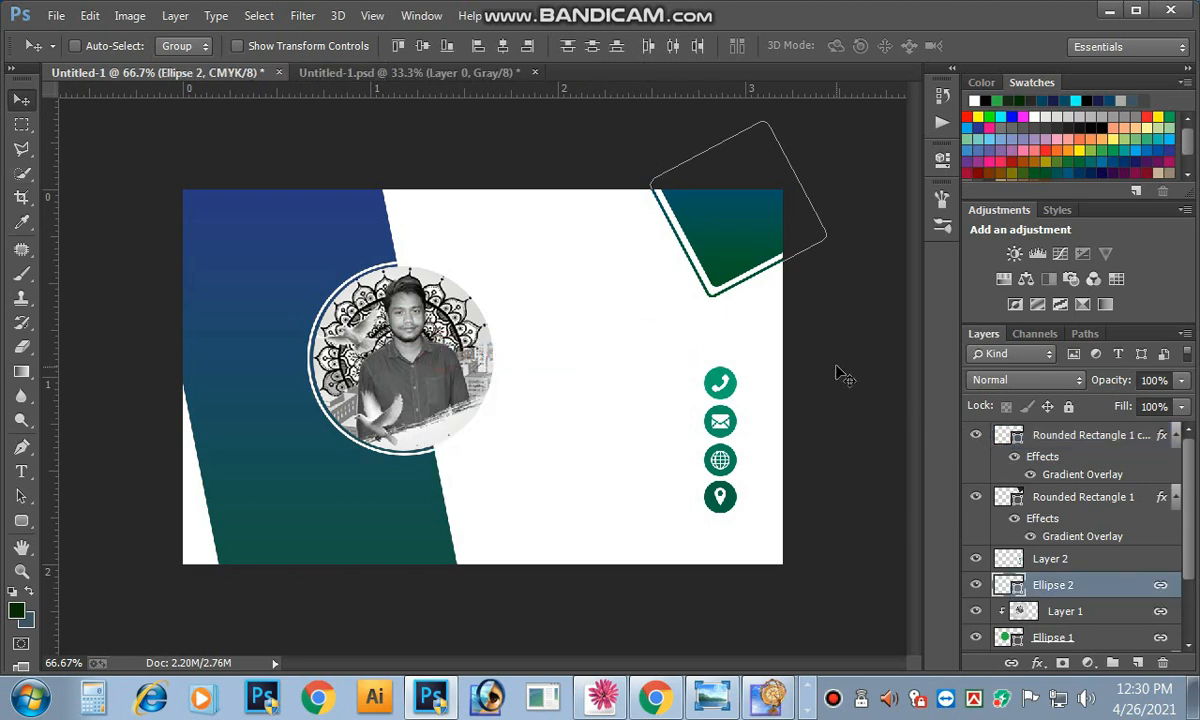
{"action": "left_click_drag", "start_coordinate": [842, 372], "coordinate": [838, 440]}
{"action": "key", "text": "ctrl+z"}
Step: Zoom and pan around the top-right corner shape to inspect it
{"action": "left_click", "coordinate": [773, 221], "text": "ctrl"}
{"action": "left_click_drag", "start_coordinate": [790, 249], "coordinate": [750, 254]}
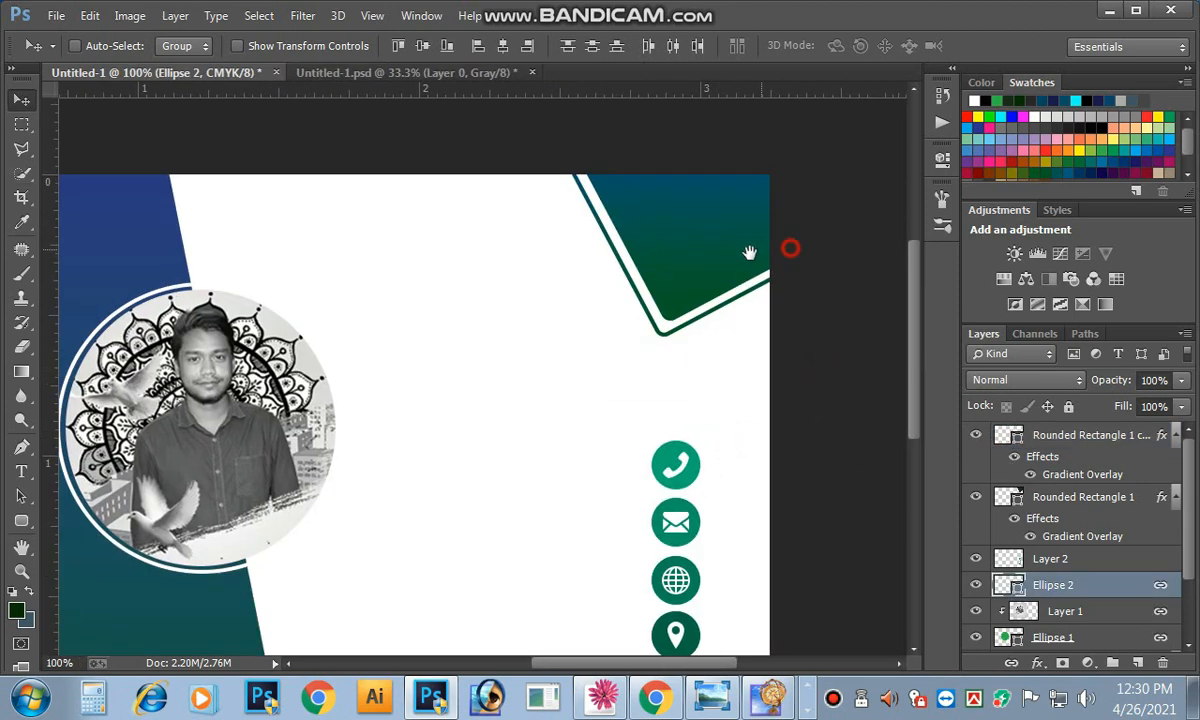
{"action": "left_click_drag", "start_coordinate": [705, 333], "coordinate": [712, 312]}
{"action": "key", "text": "ctrl+minus"}
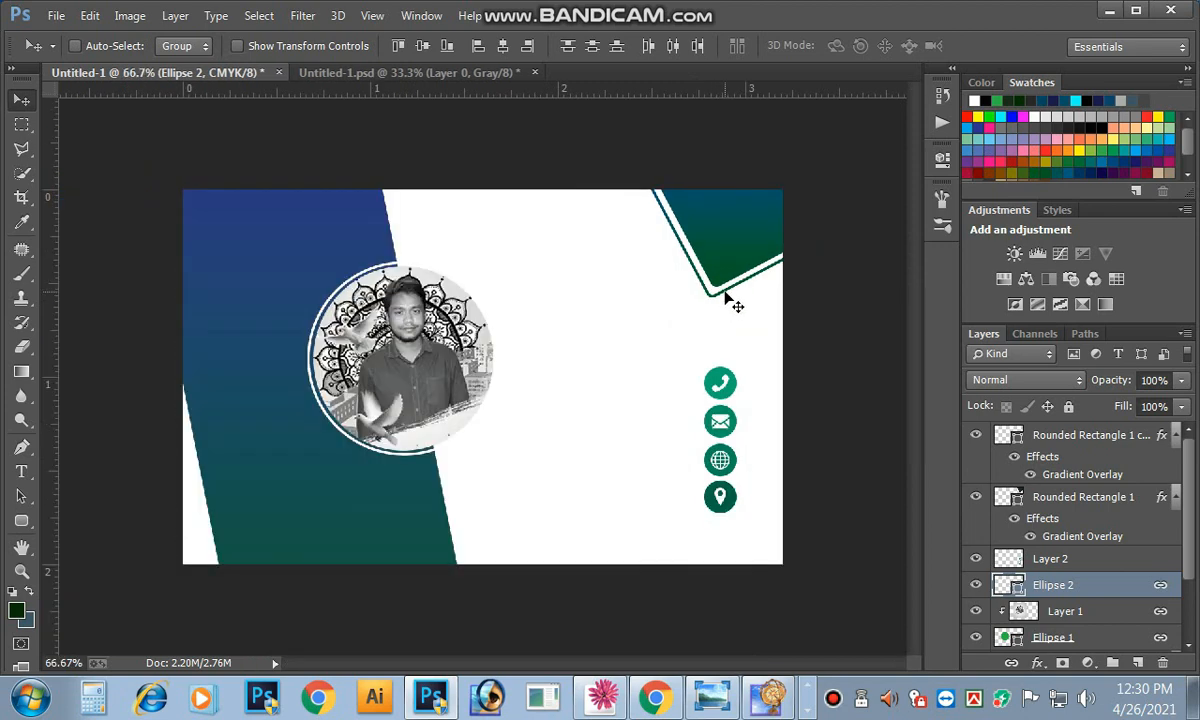
{"action": "left_click", "coordinate": [726, 298]}
{"action": "key", "text": "space"}
{"action": "left_click", "coordinate": [600, 410]}
{"action": "left_click", "coordinate": [668, 431]}
{"action": "left_click", "coordinate": [708, 372]}
Step: Select Rounded Rectangle 1 copy and Rounded Rectangle 1, undoing a trial move and delete
{"action": "right_click", "coordinate": [720, 228]}
{"action": "left_click", "coordinate": [780, 241]}
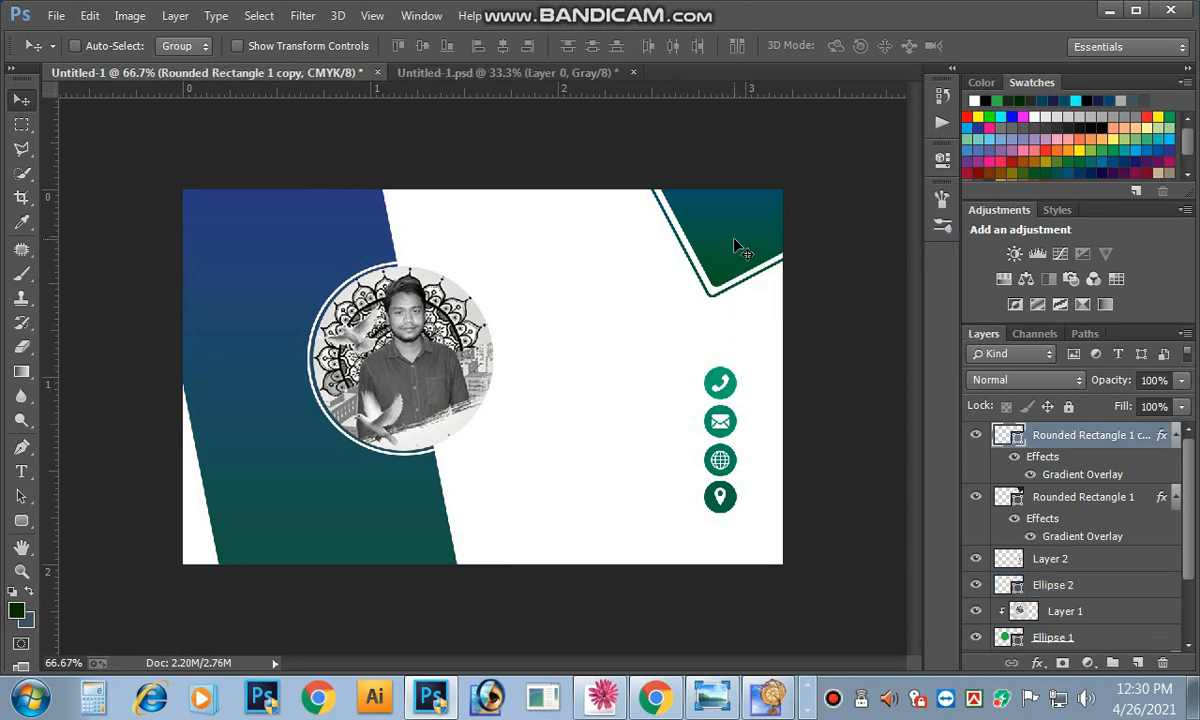
{"action": "left_click", "coordinate": [1006, 492], "text": "shift"}
{"action": "left_click_drag", "start_coordinate": [756, 269], "coordinate": [772, 271]}
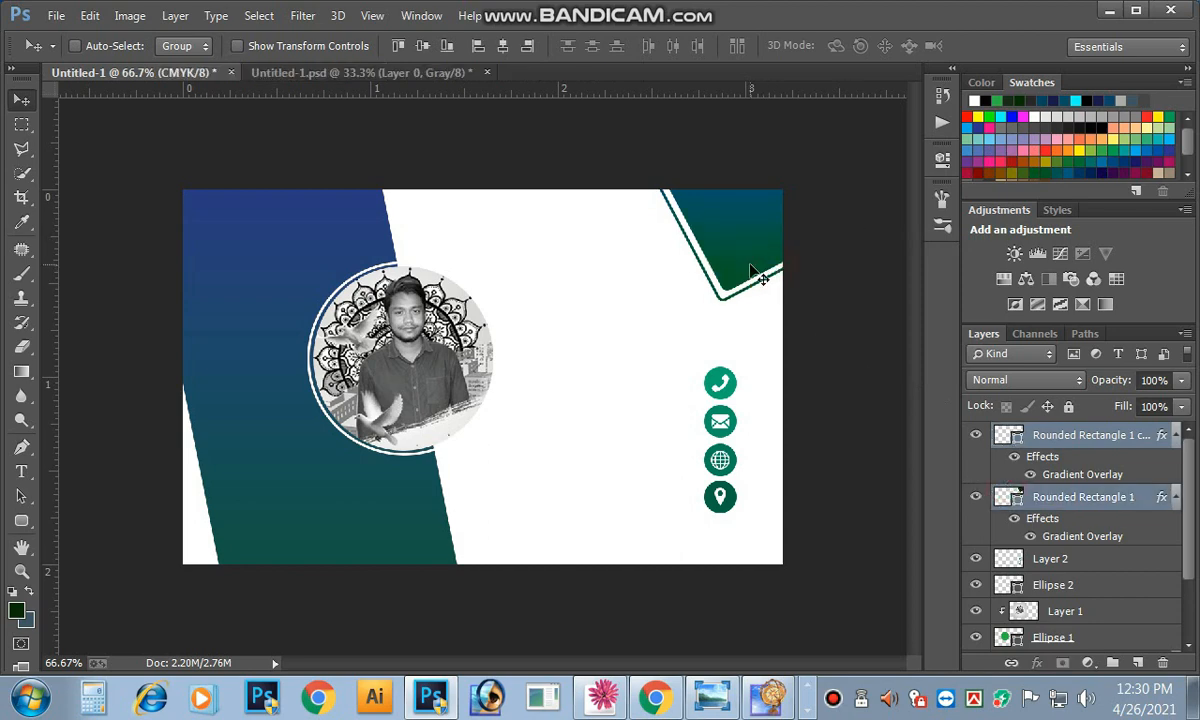
{"action": "key", "text": "ctrl+z"}
{"action": "key", "text": "Delete"}
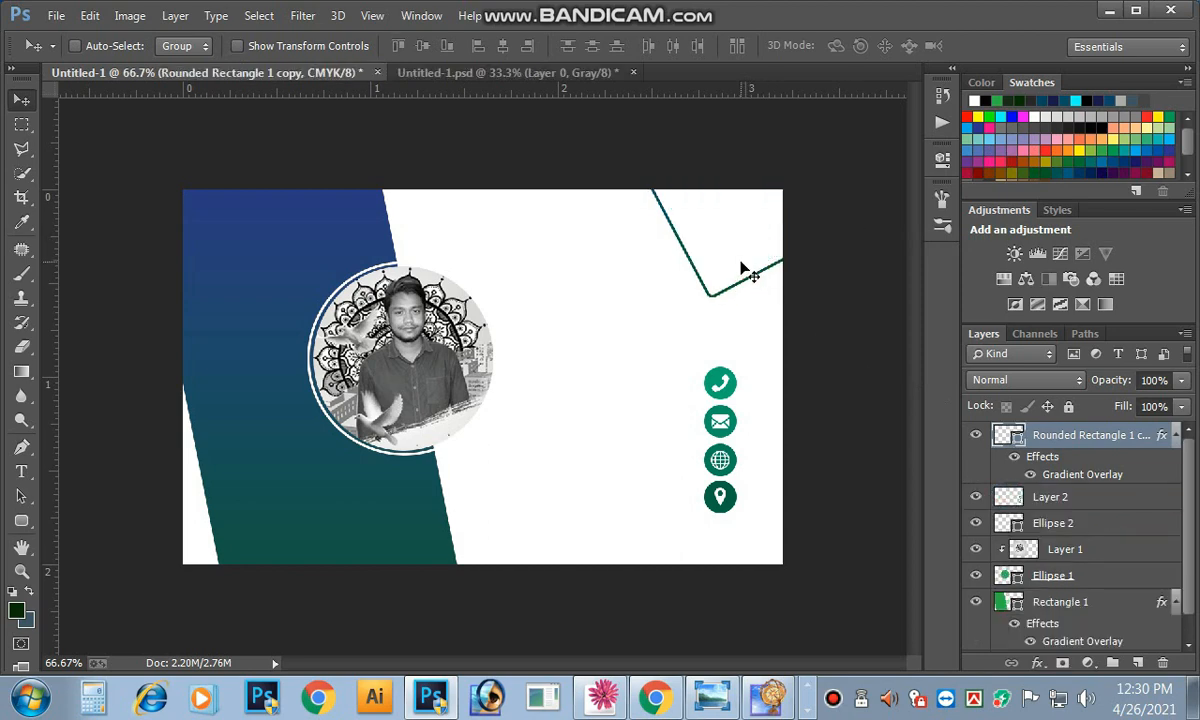
{"action": "key", "text": "ctrl+z"}
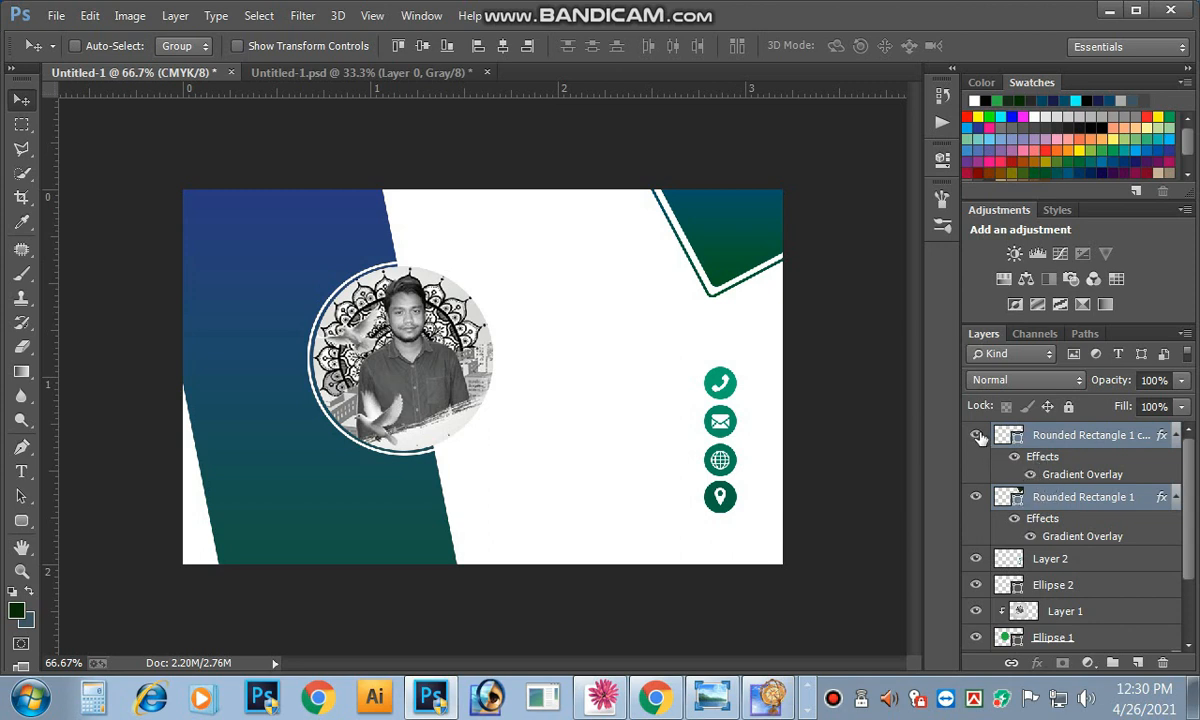
Step: Toggle the two corner layers' visibility to check them, then reselect both rounded rectangles
{"action": "left_click", "coordinate": [976, 435]}
{"action": "left_click", "coordinate": [976, 435]}
{"action": "left_click", "coordinate": [976, 497]}
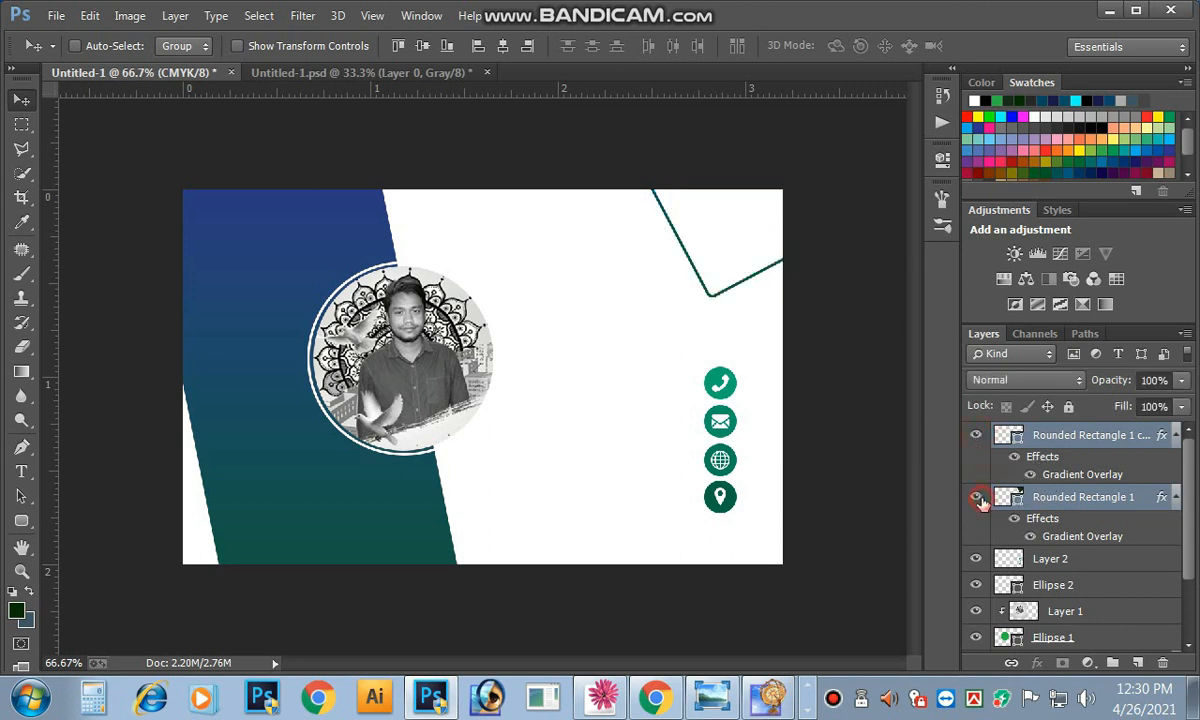
{"action": "left_click", "coordinate": [977, 498]}
{"action": "left_click", "coordinate": [1038, 463]}
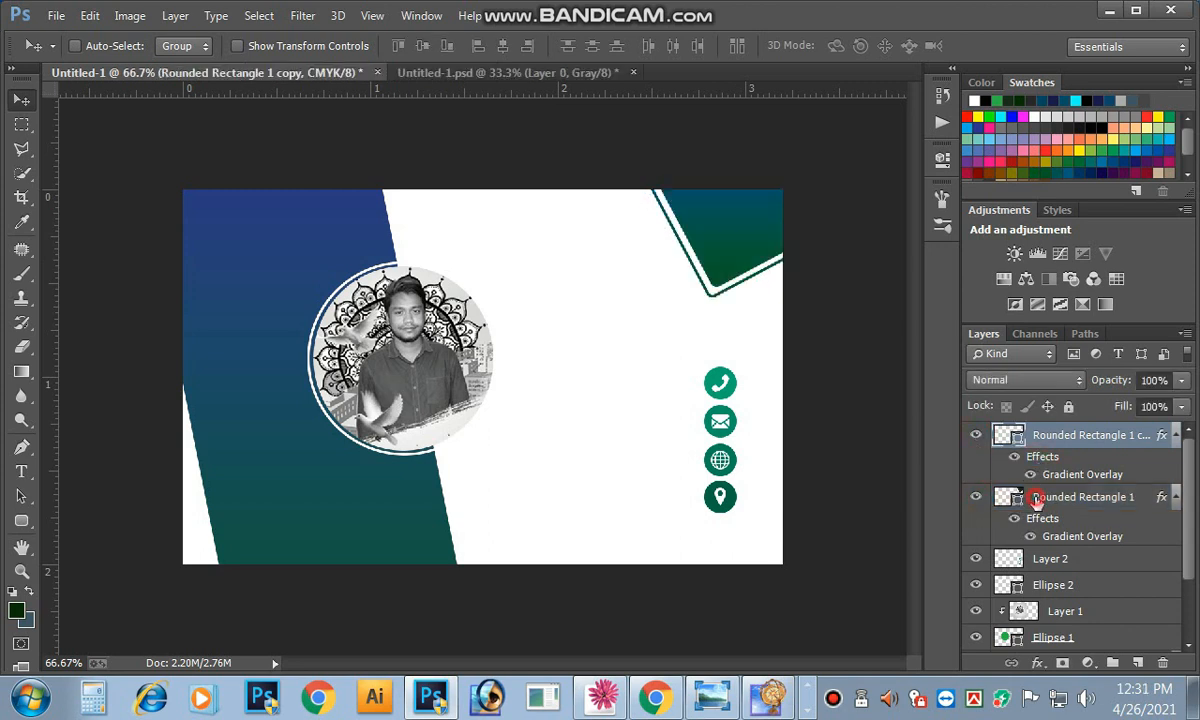
{"action": "left_click", "coordinate": [1037, 502], "text": "shift"}
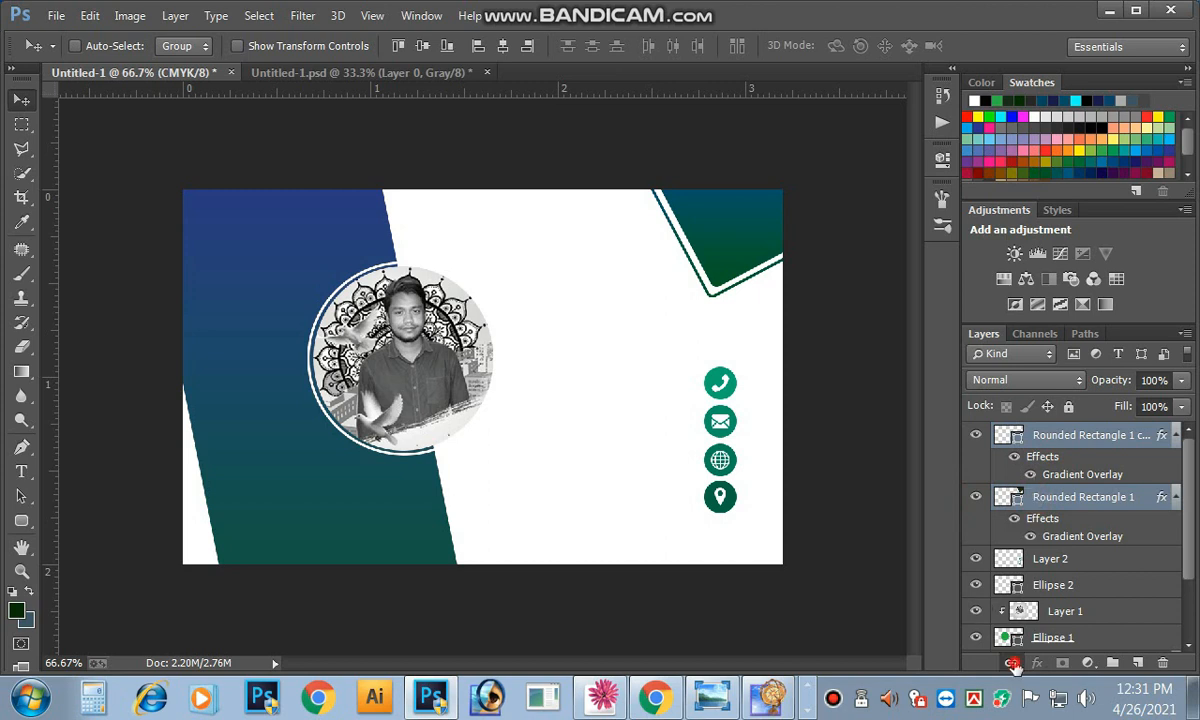
Step: Scale both corner shapes to 79.79% and nudge them one step right and up
{"action": "key", "text": "ctrl+t"}
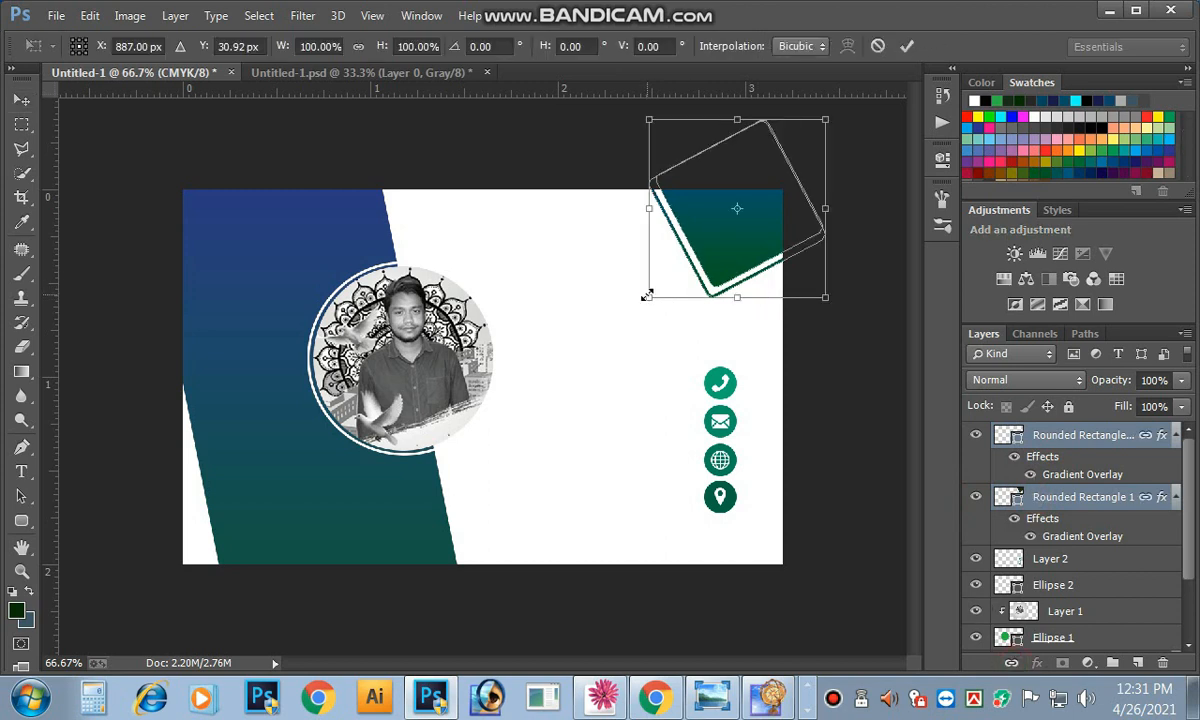
{"action": "left_click_drag", "start_coordinate": [645, 295], "coordinate": [667, 278]}
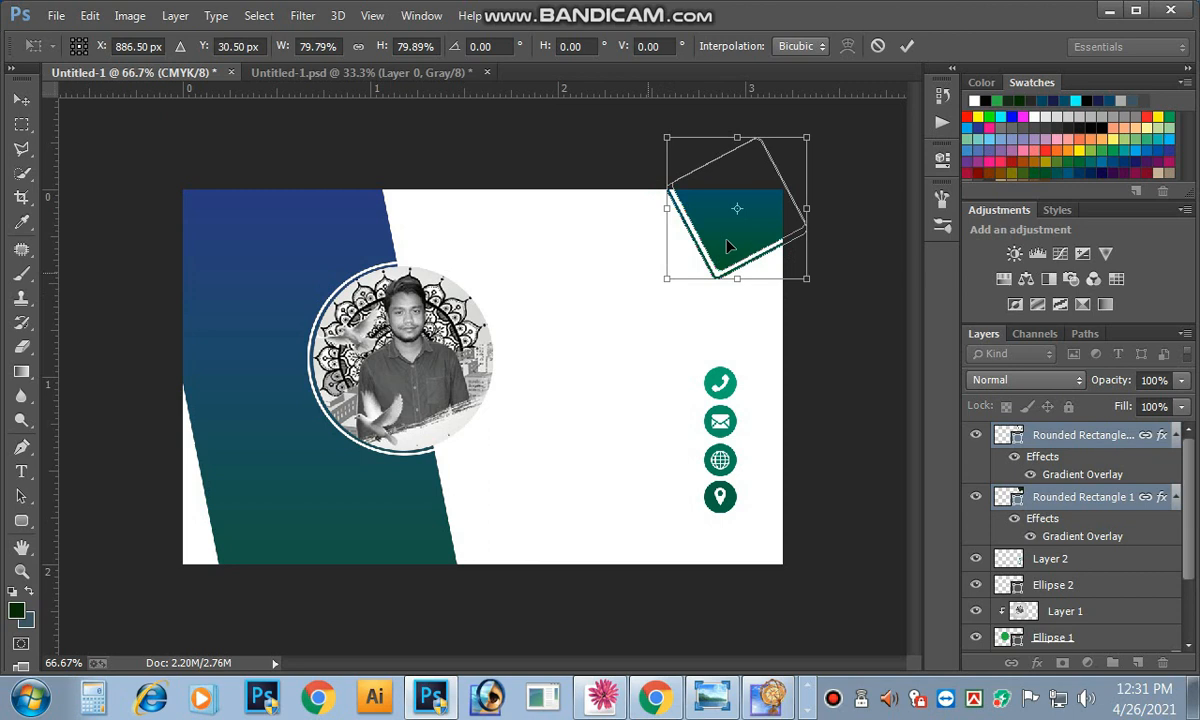
{"action": "left_click", "coordinate": [906, 47]}
{"action": "key", "text": "Right"}
{"action": "key", "text": "Right"}
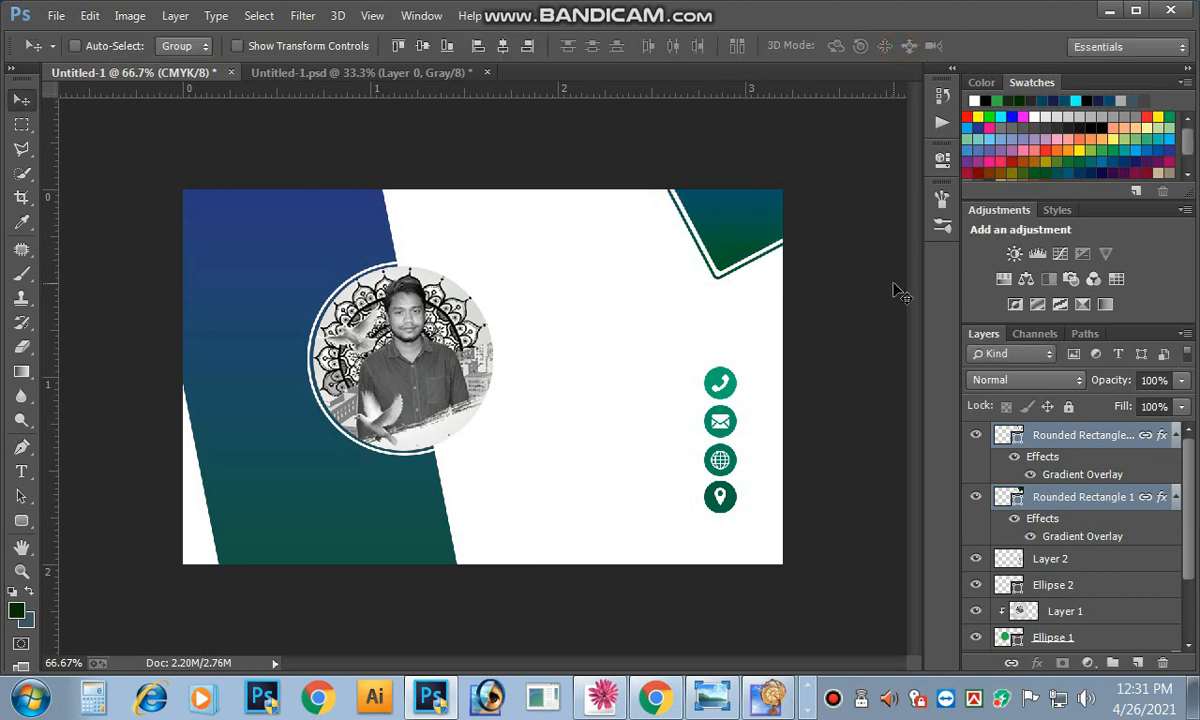
{"action": "key", "text": "Up"}
{"action": "key", "text": "Up"}
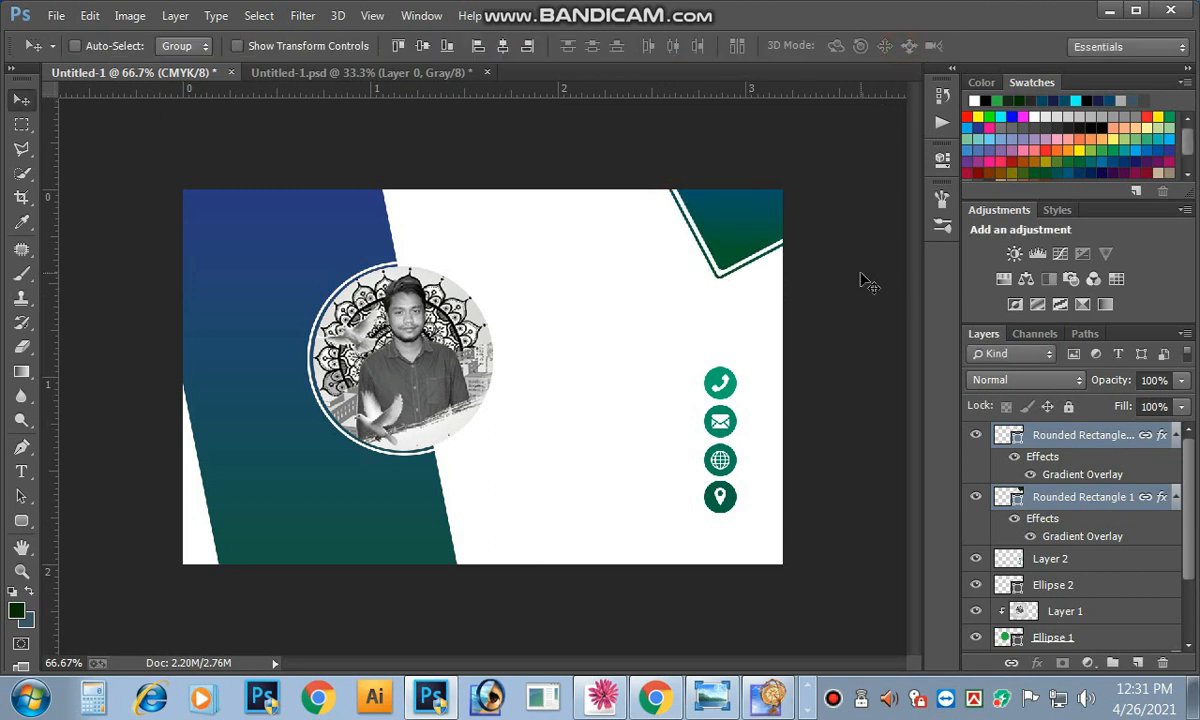
{"action": "left_click", "coordinate": [779, 312], "text": "ctrl"}
Step: Zoom in on the contact icons and start a text layer left of them with placeholder text
{"action": "left_click", "coordinate": [745, 346], "text": "ctrl"}
{"action": "left_click_drag", "start_coordinate": [659, 496], "coordinate": [718, 362]}
{"action": "left_click_drag", "start_coordinate": [590, 402], "coordinate": [571, 348]}
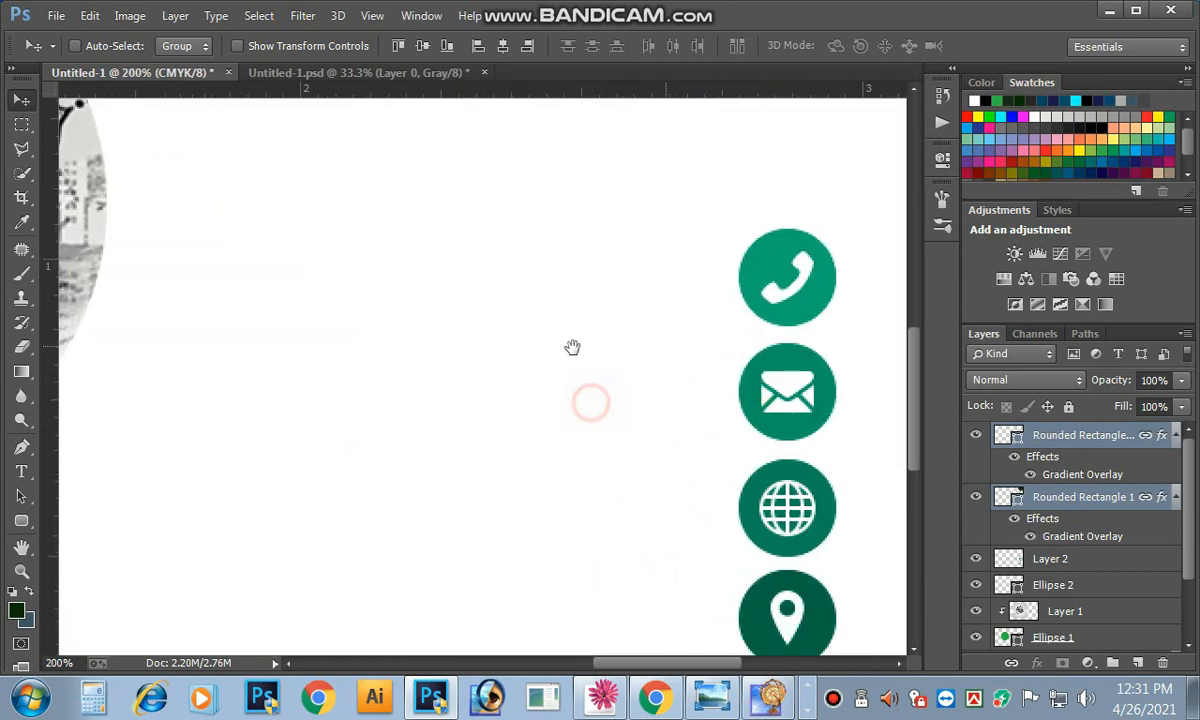
{"action": "left_click_drag", "start_coordinate": [279, 313], "coordinate": [496, 346]}
{"action": "left_click_drag", "start_coordinate": [578, 394], "coordinate": [170, 327]}
{"action": "left_click", "coordinate": [21, 471]}
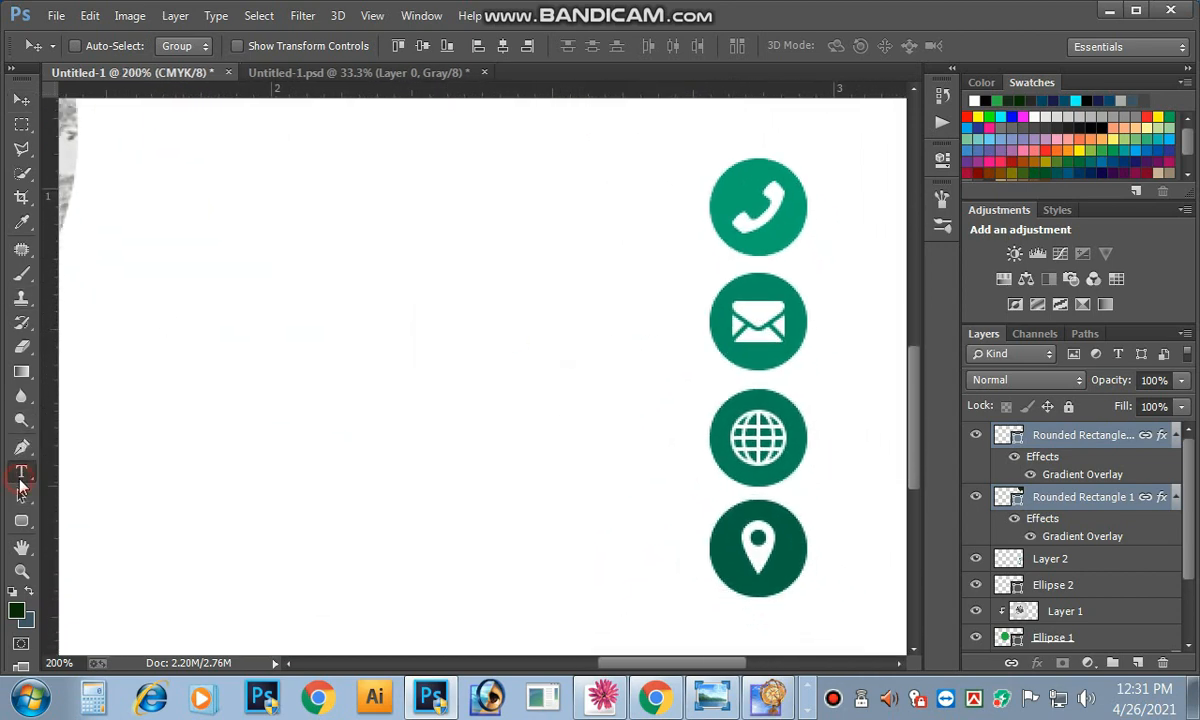
{"action": "left_click", "coordinate": [470, 440]}
{"action": "left_click", "coordinate": [469, 433], "text": "alt"}
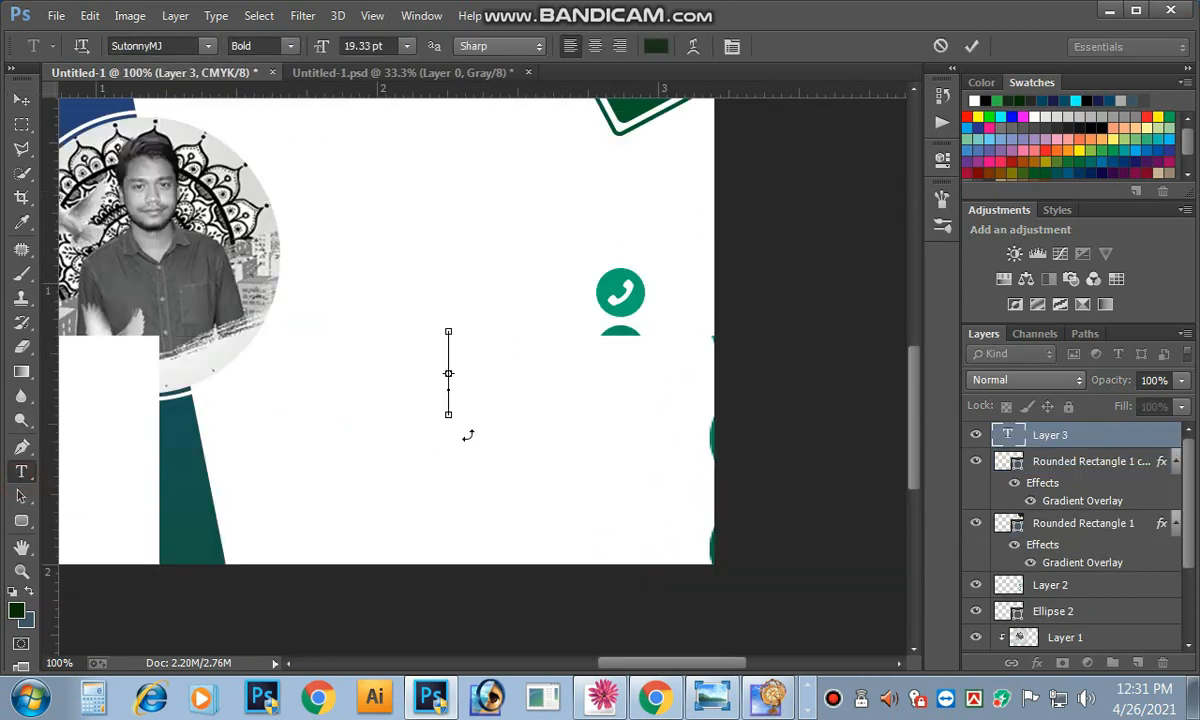
{"action": "type", "text": "s "}
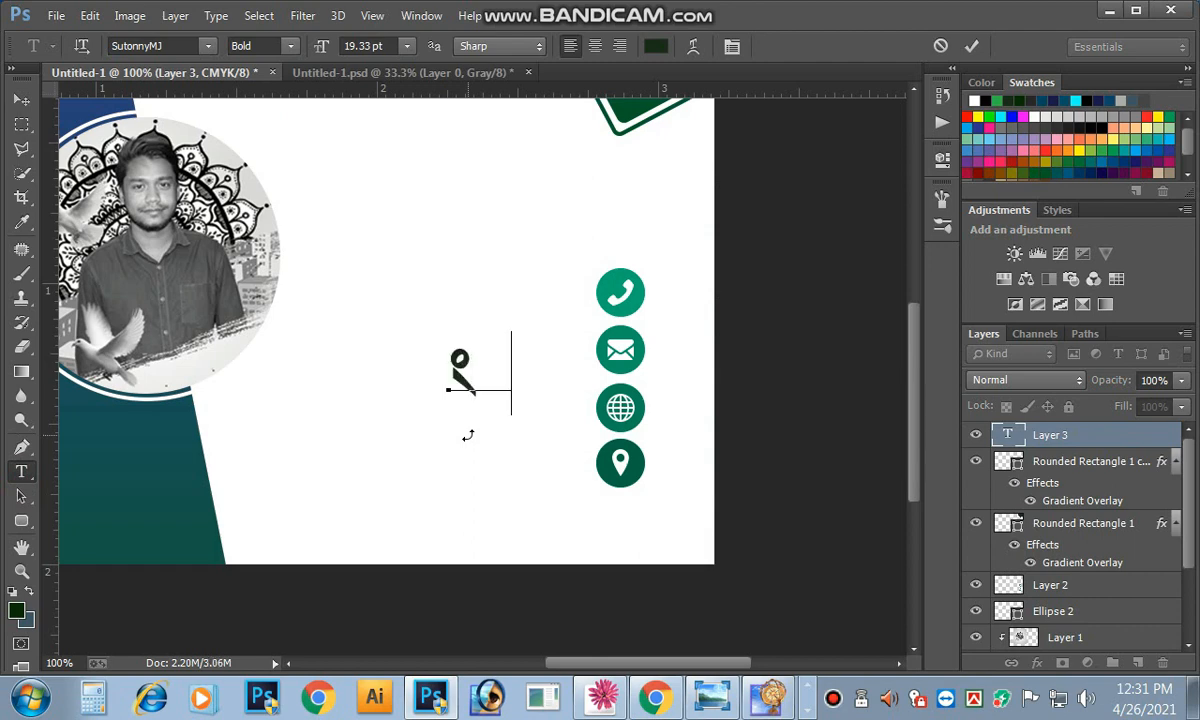
{"action": "type", "text": "ff"}
Step: Set the text font to Arial Narrow and type the phone number
{"action": "key", "text": "ctrl+a"}
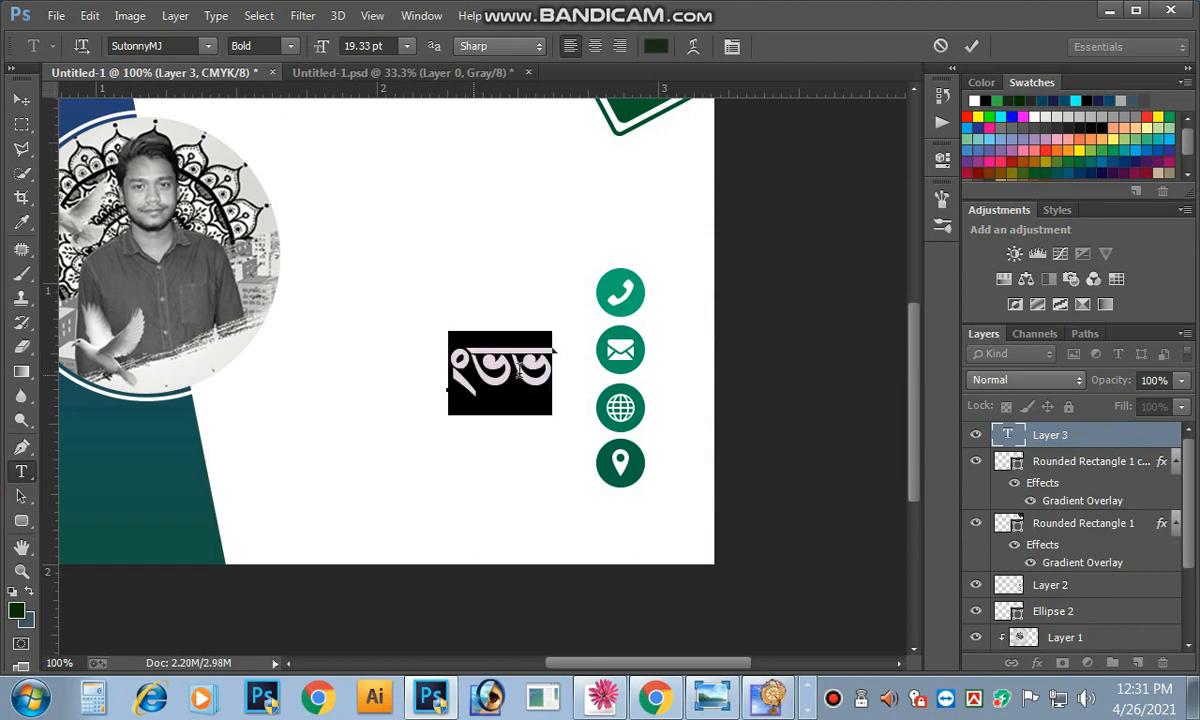
{"action": "left_click", "coordinate": [170, 40]}
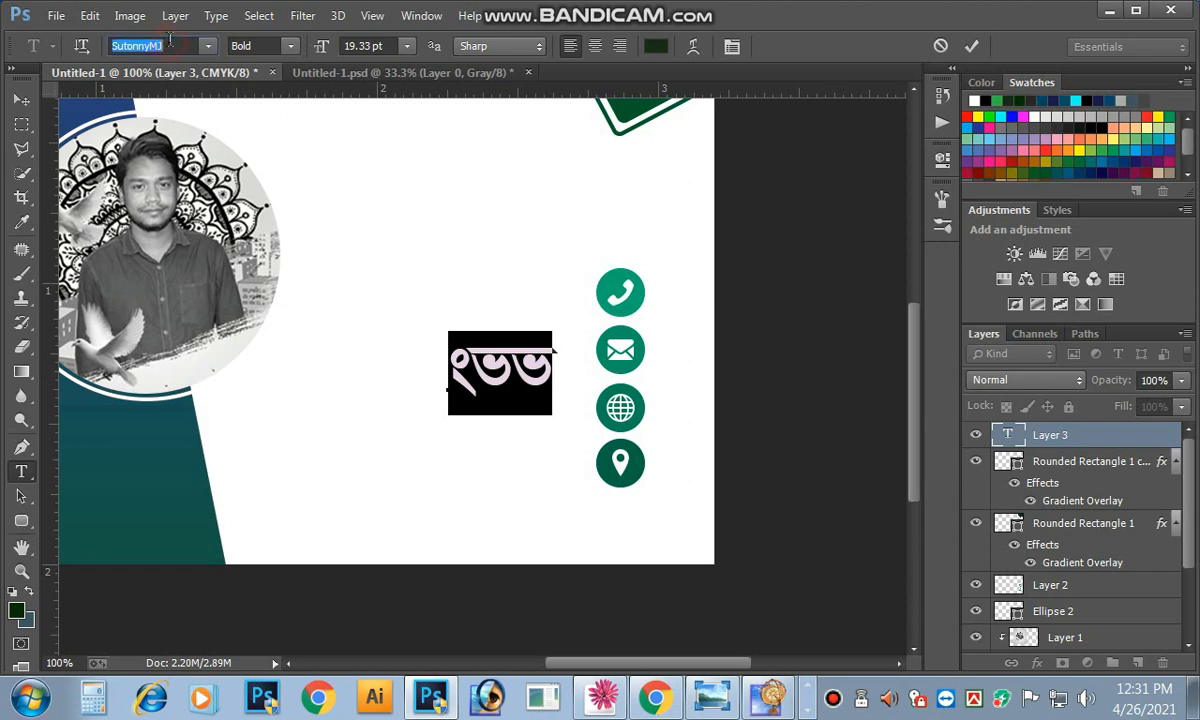
{"action": "type", "text": "Arial"}
{"action": "key", "text": "Return"}
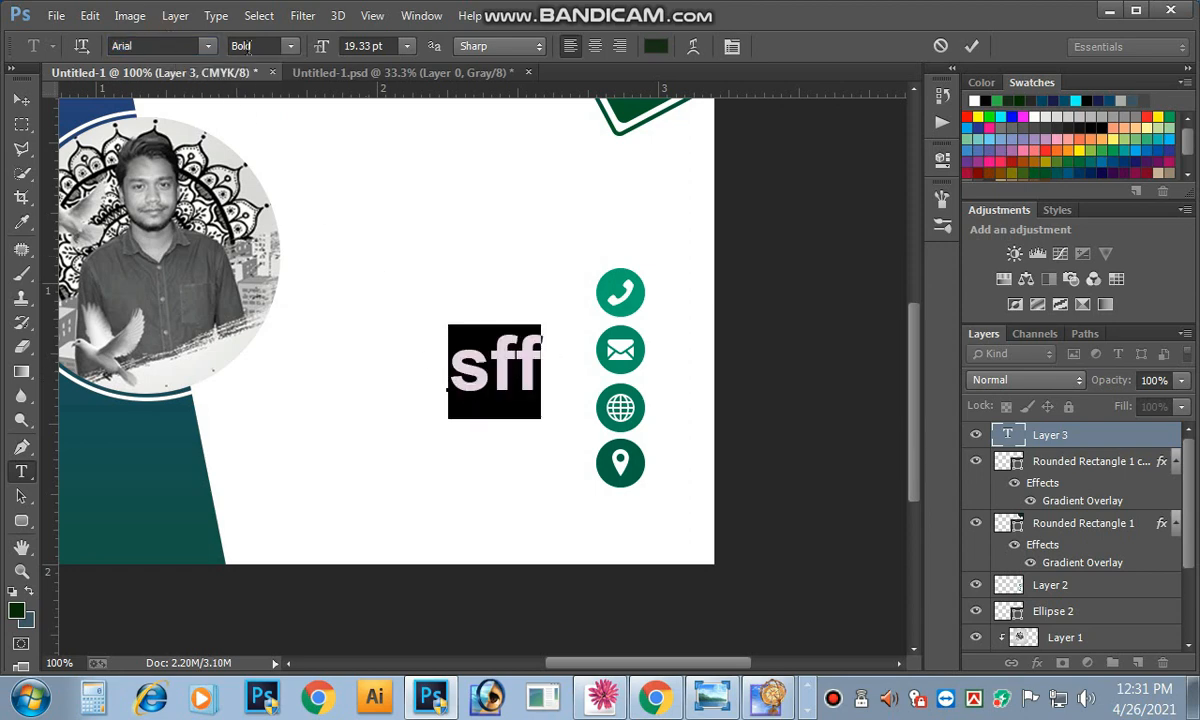
{"action": "left_click", "coordinate": [291, 46]}
{"action": "left_click", "coordinate": [258, 60]}
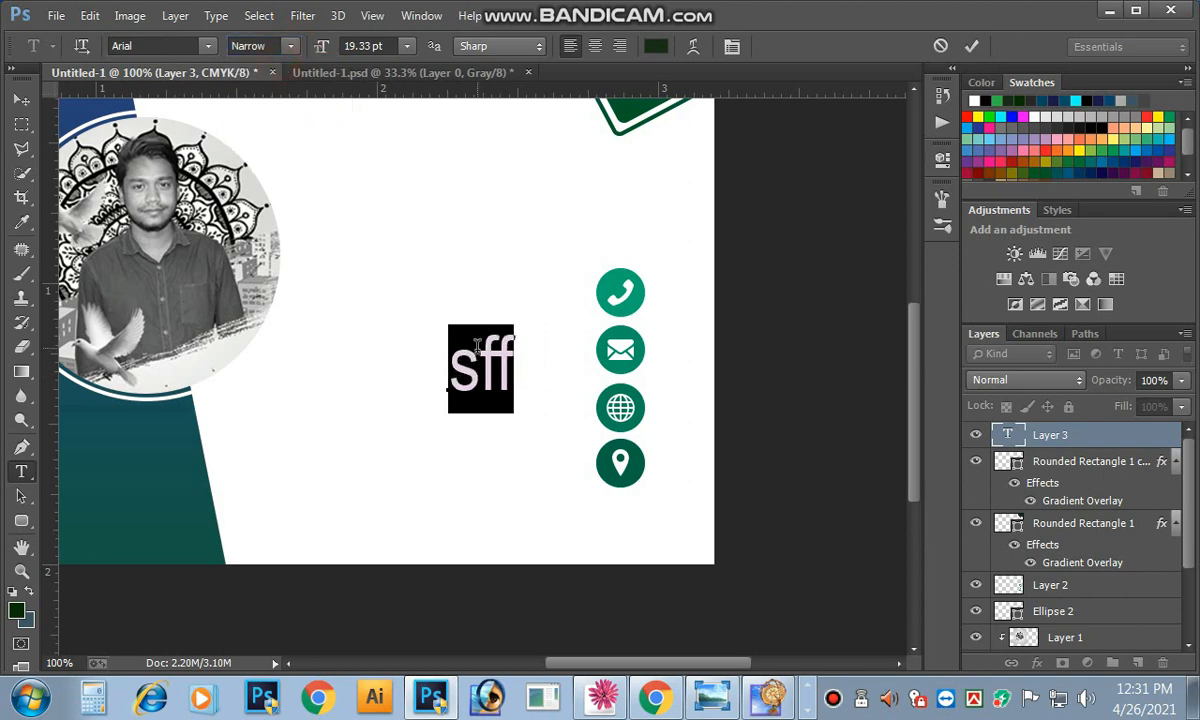
{"action": "key", "text": "ctrl+minus"}
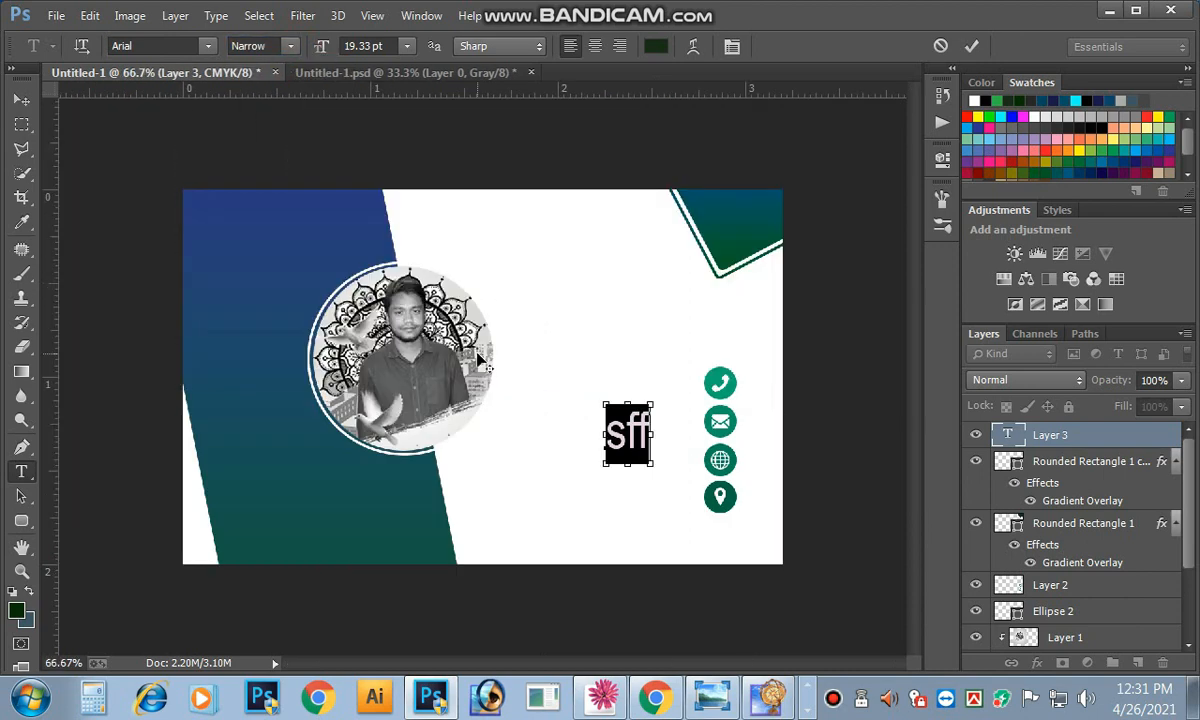
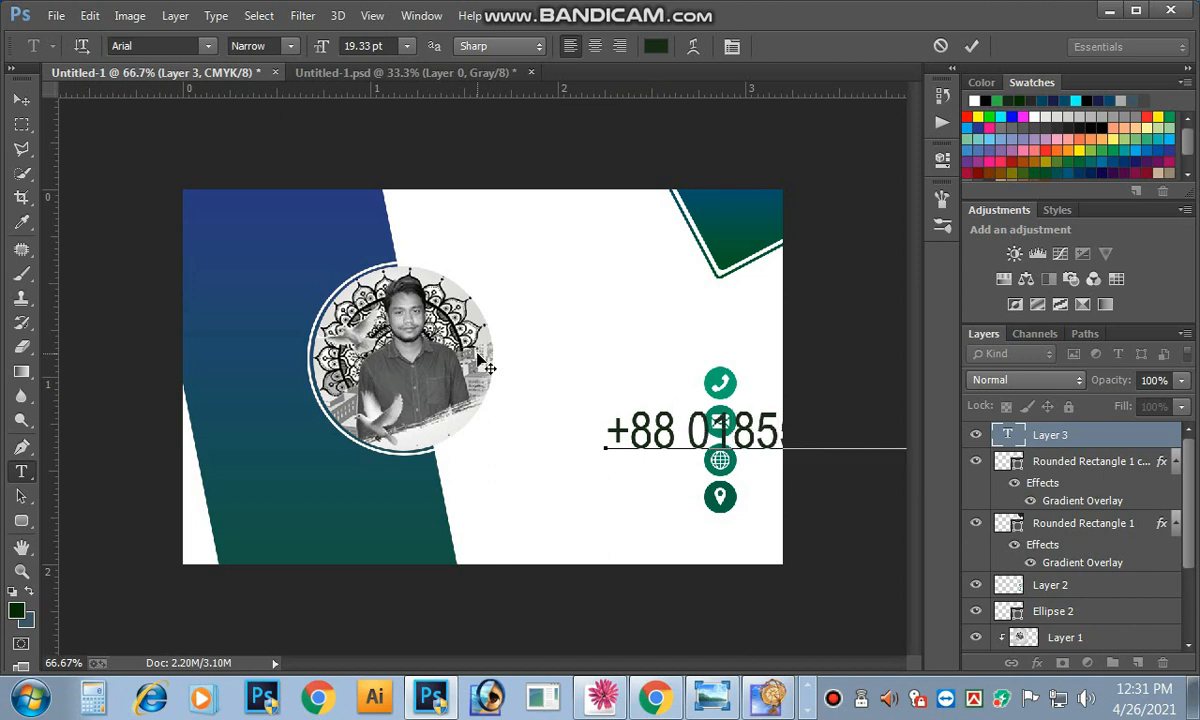
Step: Pick black for the phone number text in the Color Picker
{"action": "left_click", "coordinate": [657, 46]}
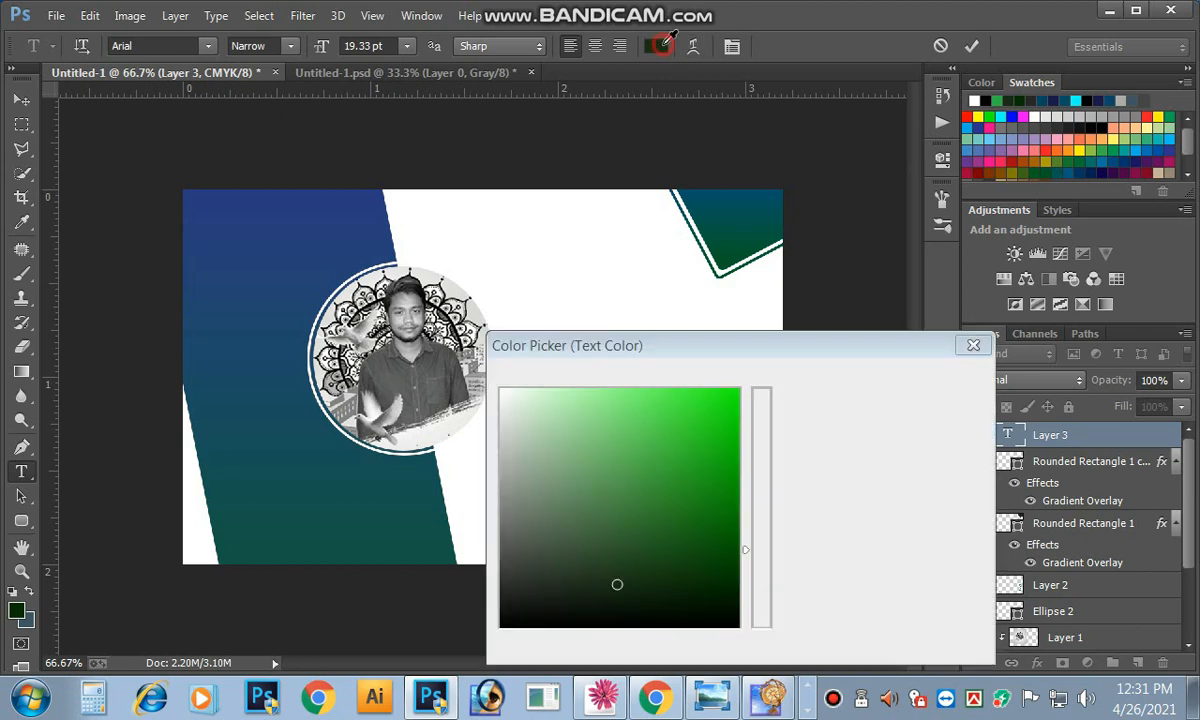
{"action": "left_click_drag", "start_coordinate": [543, 526], "coordinate": [457, 600]}
{"action": "left_click", "coordinate": [880, 378]}
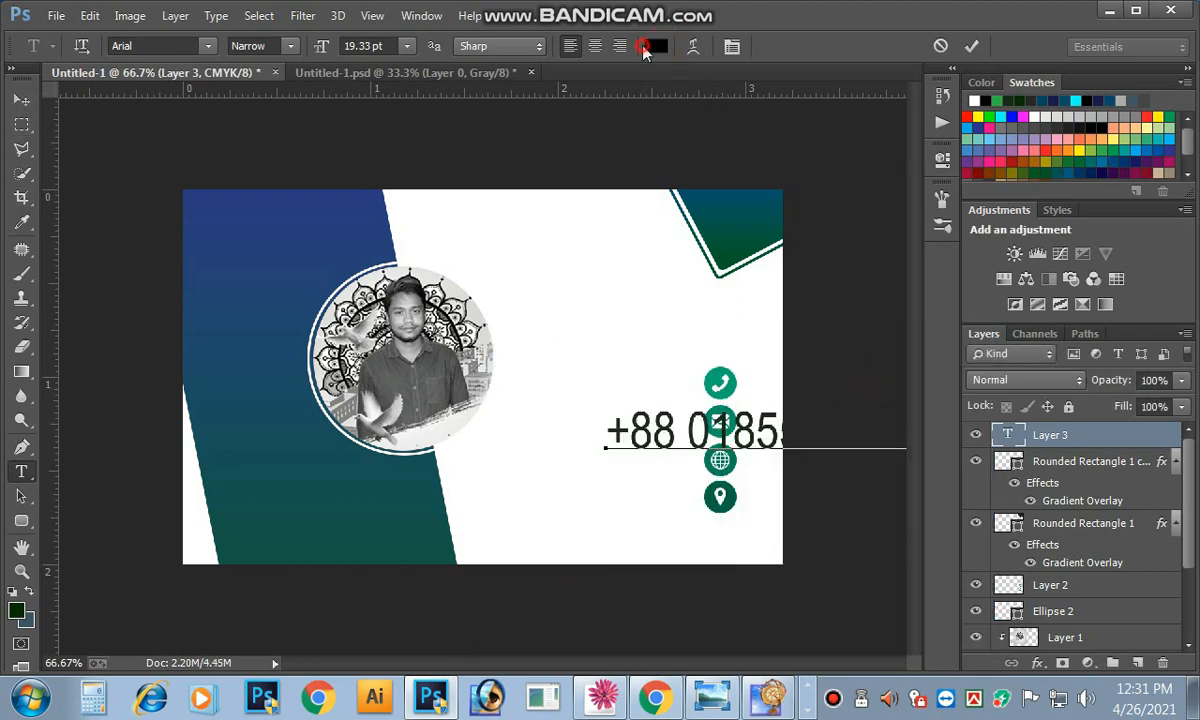
{"action": "left_click", "coordinate": [656, 46]}
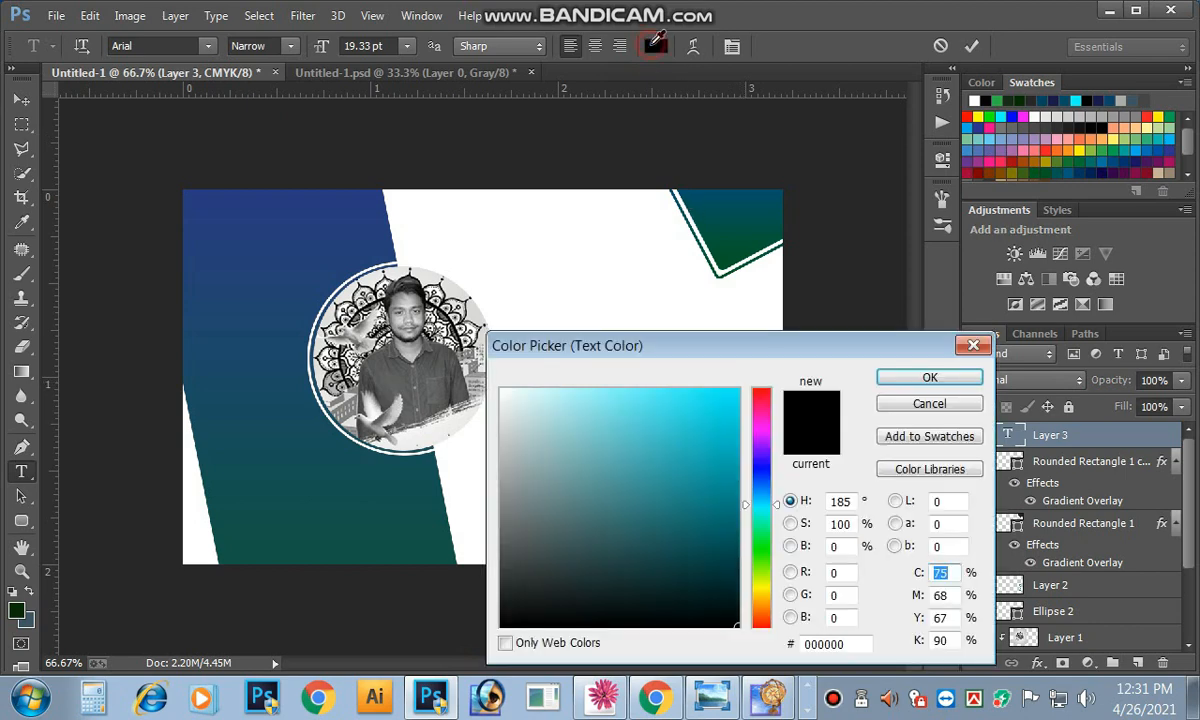
{"action": "mouse_move", "coordinate": [503, 560]}
{"action": "left_mouse_down"}
{"action": "mouse_move", "coordinate": [521, 615]}
{"action": "mouse_move", "coordinate": [447, 626]}
{"action": "left_mouse_up"}
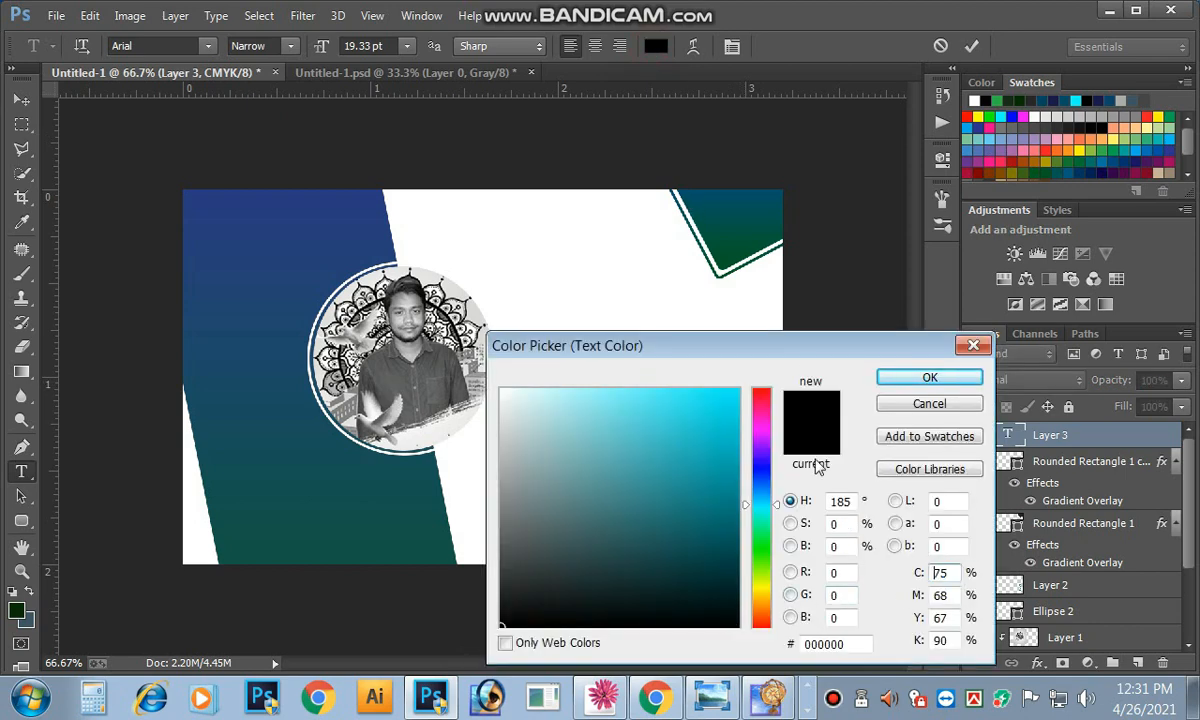
{"action": "left_click", "coordinate": [912, 376]}
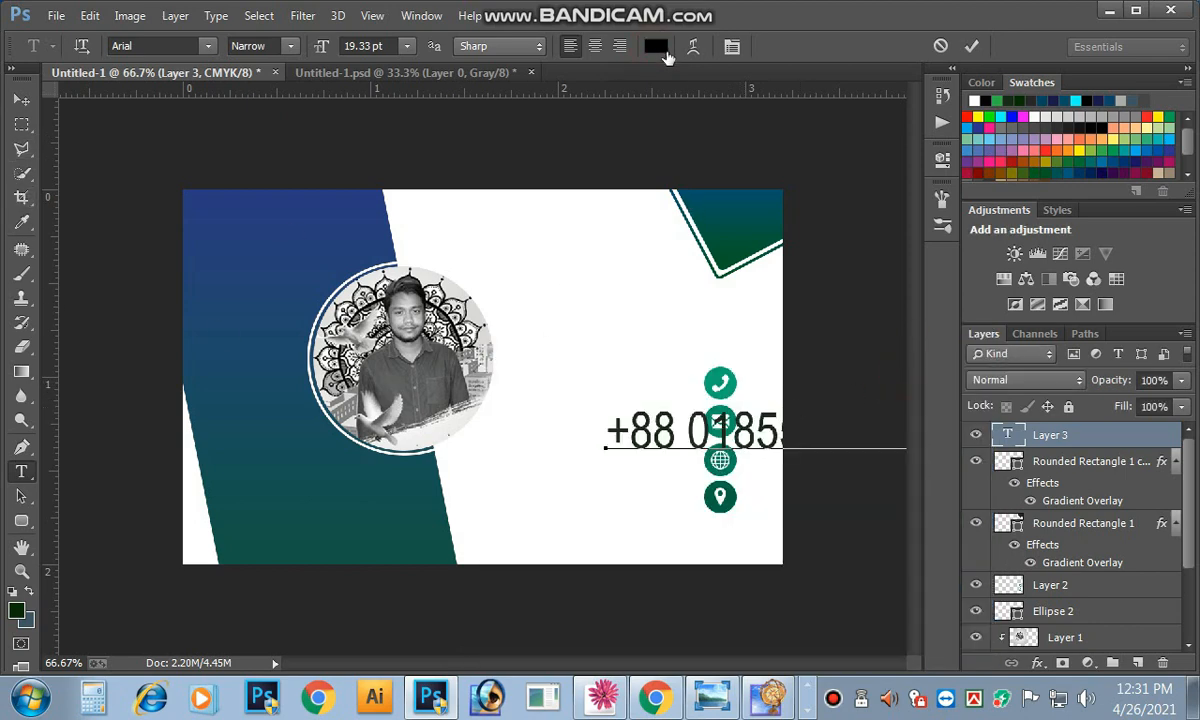
Step: Set the text colour to C0 M0 Y0 K100 and move the phone number left beside the icons
{"action": "left_click", "coordinate": [658, 46]}
{"action": "type", "text": "0"}
{"action": "key", "text": "Tab"}
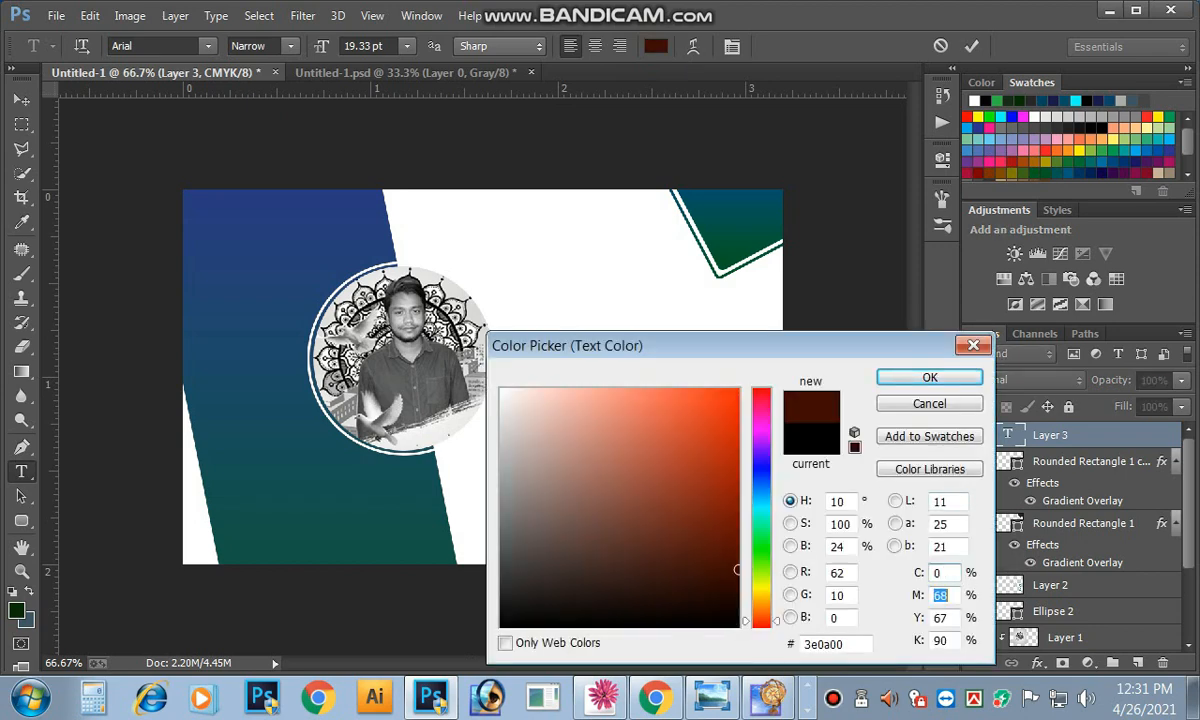
{"action": "type", "text": "0"}
{"action": "key", "text": "Tab"}
{"action": "type", "text": "0"}
{"action": "key", "text": "Tab"}
{"action": "type", "text": "100"}
{"action": "key", "text": "Return"}
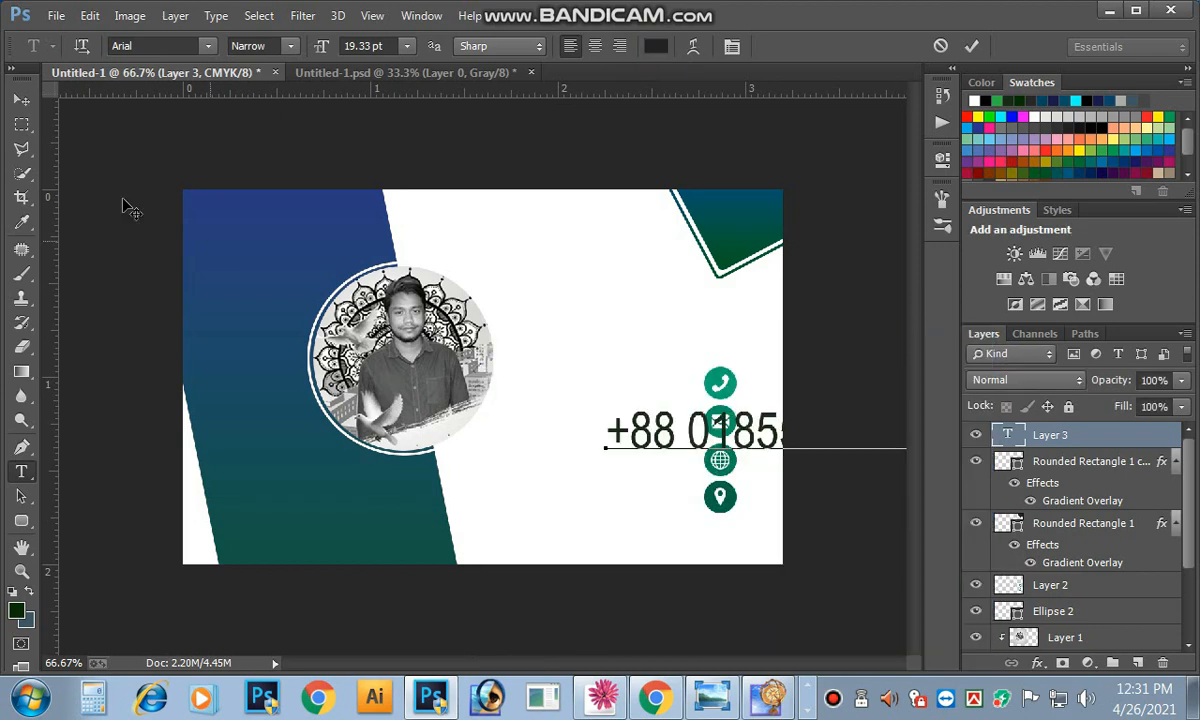
{"action": "left_click", "coordinate": [21, 100]}
{"action": "left_click_drag", "start_coordinate": [683, 423], "coordinate": [539, 433]}
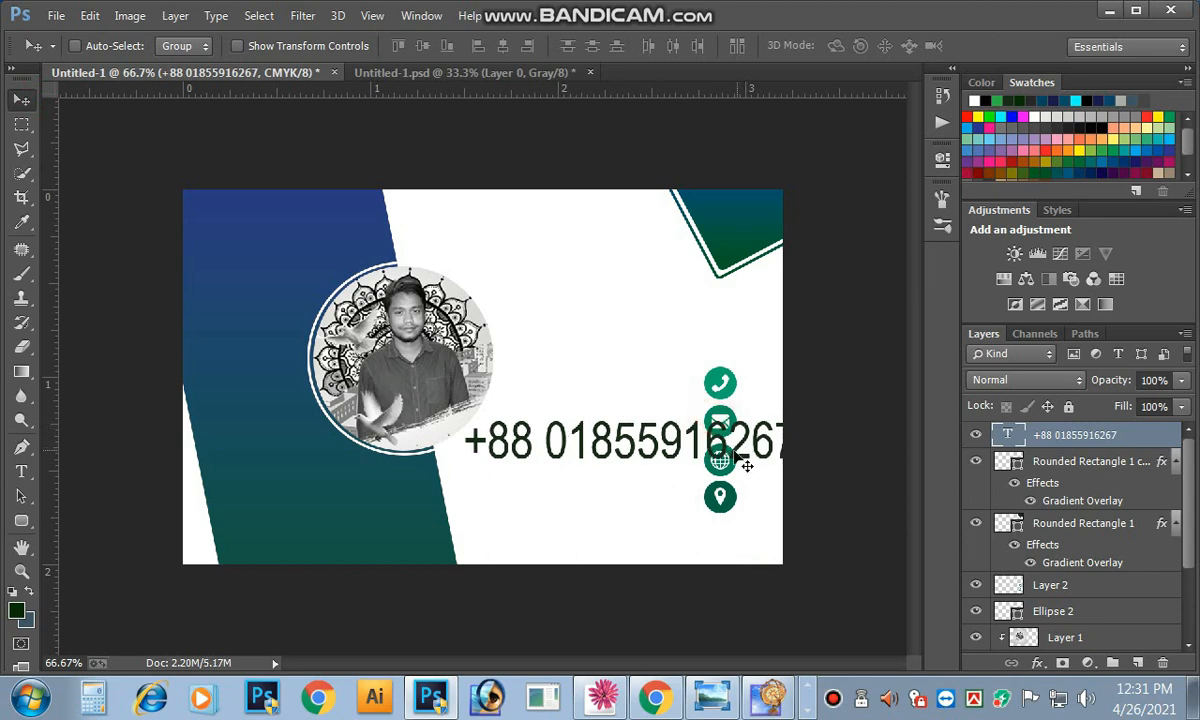
Step: Shrink the phone number to about half size and move it up beside the phone icon
{"action": "key", "text": "ctrl+t"}
{"action": "left_click_drag", "start_coordinate": [462, 413], "coordinate": [548, 430]}
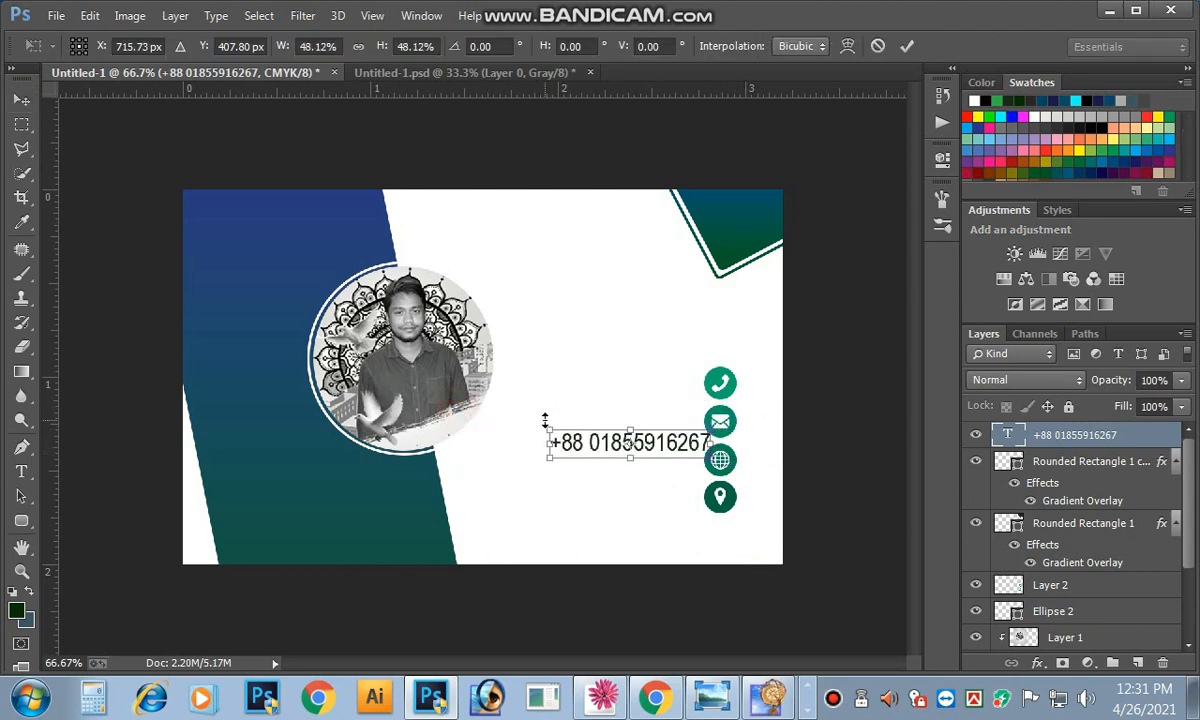
{"action": "left_click", "coordinate": [22, 100]}
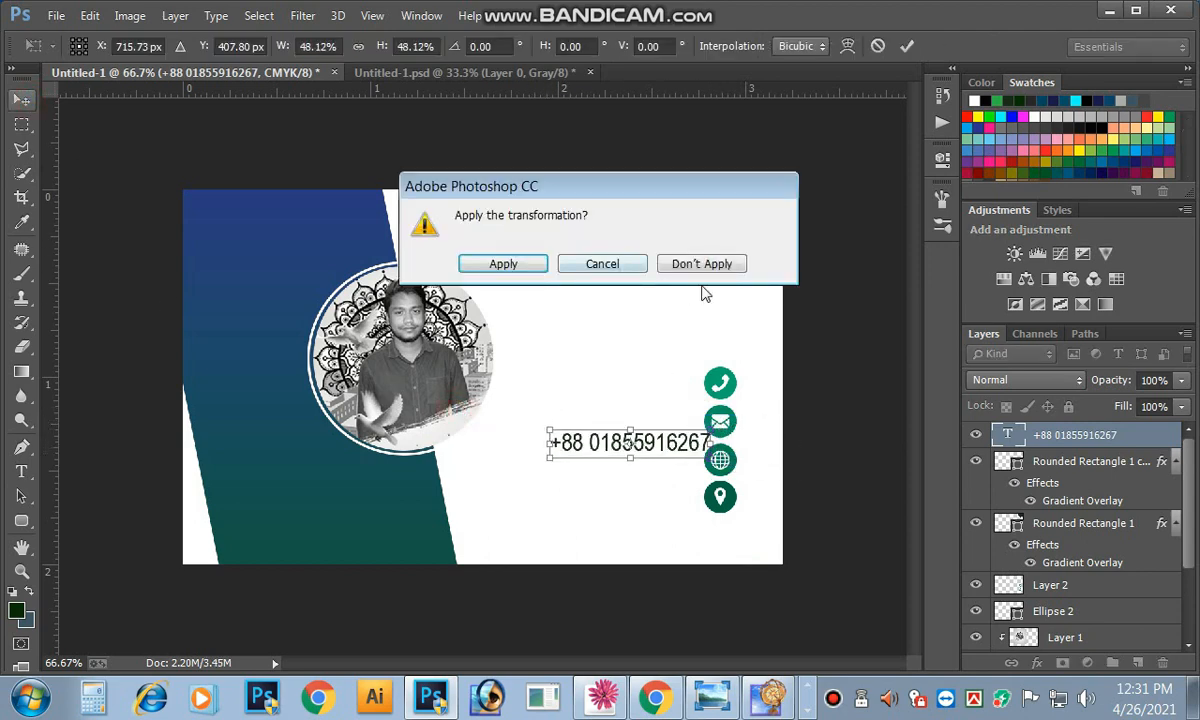
{"action": "left_click", "coordinate": [503, 264]}
{"action": "left_click_drag", "start_coordinate": [606, 440], "coordinate": [695, 376]}
{"action": "scroll", "coordinate": [690, 377], "scroll_direction": "up", "scroll_amount": 1}
Step: Recommit the phone number's transform and add a Color Overlay effect to it
{"action": "key", "text": "ctrl+t"}
{"action": "left_click", "coordinate": [906, 46]}
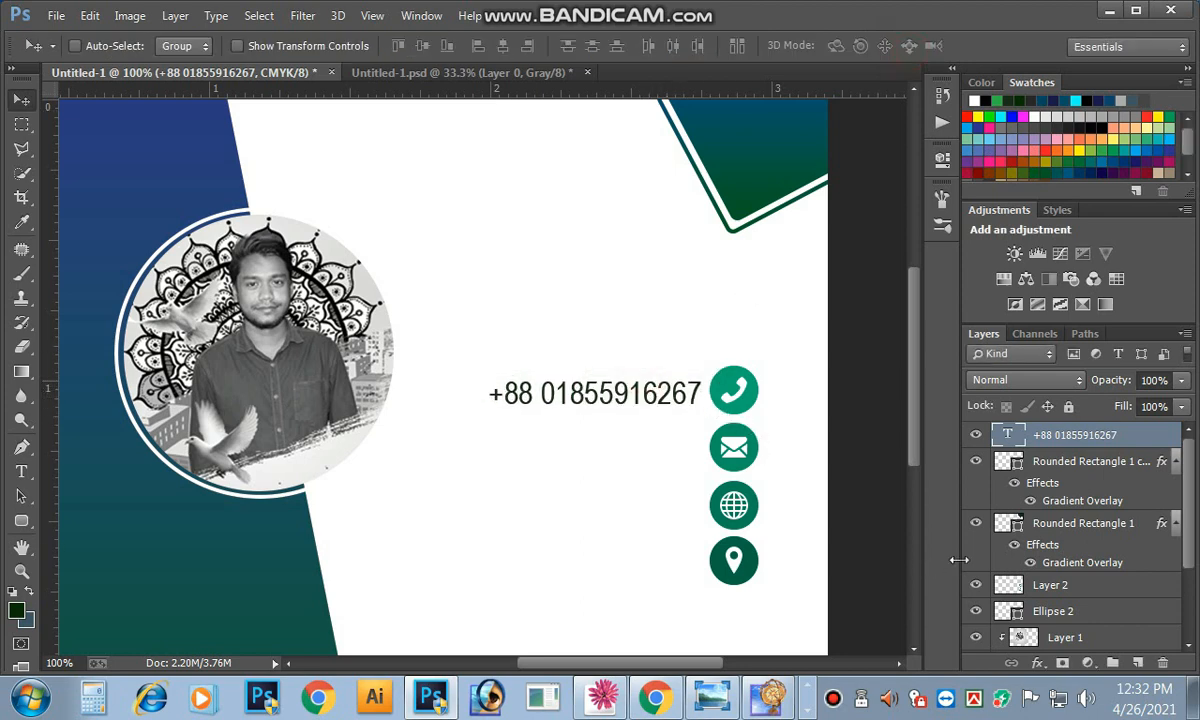
{"action": "left_click", "coordinate": [1037, 663]}
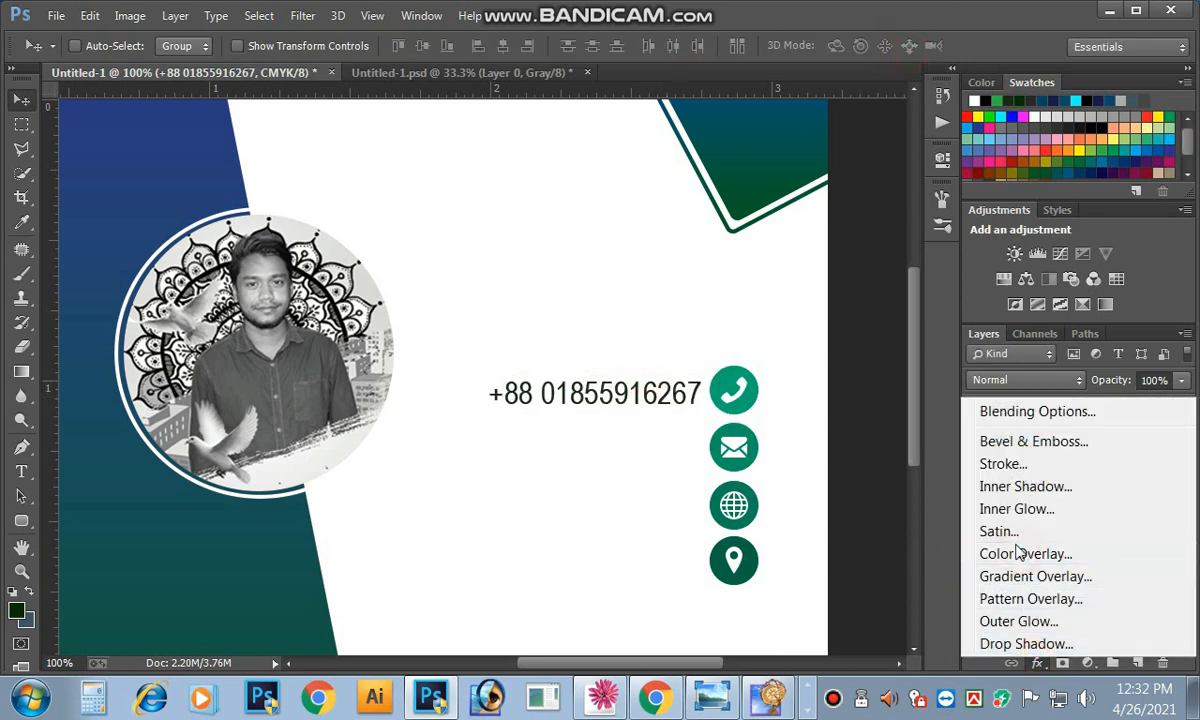
{"action": "left_click", "coordinate": [1018, 552]}
Step: Set the Color Overlay colour to black, C0 and K100
{"action": "left_click", "coordinate": [787, 259]}
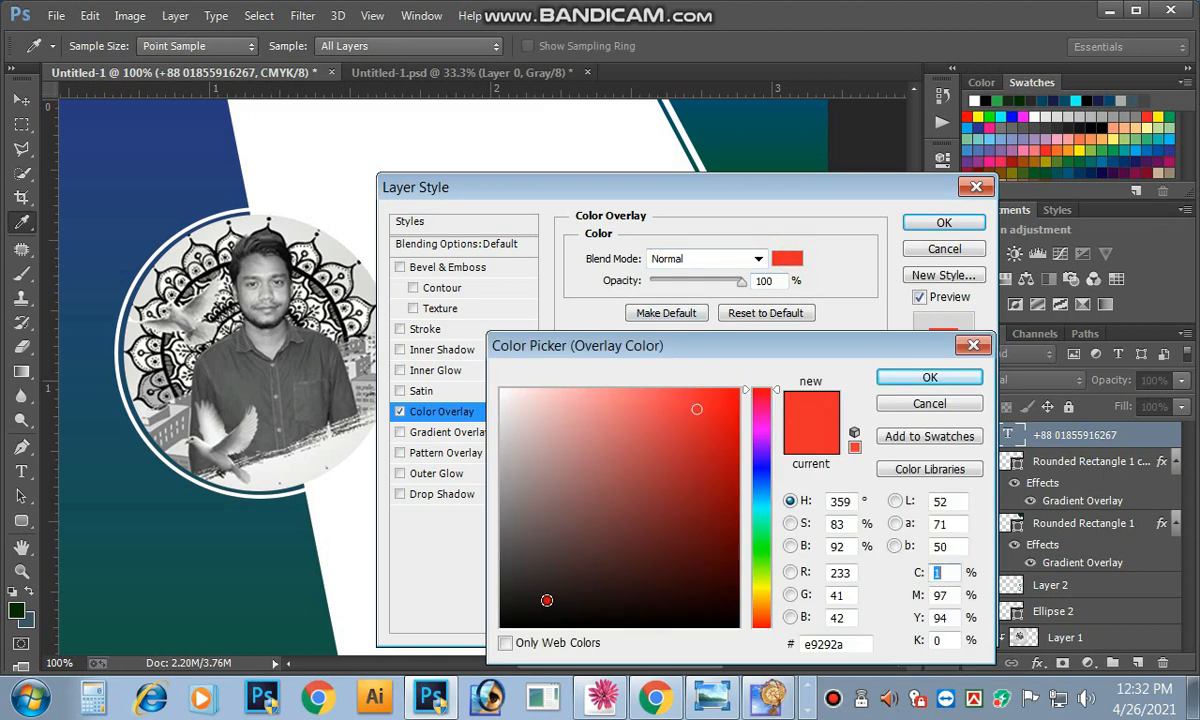
{"action": "left_click_drag", "start_coordinate": [546, 600], "coordinate": [506, 638]}
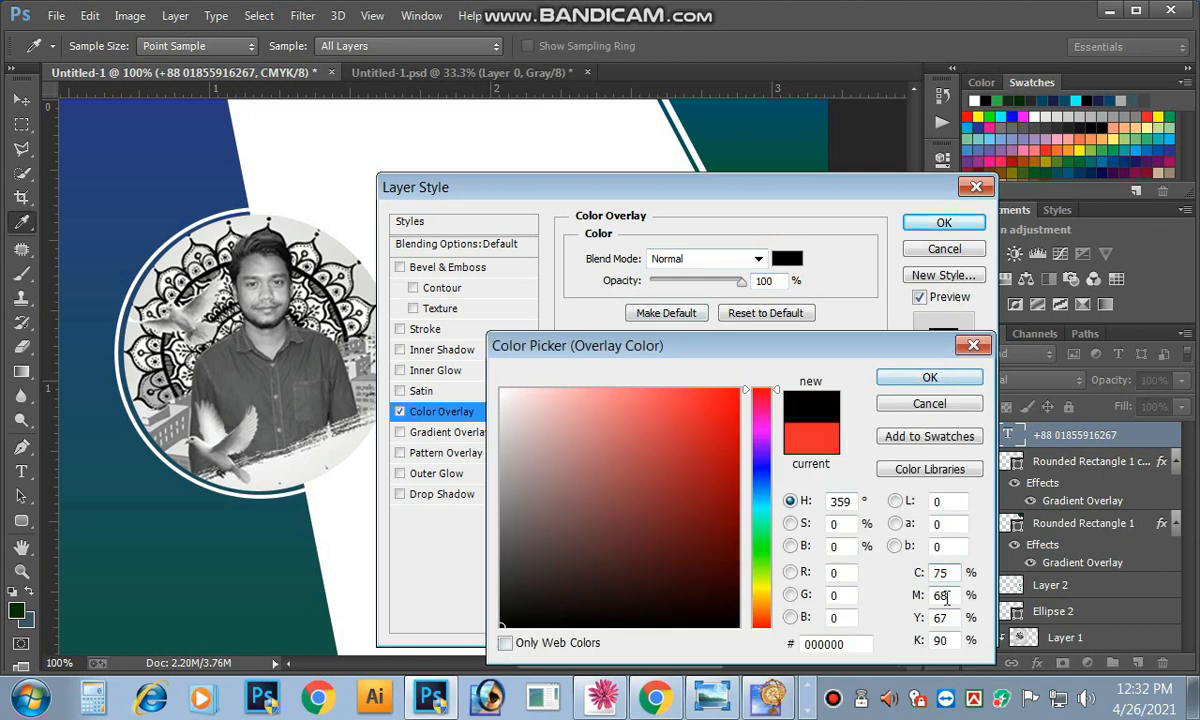
{"action": "double_click", "coordinate": [940, 573]}
{"action": "type", "text": "0"}
{"action": "key", "text": "Tab"}
{"action": "type", "text": "0"}
{"action": "key", "text": "Tab"}
{"action": "type", "text": "0"}
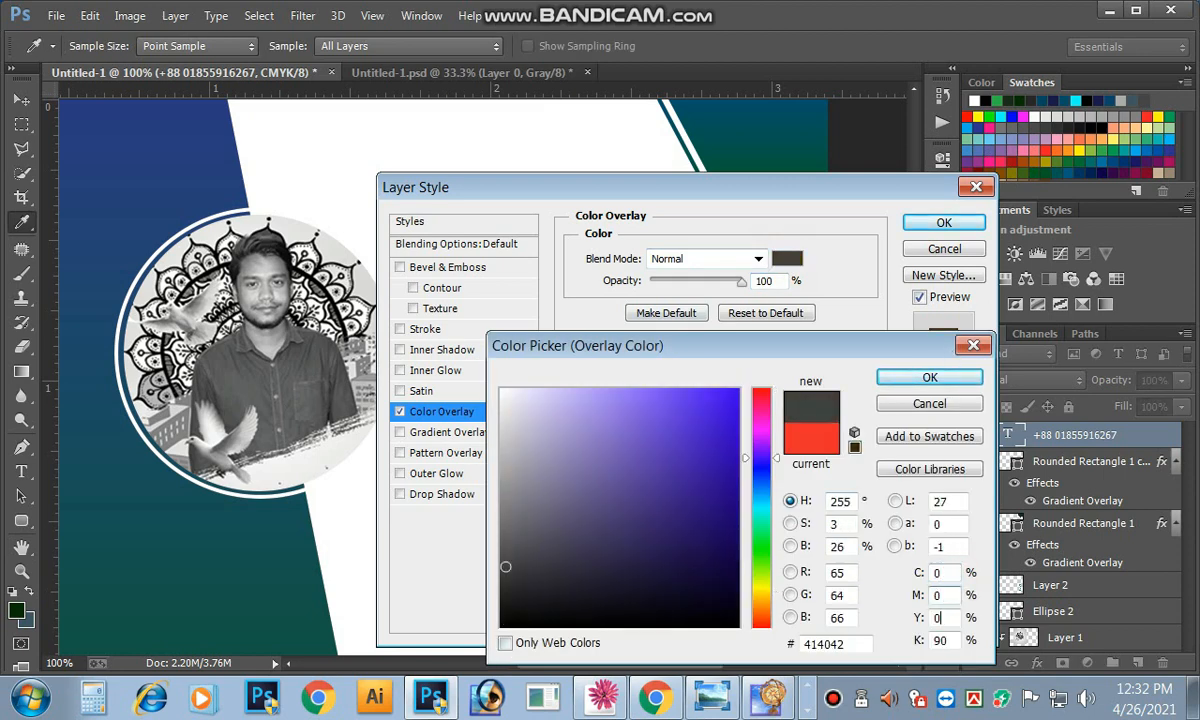
{"action": "key", "text": "Tab"}
{"action": "type", "text": "100"}
{"action": "key", "text": "Return"}
{"action": "key", "text": "Return"}
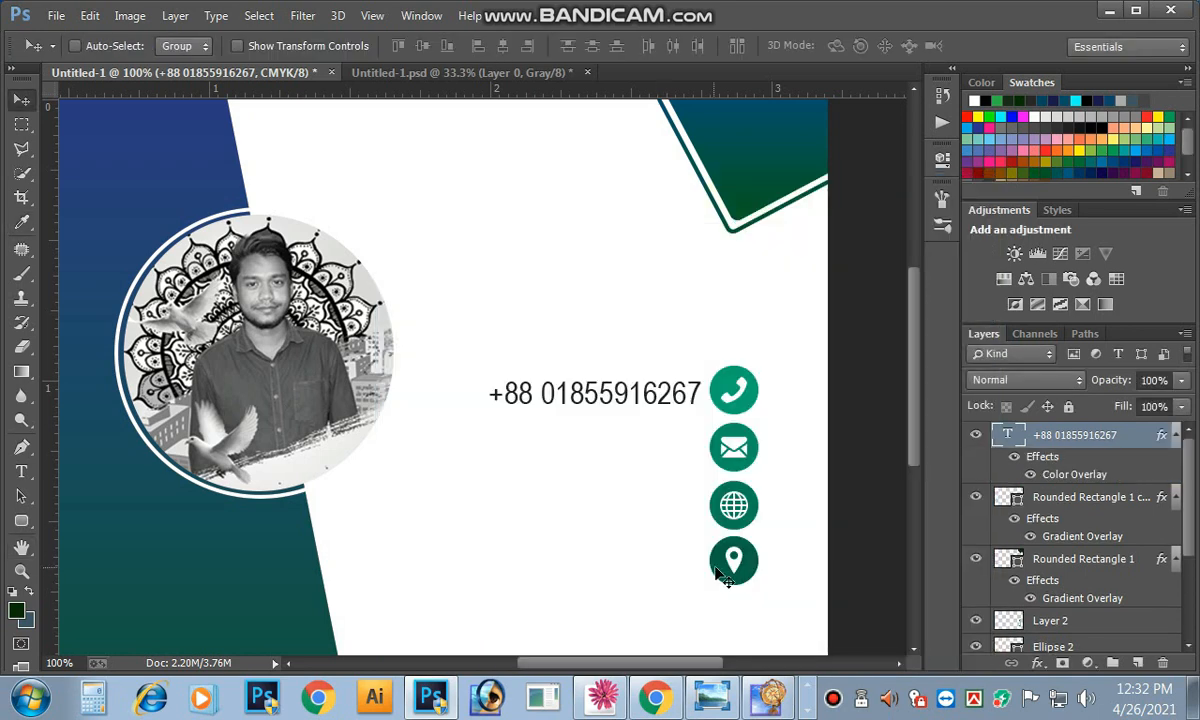
Step: Select Layer 2 with the contact icons and nudge it two steps down and one right
{"action": "key", "text": "ctrl+minus"}
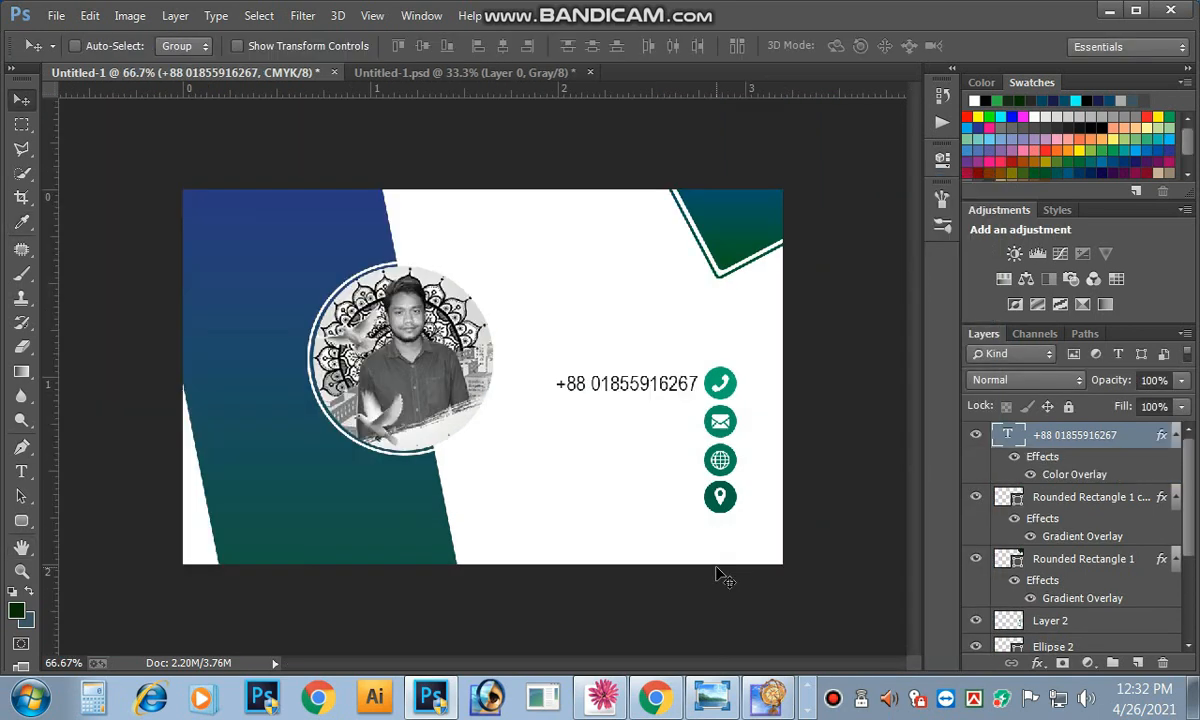
{"action": "right_click", "coordinate": [725, 503]}
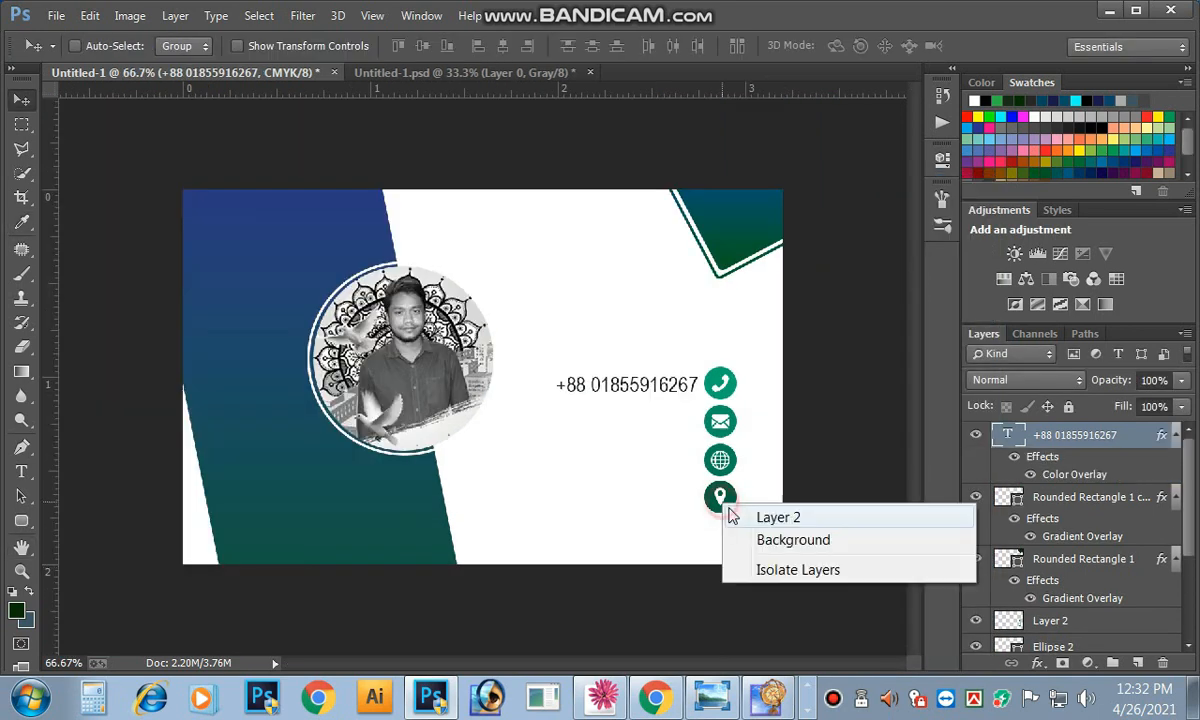
{"action": "left_click", "coordinate": [790, 517]}
{"action": "key", "text": "Down"}
{"action": "key", "text": "Down"}
{"action": "key", "text": "Down"}
{"action": "key", "text": "Down"}
{"action": "key", "text": "Down"}
{"action": "key", "text": "Down"}
{"action": "key", "text": "Down"}
{"action": "key", "text": "Down"}
{"action": "key", "text": "Down"}
{"action": "key", "text": "Down"}
{"action": "key", "text": "Down"}
{"action": "key", "text": "Down"}
{"action": "key", "text": "Down"}
{"action": "key", "text": "Down"}
{"action": "key", "text": "Down"}
{"action": "key", "text": "Down"}
{"action": "key", "text": "Down"}
{"action": "key", "text": "Down"}
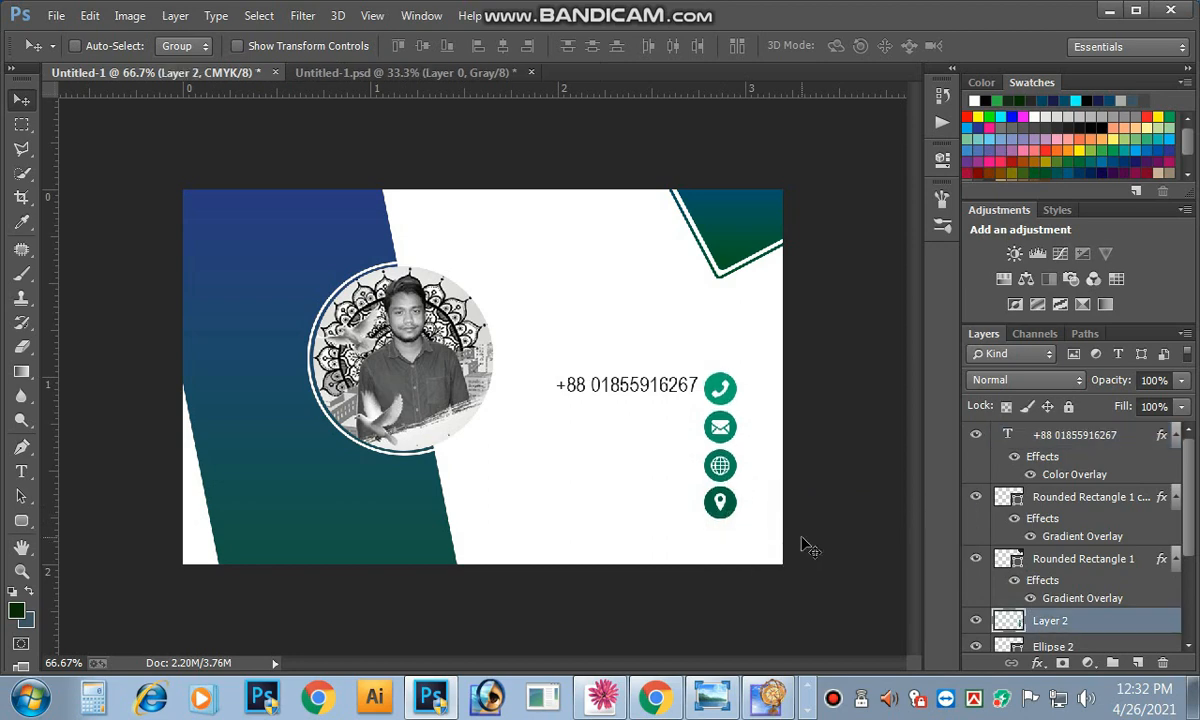
{"action": "key", "text": "Down"}
{"action": "key", "text": "Down"}
{"action": "key", "text": "Down"}
{"action": "key", "text": "Down"}
{"action": "key", "text": "Down"}
{"action": "key", "text": "Down"}
{"action": "key", "text": "Down"}
{"action": "key", "text": "Down"}
{"action": "key", "text": "Down"}
{"action": "key", "text": "Down"}
{"action": "key", "text": "Down"}
{"action": "key", "text": "Down"}
{"action": "key", "text": "Down"}
{"action": "key", "text": "Down"}
{"action": "key", "text": "Down"}
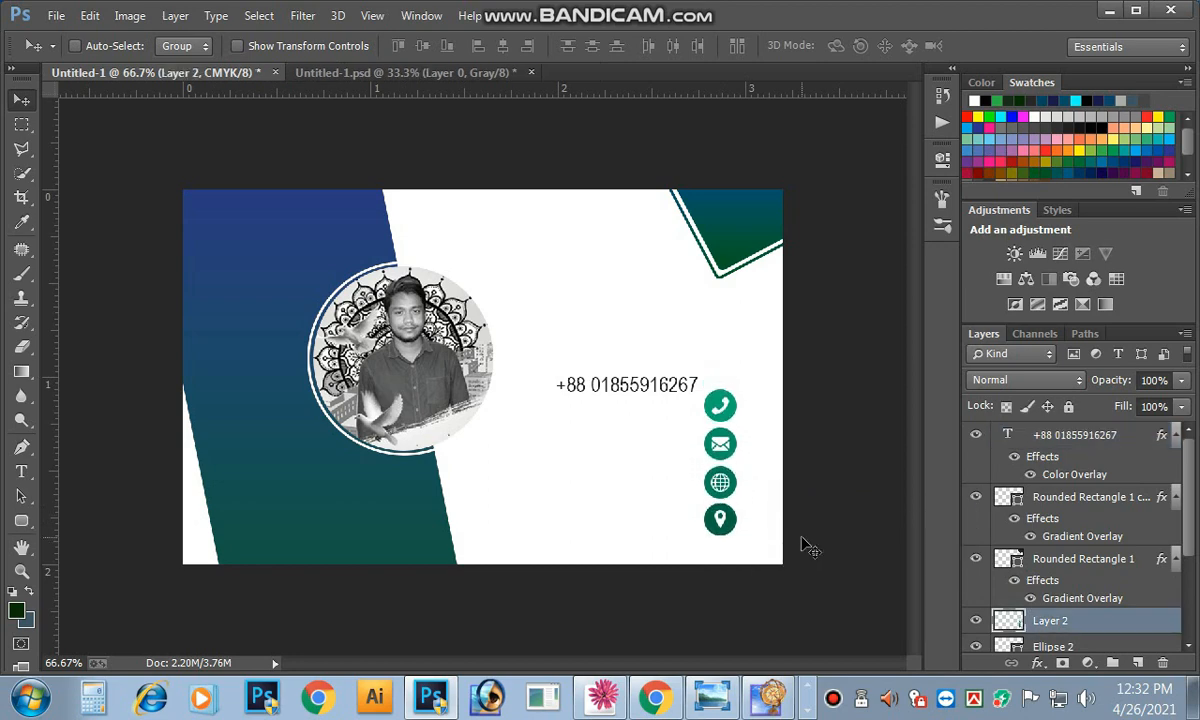
{"action": "key", "text": "Right"}
{"action": "key", "text": "Right"}
Step: Select the phone number text layer and move it down slightly
{"action": "scroll", "coordinate": [670, 490], "scroll_direction": "up", "scroll_amount": 1}
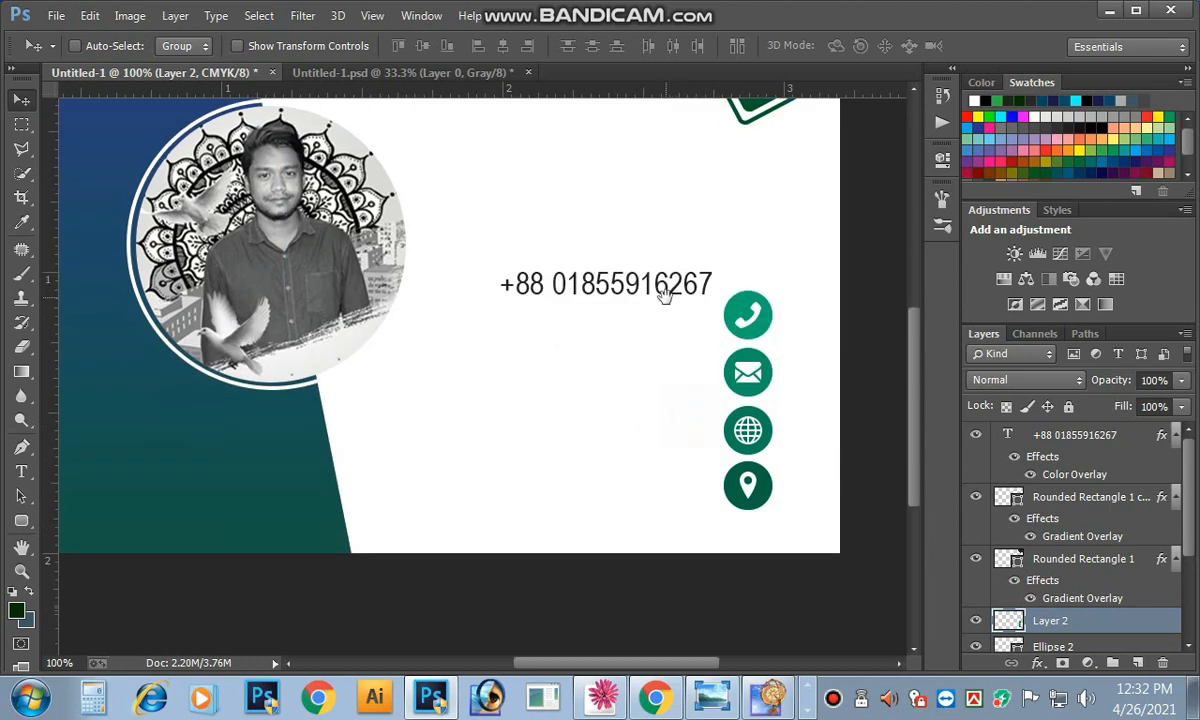
{"action": "right_click", "coordinate": [695, 290]}
{"action": "left_click", "coordinate": [745, 306]}
{"action": "left_click_drag", "start_coordinate": [697, 297], "coordinate": [687, 385]}
{"action": "key", "text": "Down"}
{"action": "key", "text": "Down"}
{"action": "key", "text": "Down"}
{"action": "key", "text": "Down"}
{"action": "key", "text": "Down"}
{"action": "key", "text": "Down"}
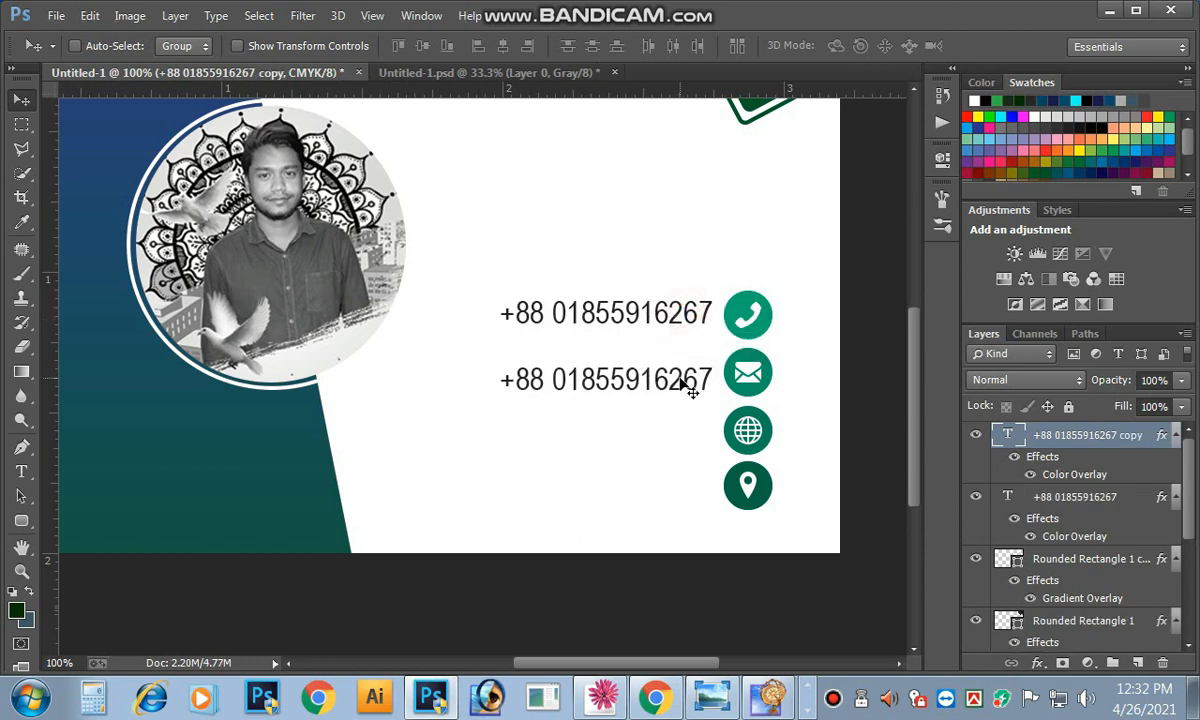
{"action": "key", "text": "Up"}
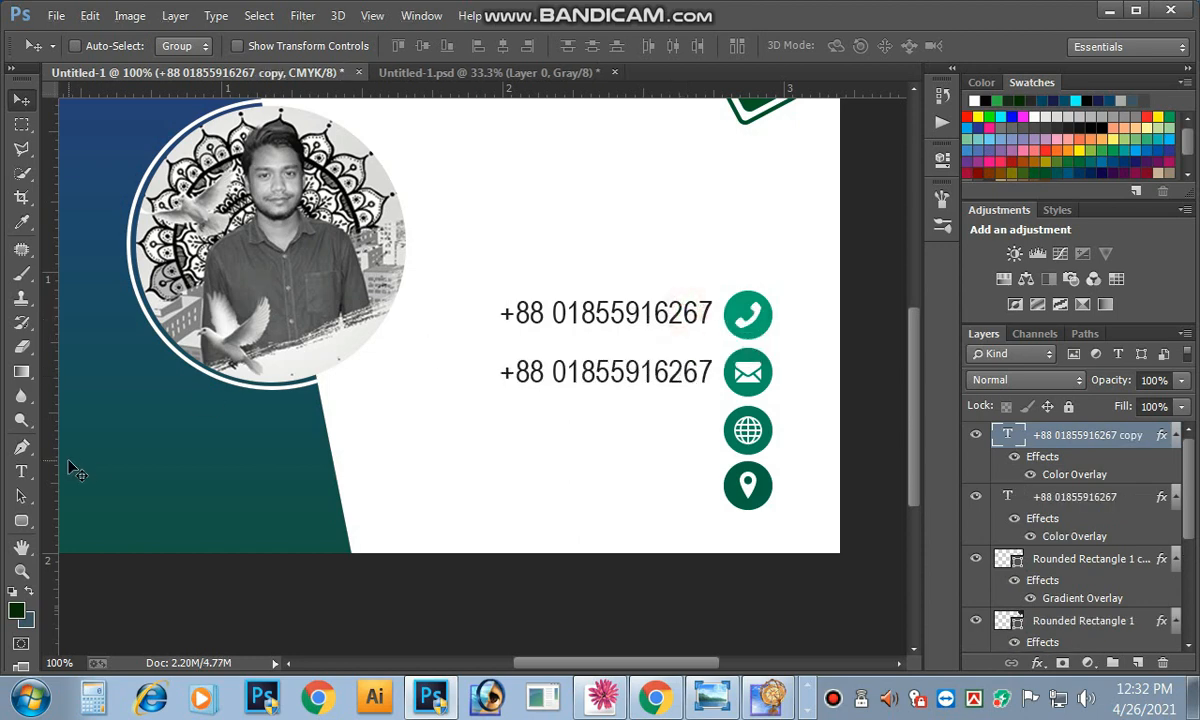
Step: Replace the lower copy's text with the contact's e-mail address and move it left of the mail icon
{"action": "left_click", "coordinate": [21, 471]}
{"action": "left_click", "coordinate": [641, 368]}
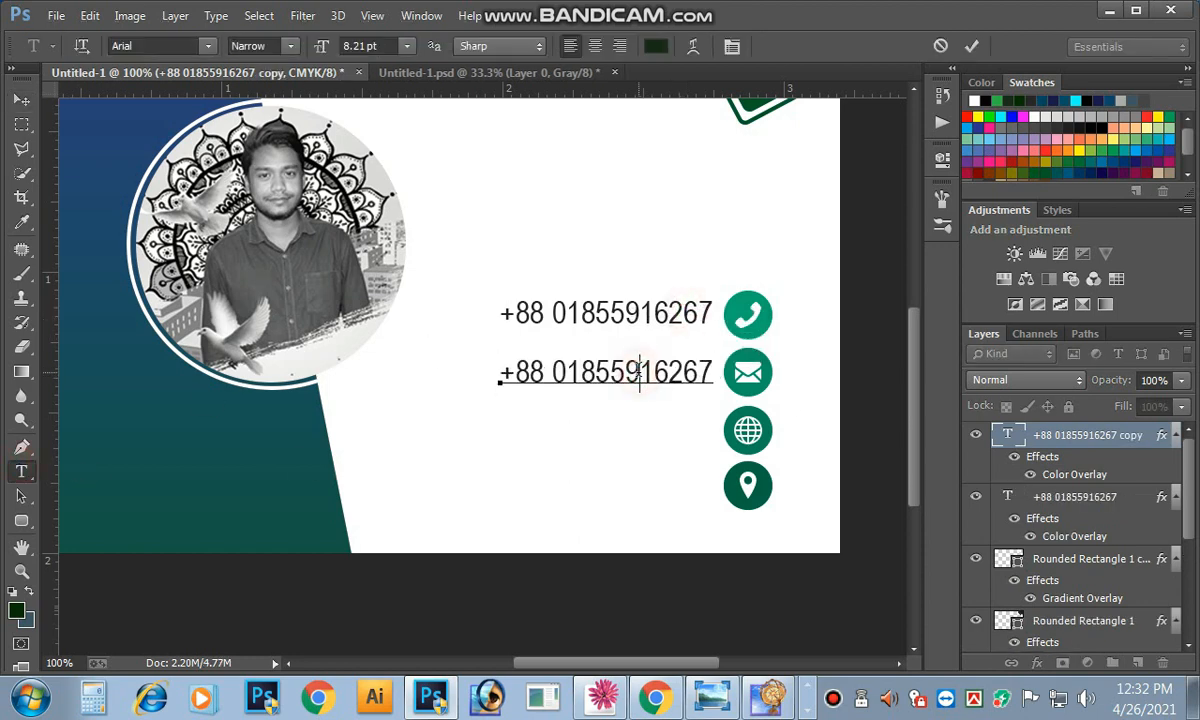
{"action": "triple_click", "coordinate": [638, 370]}
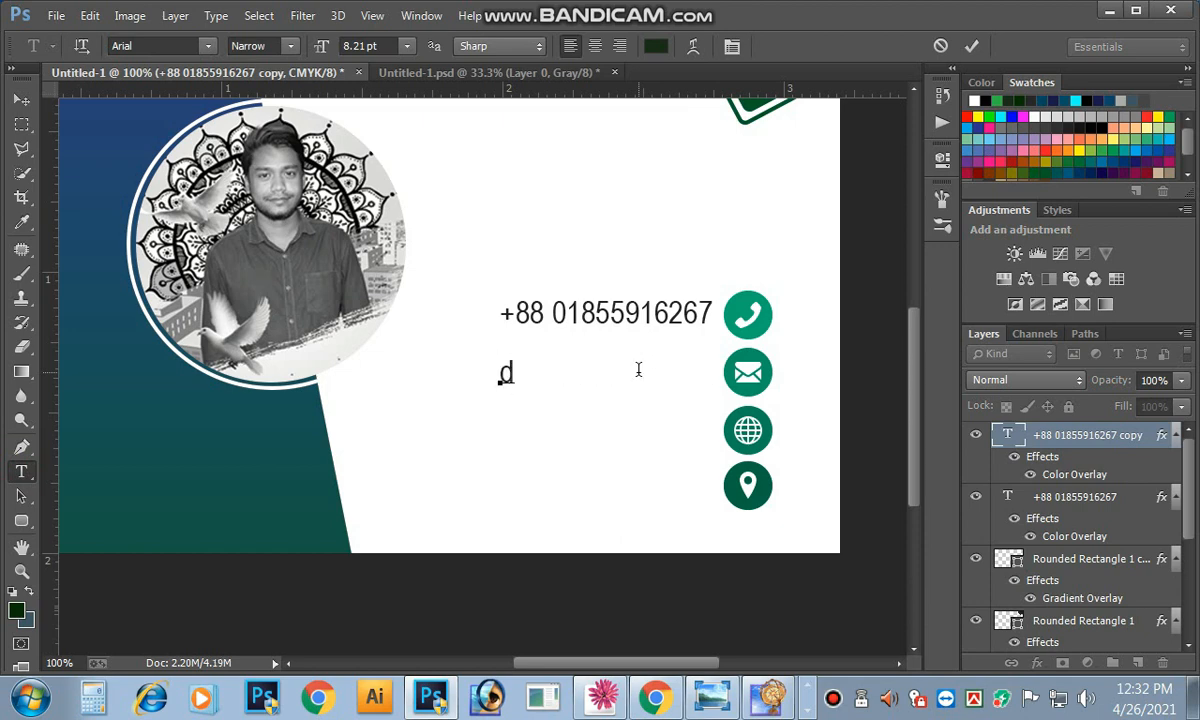
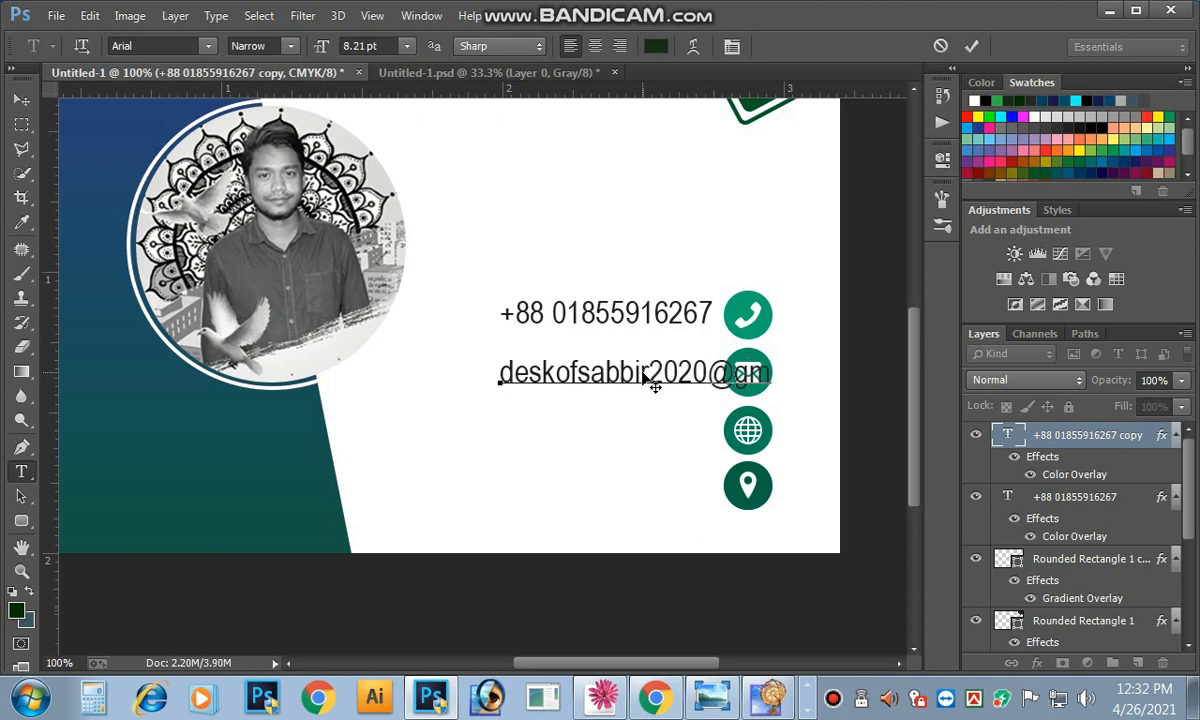
{"action": "left_click", "coordinate": [971, 46]}
{"action": "left_click_drag", "start_coordinate": [707, 371], "coordinate": [556, 369]}
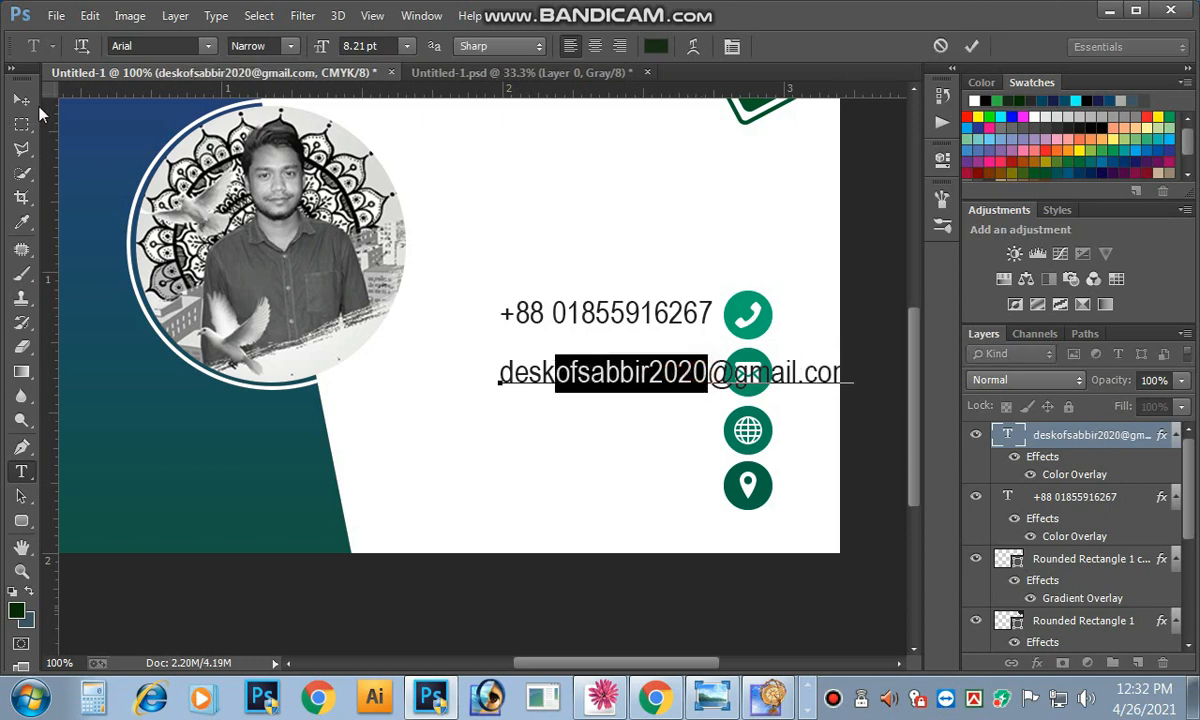
{"action": "left_click", "coordinate": [21, 100]}
{"action": "left_click_drag", "start_coordinate": [657, 376], "coordinate": [520, 376]}
{"action": "left_click", "coordinate": [21, 471]}
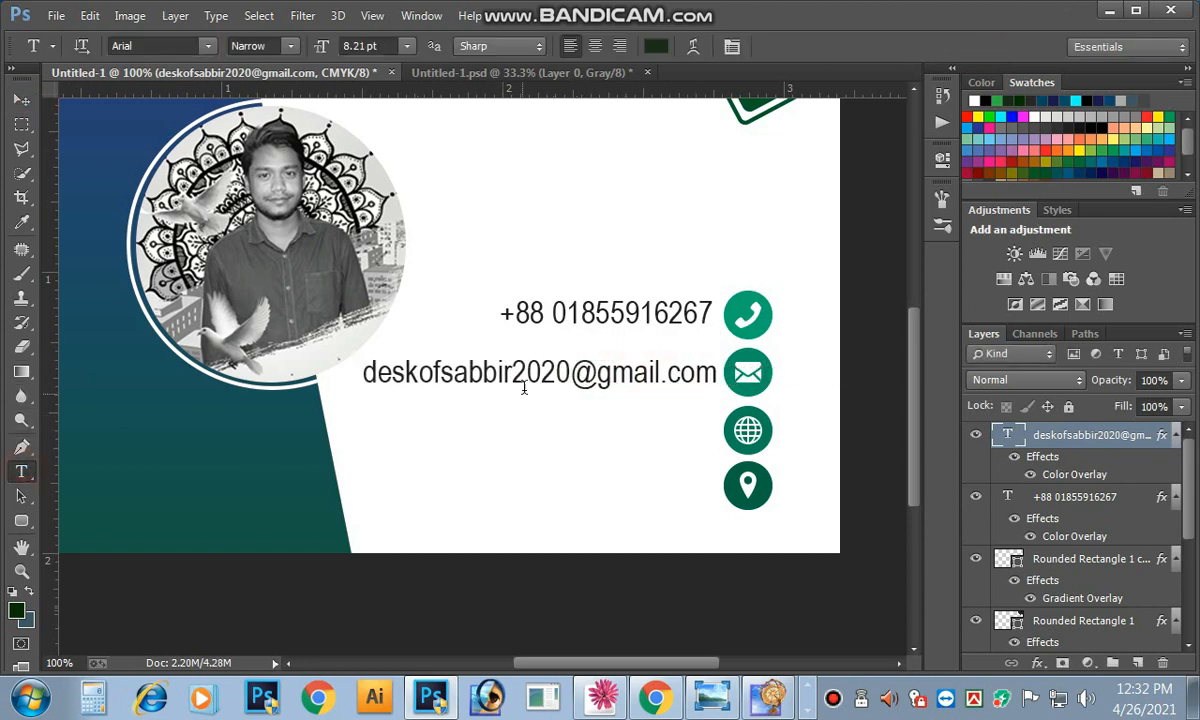
Step: Adjust the e-mail text size and move it right next to the mail icon
{"action": "triple_click", "coordinate": [557, 372]}
{"action": "left_click", "coordinate": [362, 46]}
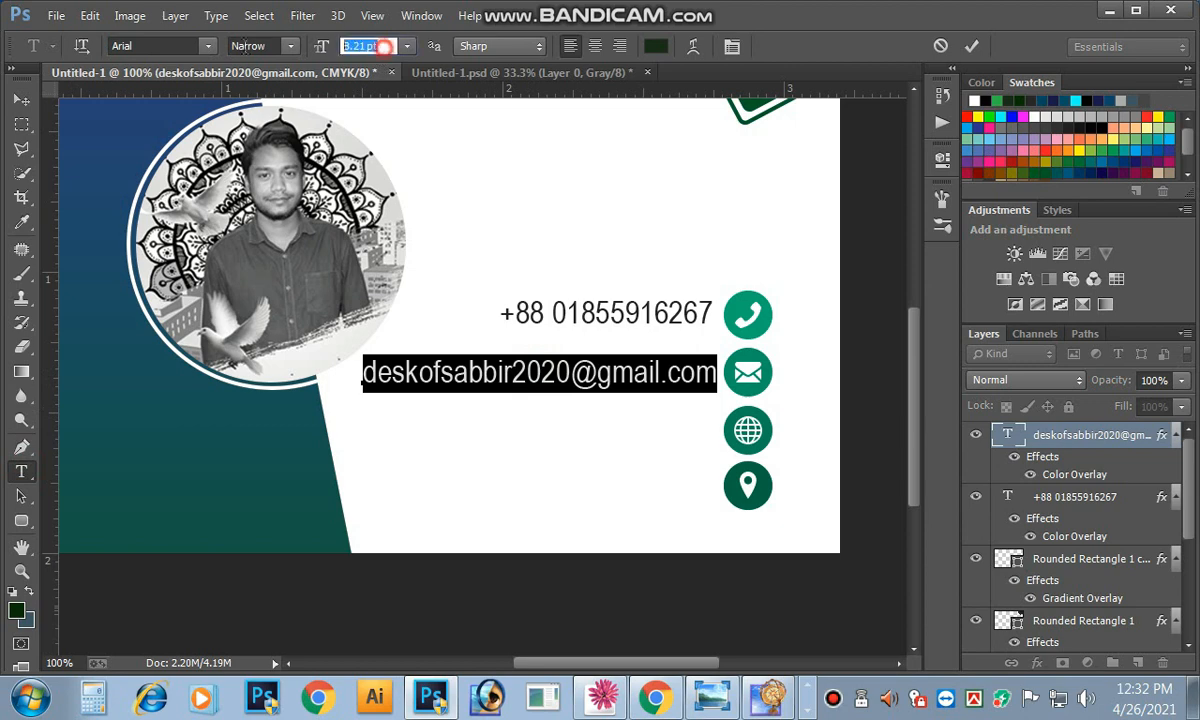
{"action": "key", "text": "Down"}
{"action": "key", "text": "Down"}
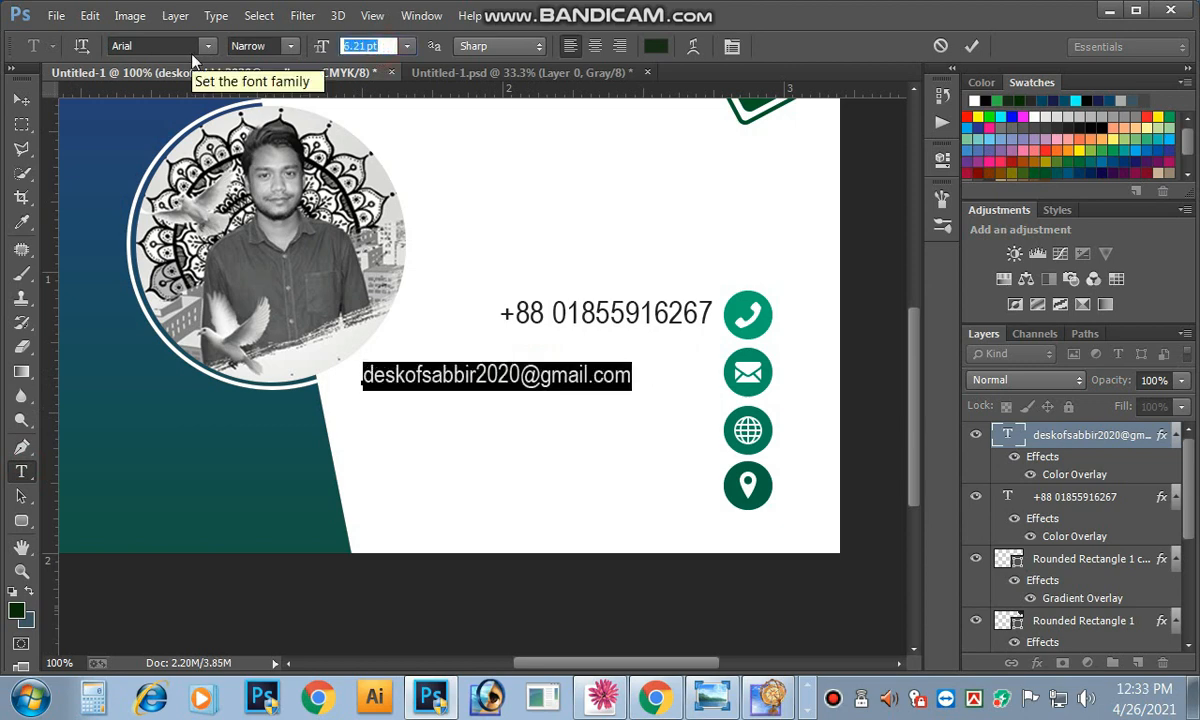
{"action": "key", "text": "Up"}
{"action": "left_click", "coordinate": [22, 100]}
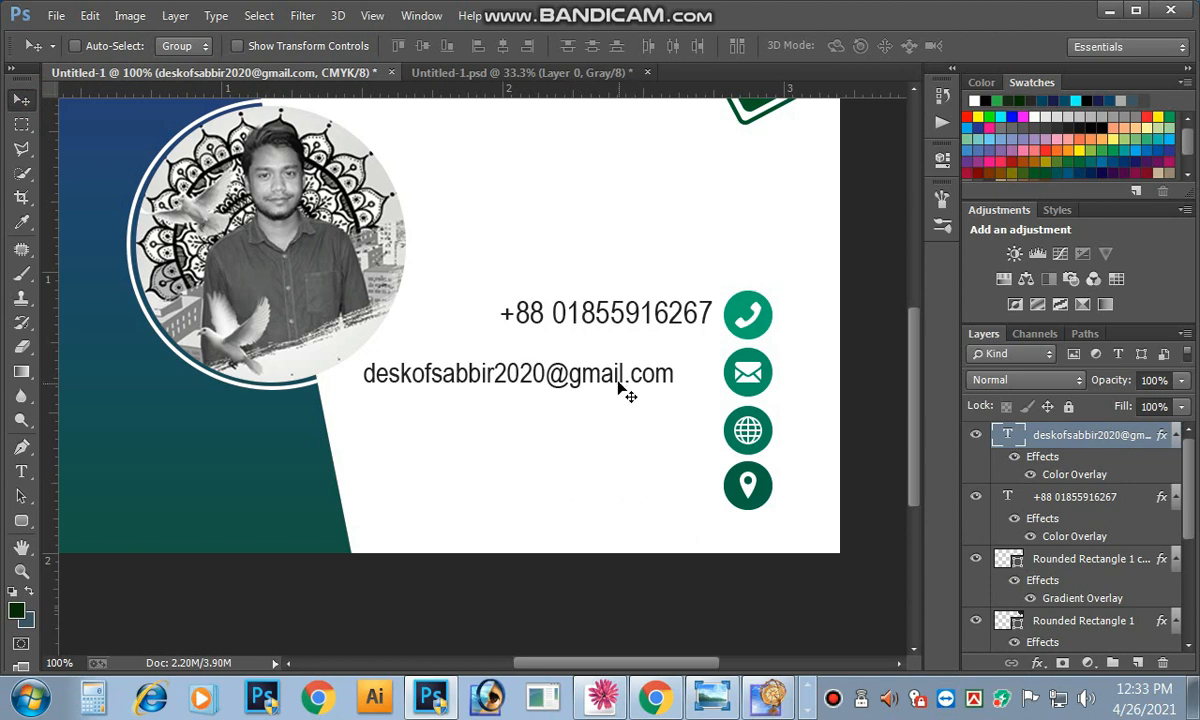
{"action": "left_click_drag", "start_coordinate": [616, 378], "coordinate": [658, 377]}
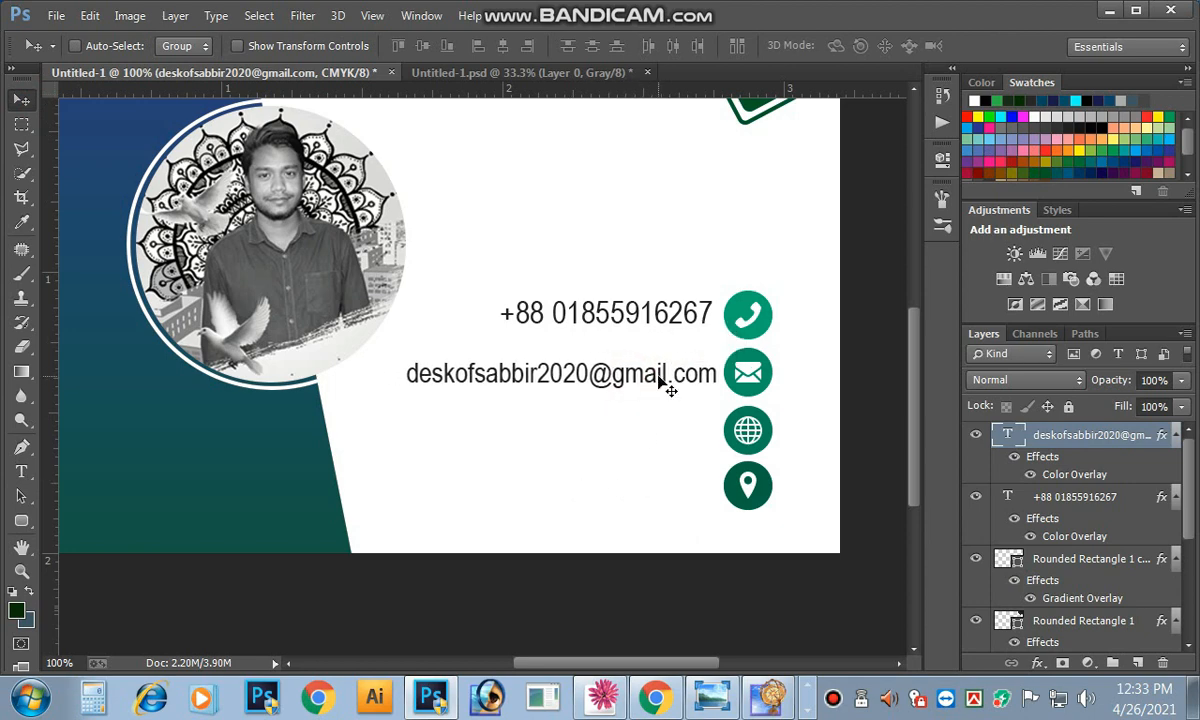
{"action": "key", "text": "ctrl+minus"}
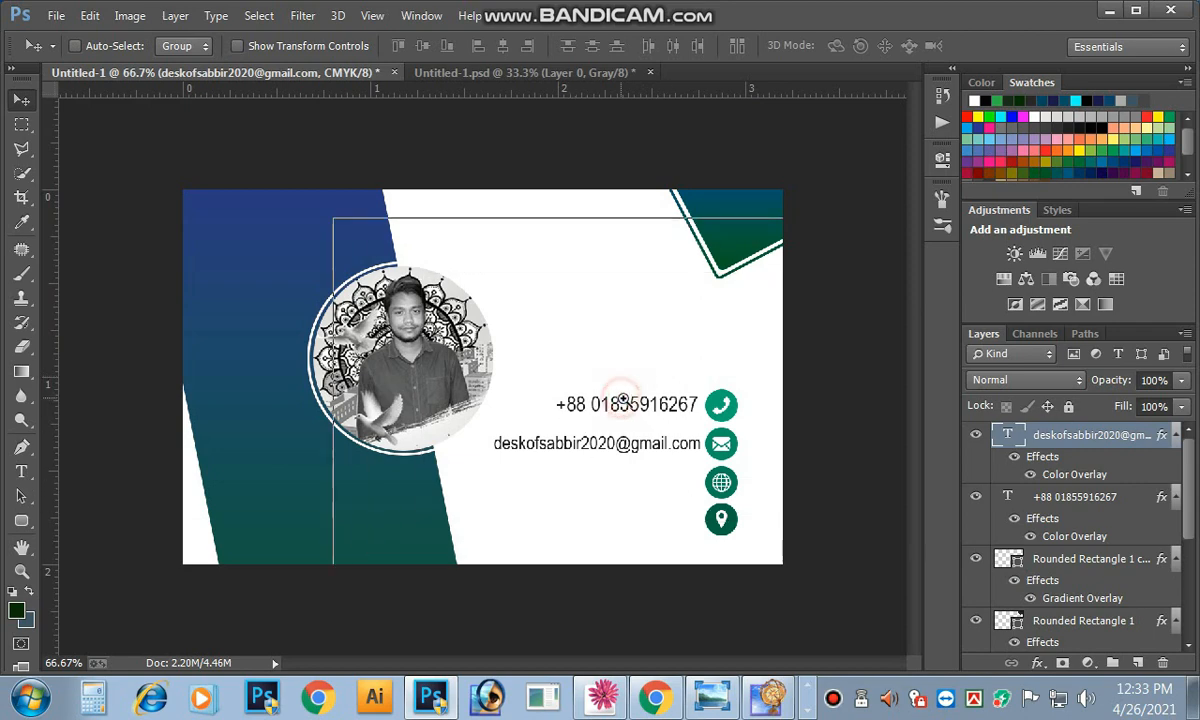
{"action": "key", "text": "ctrl+plus"}
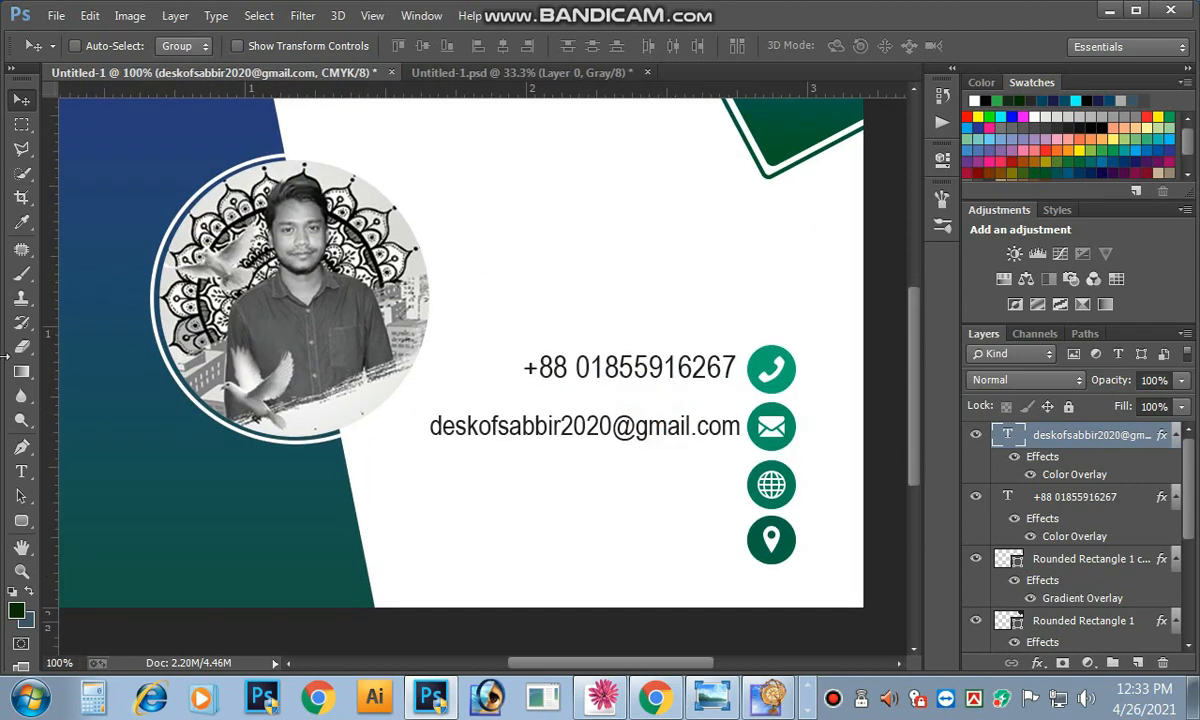
Step: Enlarge the phone number to 9.21 pt, shift it clear of the phone icon, and copy it to the globe row
{"action": "left_click", "coordinate": [22, 470]}
{"action": "left_click", "coordinate": [640, 365]}
{"action": "key", "text": "ctrl+a"}
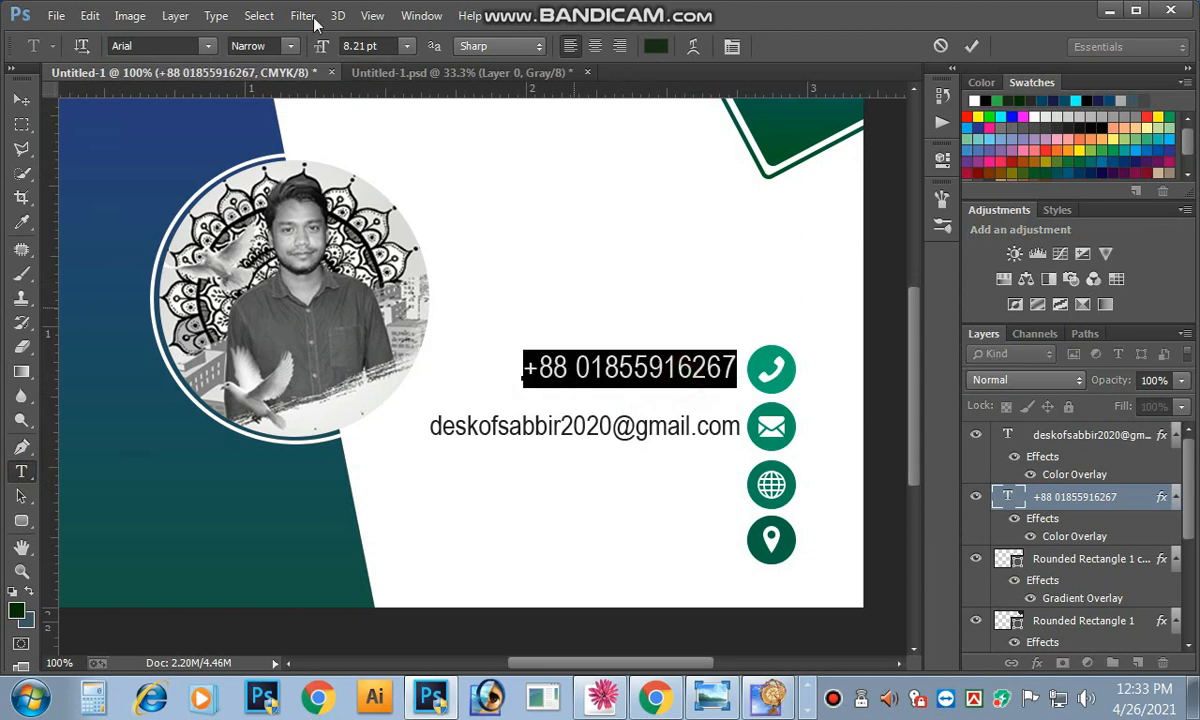
{"action": "left_click", "coordinate": [389, 46]}
{"action": "key", "text": "Up"}
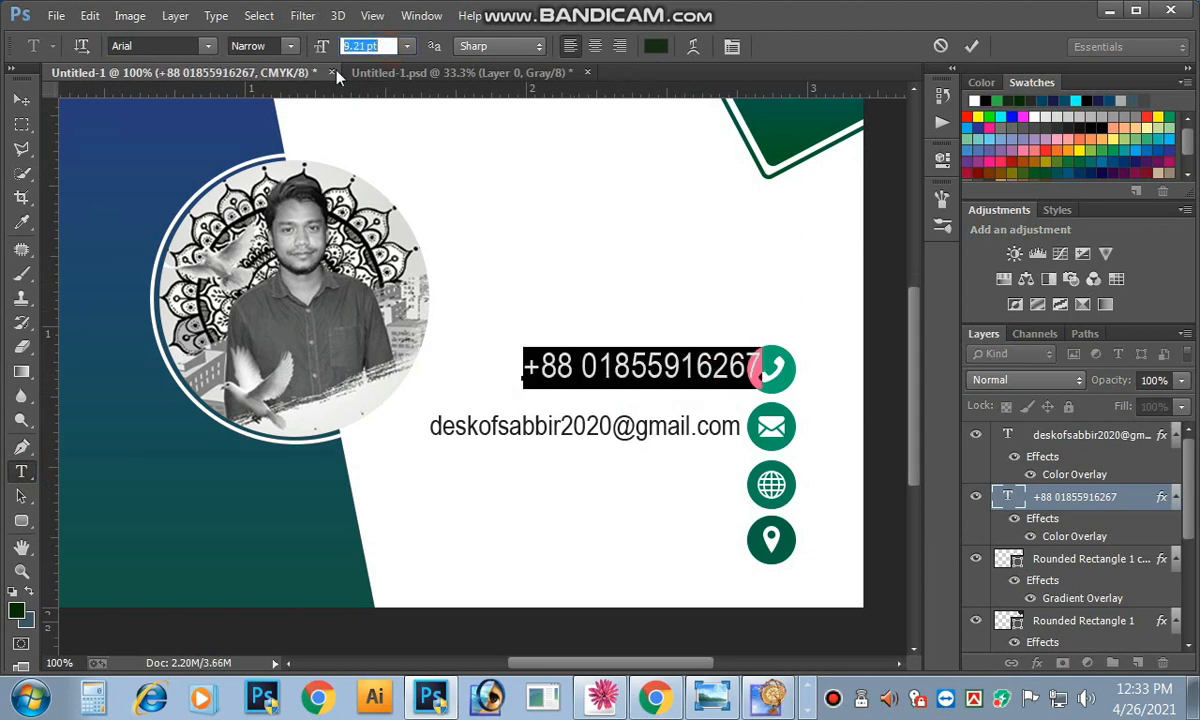
{"action": "left_click", "coordinate": [21, 100]}
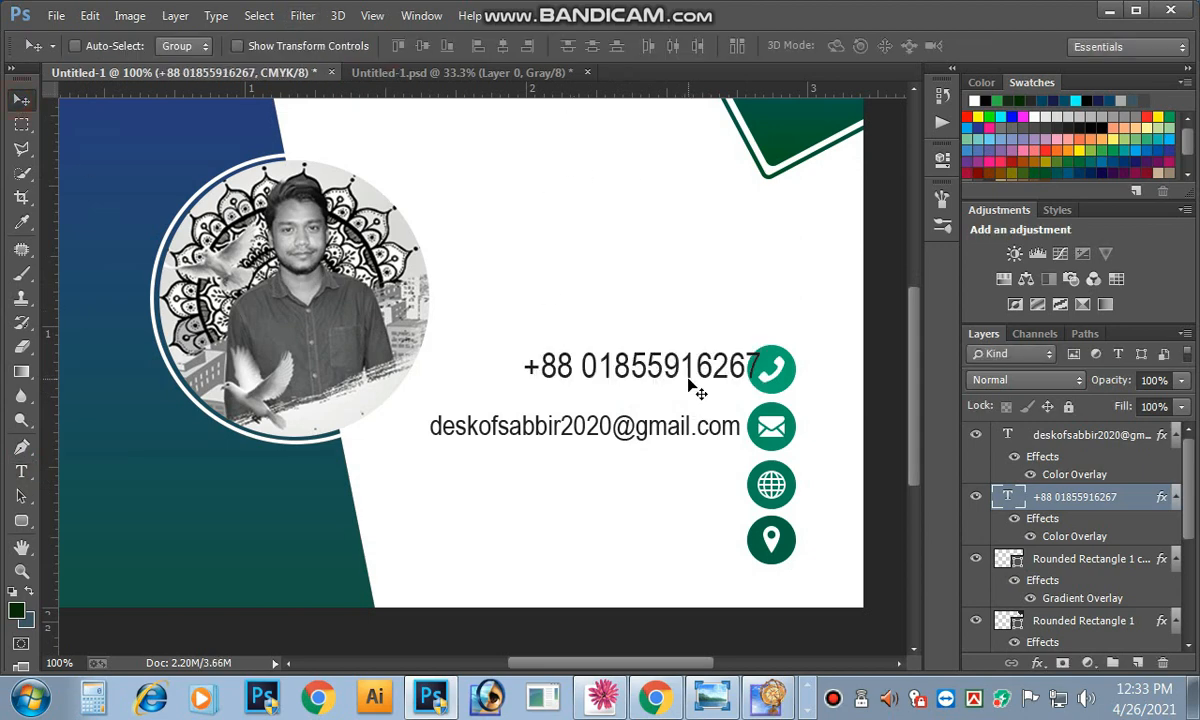
{"action": "key", "text": "Down"}
{"action": "key", "text": "Down"}
{"action": "key", "text": "Down"}
{"action": "key", "text": "Down"}
{"action": "key", "text": "Left"}
{"action": "key", "text": "Left"}
{"action": "key", "text": "Left"}
{"action": "key", "text": "Left"}
{"action": "key", "text": "Left"}
{"action": "key", "text": "Left"}
{"action": "key", "text": "Left"}
{"action": "key", "text": "Left"}
{"action": "key", "text": "Left"}
{"action": "key", "text": "Left"}
{"action": "key", "text": "Left"}
{"action": "key", "text": "Left"}
{"action": "key", "text": "Left"}
{"action": "key", "text": "Left"}
{"action": "key", "text": "Left"}
{"action": "key", "text": "Left"}
{"action": "key", "text": "Left"}
{"action": "key", "text": "Left"}
{"action": "key", "text": "Left"}
{"action": "key", "text": "Left"}
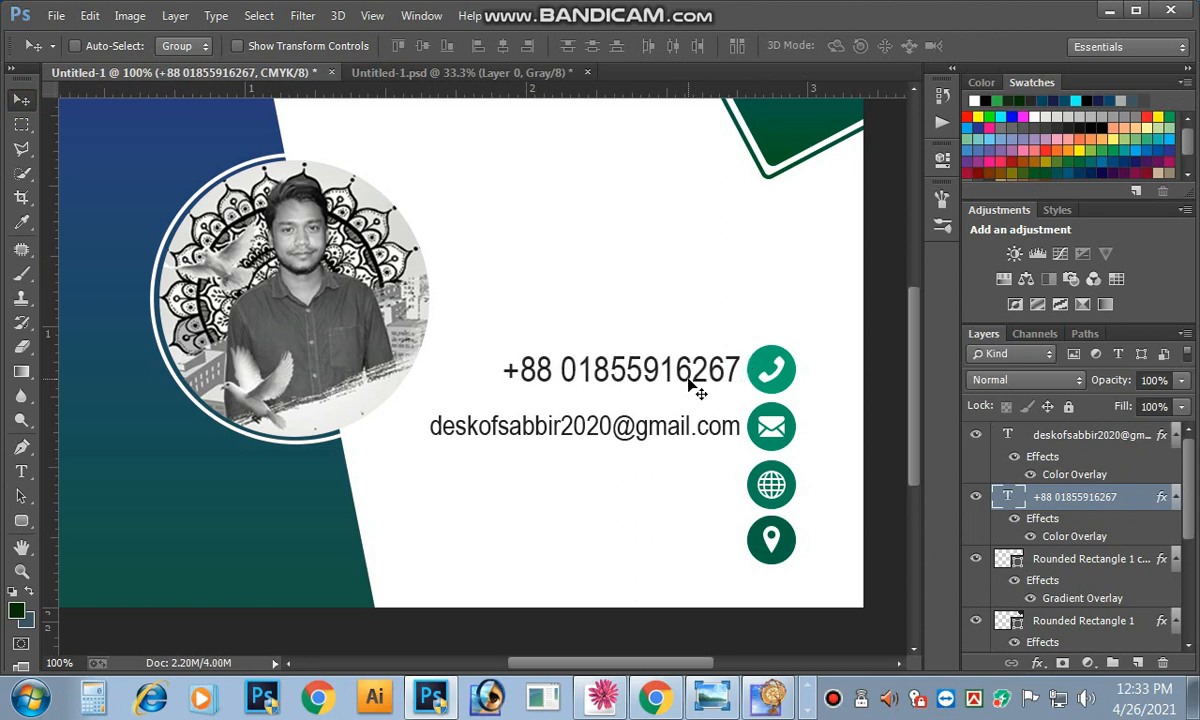
{"action": "key", "text": "Down"}
{"action": "key", "text": "Down"}
{"action": "key", "text": "Right"}
{"action": "key", "text": "ctrl+minus"}
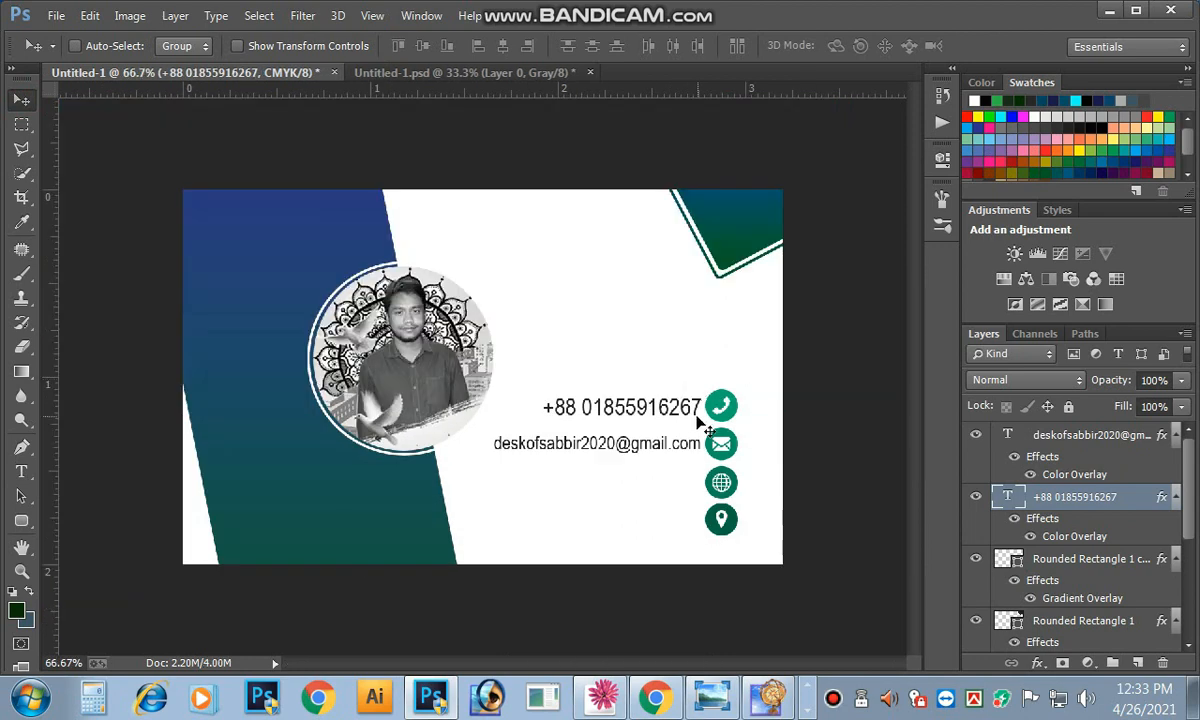
{"action": "left_click_drag", "start_coordinate": [688, 407], "coordinate": [686, 481]}
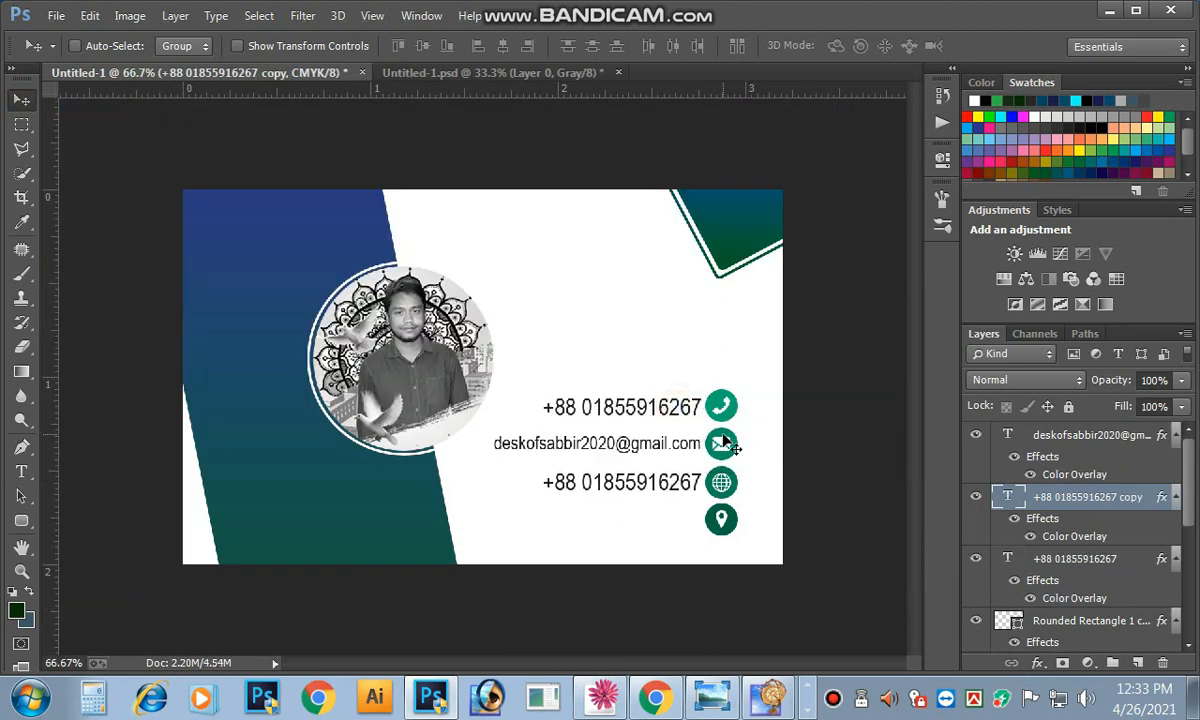
Step: Rewrite the duplicated phone line as the website address and shift it left
{"action": "left_click", "coordinate": [21, 471]}
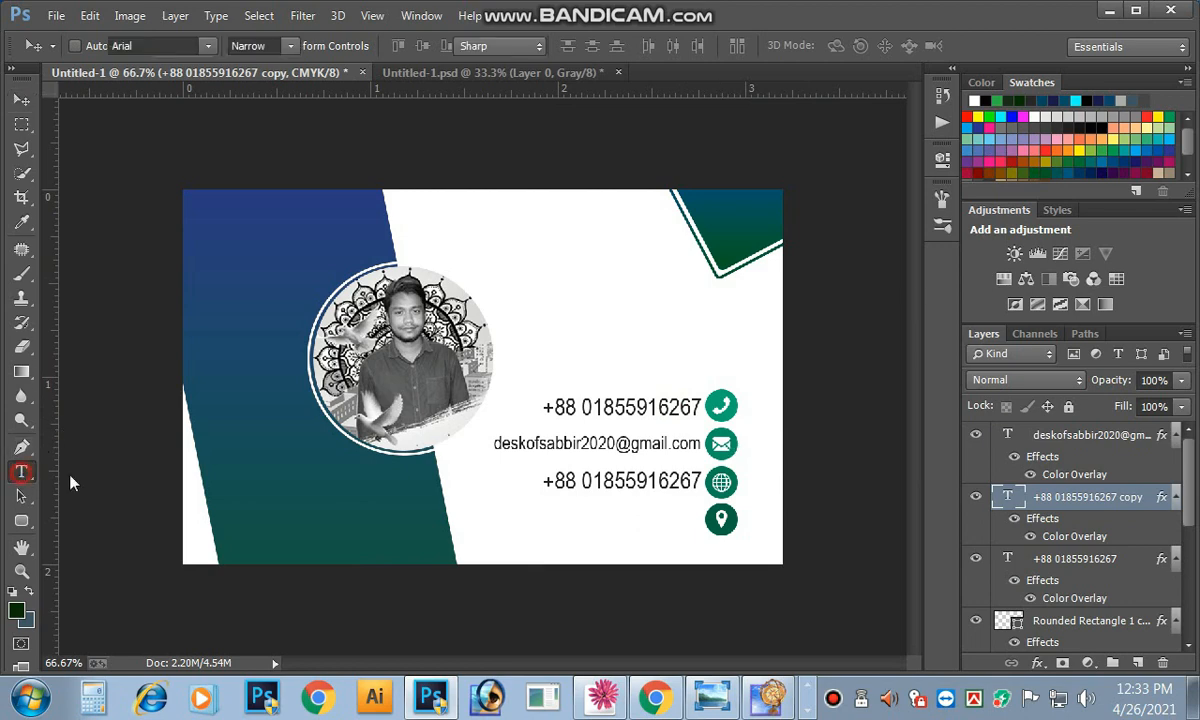
{"action": "triple_click", "coordinate": [614, 488]}
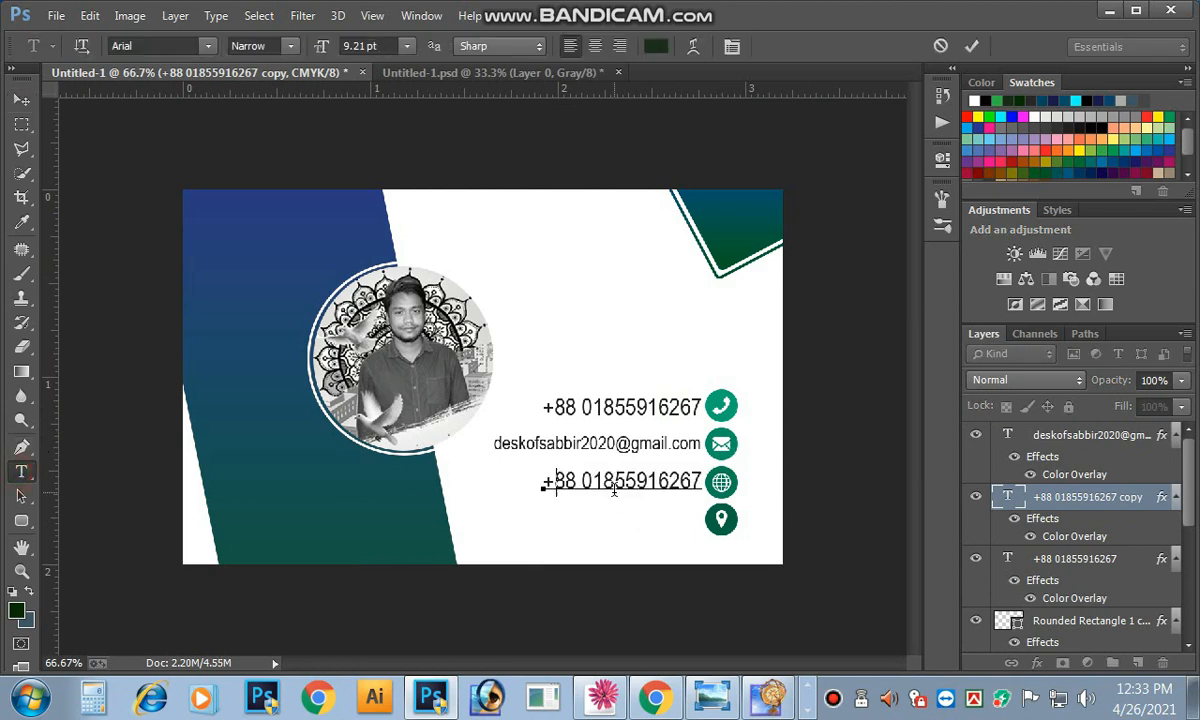
{"action": "type", "text": "Sa"}
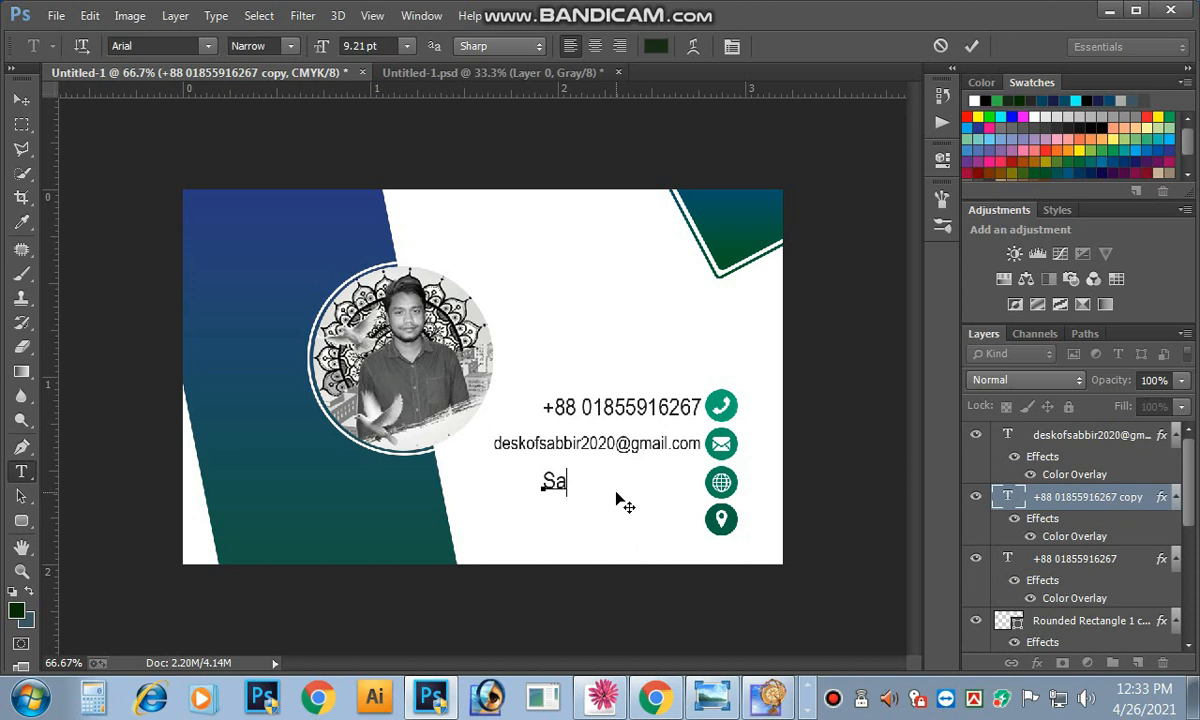
{"action": "type", "text": "bbir.graphic"}
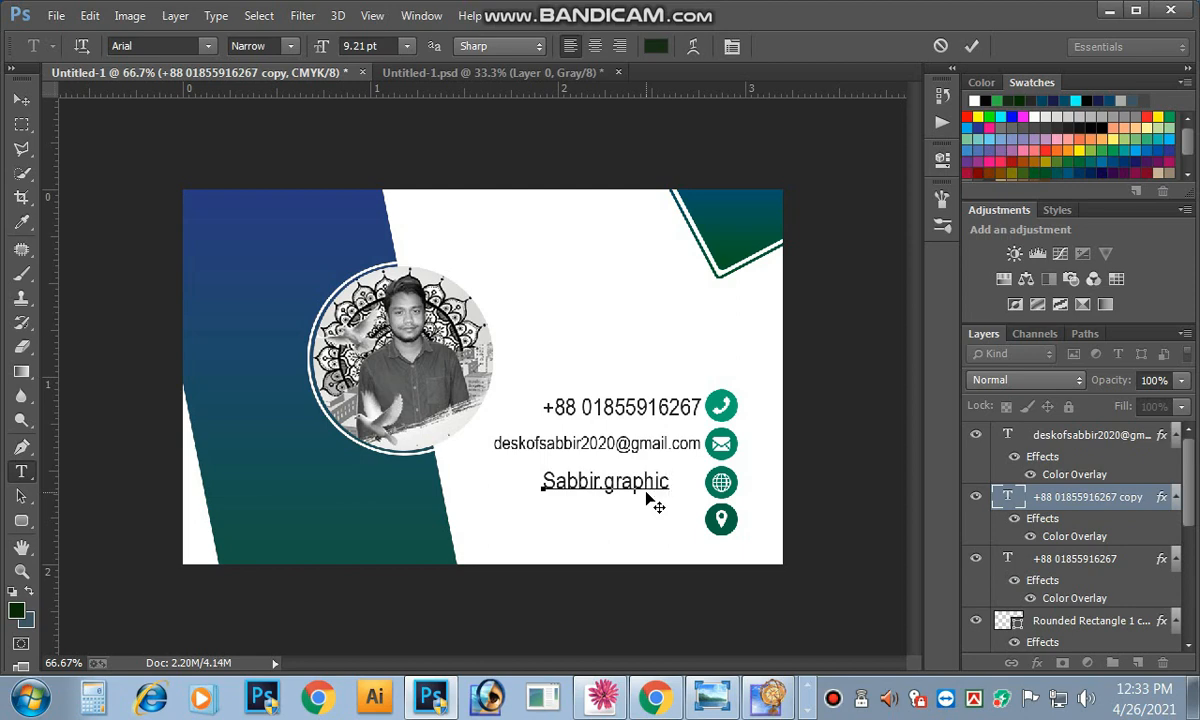
{"action": "type", "text": "art.com"}
{"action": "key", "text": "ctrl+Return"}
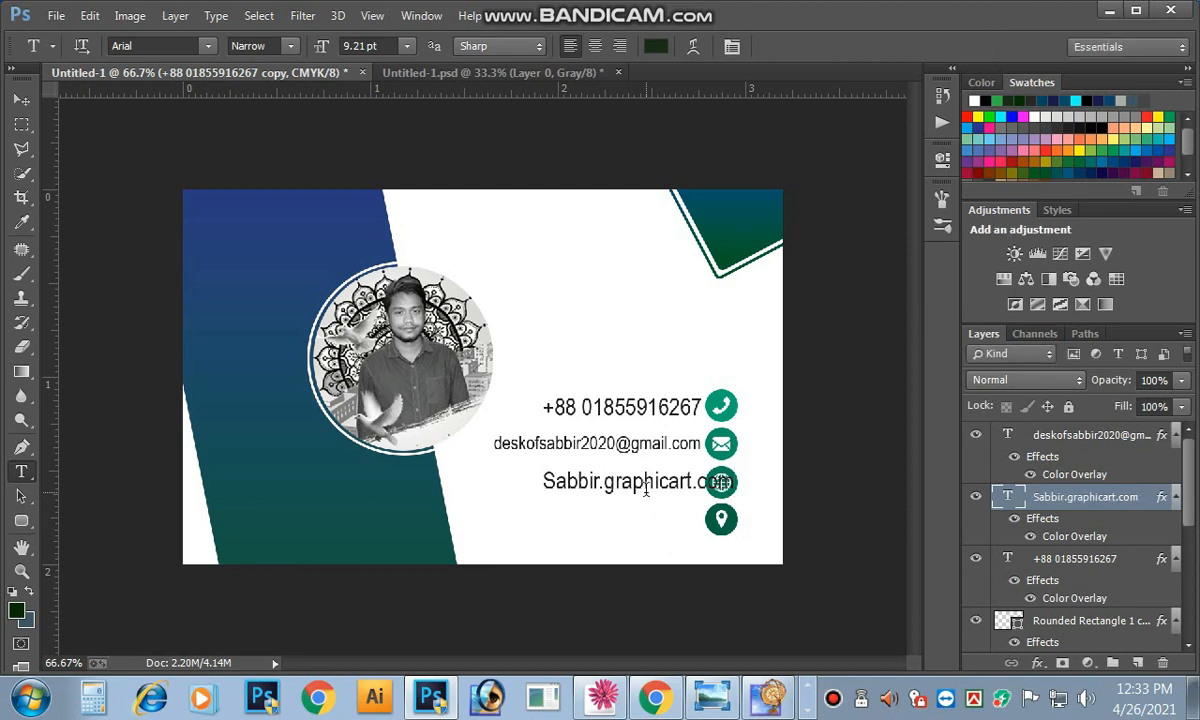
{"action": "left_click", "coordinate": [21, 100]}
{"action": "key", "text": "shift+Left"}
{"action": "key", "text": "shift+Left"}
{"action": "key", "text": "shift+Left"}
{"action": "key", "text": "shift+Left"}
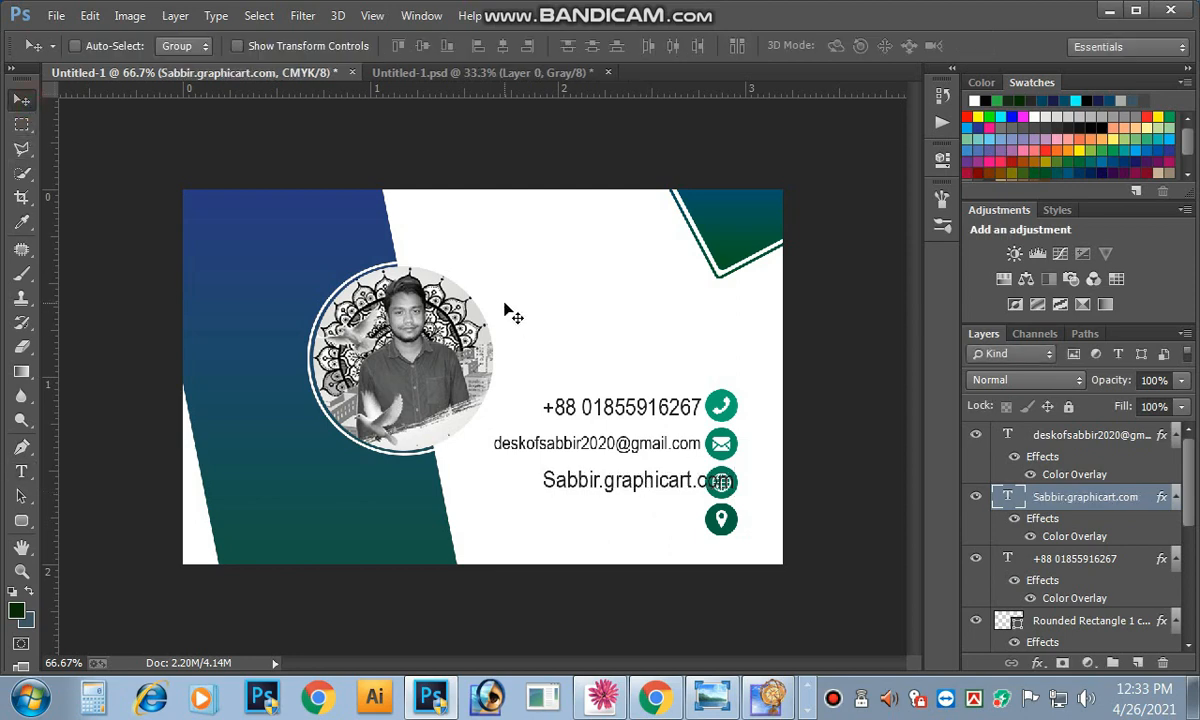
{"action": "key", "text": "shift+Left"}
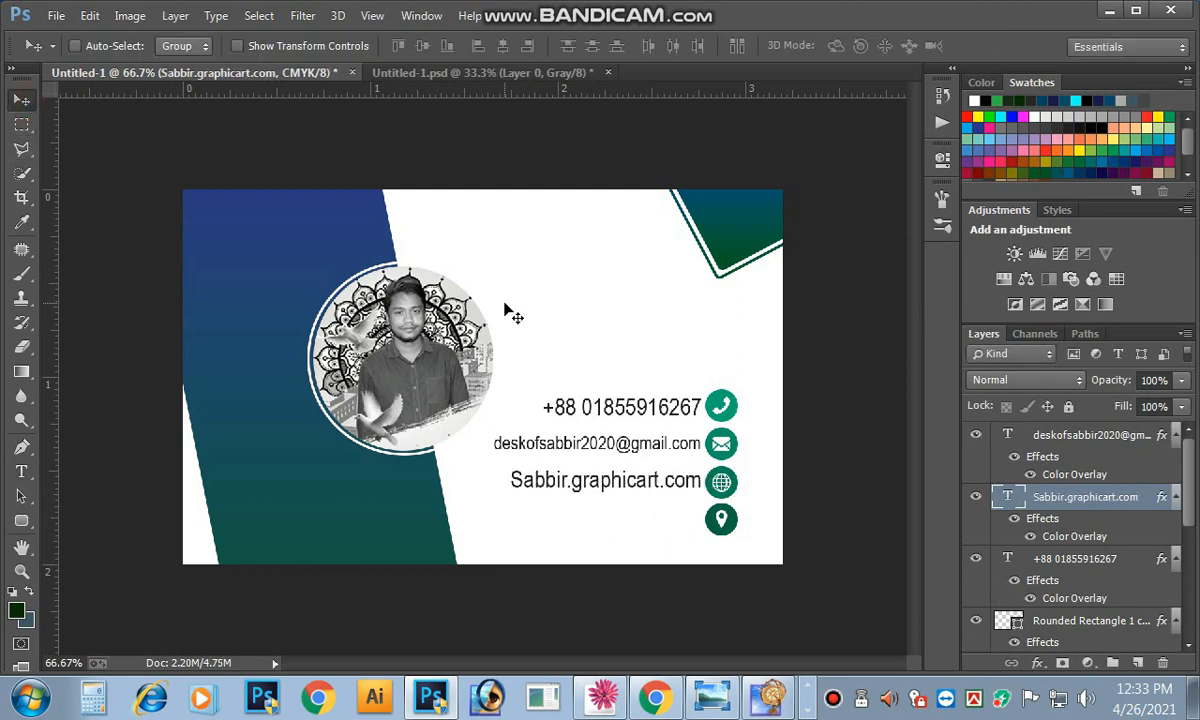
Step: Scale the website line to about 93% and line it up beside the globe icon
{"action": "left_click", "coordinate": [609, 404], "text": "ctrl"}
{"action": "key", "text": "ctrl+t"}
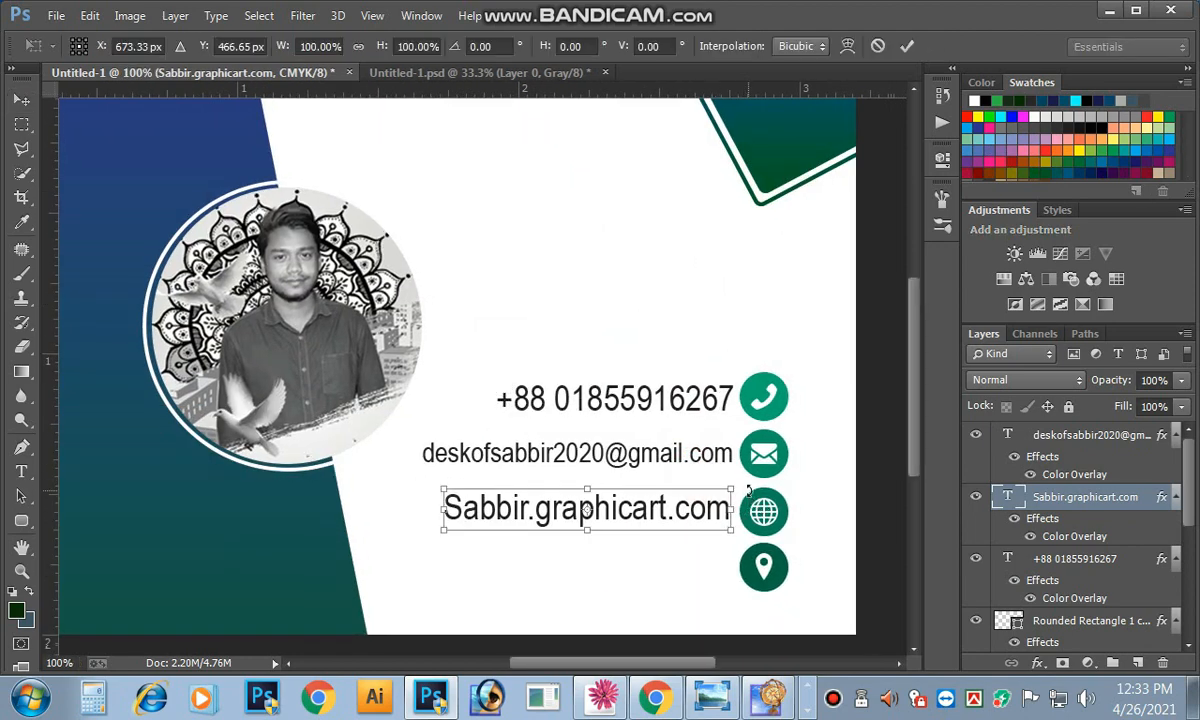
{"action": "left_click_drag", "start_coordinate": [730, 487], "coordinate": [715, 492]}
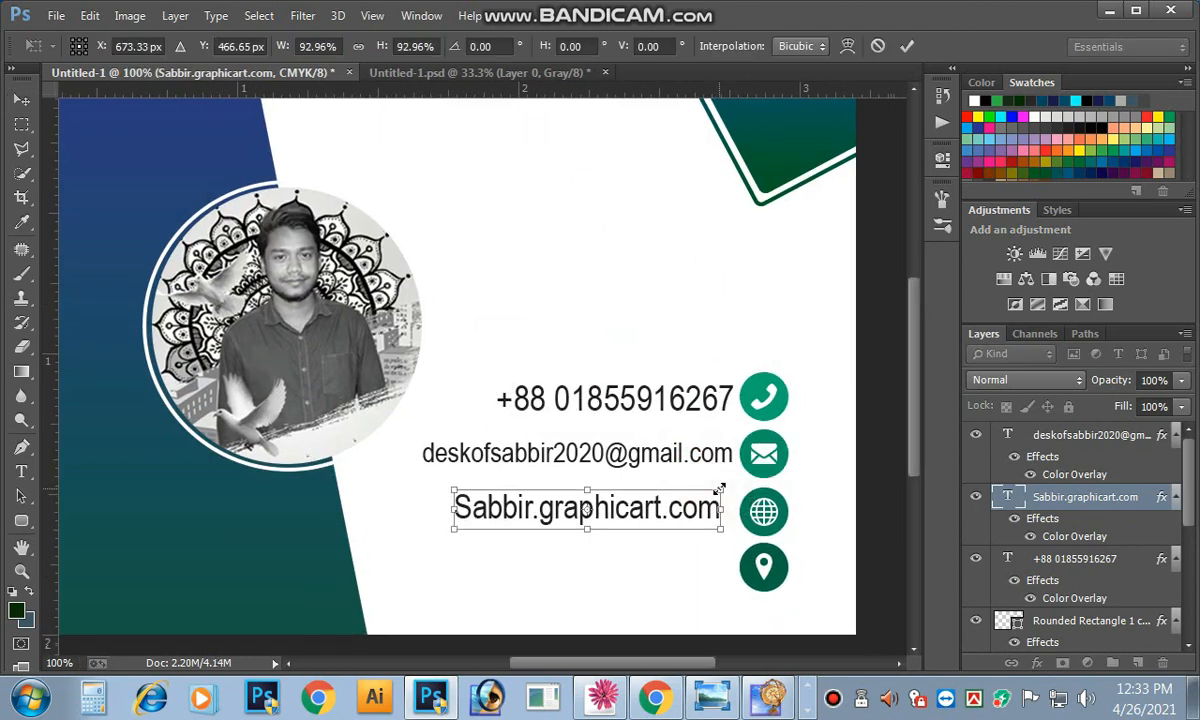
{"action": "key", "text": "Return"}
{"action": "left_click_drag", "start_coordinate": [680, 533], "coordinate": [694, 525]}
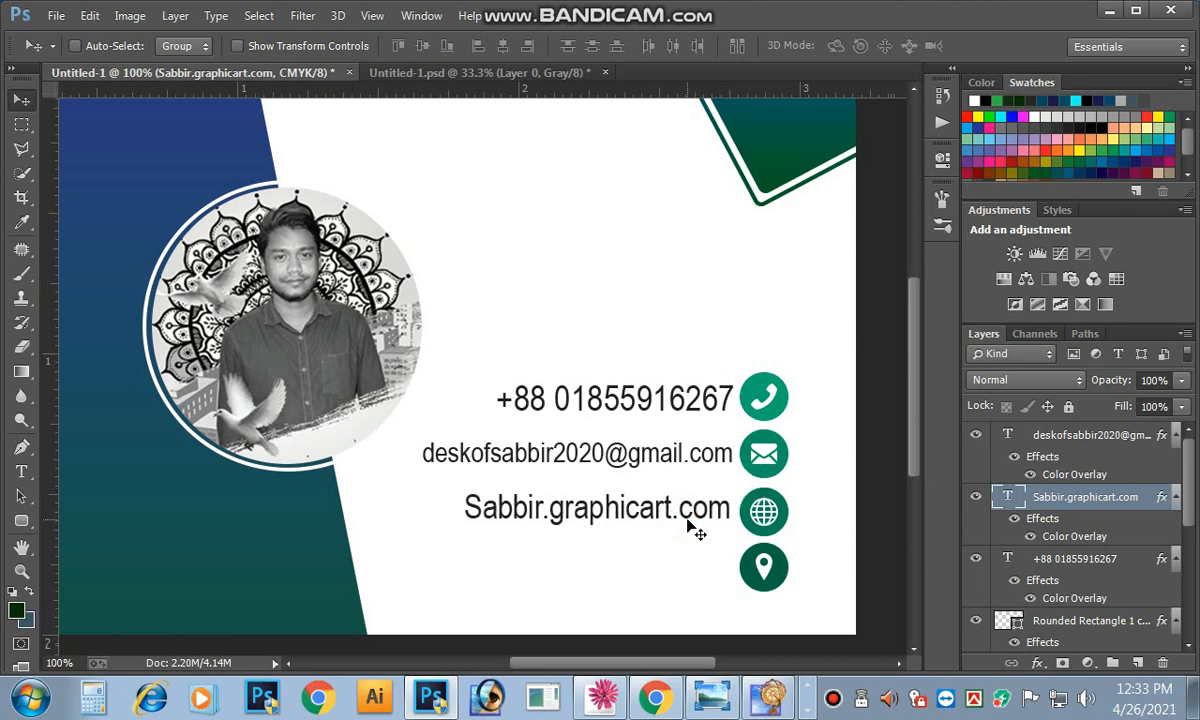
{"action": "key", "text": "ctrl+minus"}
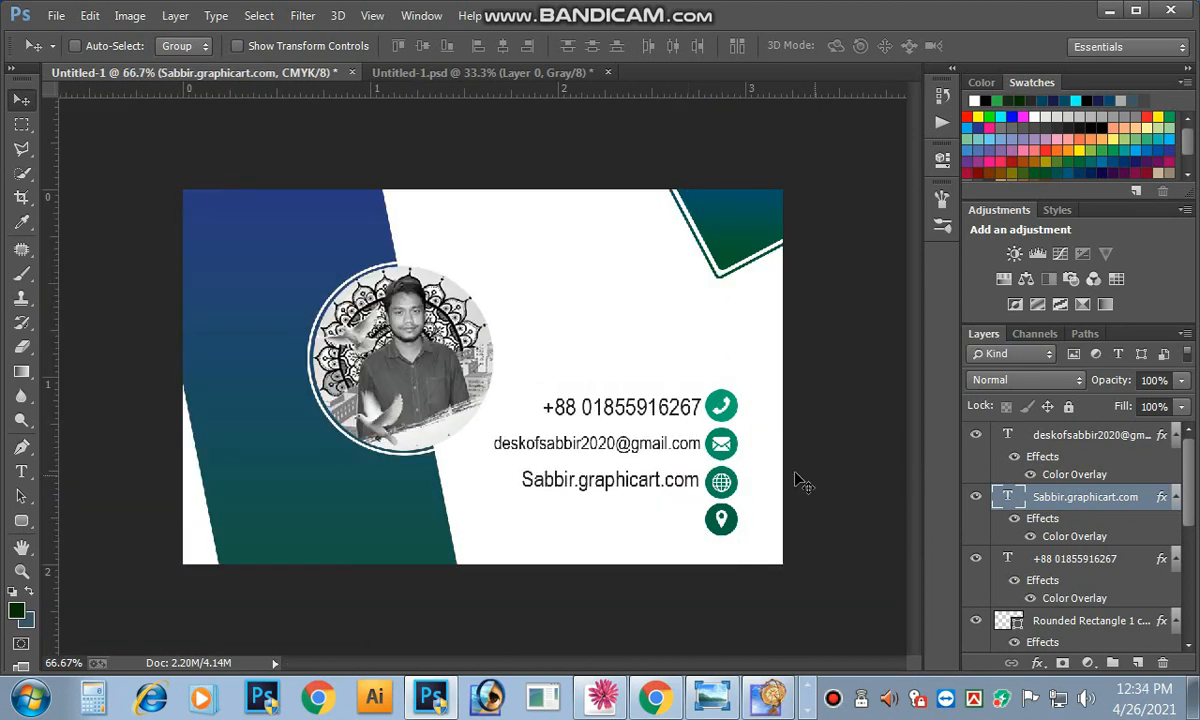
{"action": "key", "text": "Up"}
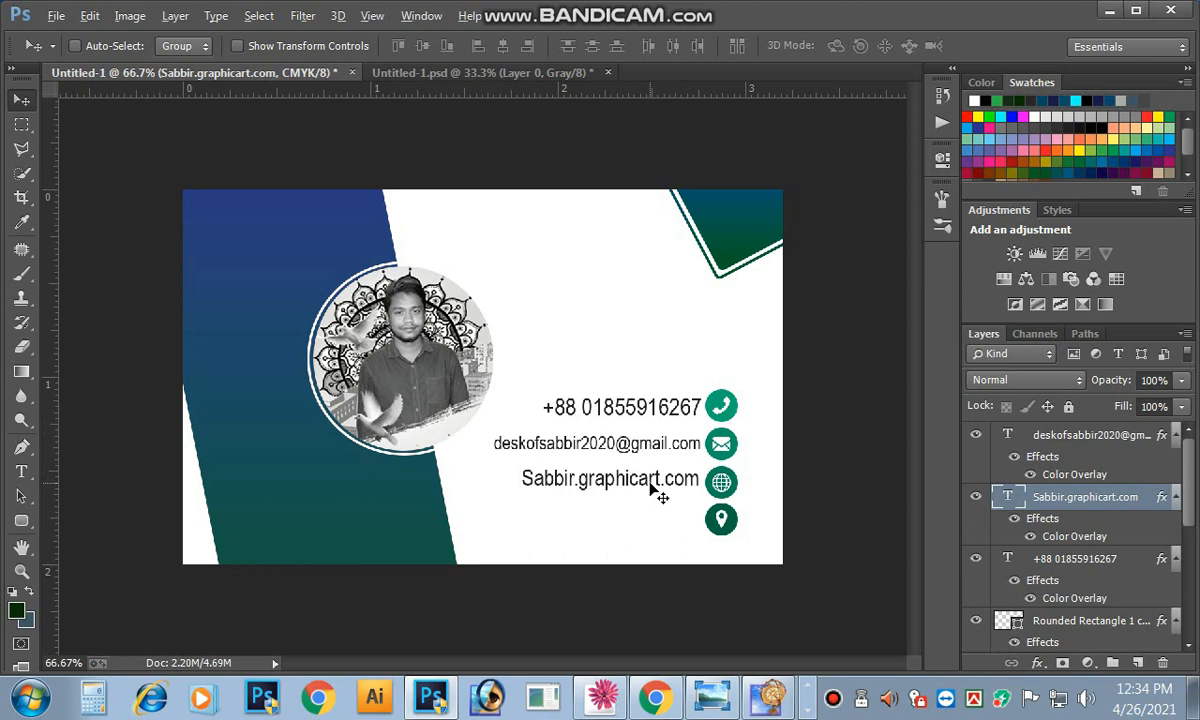
Step: Copy the website line down beside the location icon and retype it as the postal address
{"action": "left_click_drag", "start_coordinate": [656, 490], "coordinate": [651, 532]}
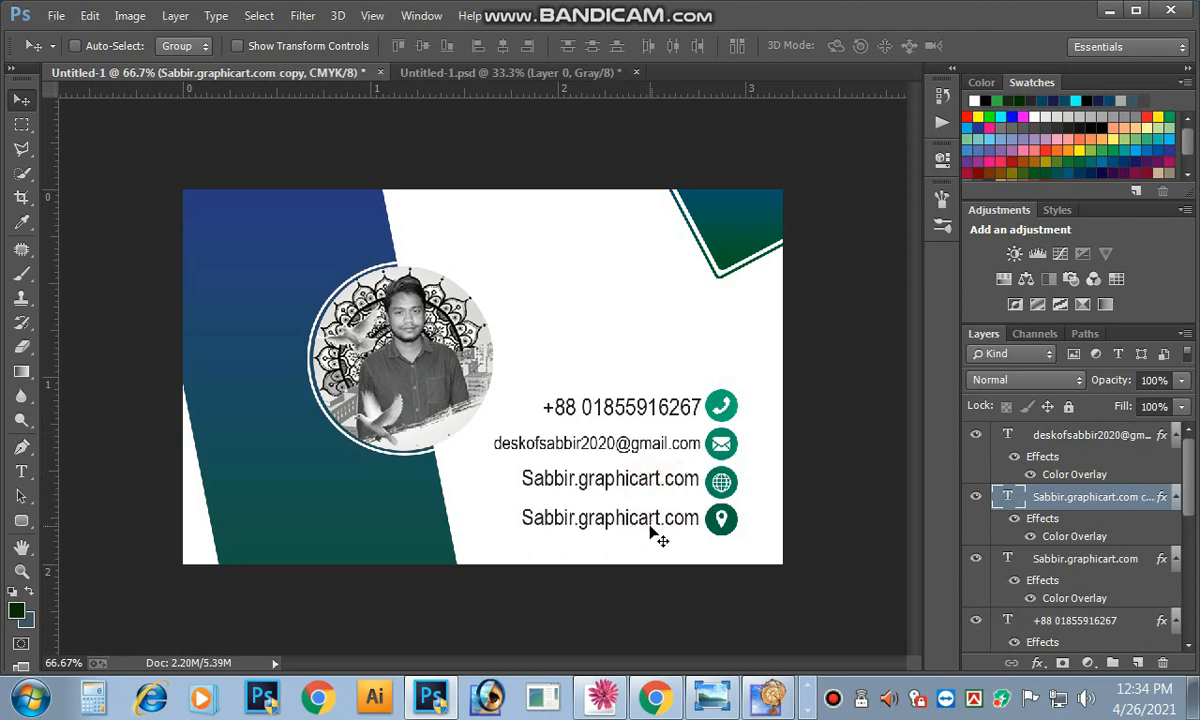
{"action": "key", "text": "ctrl+minus"}
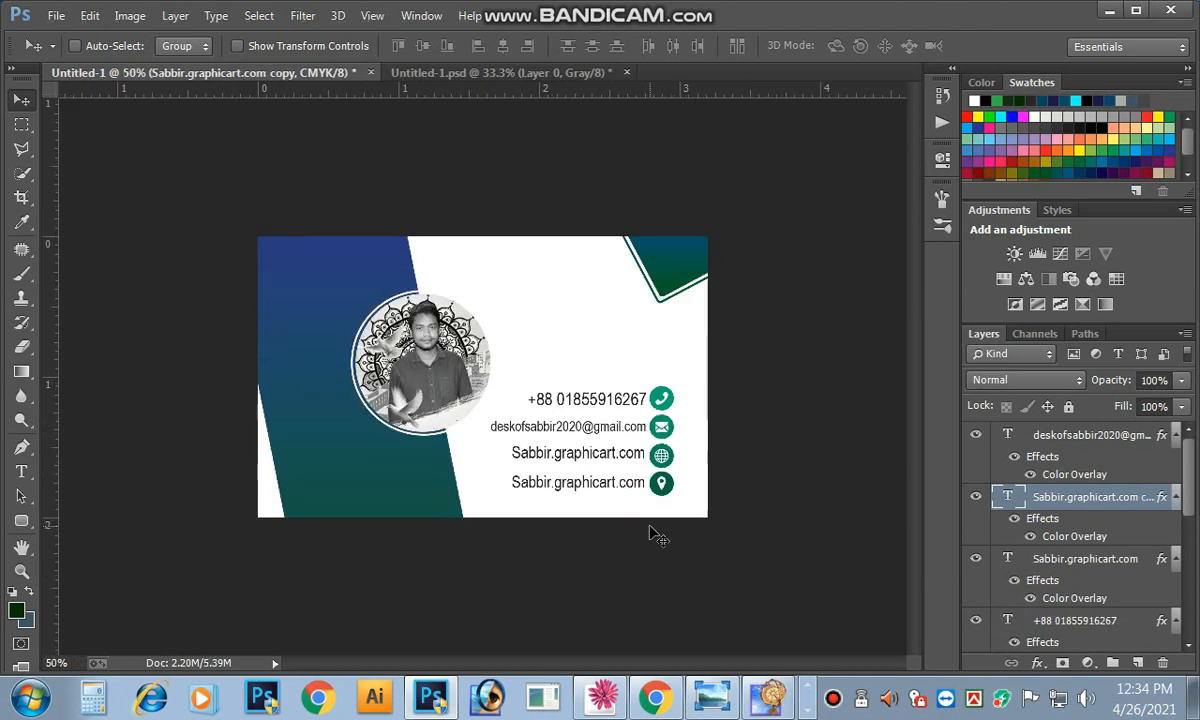
{"action": "left_click", "coordinate": [24, 471]}
{"action": "left_click", "coordinate": [614, 485]}
{"action": "key", "text": "ctrl+a"}
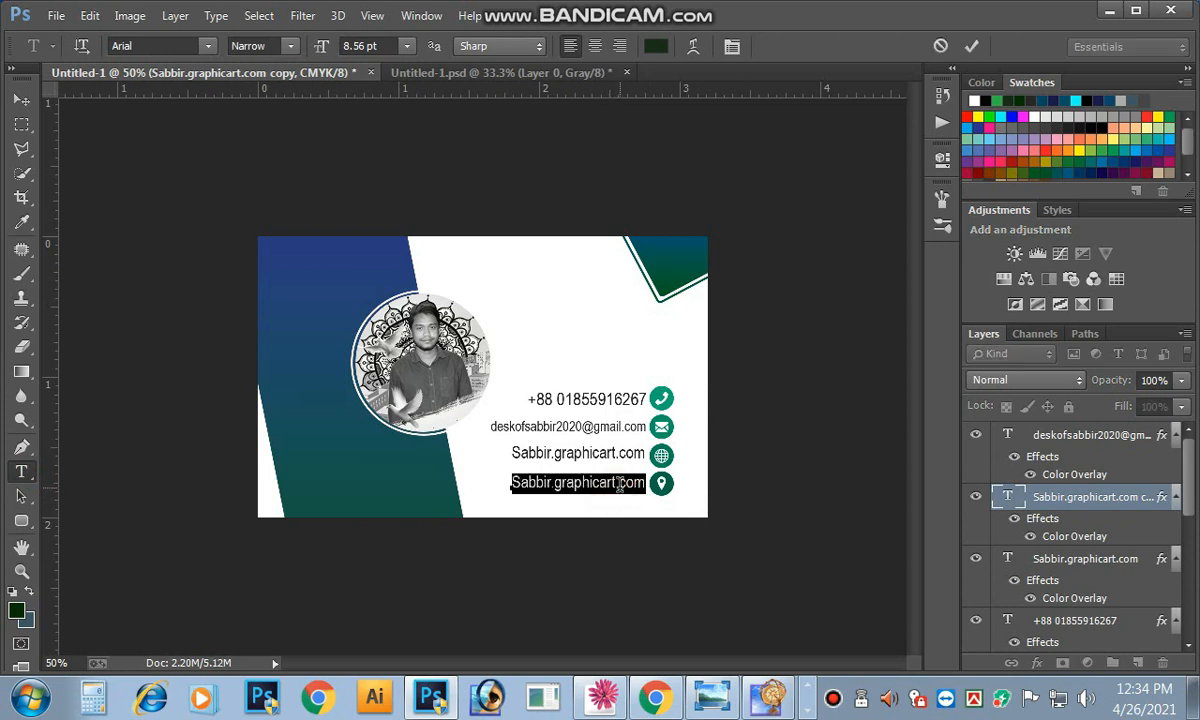
{"action": "type", "text": "Gazipur, Sreepur, 1740"}
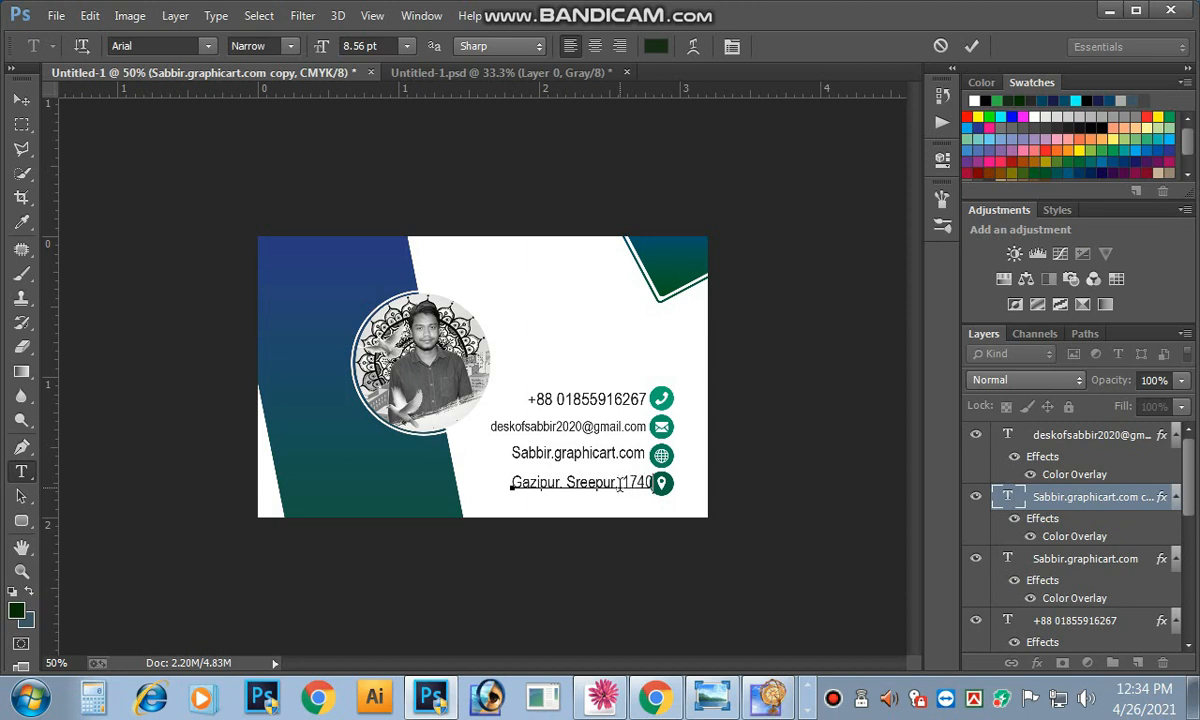
{"action": "left_click", "coordinate": [972, 46]}
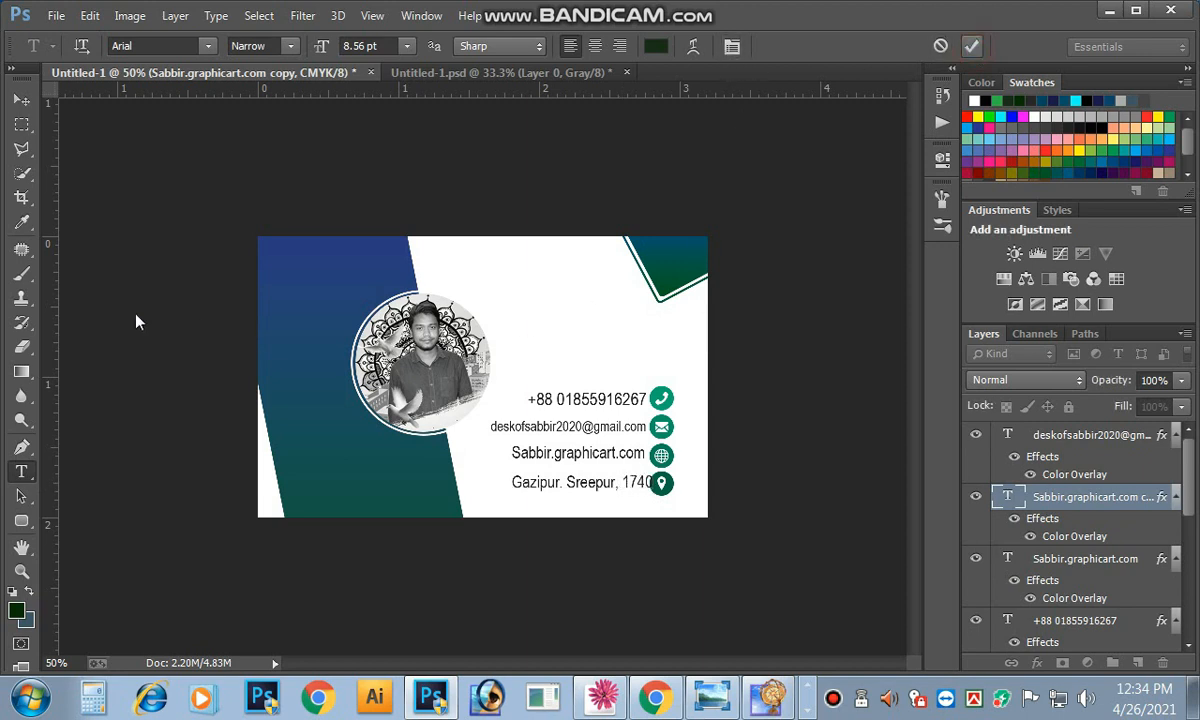
Step: Nudge the address line left and down, then place a copy above the phone number
{"action": "left_click", "coordinate": [21, 100]}
{"action": "key", "text": "Left"}
{"action": "key", "text": "Left"}
{"action": "key", "text": "Left"}
{"action": "key", "text": "Left"}
{"action": "key", "text": "Left"}
{"action": "key", "text": "Left"}
{"action": "key", "text": "Left"}
{"action": "key", "text": "Left"}
{"action": "key", "text": "Left"}
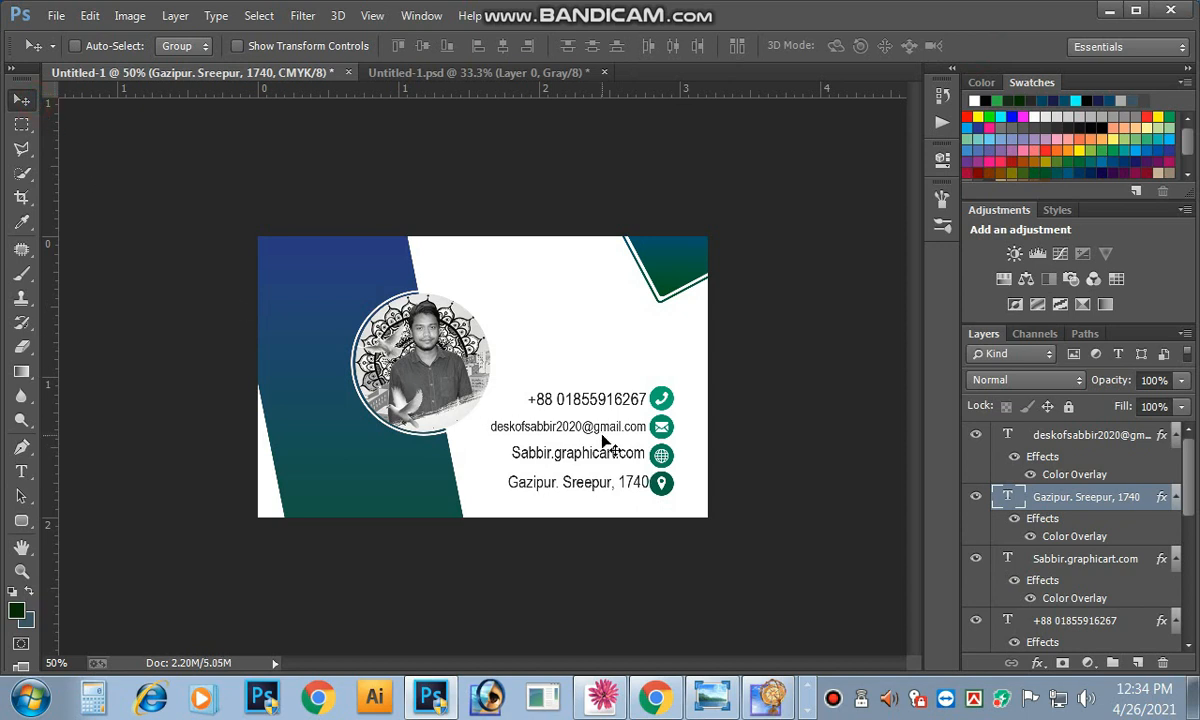
{"action": "key", "text": "Down"}
{"action": "key", "text": "Down"}
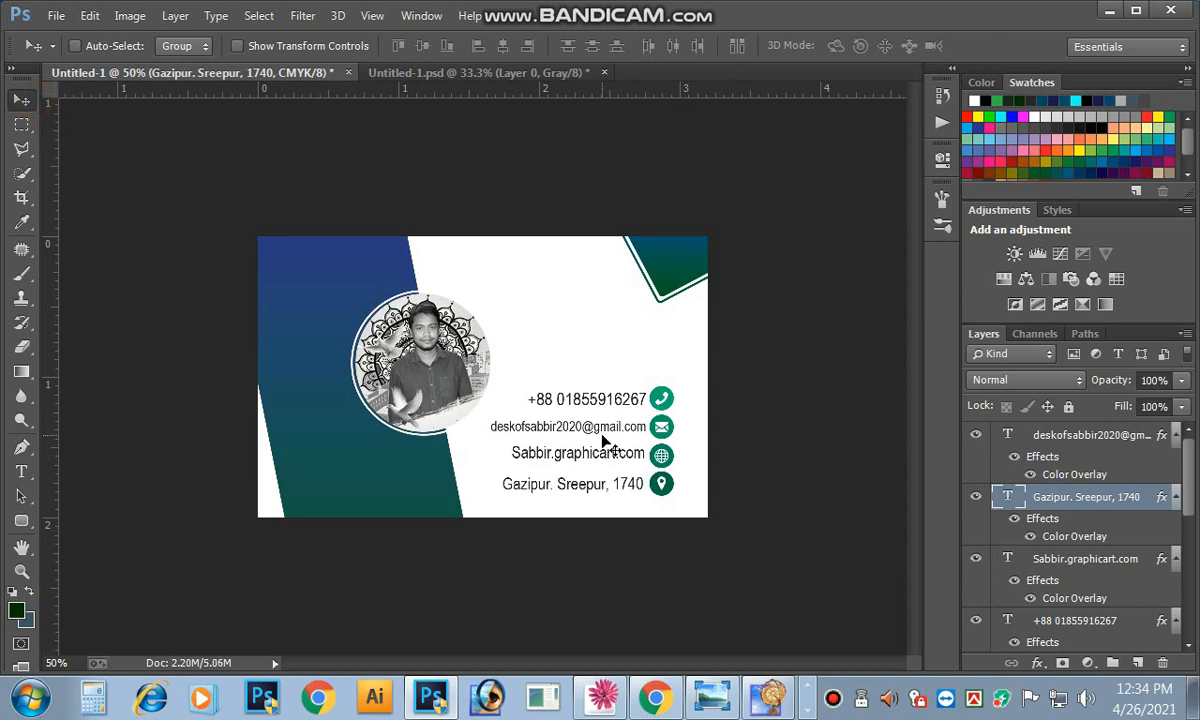
{"action": "key", "text": "ctrl+minus"}
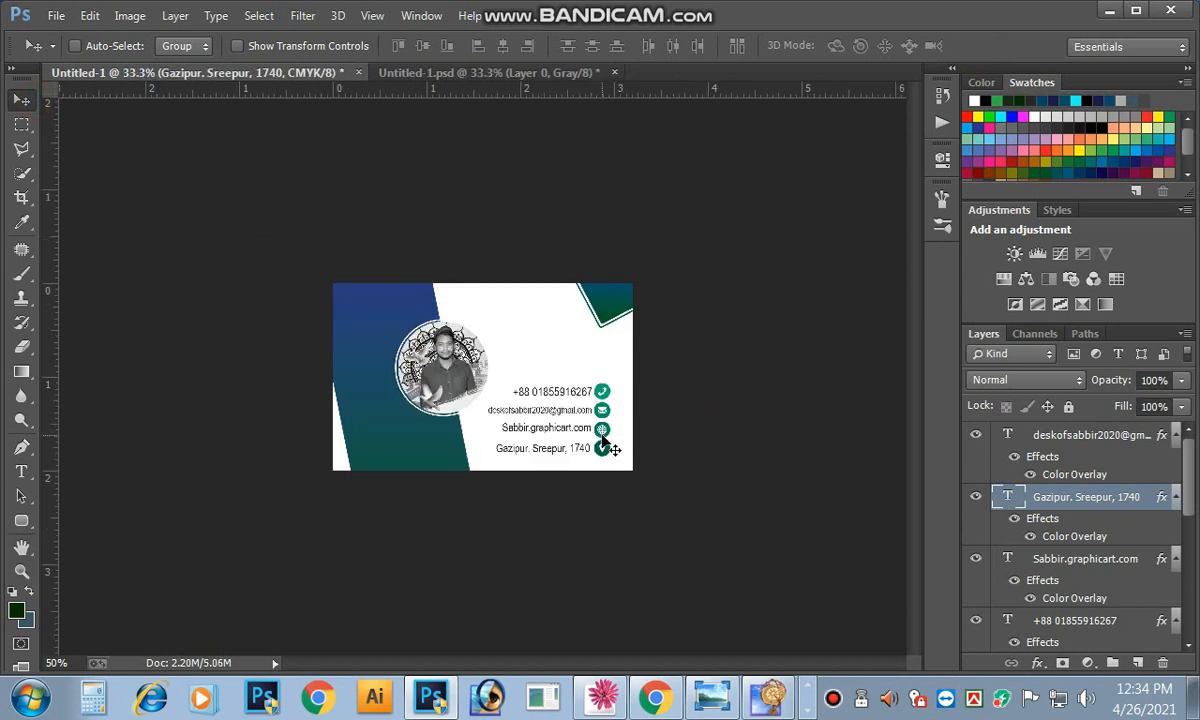
{"action": "key", "text": "ctrl+plus"}
{"action": "key", "text": "ctrl+plus"}
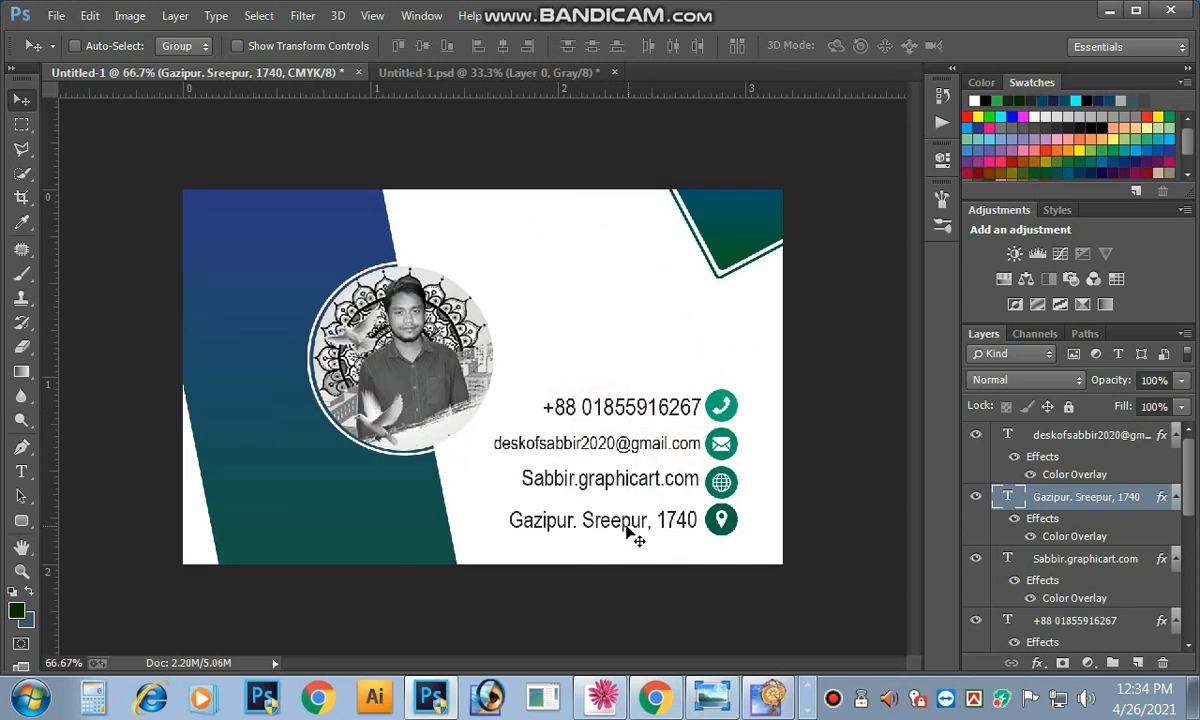
{"action": "left_click_drag", "start_coordinate": [627, 533], "coordinate": [647, 322]}
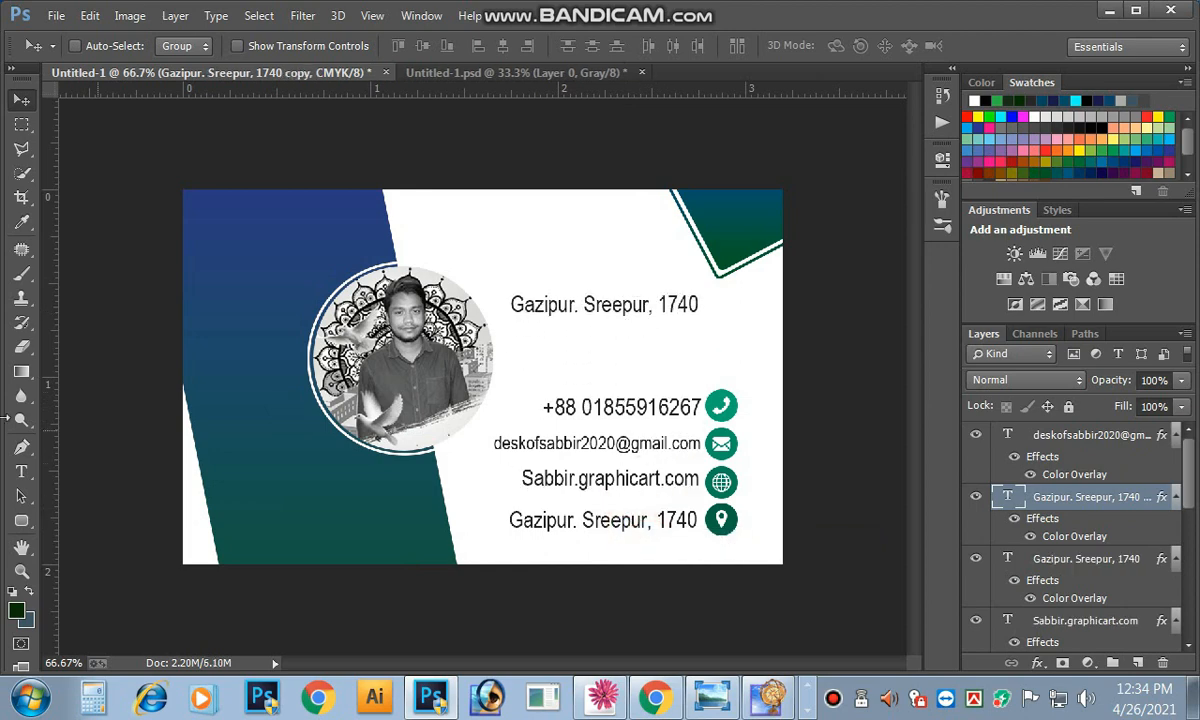
Step: Replace the copied address with the cardholder's name, set in ITC Avant Garde
{"action": "left_click", "coordinate": [21, 471]}
{"action": "triple_click", "coordinate": [601, 313]}
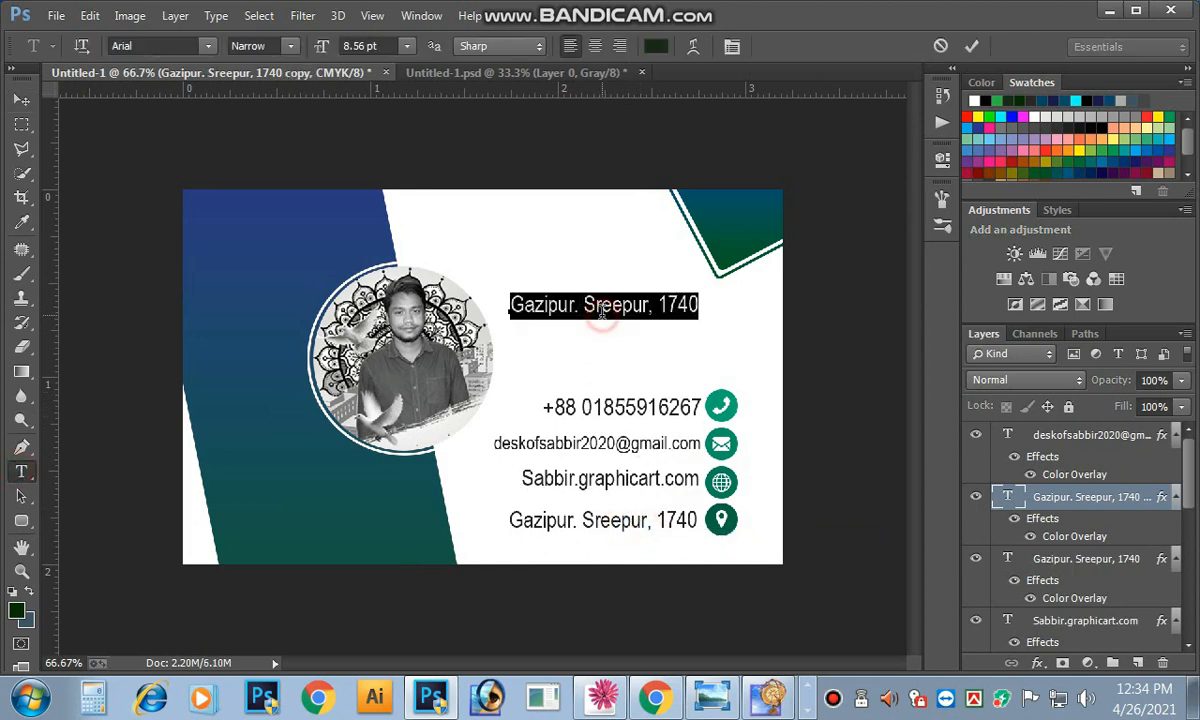
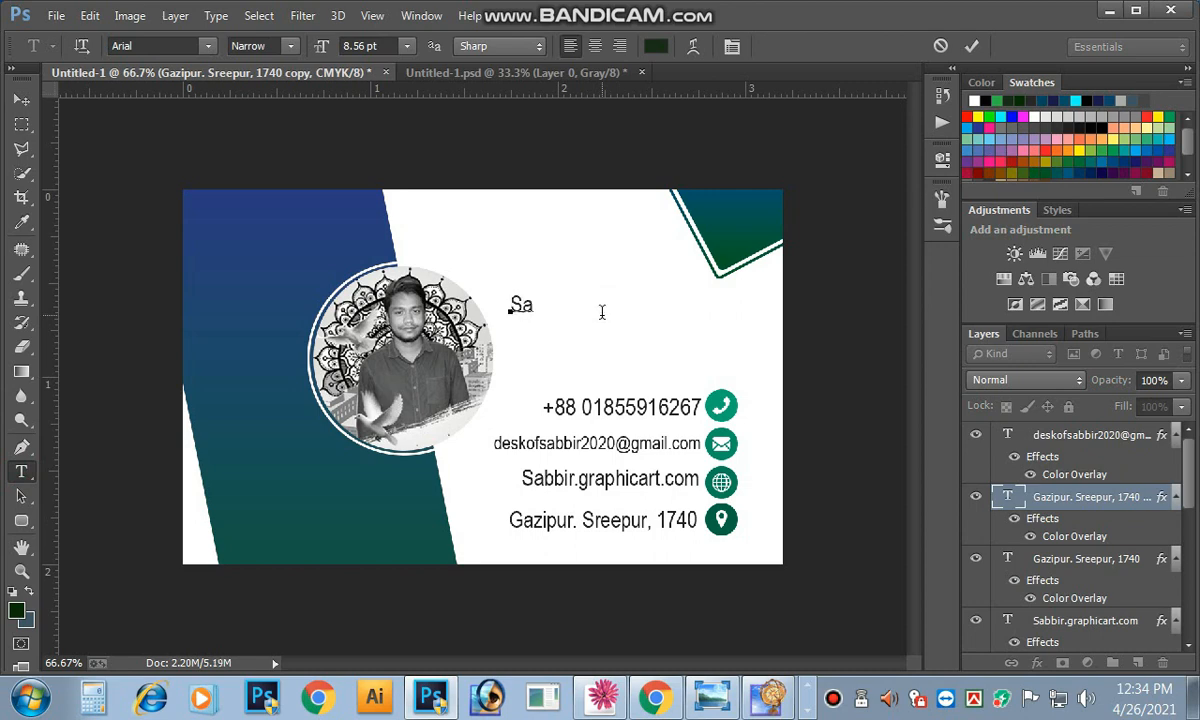
{"action": "key", "text": "BackSpace"}
{"action": "double_click", "coordinate": [557, 304]}
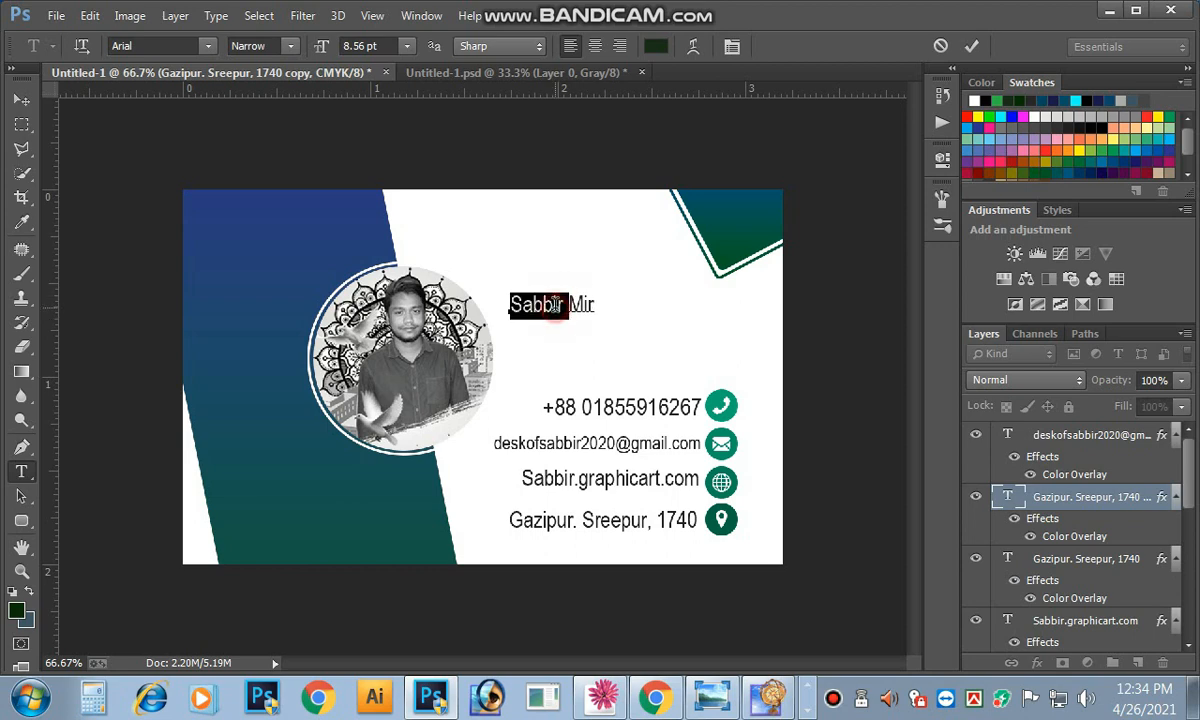
{"action": "triple_click", "coordinate": [555, 304]}
{"action": "left_click", "coordinate": [139, 43]}
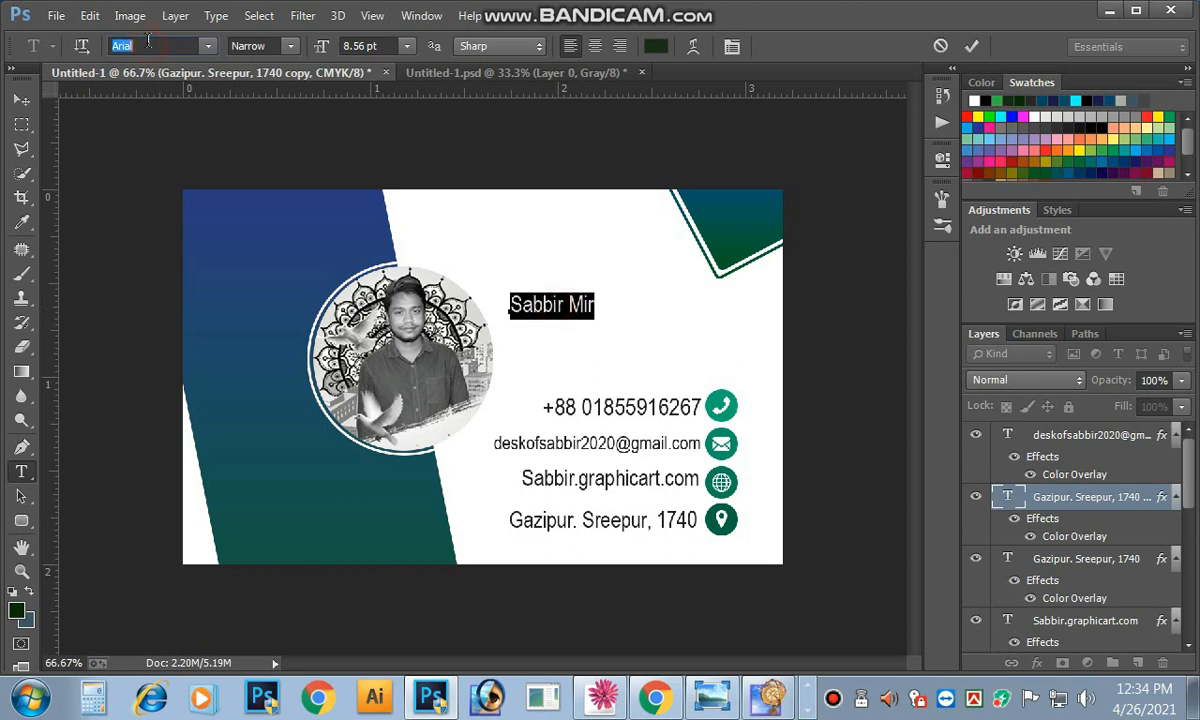
{"action": "key", "text": "Up"}
{"action": "key", "text": "Up"}
{"action": "key", "text": "Down"}
{"action": "key", "text": "Down"}
{"action": "key", "text": "Down"}
{"action": "key", "text": "Down"}
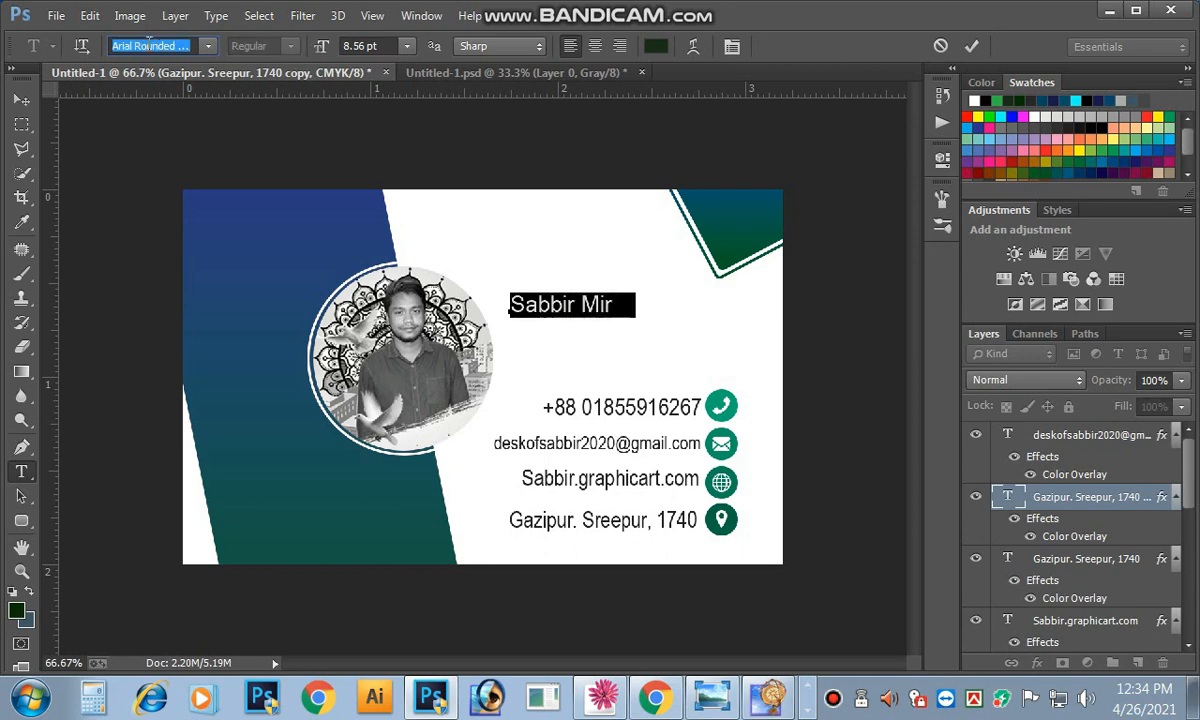
{"action": "key", "text": "Down"}
{"action": "key", "text": "Down"}
{"action": "key", "text": "Down"}
{"action": "key", "text": "Down"}
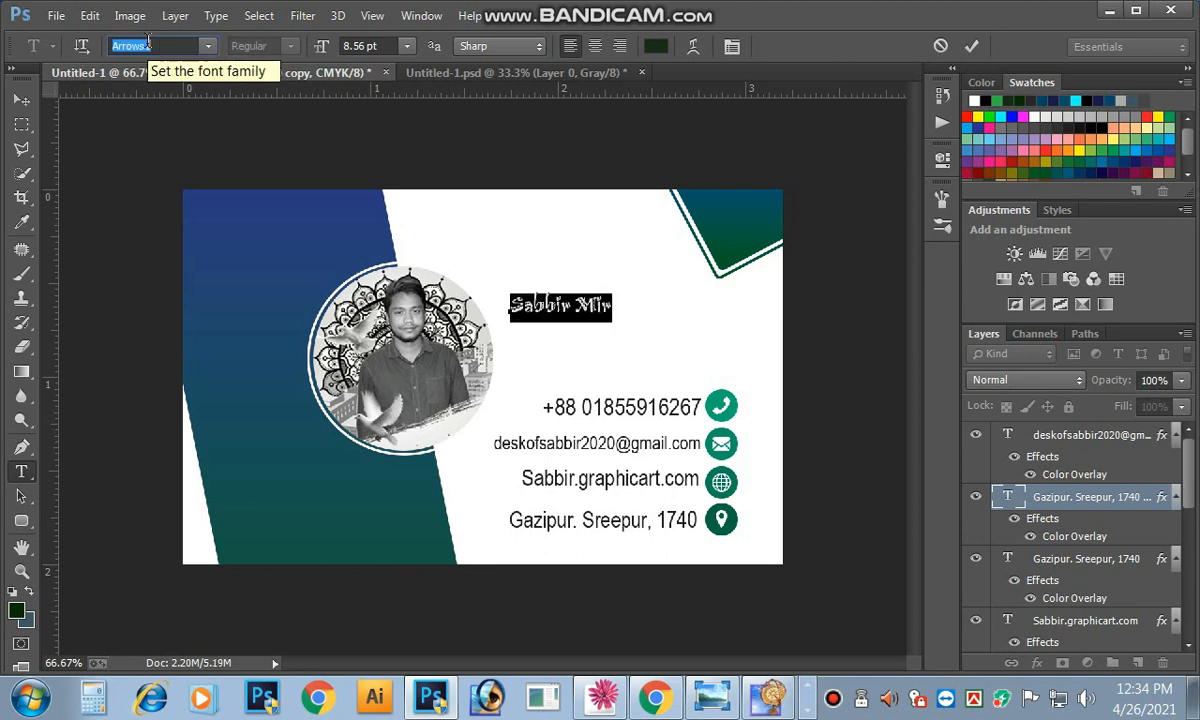
{"action": "key", "text": "Down"}
{"action": "key", "text": "Down"}
{"action": "key", "text": "Down"}
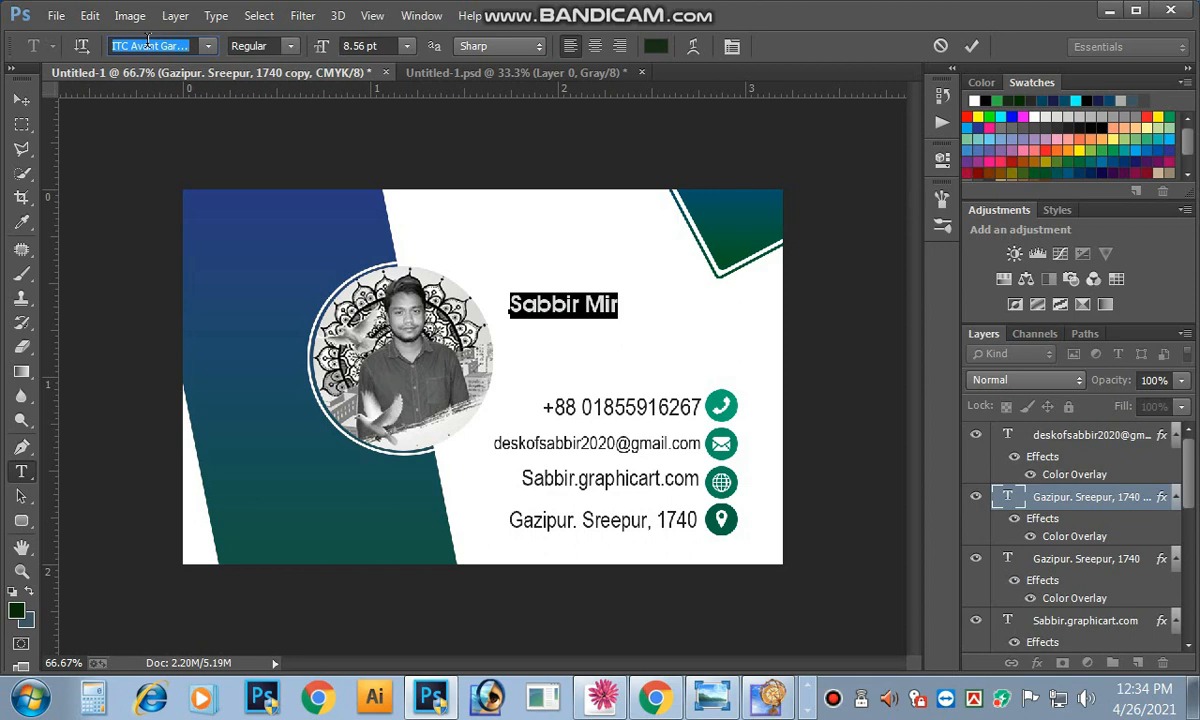
{"action": "left_click", "coordinate": [21, 99]}
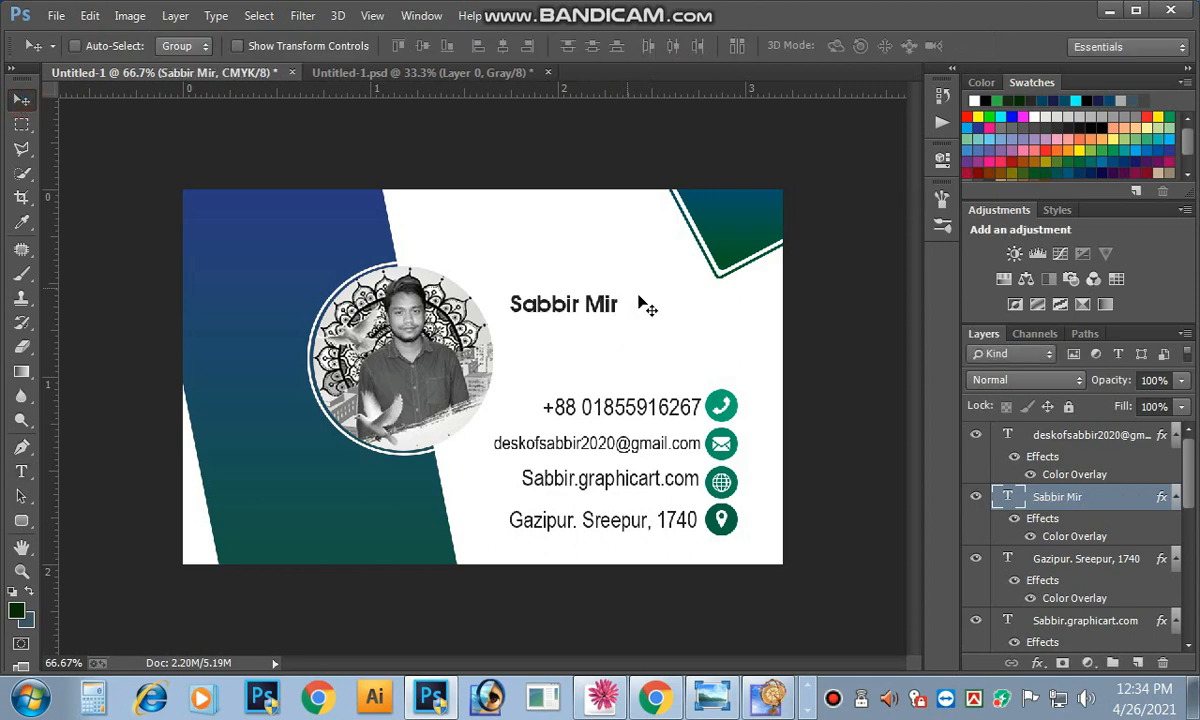
Step: Enlarge the name slightly to 10.44 pt and add the name prefix in front
{"action": "key", "text": "ctrl+plus"}
{"action": "key", "text": "ctrl+t"}
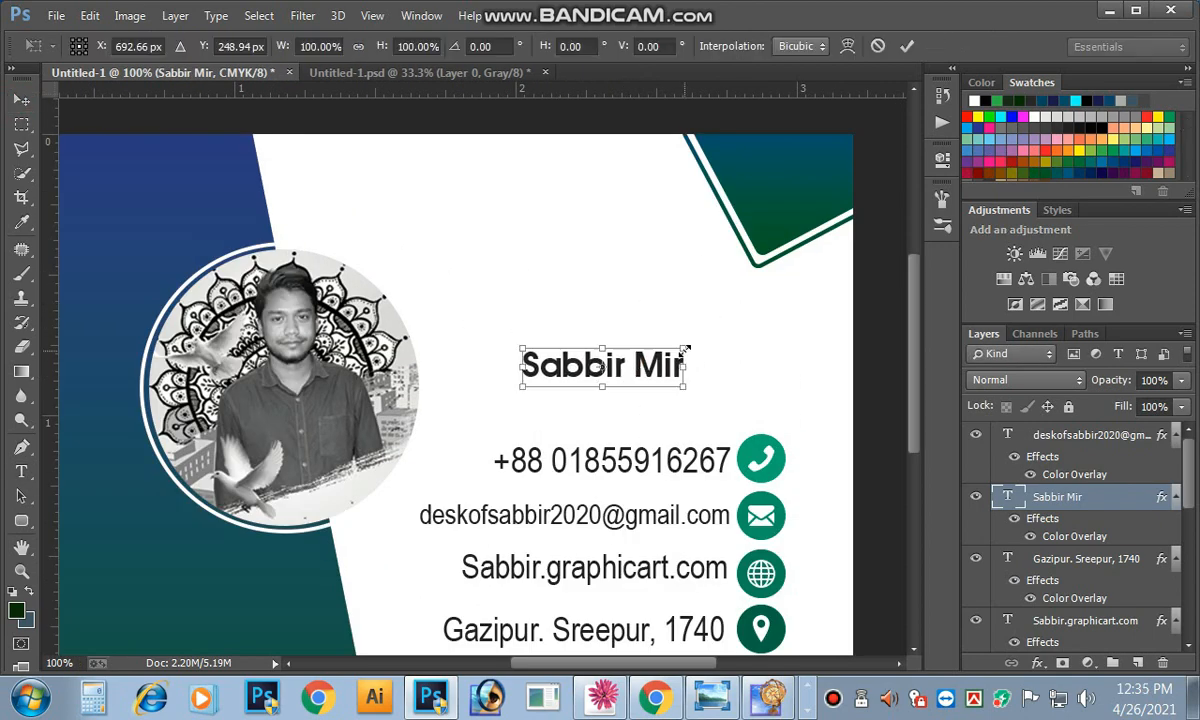
{"action": "left_click_drag", "start_coordinate": [685, 350], "coordinate": [692, 343]}
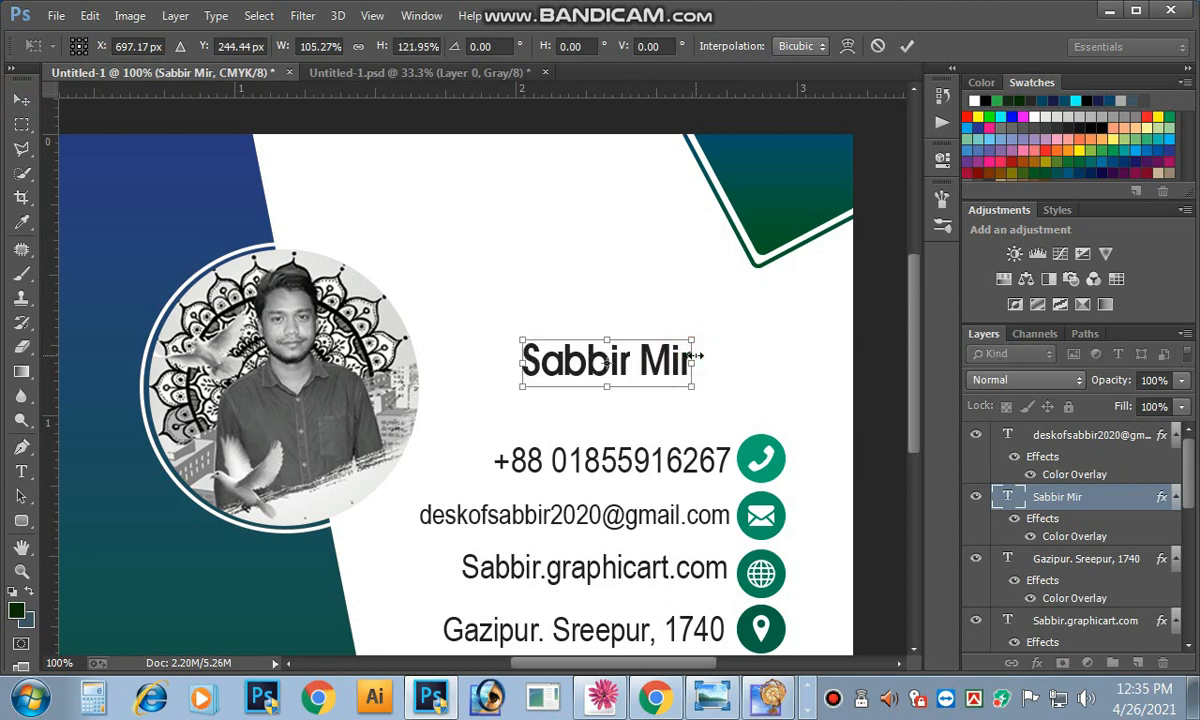
{"action": "key", "text": "Return"}
{"action": "left_click", "coordinate": [21, 471]}
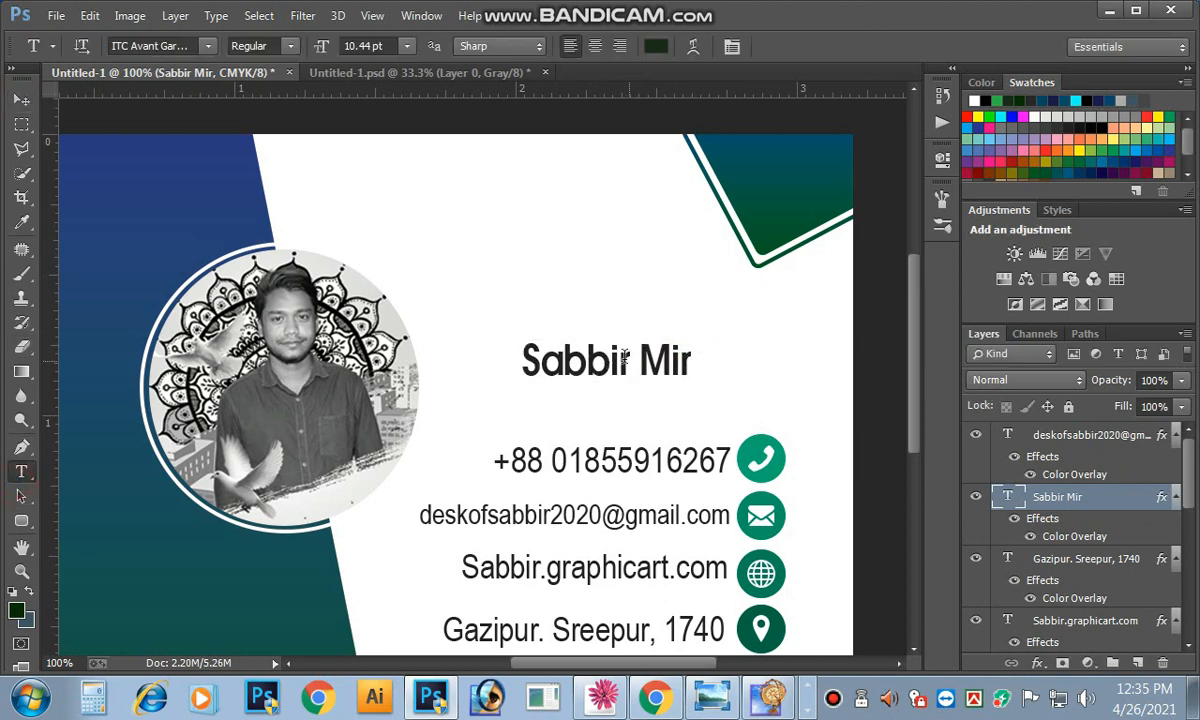
{"action": "left_click", "coordinate": [531, 362]}
{"action": "left_click", "coordinate": [520, 371]}
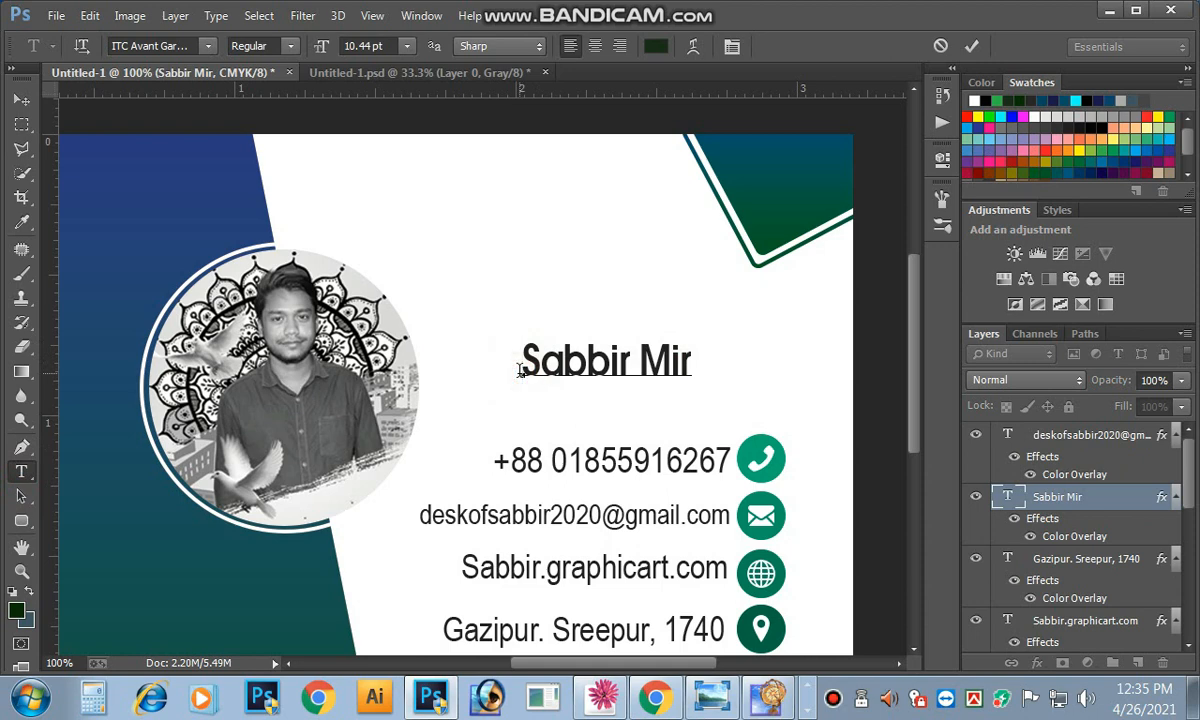
{"action": "type", "text": "Md."}
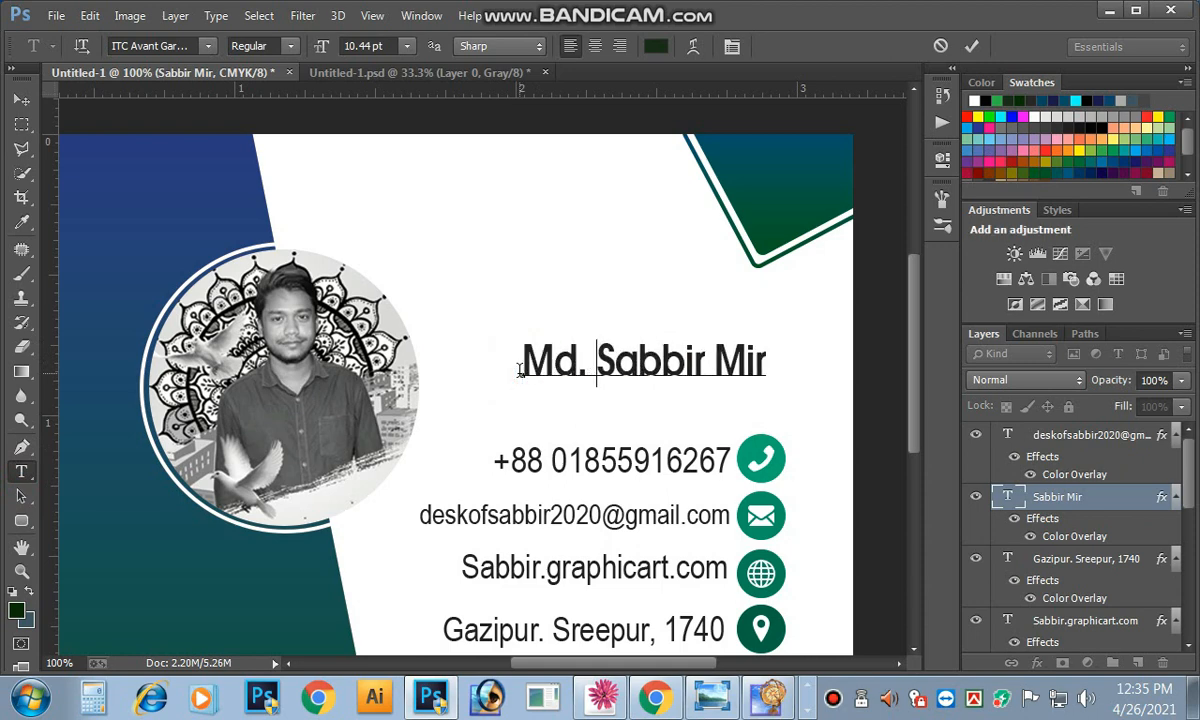
{"action": "key", "text": "ctrl+Return"}
{"action": "key", "text": "ctrl+minus"}
{"action": "key", "text": "ctrl+minus"}
{"action": "key", "text": "ctrl+minus"}
{"action": "left_click", "coordinate": [21, 100]}
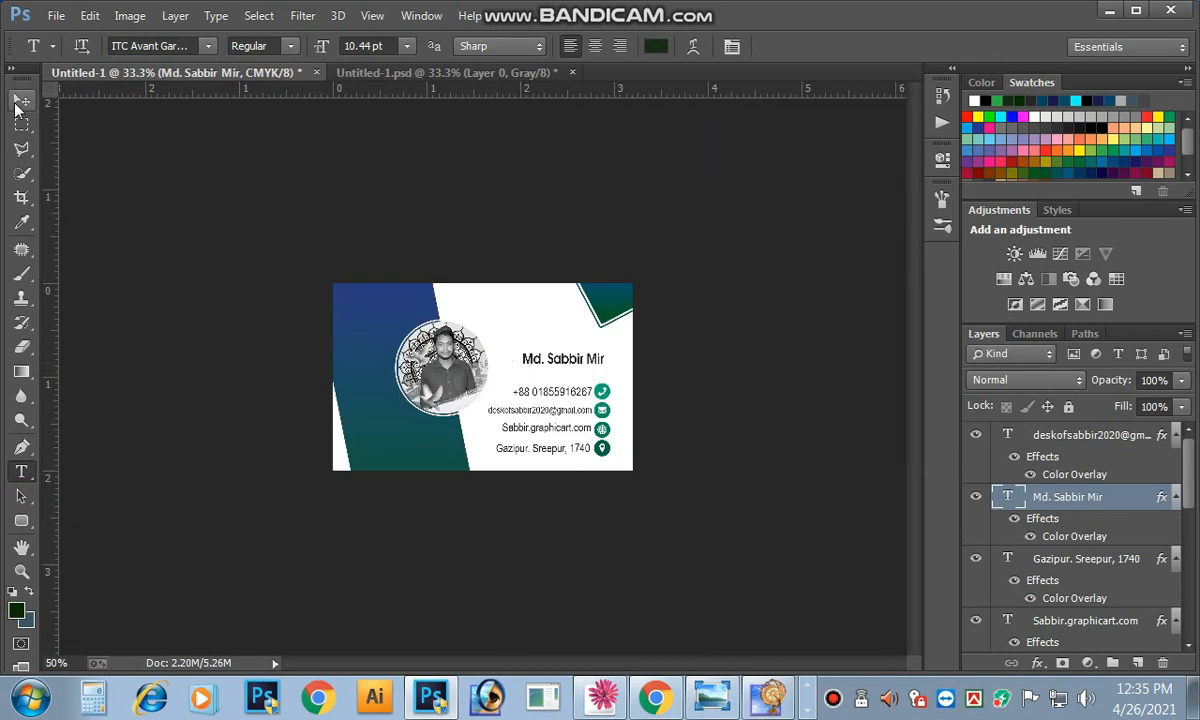
Step: Add a 'Graphic designar' line under the name at 7.44 pt
{"action": "key", "text": "shift+Up"}
{"action": "key", "text": "shift+Up"}
{"action": "key", "text": "shift+Up"}
{"action": "key", "text": "shift+Up"}
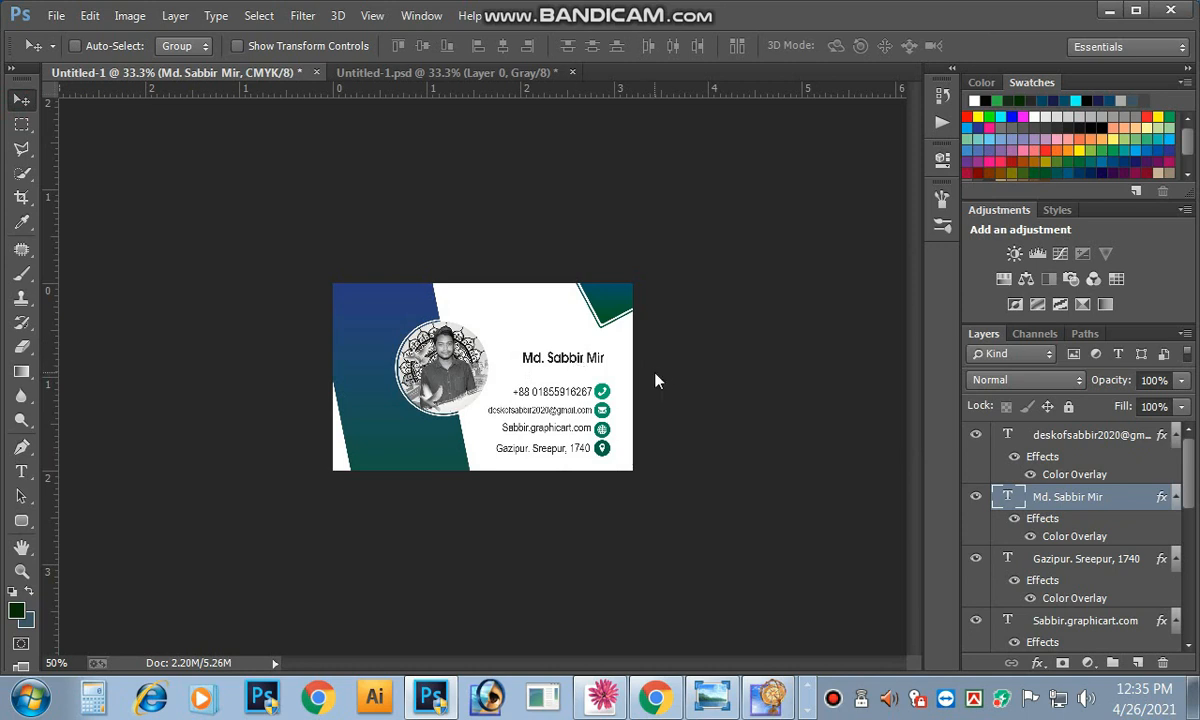
{"action": "key", "text": "Up"}
{"action": "key", "text": "Up"}
{"action": "key", "text": "Up"}
{"action": "key", "text": "Up"}
{"action": "key", "text": "Up"}
{"action": "key", "text": "Up"}
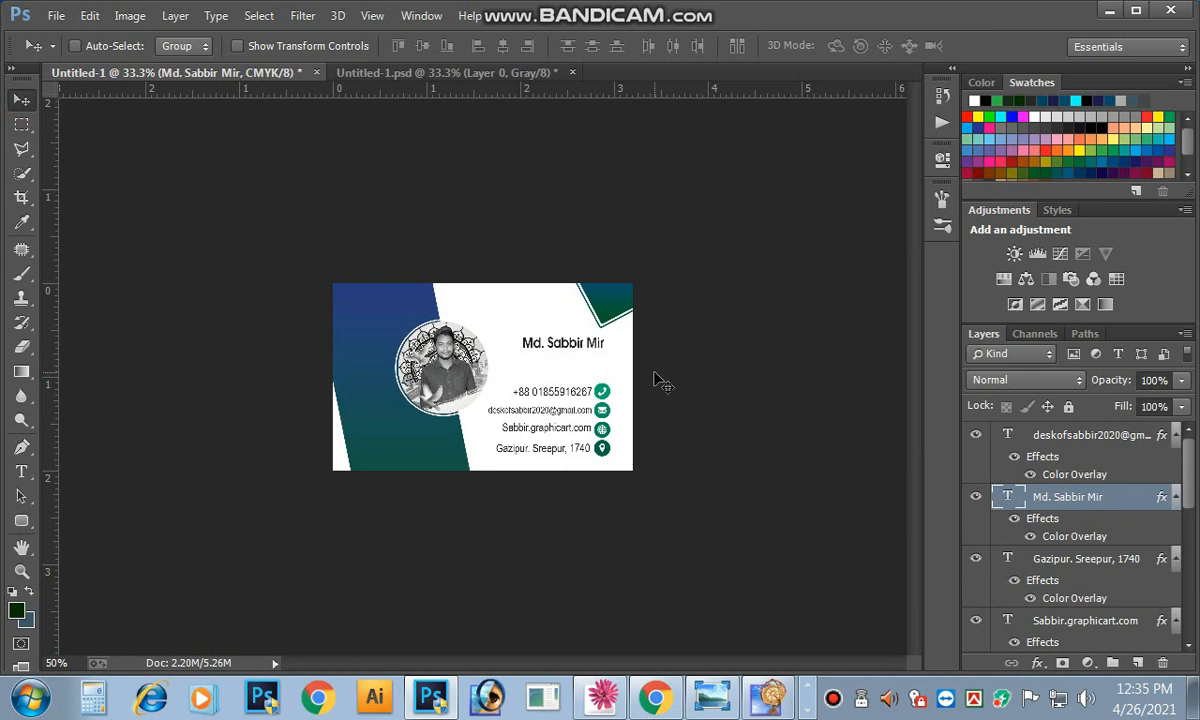
{"action": "key", "text": "Down"}
{"action": "key", "text": "Down"}
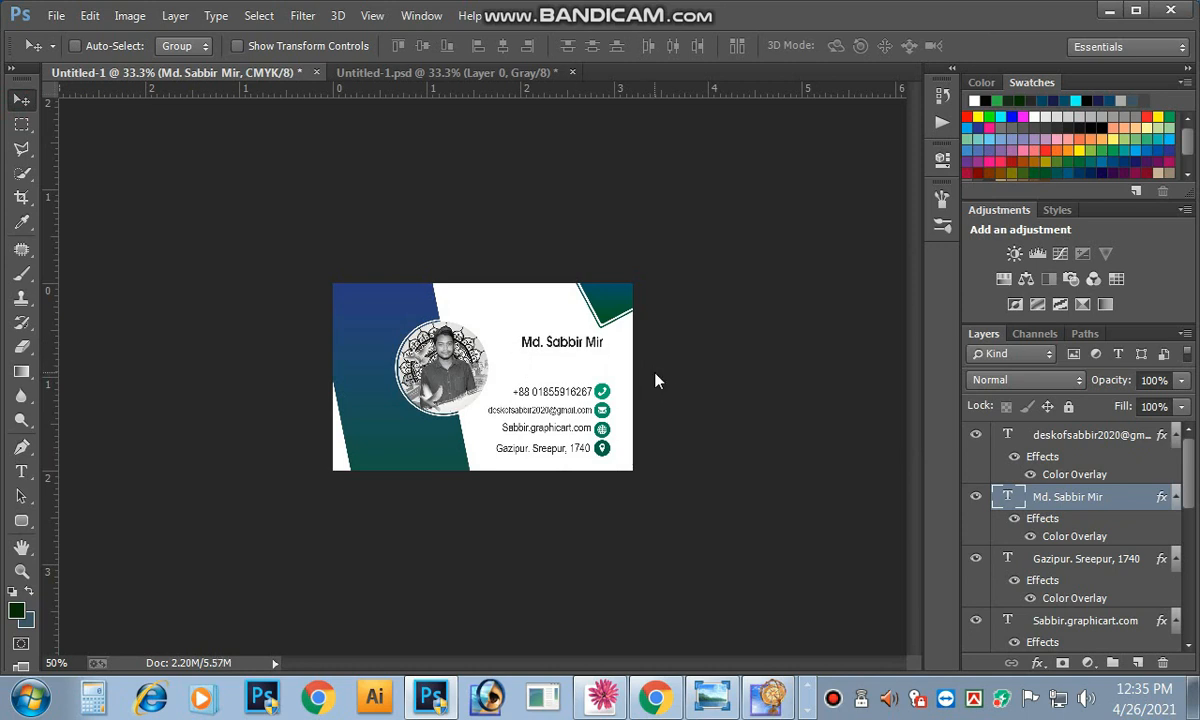
{"action": "left_click", "coordinate": [21, 472]}
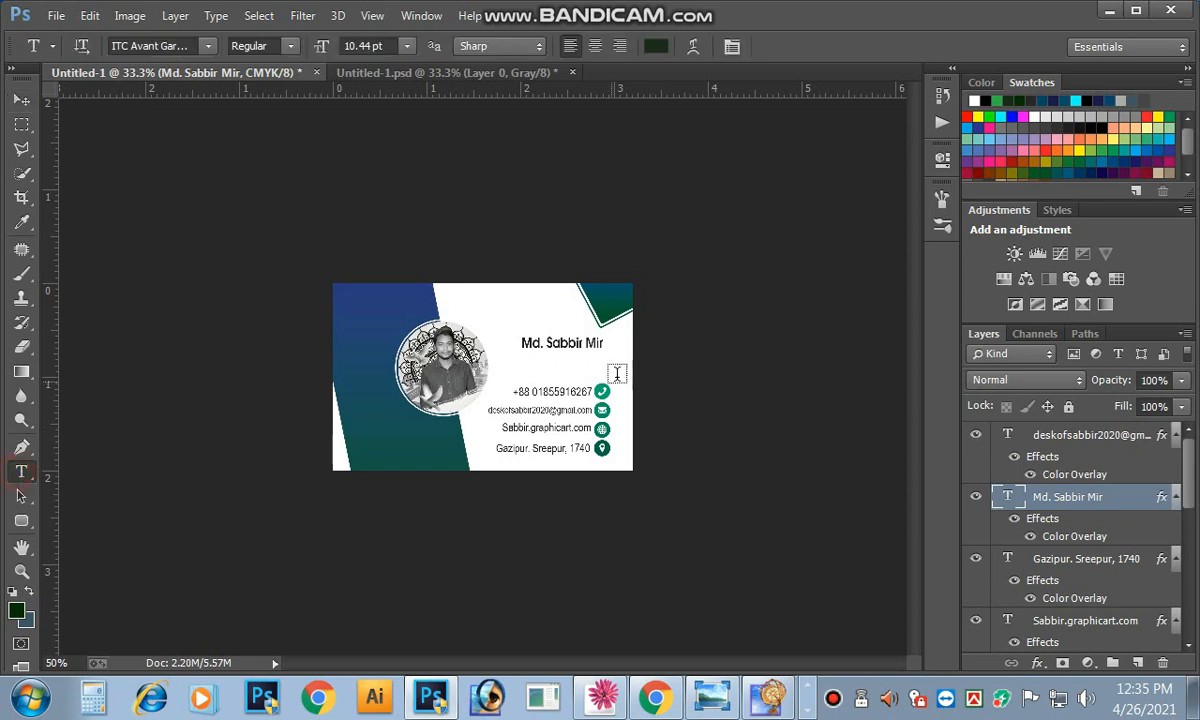
{"action": "key", "text": "ctrl+plus"}
{"action": "left_click", "coordinate": [658, 327]}
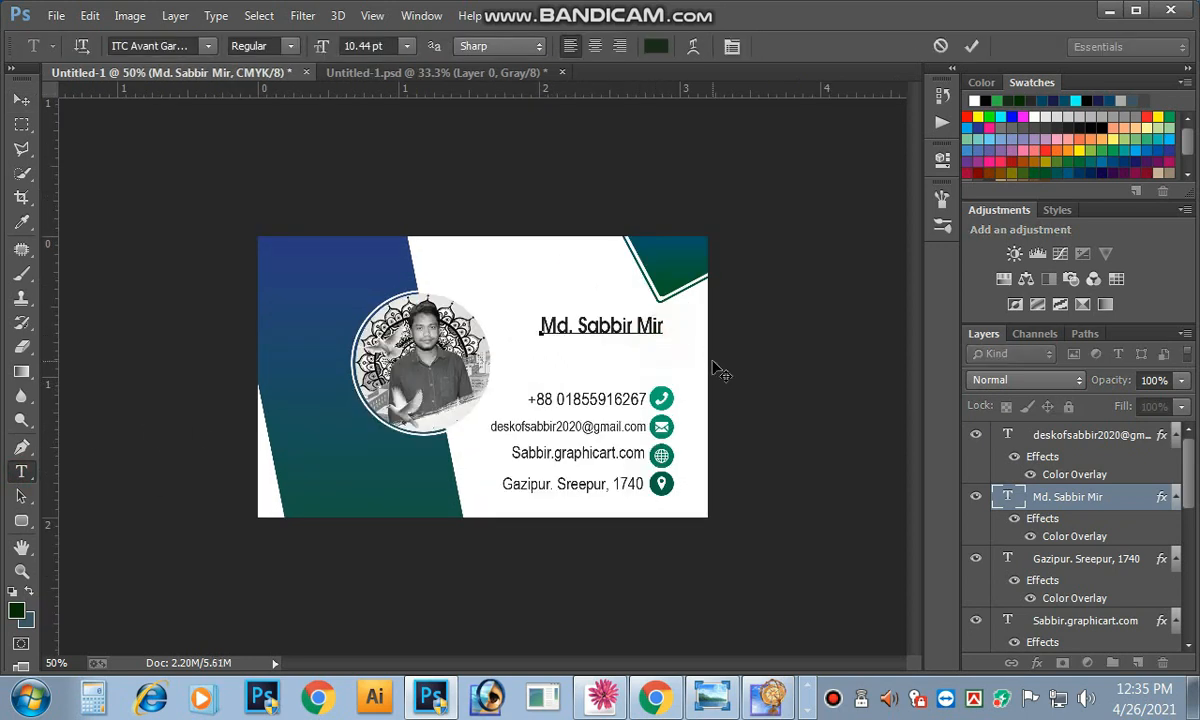
{"action": "key", "text": "Return"}
{"action": "type", "text": "Graphic designa"}
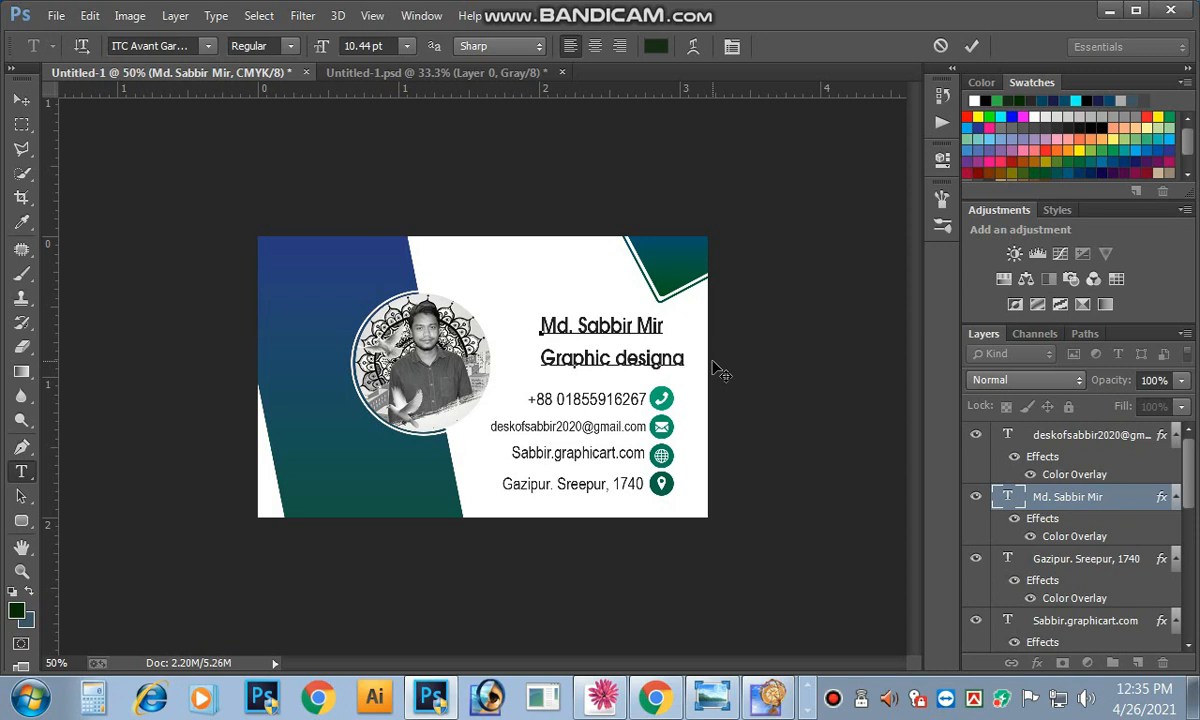
{"action": "type", "text": "r"}
{"action": "left_click_drag", "start_coordinate": [689, 358], "coordinate": [540, 358]}
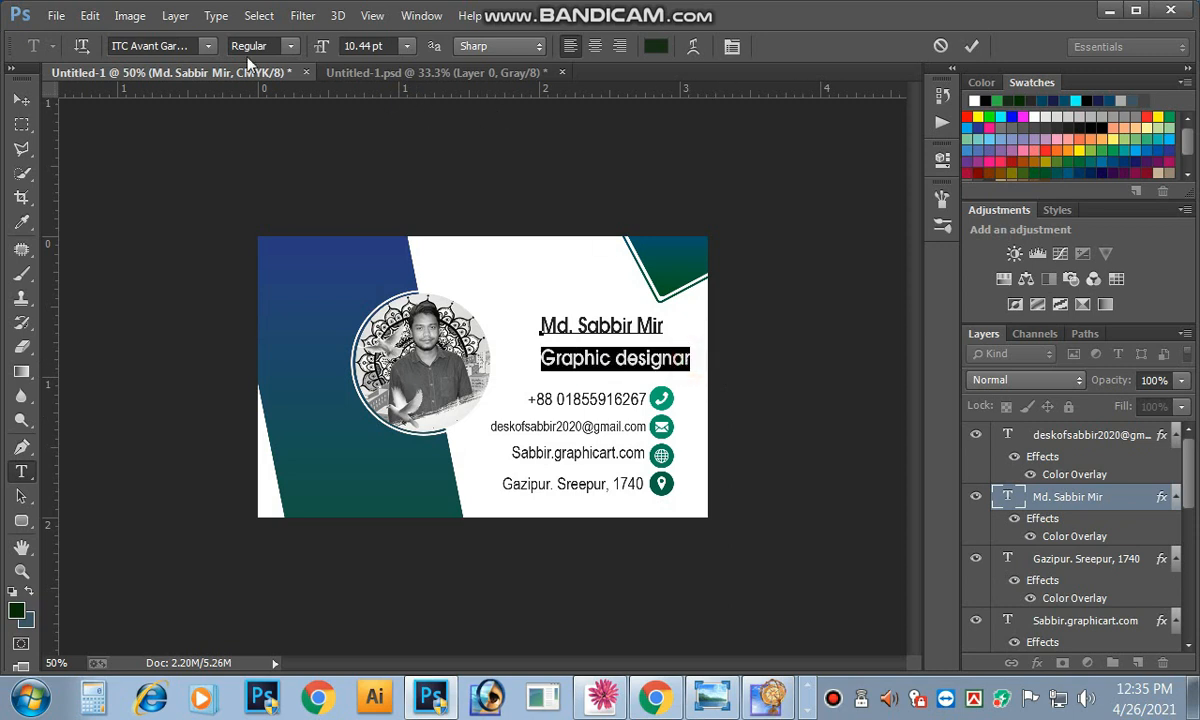
{"action": "left_click", "coordinate": [393, 45]}
{"action": "key", "text": "Down"}
{"action": "key", "text": "Down"}
{"action": "key", "text": "Down"}
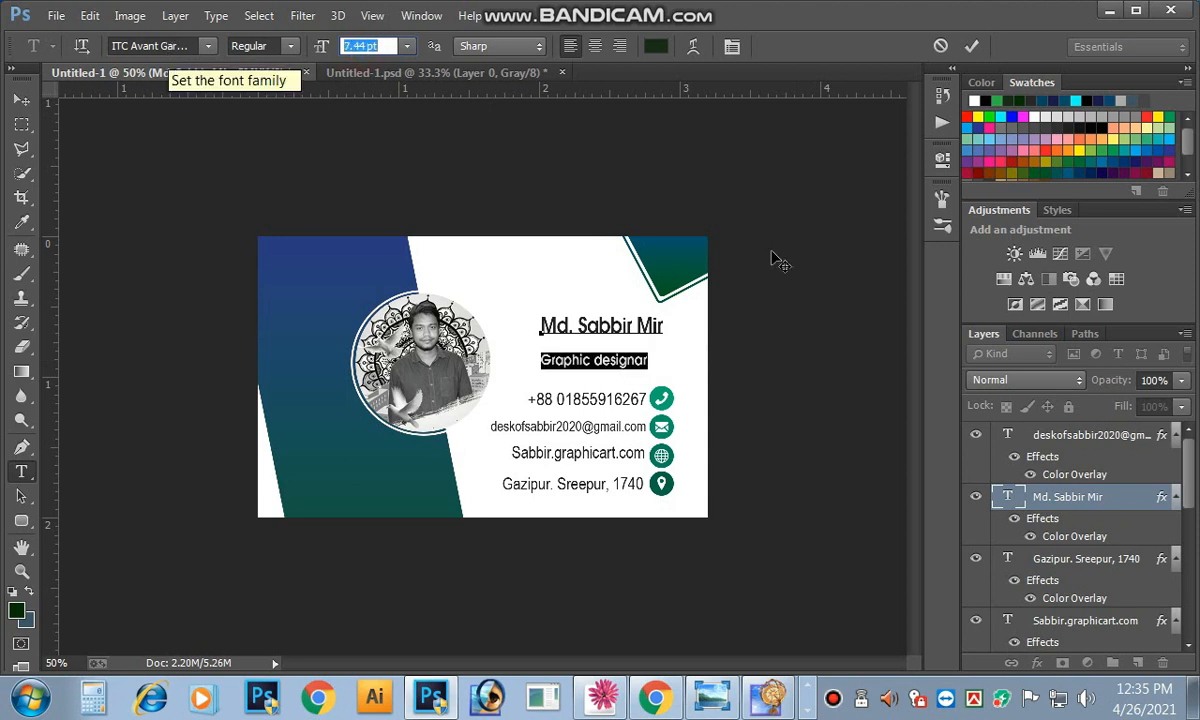
{"action": "left_click", "coordinate": [21, 100]}
Step: Tighten the leading and shrink the job title to 6.44 pt, tucked under the name
{"action": "left_click", "coordinate": [628, 360]}
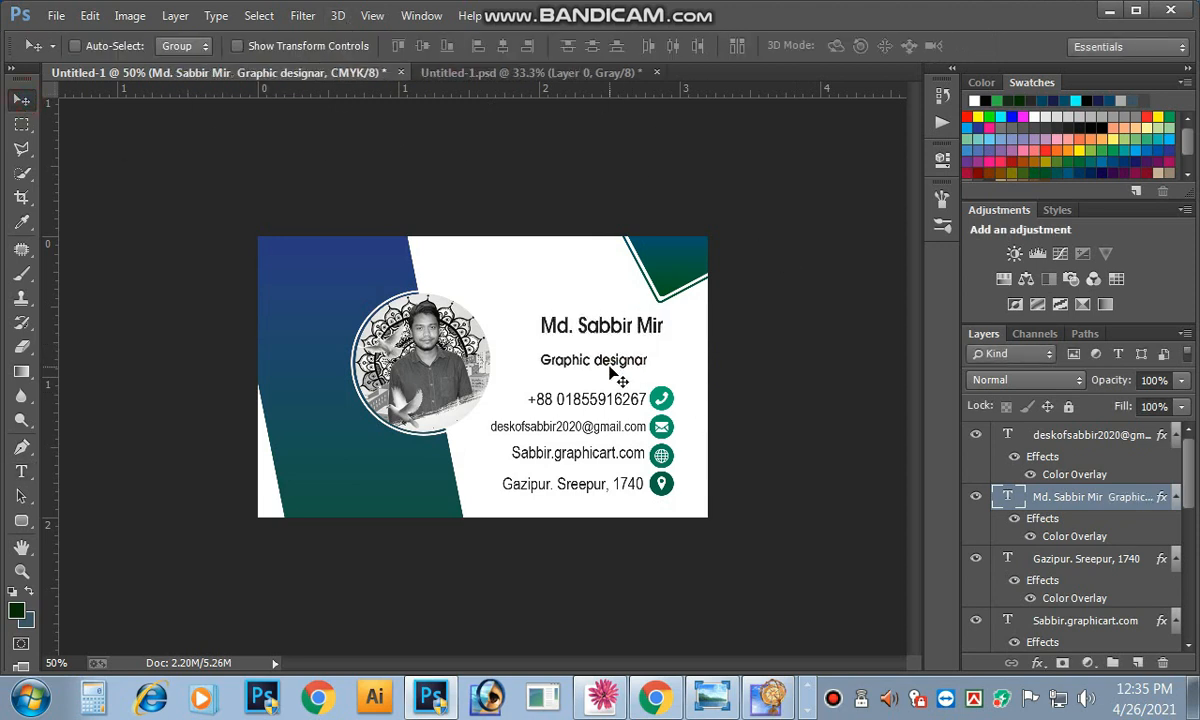
{"action": "left_click", "coordinate": [21, 471]}
{"action": "left_click", "coordinate": [515, 318]}
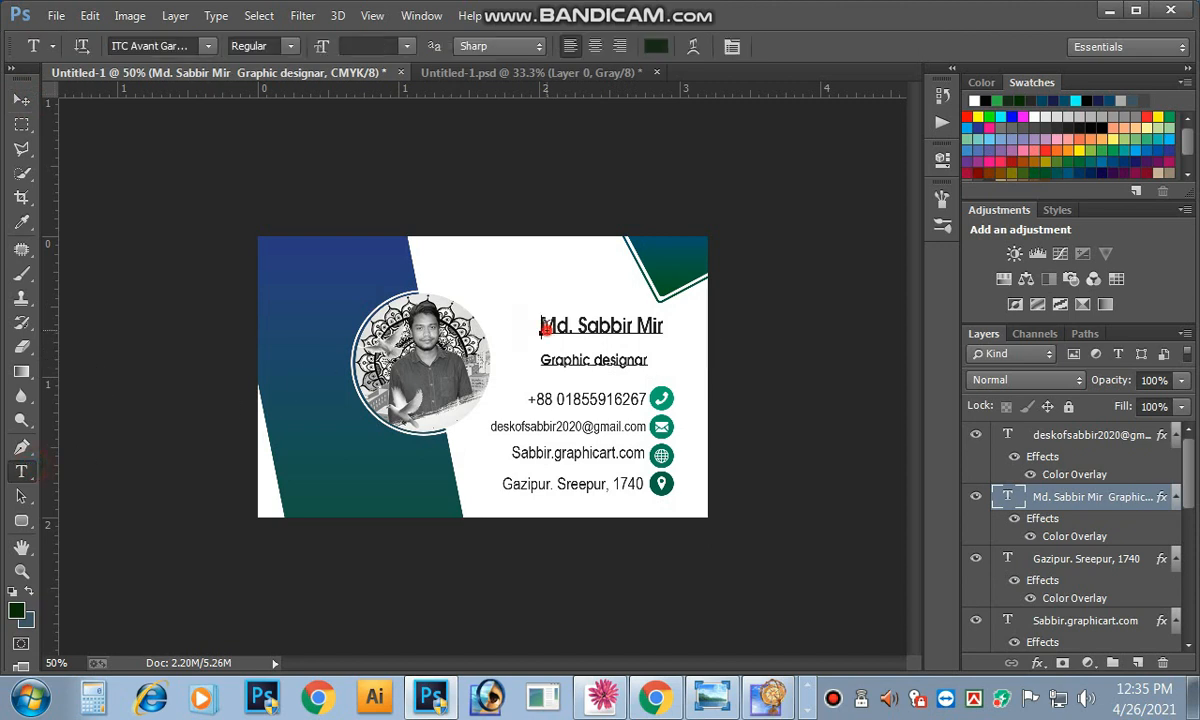
{"action": "key", "text": "ctrl+a"}
{"action": "key", "text": "alt+Up"}
{"action": "key", "text": "alt+Up"}
{"action": "key", "text": "alt+Up"}
{"action": "key", "text": "alt+Up"}
{"action": "key", "text": "alt+Up"}
{"action": "key", "text": "alt+Up"}
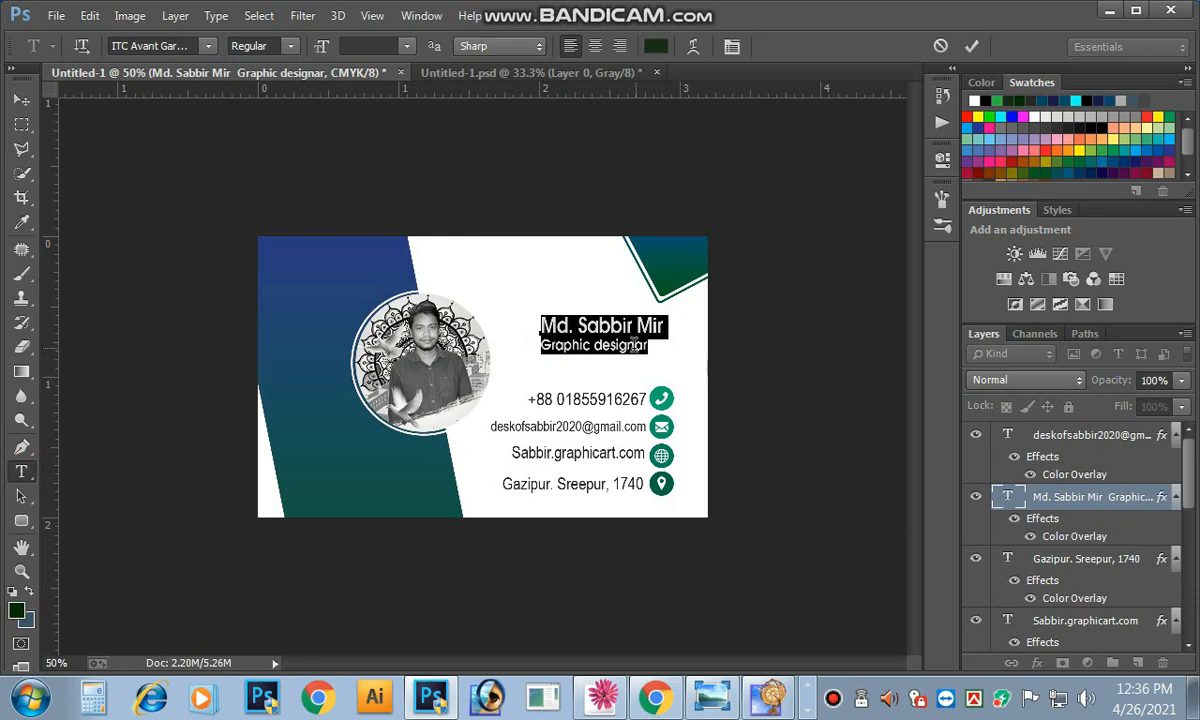
{"action": "left_click", "coordinate": [541, 338]}
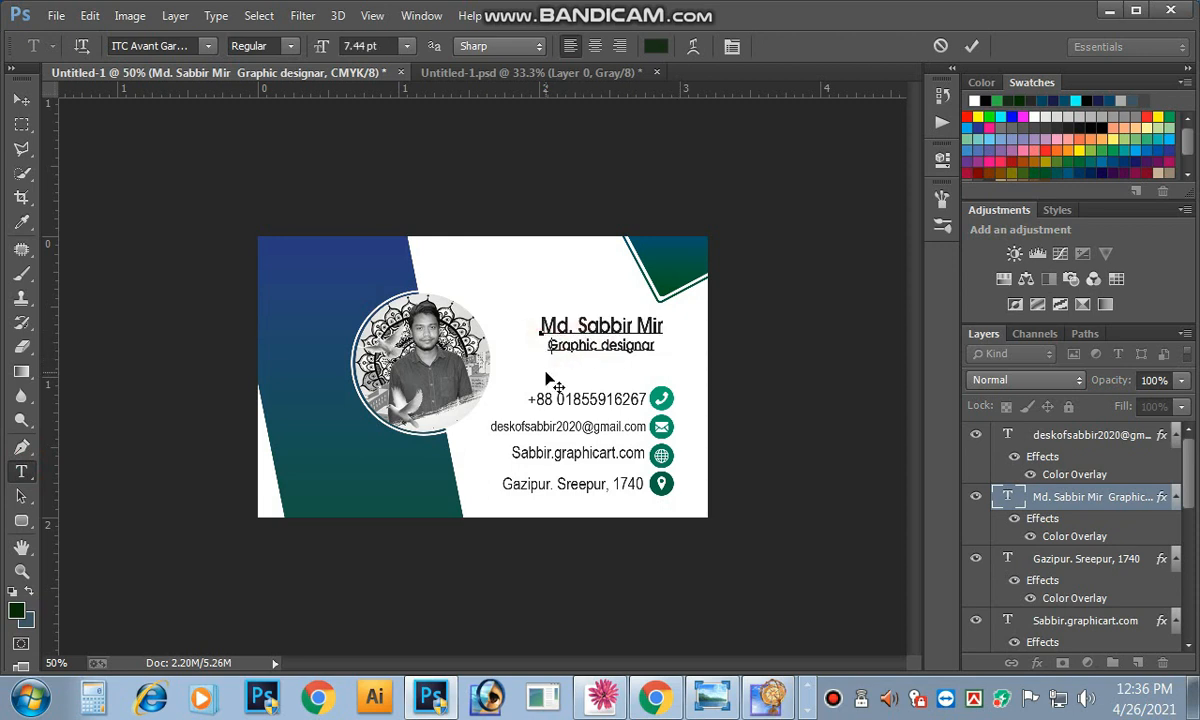
{"action": "key", "text": "shift+End"}
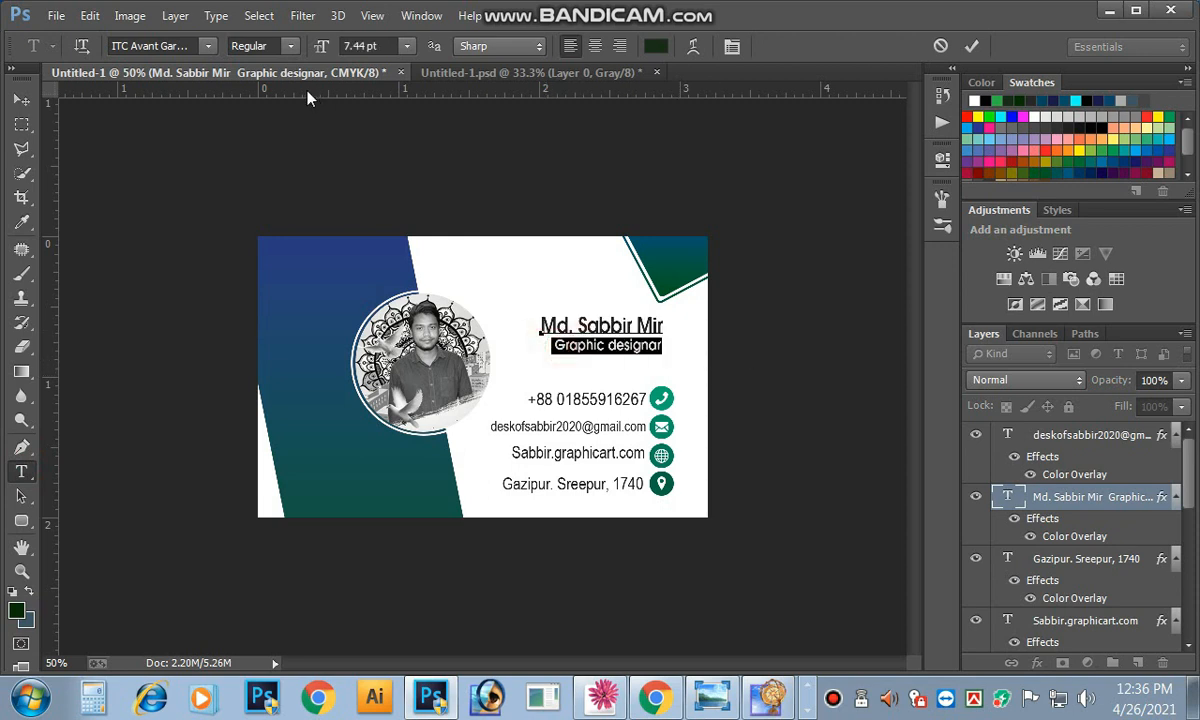
{"action": "left_click", "coordinate": [360, 46]}
{"action": "key", "text": "Down"}
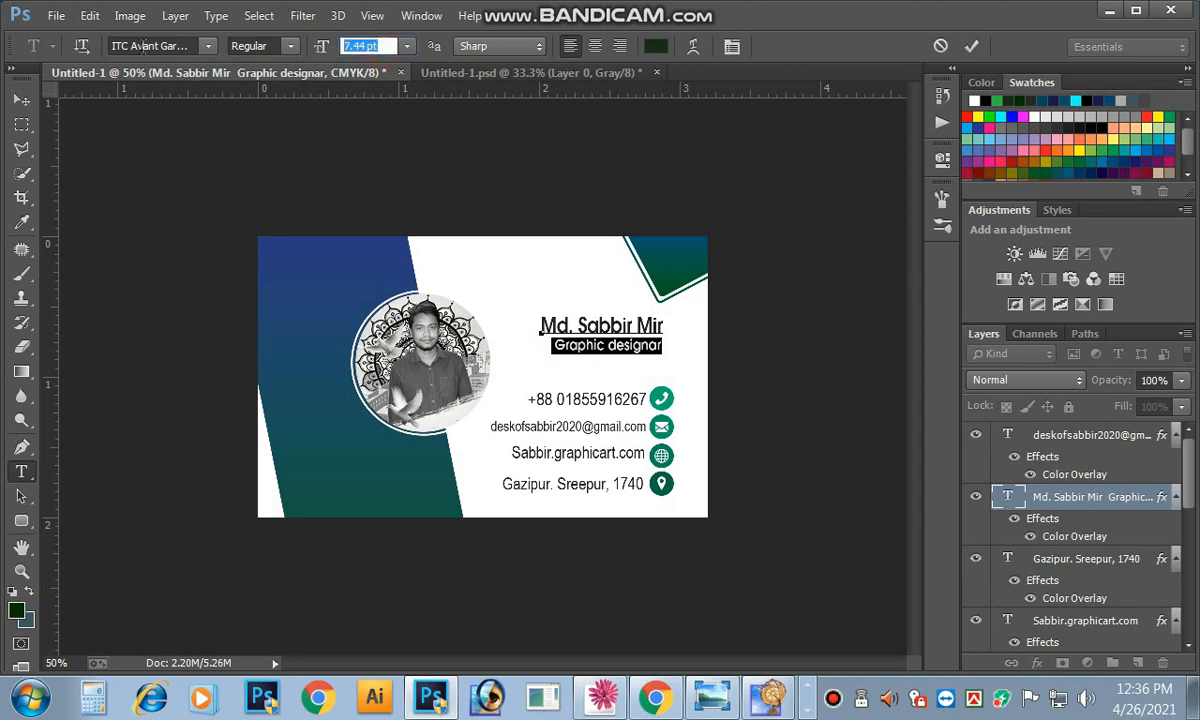
{"action": "left_click", "coordinate": [550, 353]}
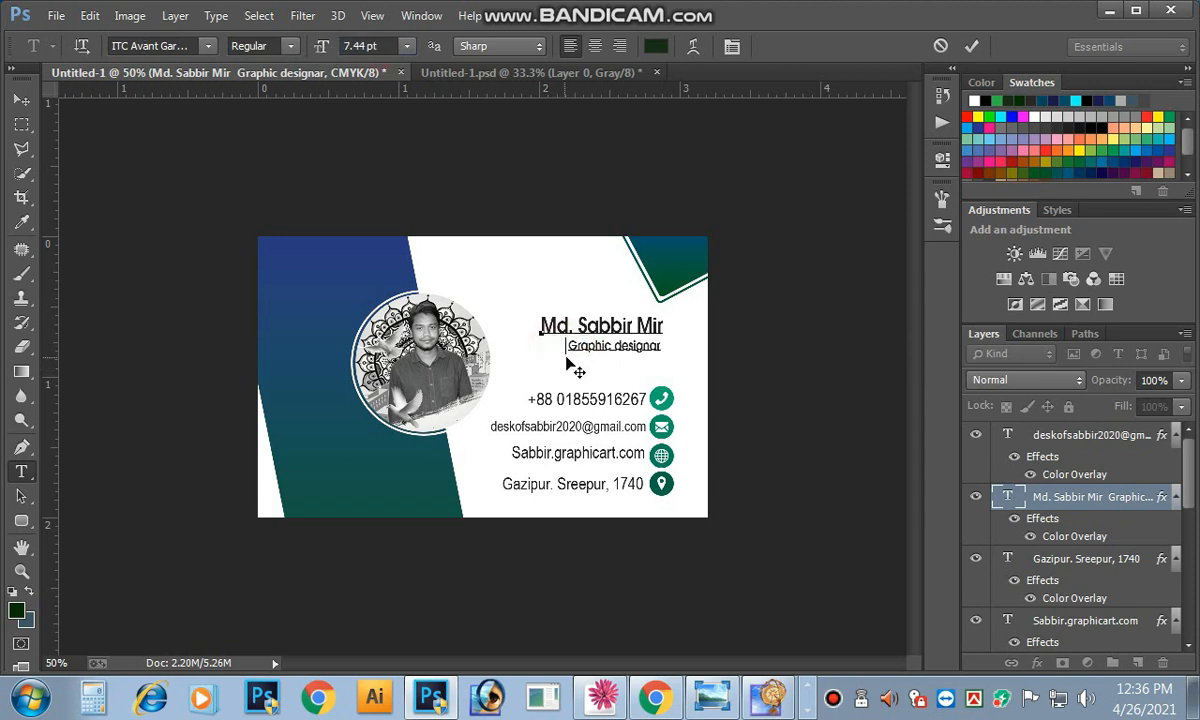
{"action": "triple_click", "coordinate": [632, 345]}
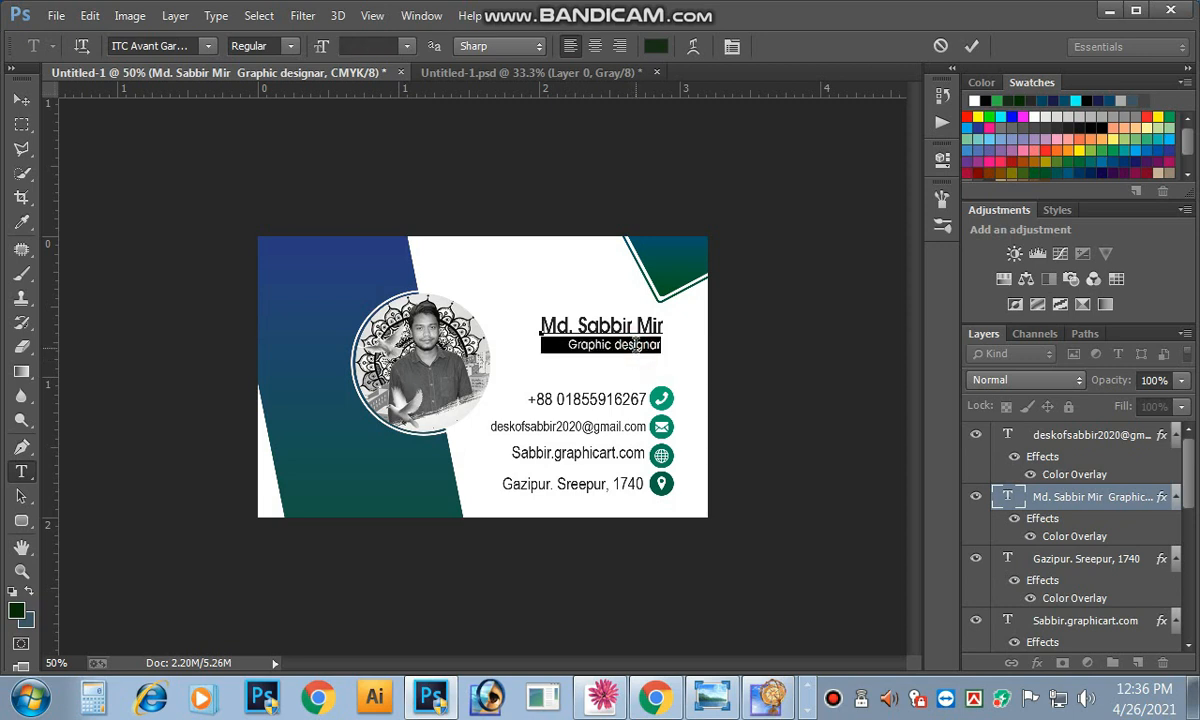
{"action": "key", "text": "alt+Up"}
{"action": "left_click", "coordinate": [26, 103]}
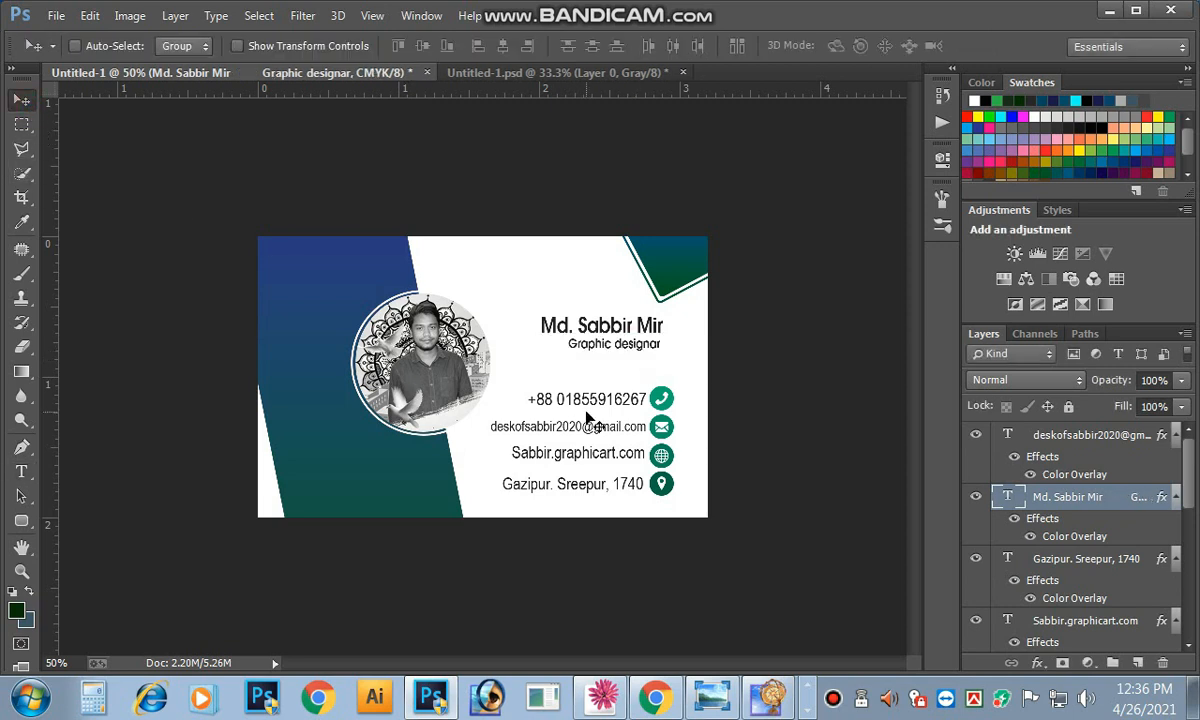
Step: Shift the name and title block down and slightly left
{"action": "key", "text": "Right"}
{"action": "key", "text": "Right"}
{"action": "key", "text": "Right"}
{"action": "key", "text": "Right"}
{"action": "key", "text": "Right"}
{"action": "key", "text": "Right"}
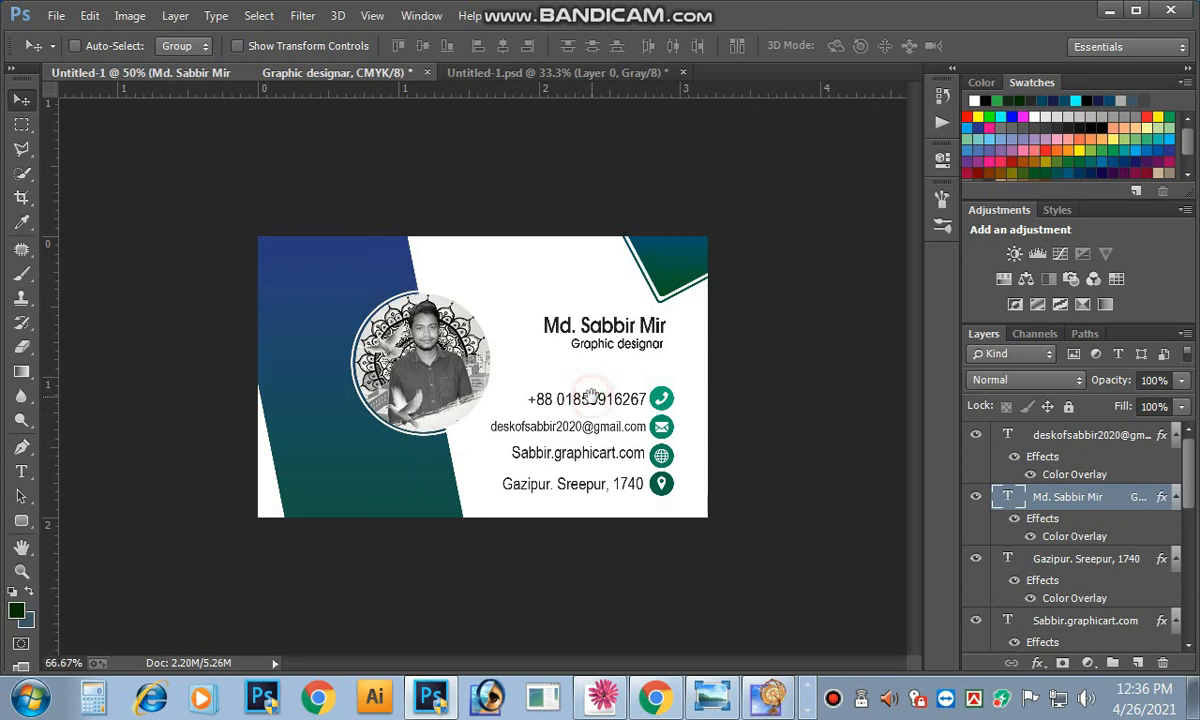
{"action": "key", "text": "ctrl+equal"}
{"action": "key", "text": "Down"}
{"action": "key", "text": "Down"}
{"action": "key", "text": "Down"}
{"action": "key", "text": "Down"}
{"action": "key", "text": "Down"}
{"action": "key", "text": "Down"}
{"action": "key", "text": "Down"}
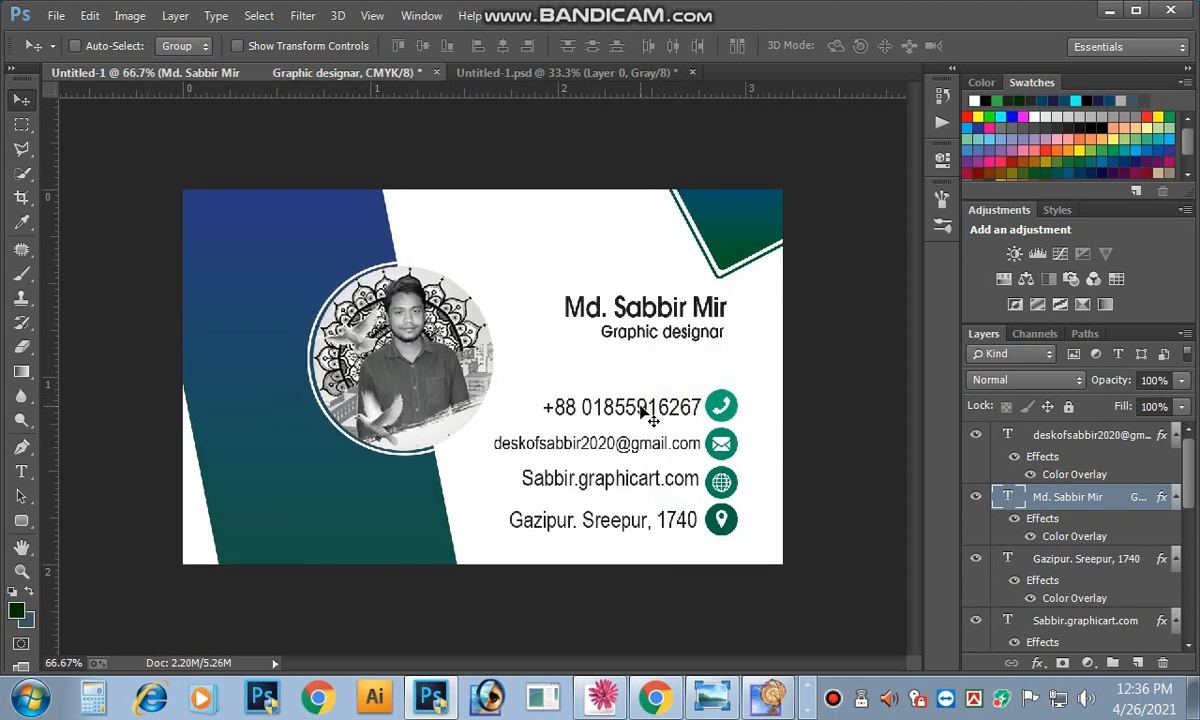
{"action": "key", "text": "Down"}
{"action": "key", "text": "Down"}
{"action": "key", "text": "Down"}
{"action": "key", "text": "Down"}
{"action": "key", "text": "Down"}
{"action": "key", "text": "Down"}
{"action": "key", "text": "Down"}
{"action": "key", "text": "Down"}
{"action": "key", "text": "Down"}
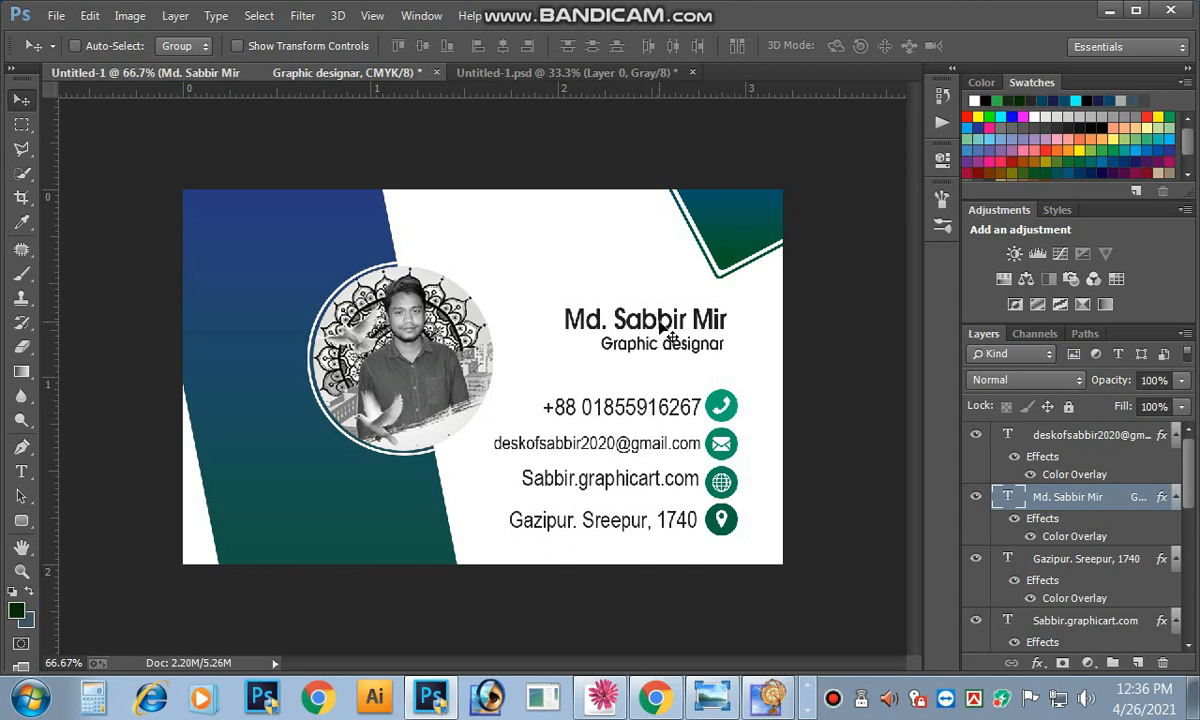
{"action": "left_click_drag", "start_coordinate": [660, 322], "coordinate": [656, 341]}
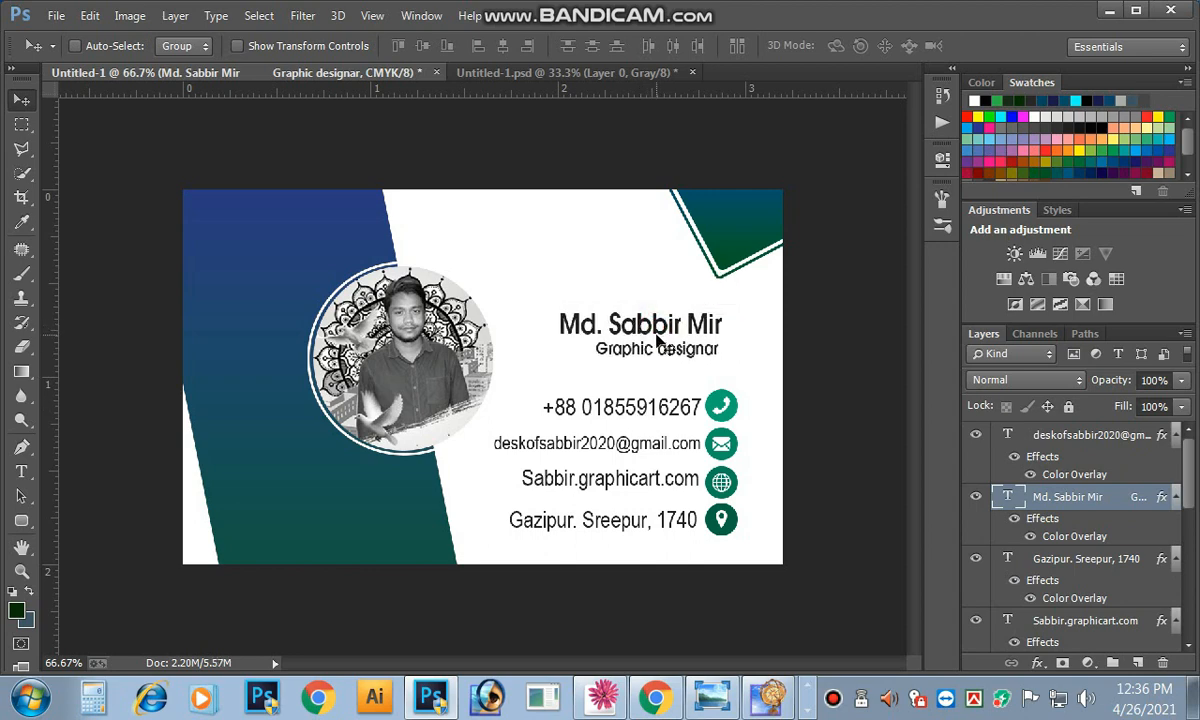
Step: Recolour the name line dark green #044001
{"action": "left_click", "coordinate": [21, 471]}
{"action": "left_click_drag", "start_coordinate": [656, 335], "coordinate": [809, 388]}
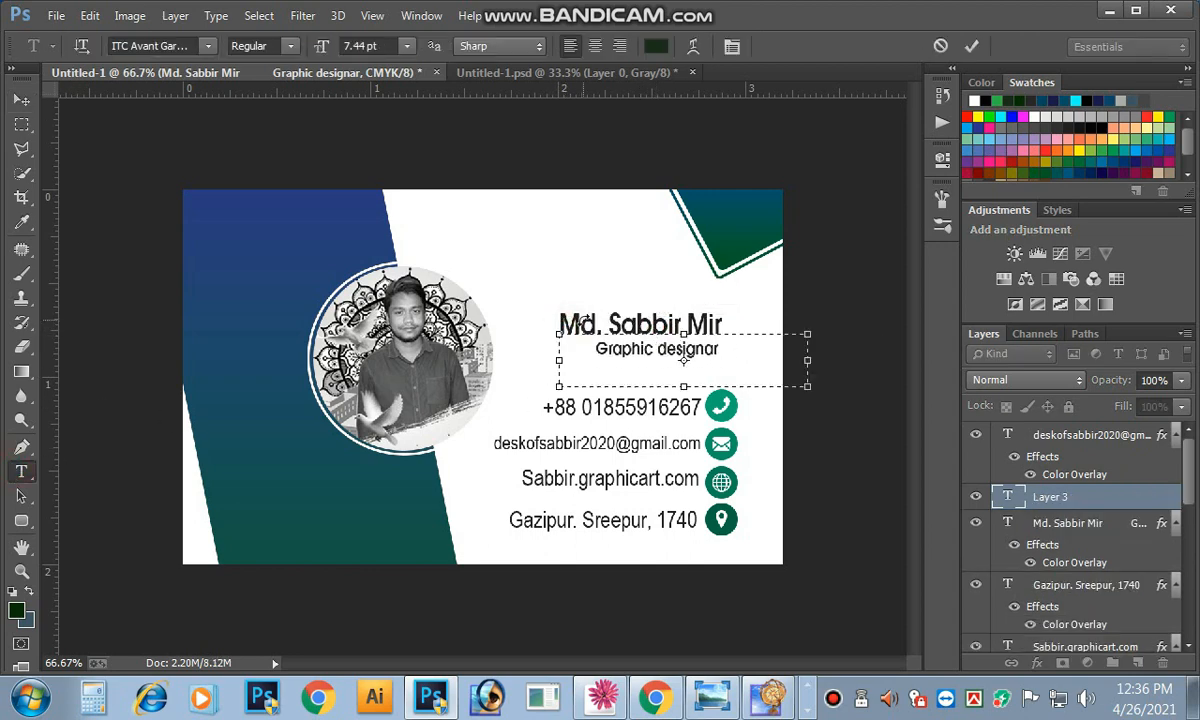
{"action": "left_click", "coordinate": [584, 319]}
{"action": "left_click_drag", "start_coordinate": [562, 330], "coordinate": [785, 358]}
{"action": "left_click", "coordinate": [636, 326]}
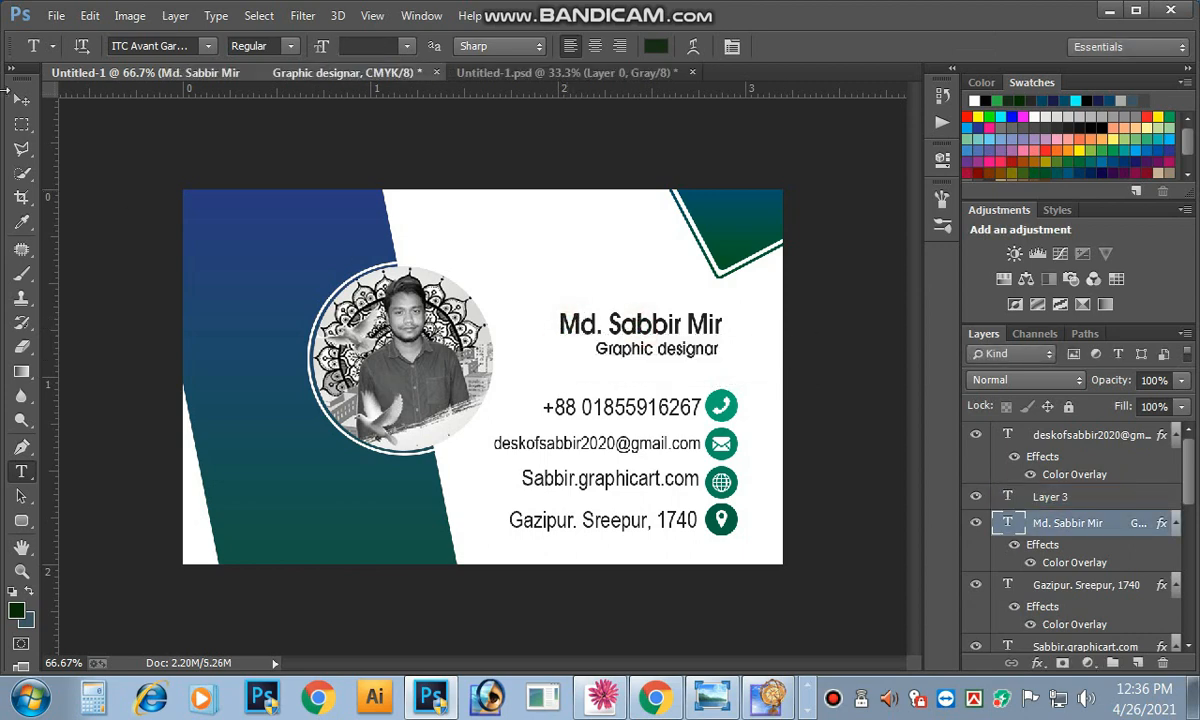
{"action": "left_click", "coordinate": [646, 326]}
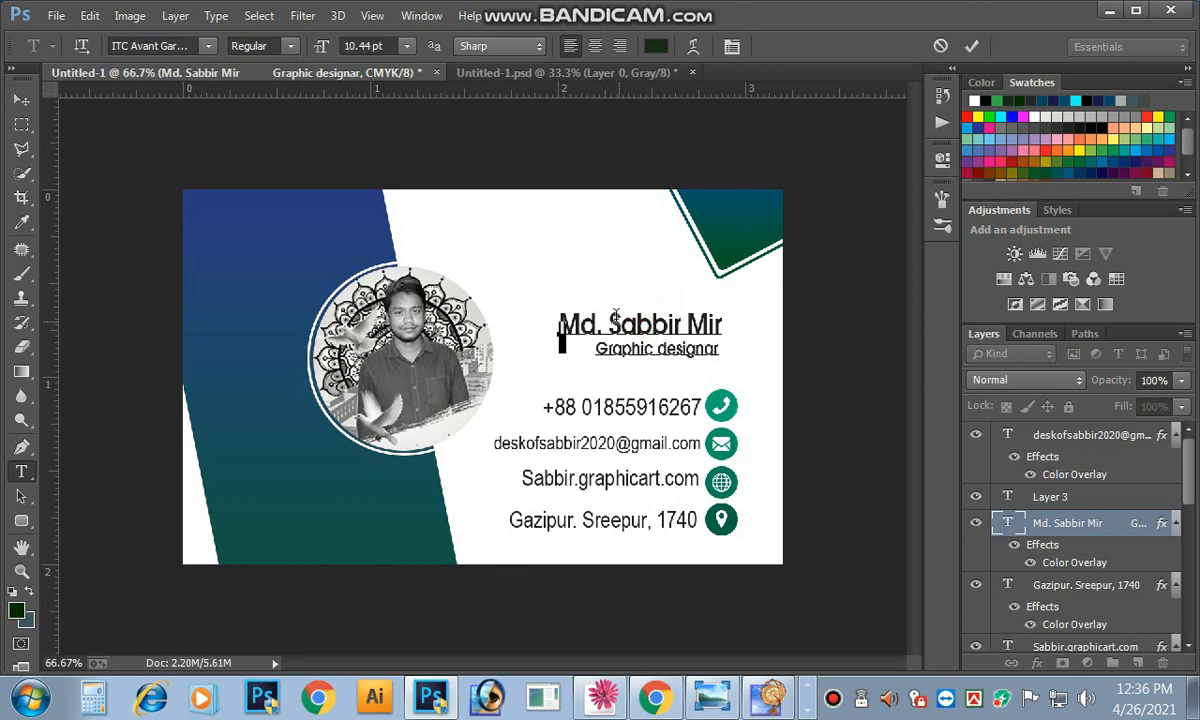
{"action": "triple_click", "coordinate": [560, 335]}
{"action": "left_click", "coordinate": [655, 47]}
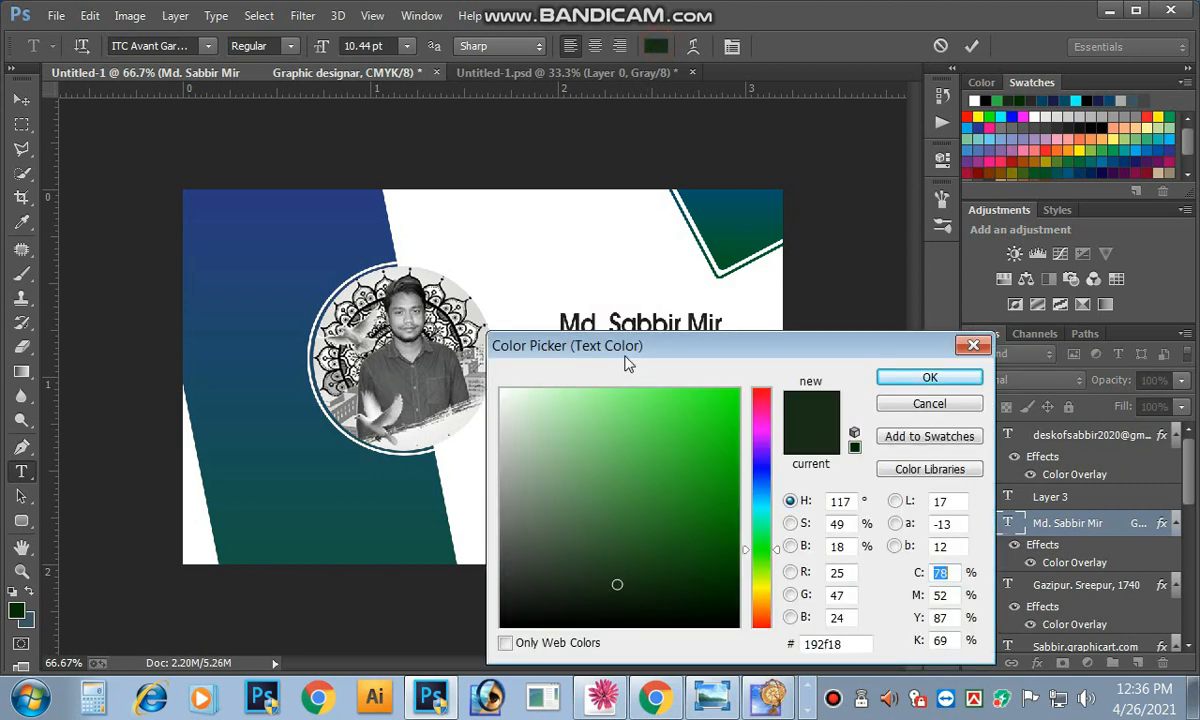
{"action": "left_click_drag", "start_coordinate": [706, 537], "coordinate": [737, 566]}
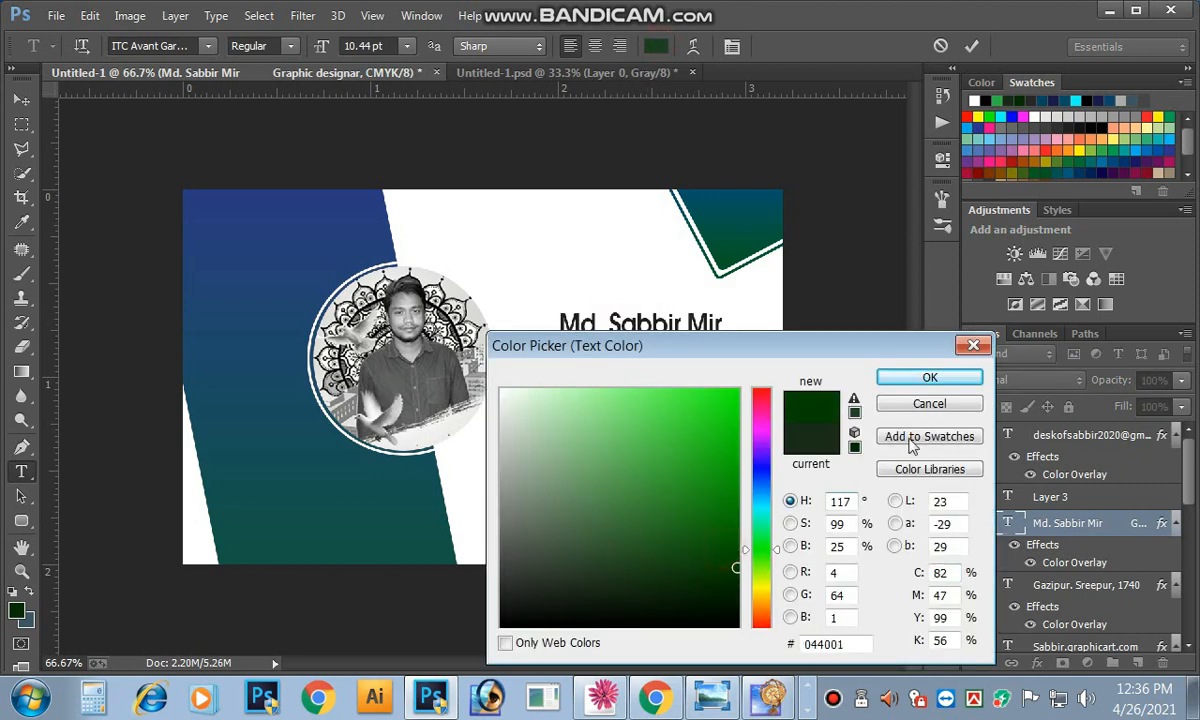
{"action": "left_click", "coordinate": [930, 378]}
{"action": "key", "text": "ctrl+Return"}
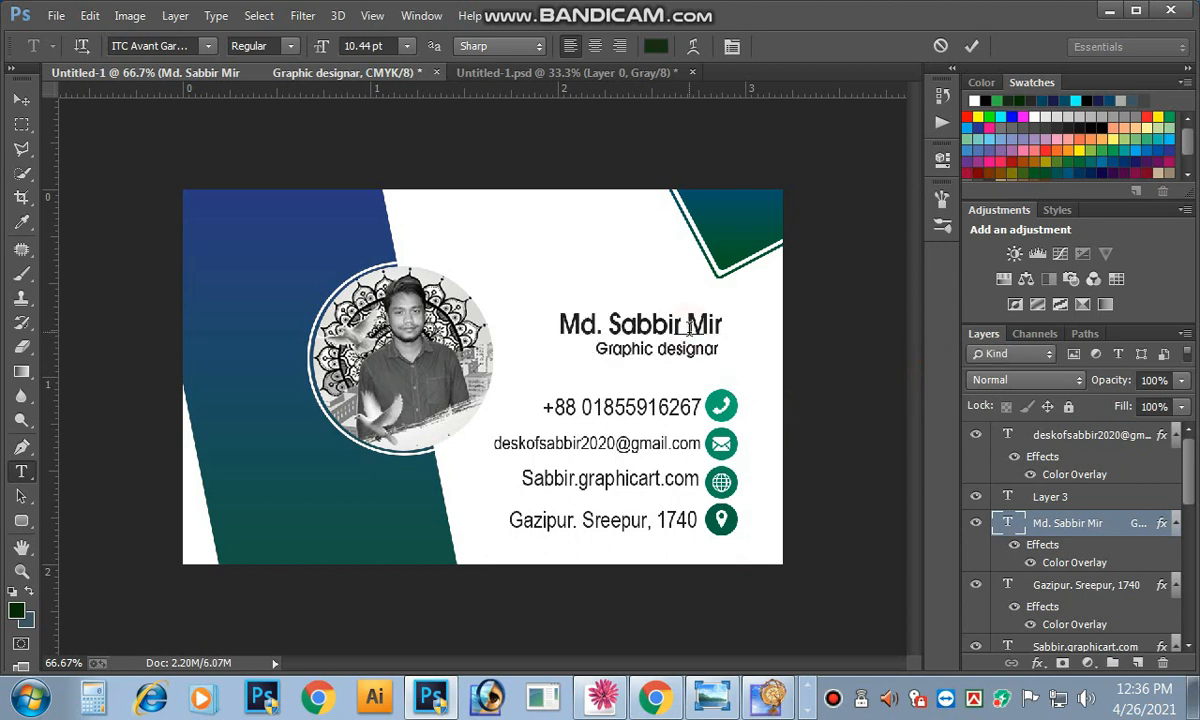
Step: Fine-tune the block's position with one more nudge left and down
{"action": "left_click", "coordinate": [31, 103]}
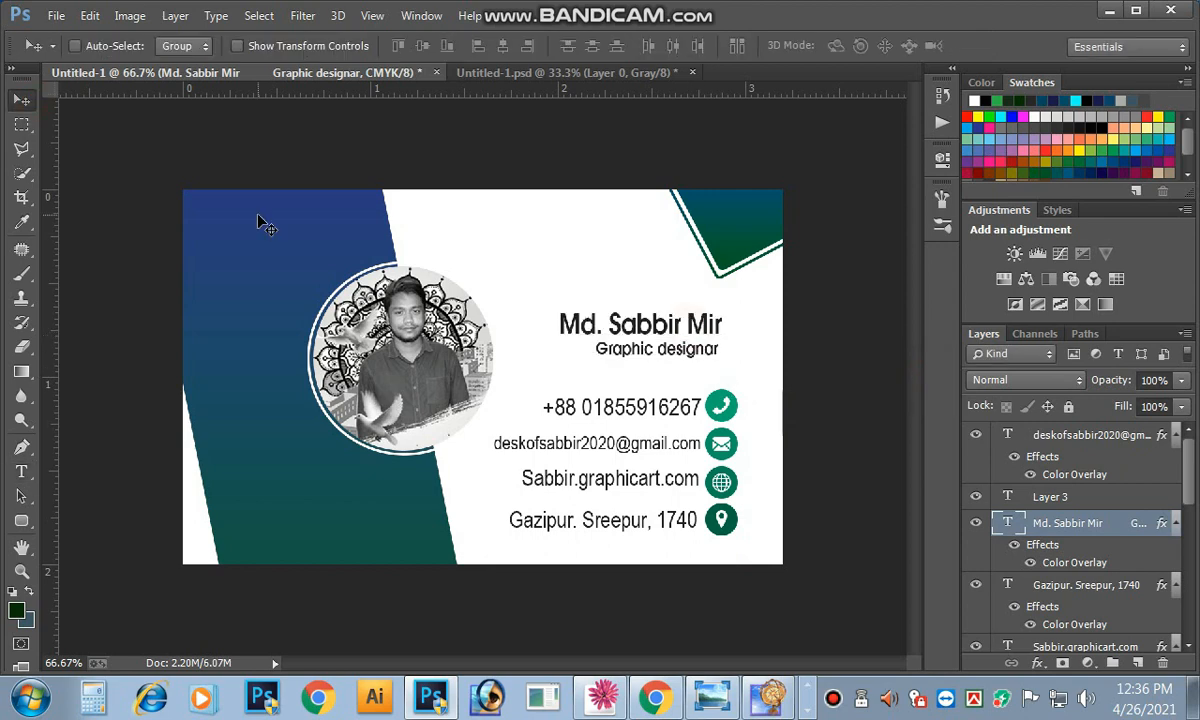
{"action": "key", "text": "ctrl+minus"}
{"action": "key", "text": "Left"}
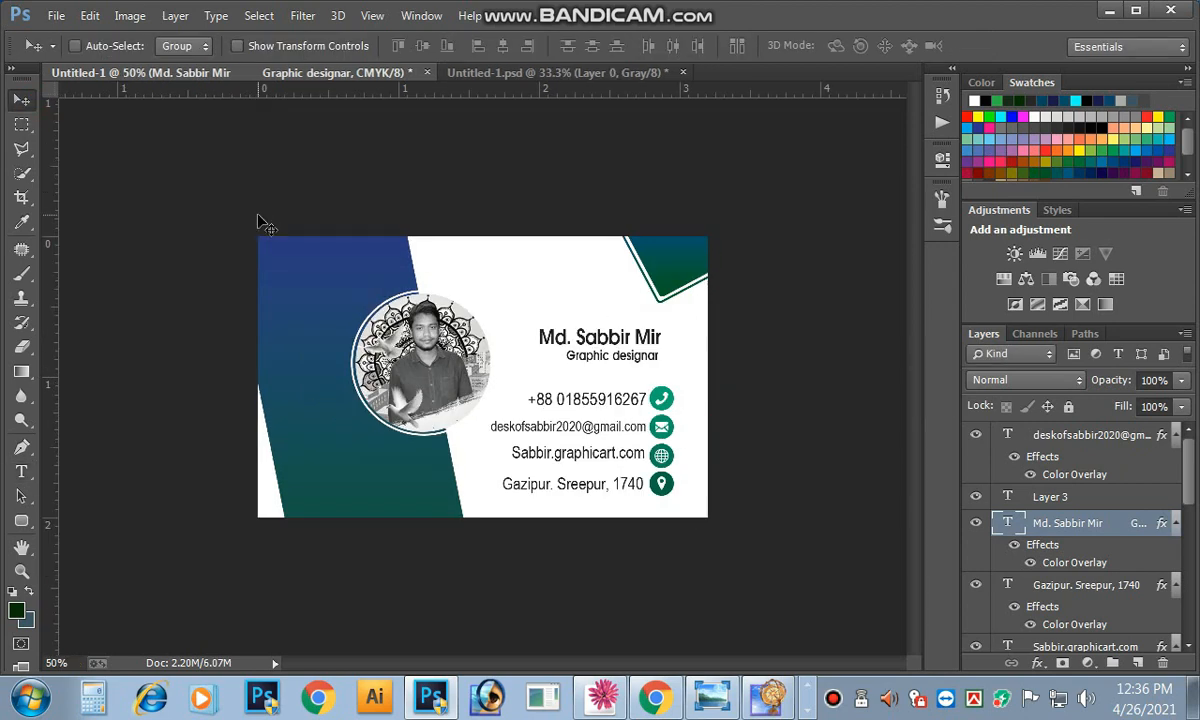
{"action": "key", "text": "Down"}
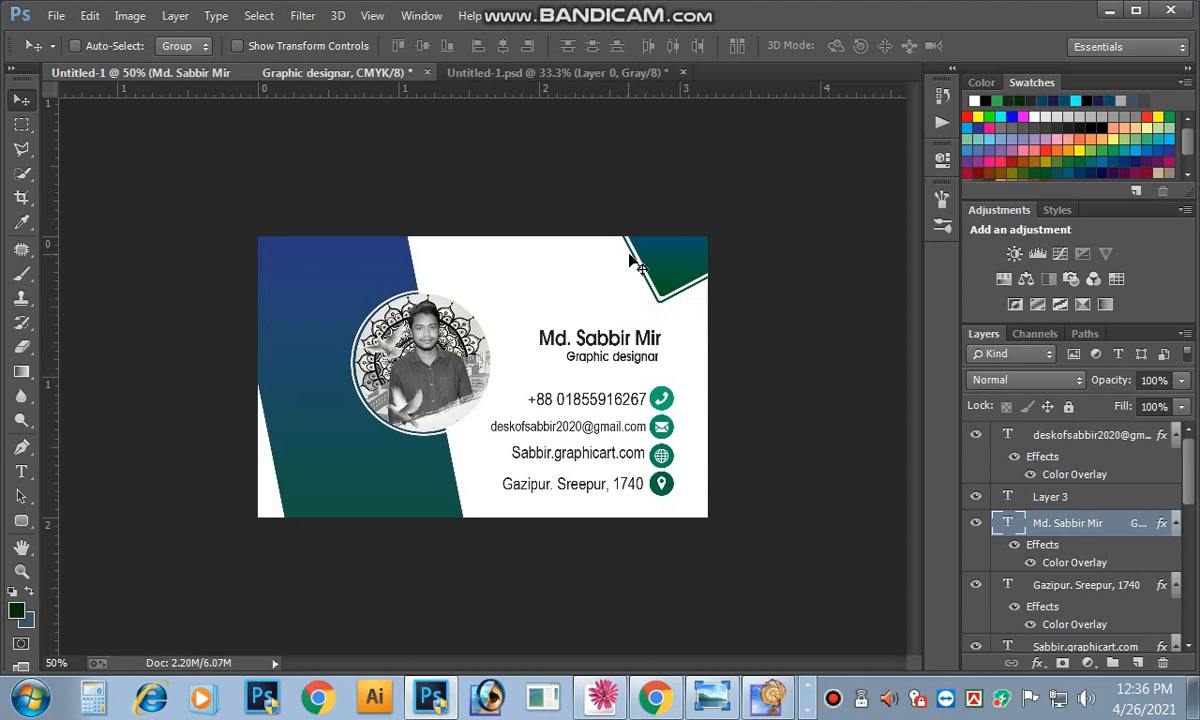
{"action": "key", "text": "ctrl+plus"}
Step: Select Rounded Rectangle 1 copy and enlarge the green top-right corner shape
{"action": "right_click", "coordinate": [725, 218]}
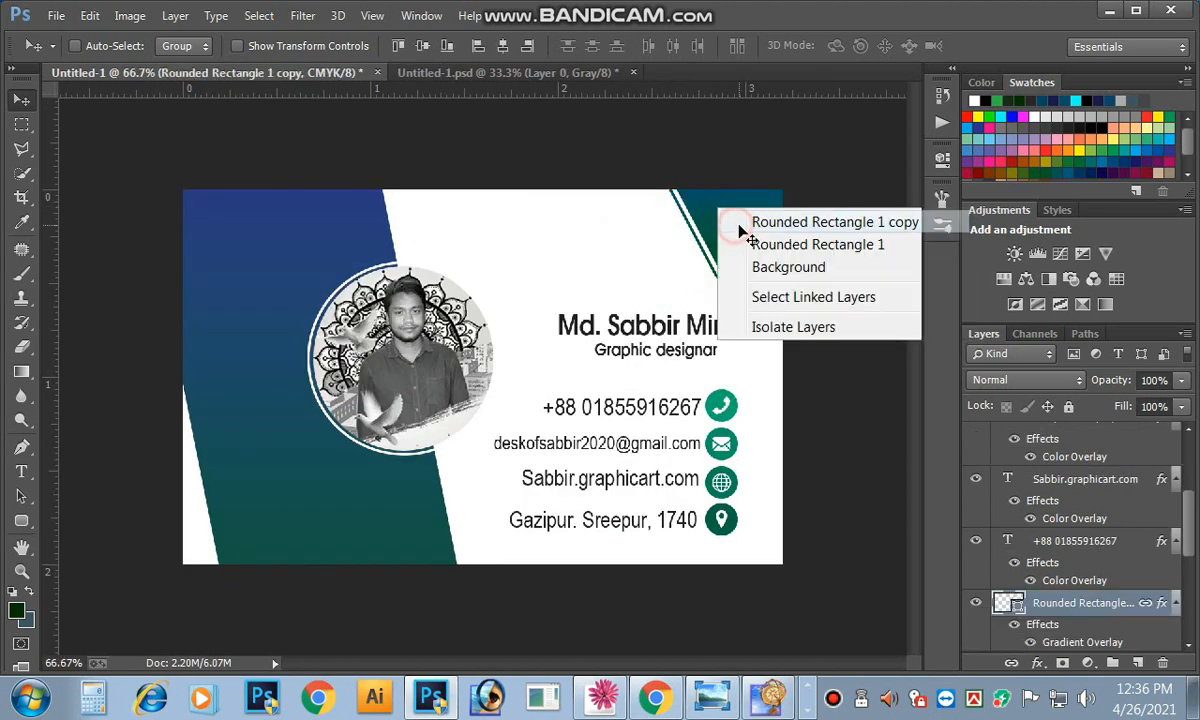
{"action": "left_click", "coordinate": [755, 223]}
{"action": "left_click_drag", "start_coordinate": [731, 222], "coordinate": [727, 248]}
{"action": "key", "text": "ctrl+z"}
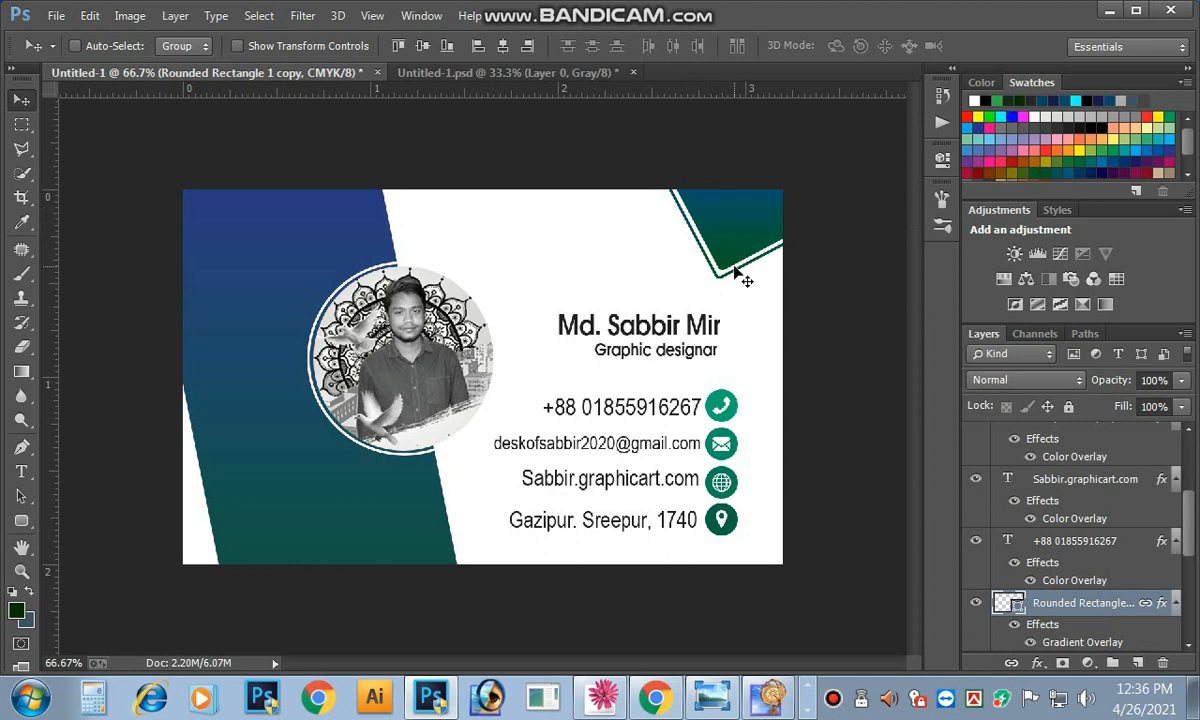
{"action": "key", "text": "ctrl+t"}
{"action": "left_click_drag", "start_coordinate": [667, 281], "coordinate": [642, 305]}
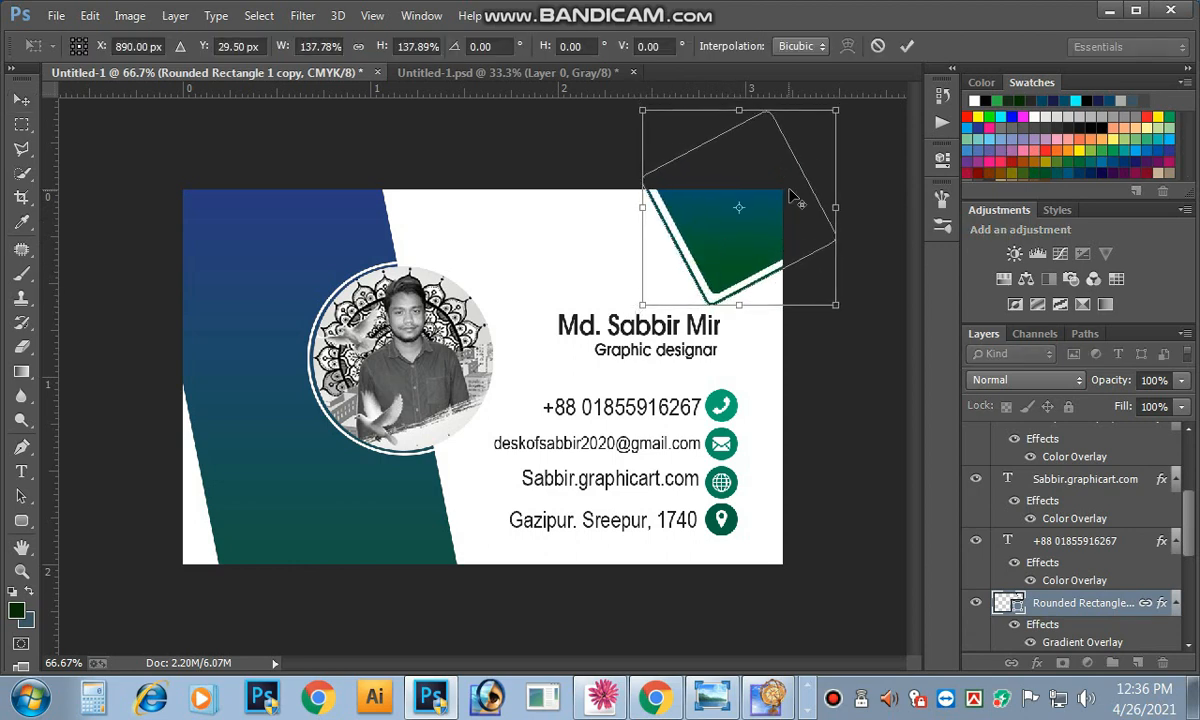
{"action": "left_click", "coordinate": [906, 45]}
{"action": "left_click_drag", "start_coordinate": [729, 209], "coordinate": [741, 210]}
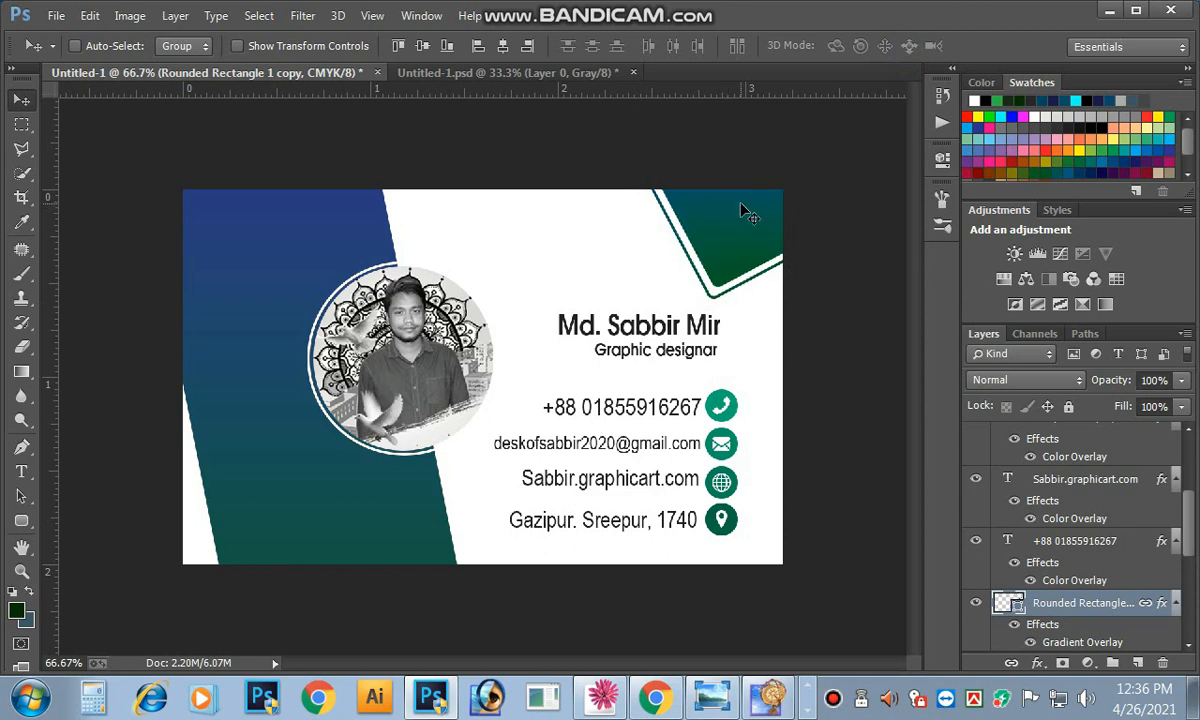
Step: Place a slightly rotated copy of the corner shape in the bottom-right corner
{"action": "key", "text": "ctrl+minus"}
{"action": "left_click_drag", "start_coordinate": [689, 327], "coordinate": [717, 515]}
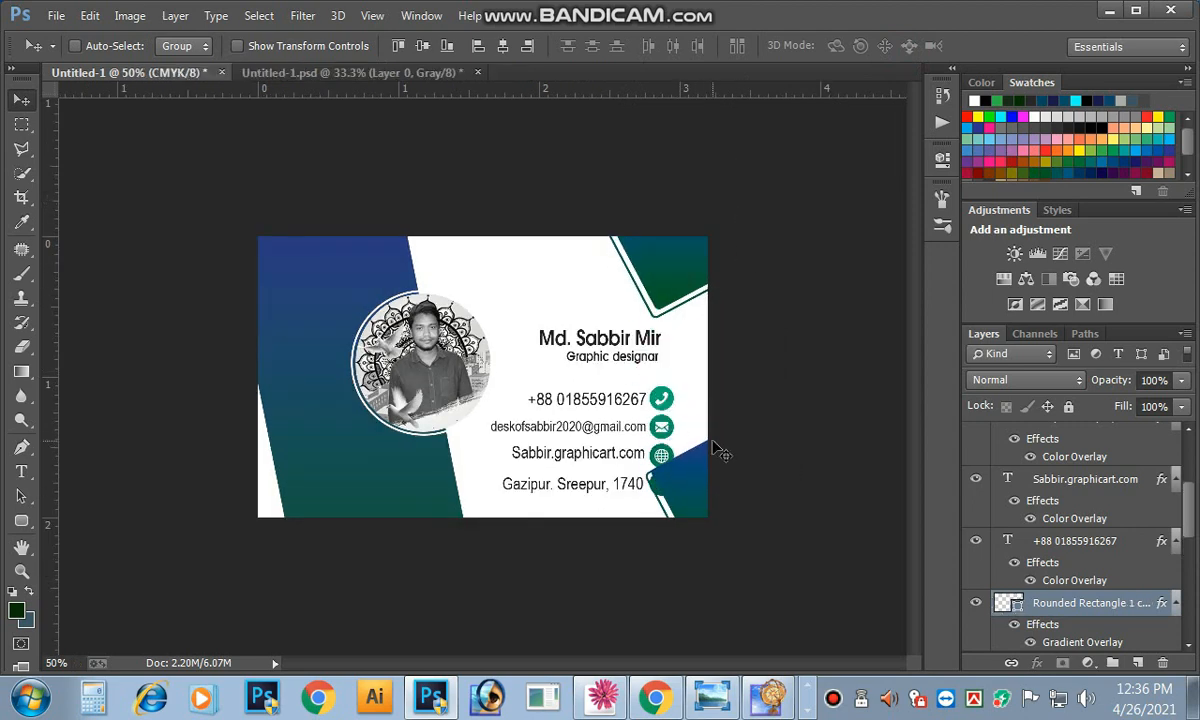
{"action": "left_click_drag", "start_coordinate": [714, 446], "coordinate": [700, 533]}
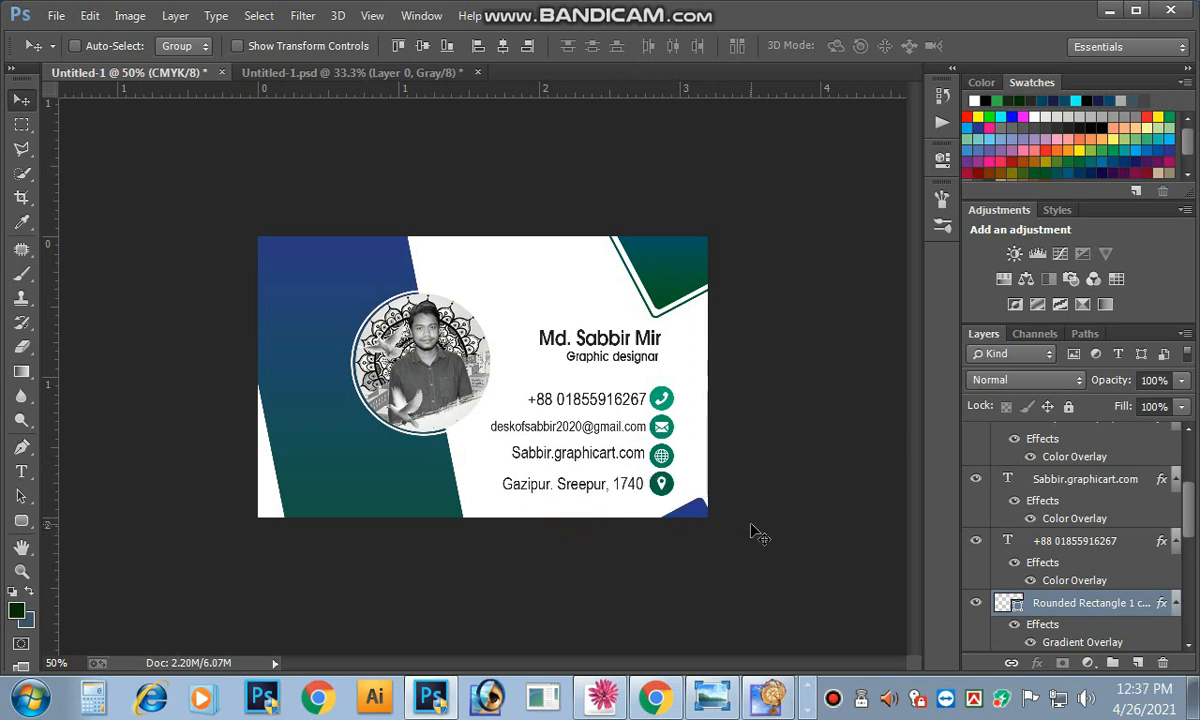
{"action": "key", "text": "Up"}
{"action": "key", "text": "Up"}
{"action": "key", "text": "Up"}
{"action": "key", "text": "Up"}
{"action": "key", "text": "Up"}
{"action": "key", "text": "Up"}
{"action": "key", "text": "Up"}
{"action": "key", "text": "Up"}
{"action": "key", "text": "Up"}
{"action": "key", "text": "Up"}
{"action": "key", "text": "Up"}
{"action": "key", "text": "Up"}
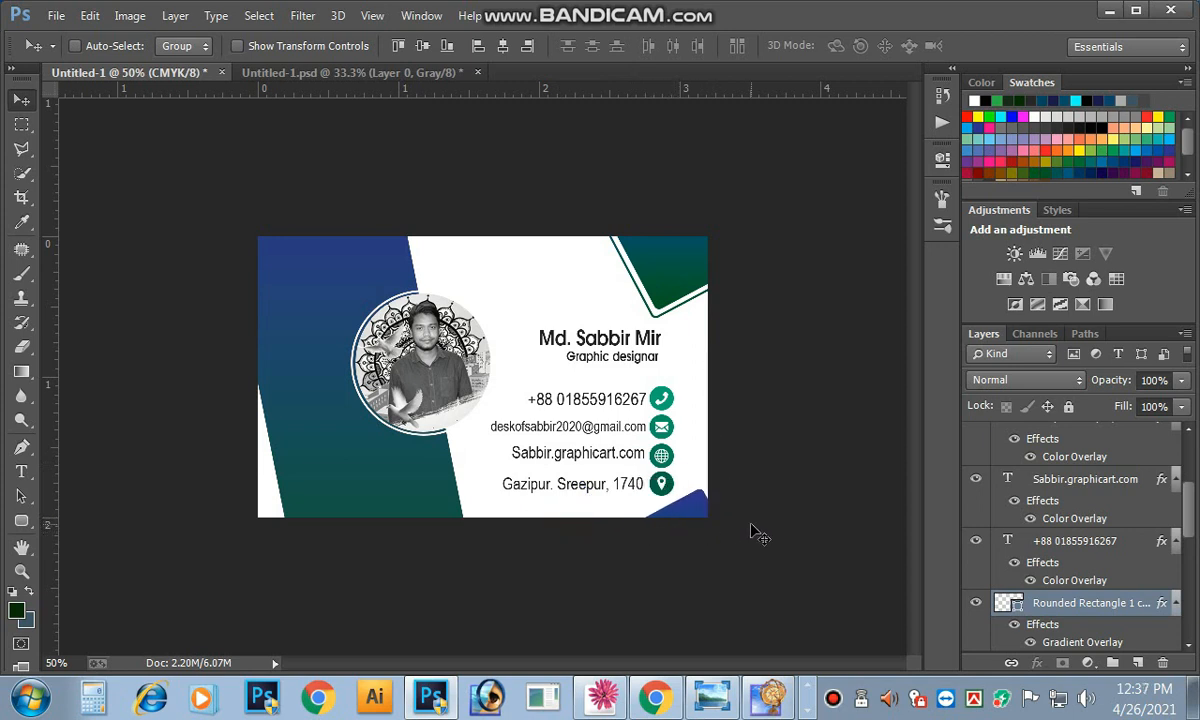
{"action": "key", "text": "Left"}
{"action": "key", "text": "Left"}
{"action": "key", "text": "Left"}
{"action": "key", "text": "Left"}
{"action": "key", "text": "Left"}
{"action": "key", "text": "Left"}
{"action": "key", "text": "Left"}
{"action": "key", "text": "Left"}
{"action": "key", "text": "Left"}
{"action": "key", "text": "Left"}
{"action": "key", "text": "ctrl+t"}
{"action": "left_click_drag", "start_coordinate": [765, 470], "coordinate": [750, 419]}
{"action": "key", "text": "Return"}
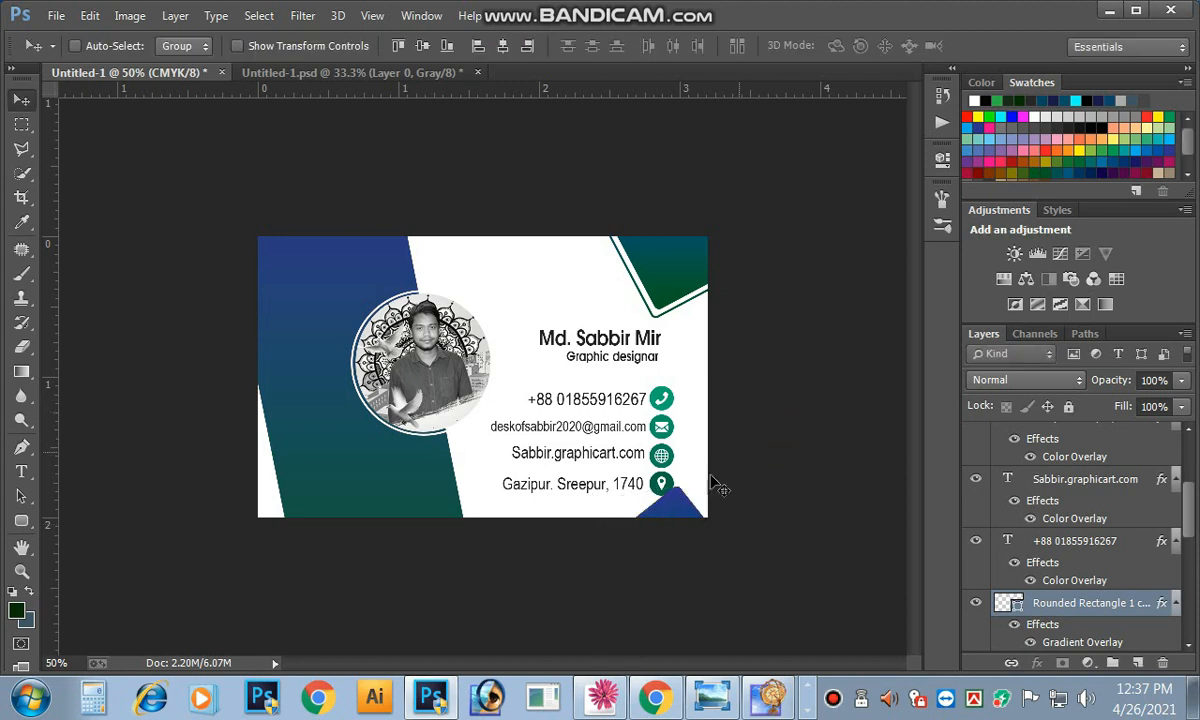
{"action": "left_click_drag", "start_coordinate": [661, 518], "coordinate": [679, 517]}
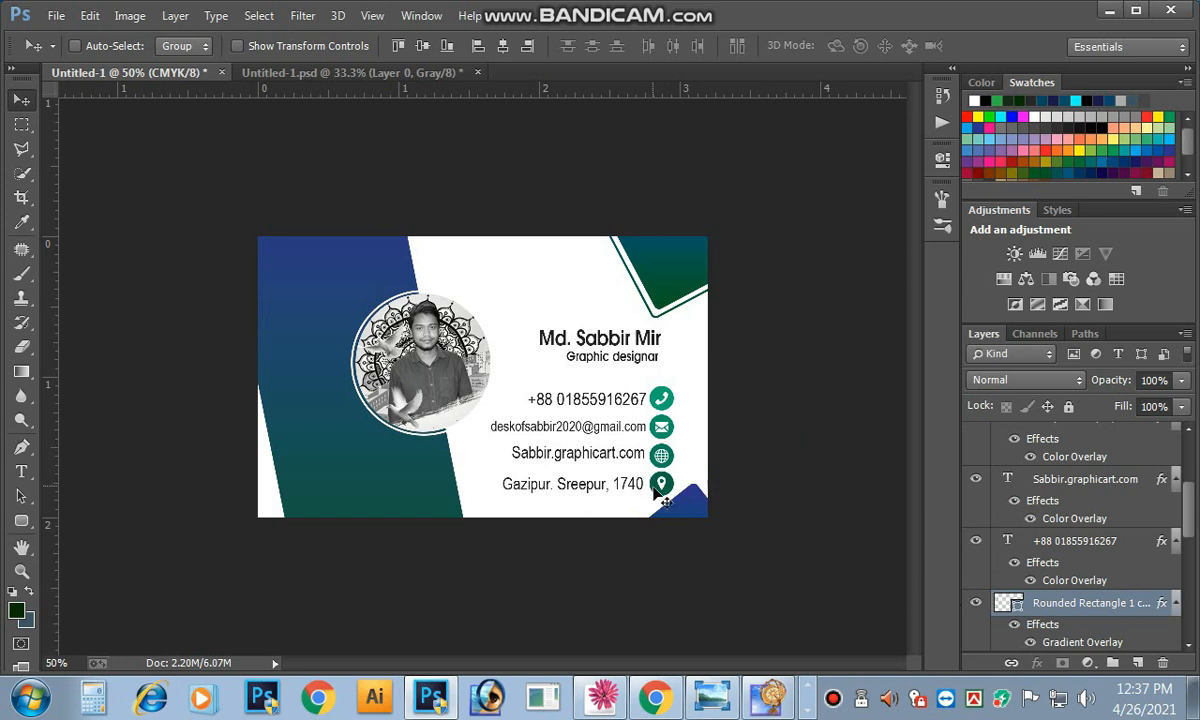
Step: Drag another copy of the corner shape to the card's top-left
{"action": "left_click_drag", "start_coordinate": [660, 500], "coordinate": [226, 237]}
{"action": "key", "text": "ctrl+plus"}
{"action": "left_click", "coordinate": [235, 248]}
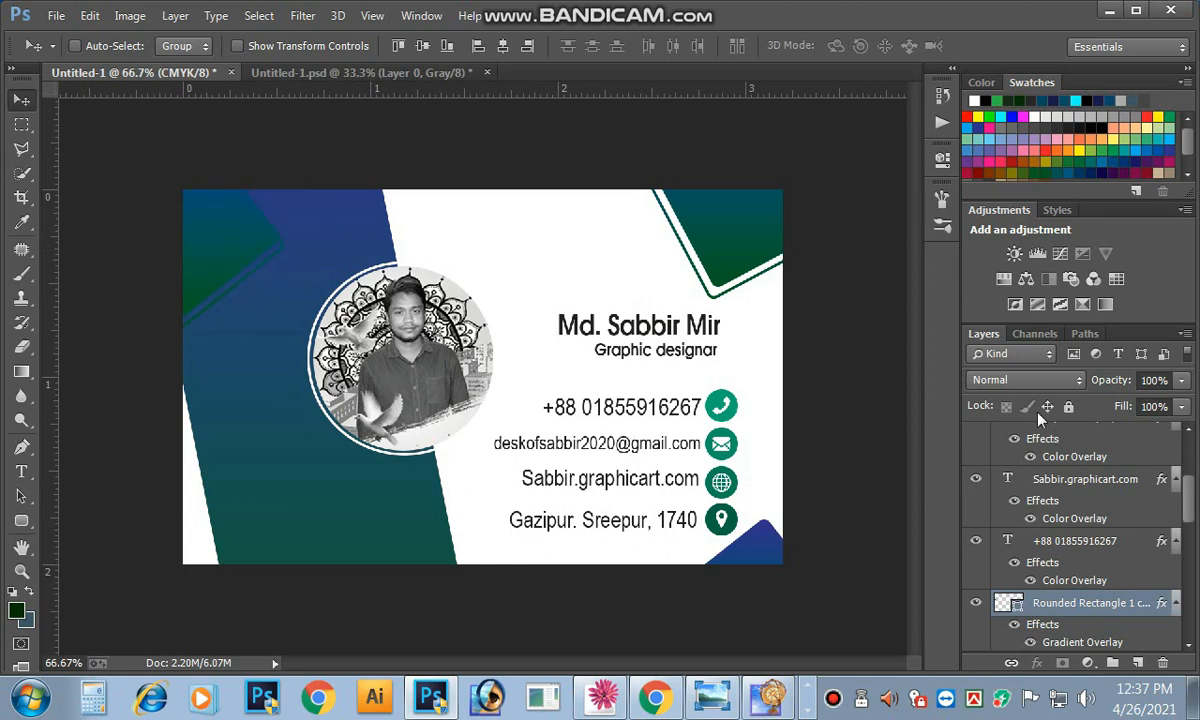
Step: Set the top-left shape's blend mode to Dissolve with 100% opacity
{"action": "left_click", "coordinate": [993, 380]}
{"action": "left_click", "coordinate": [990, 374]}
{"action": "left_click", "coordinate": [993, 380]}
{"action": "left_click", "coordinate": [992, 383]}
{"action": "left_click", "coordinate": [995, 388]}
{"action": "left_click", "coordinate": [993, 33]}
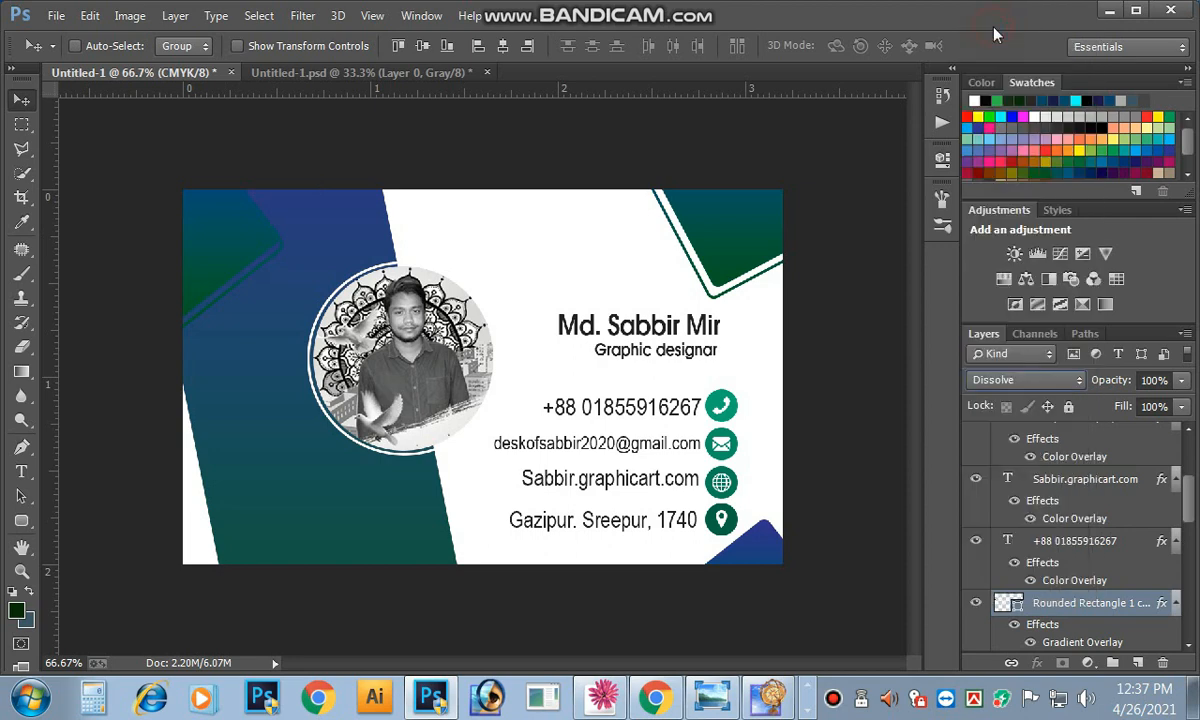
{"action": "left_click", "coordinate": [238, 227]}
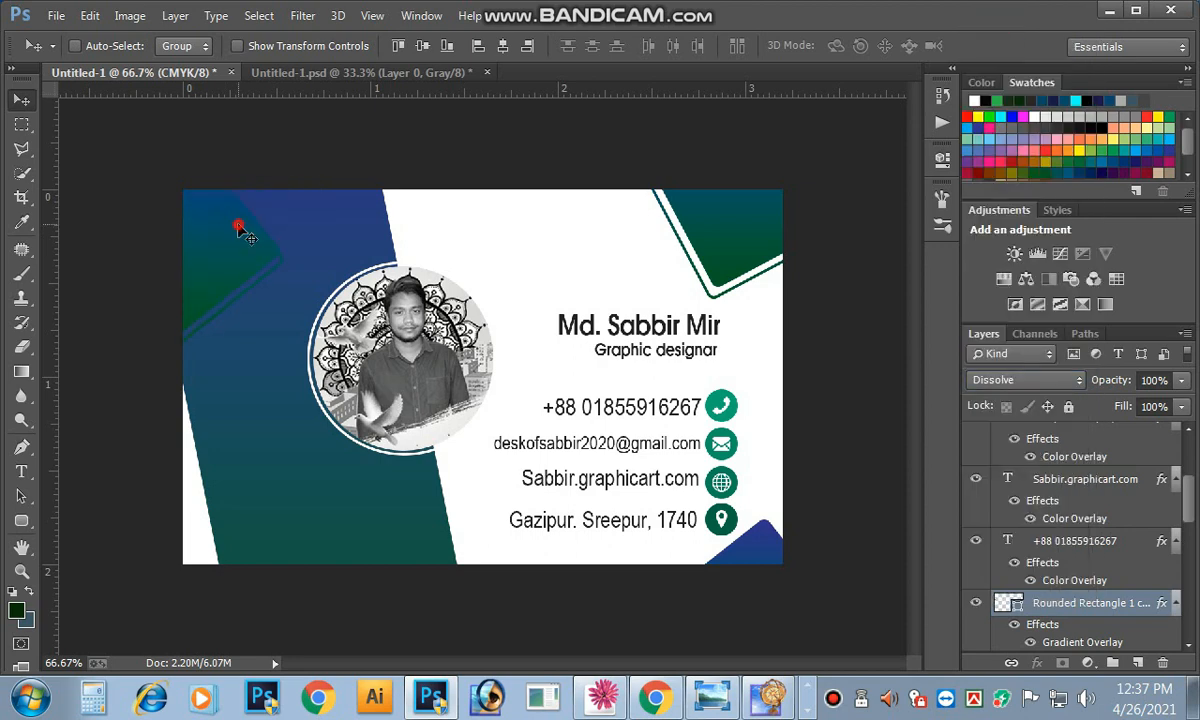
{"action": "left_click", "coordinate": [1182, 383]}
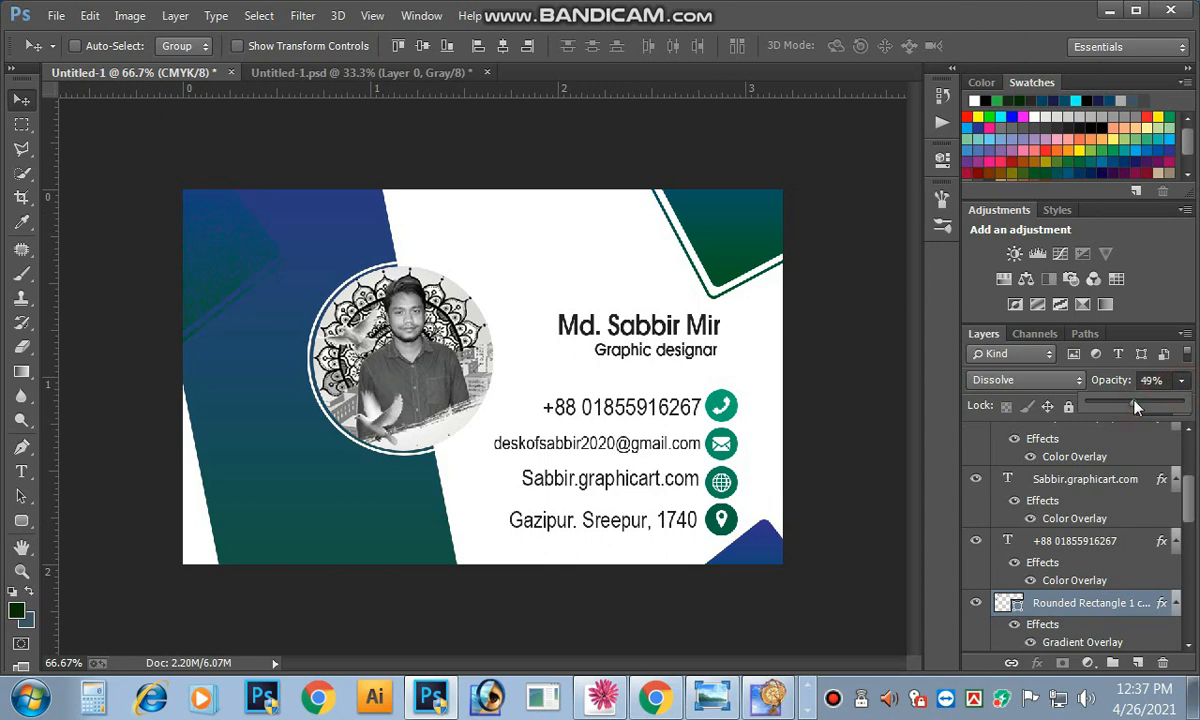
{"action": "left_click_drag", "start_coordinate": [1150, 406], "coordinate": [1185, 406]}
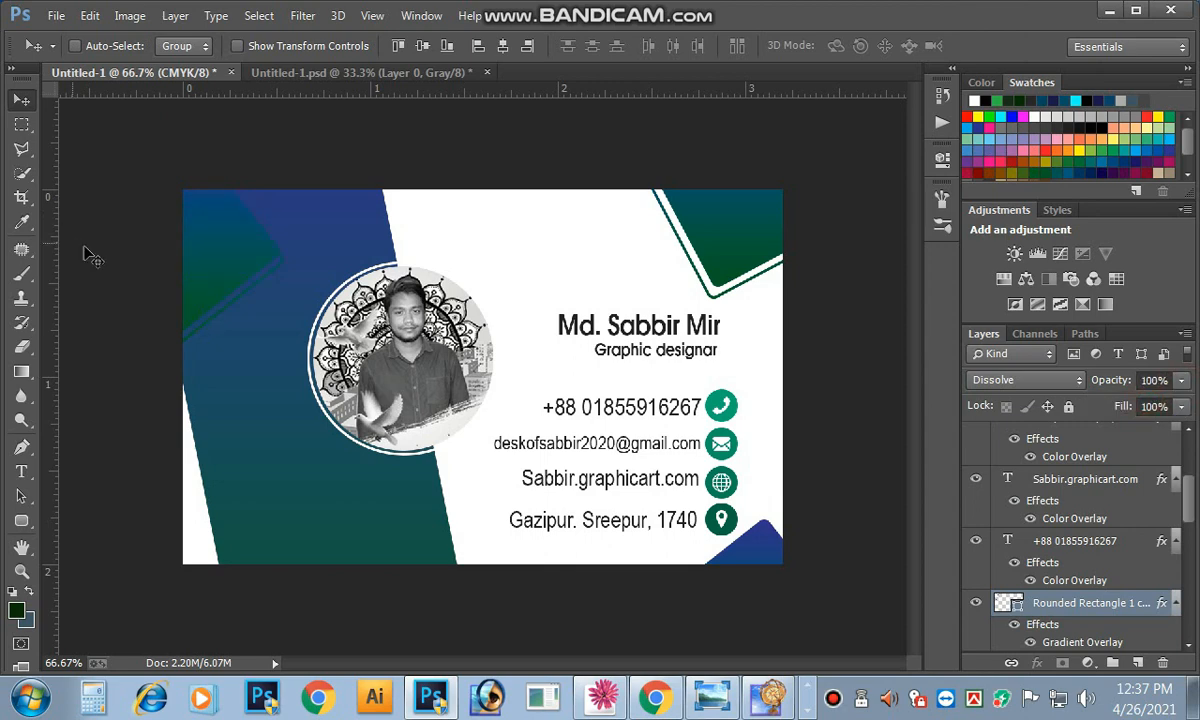
Step: Rotate the shape about -62° across the top-left corner and select Rounded Rectangle 1 copy 3
{"action": "mouse_move", "coordinate": [230, 226]}
{"action": "left_mouse_down"}
{"action": "mouse_move", "coordinate": [230, 240]}
{"action": "mouse_move", "coordinate": [229, 226]}
{"action": "left_mouse_up"}
{"action": "left_click", "coordinate": [229, 226], "text": "ctrl"}
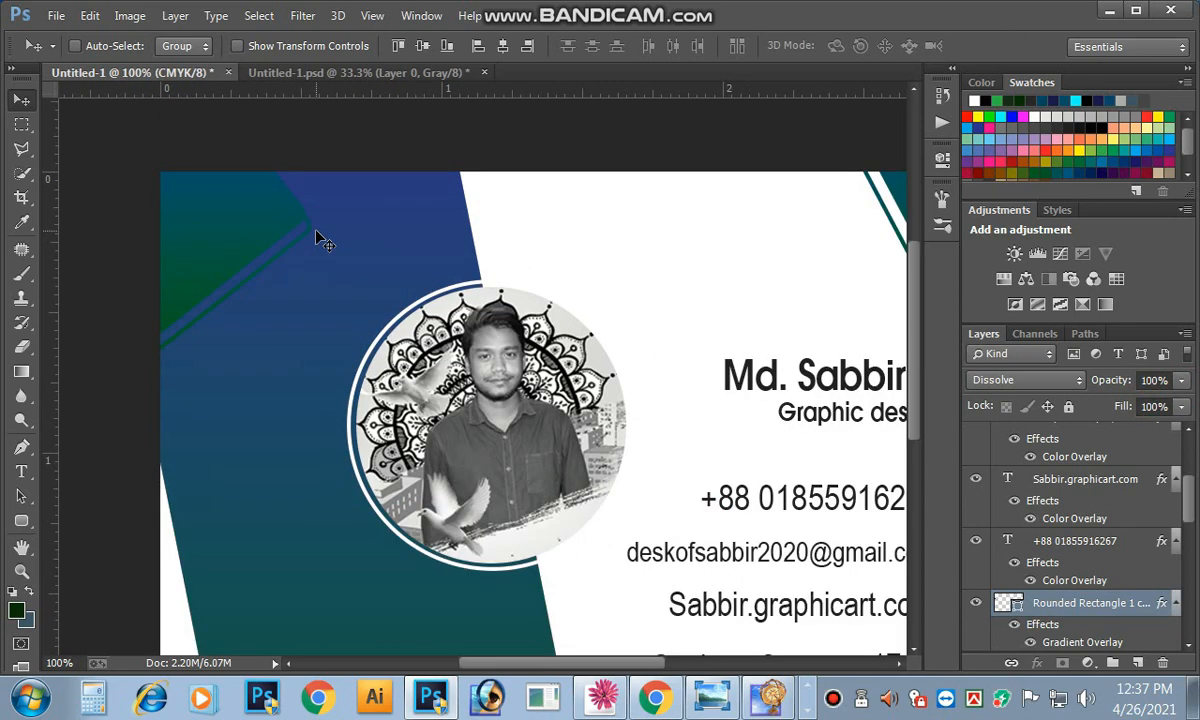
{"action": "key", "text": "ctrl+t"}
{"action": "left_click_drag", "start_coordinate": [345, 206], "coordinate": [340, 236]}
{"action": "key", "text": "Return"}
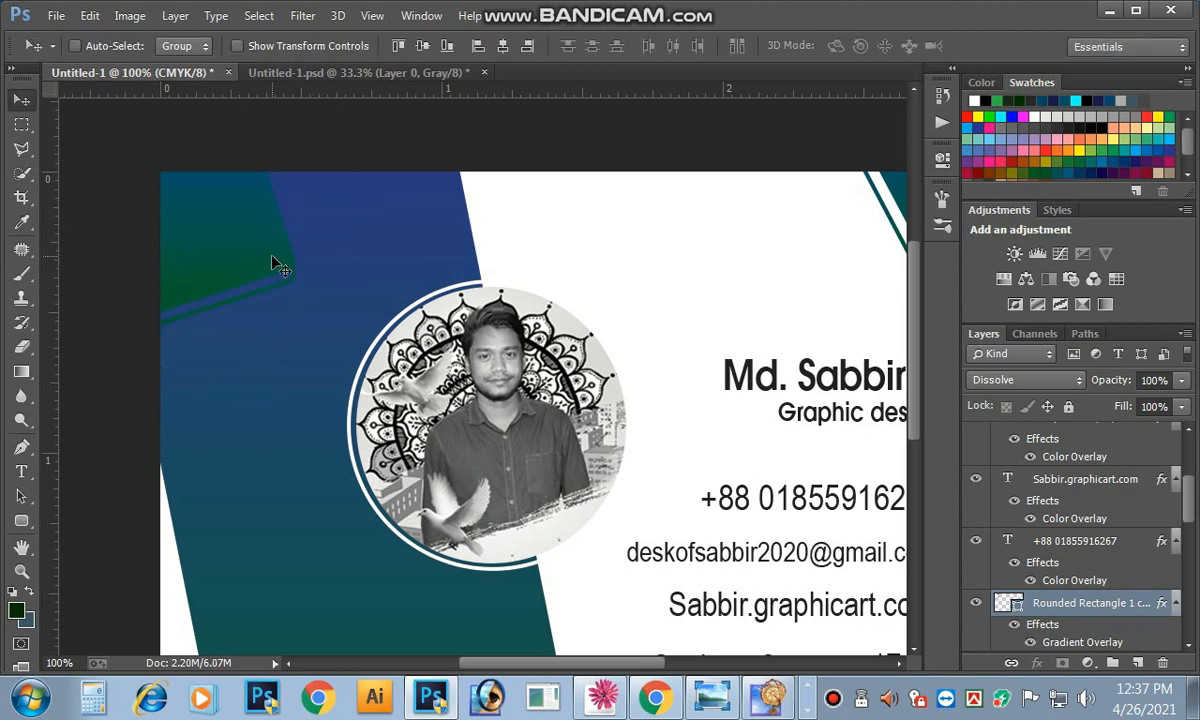
{"action": "scroll", "coordinate": [258, 240], "scroll_direction": "down", "scroll_amount": 2}
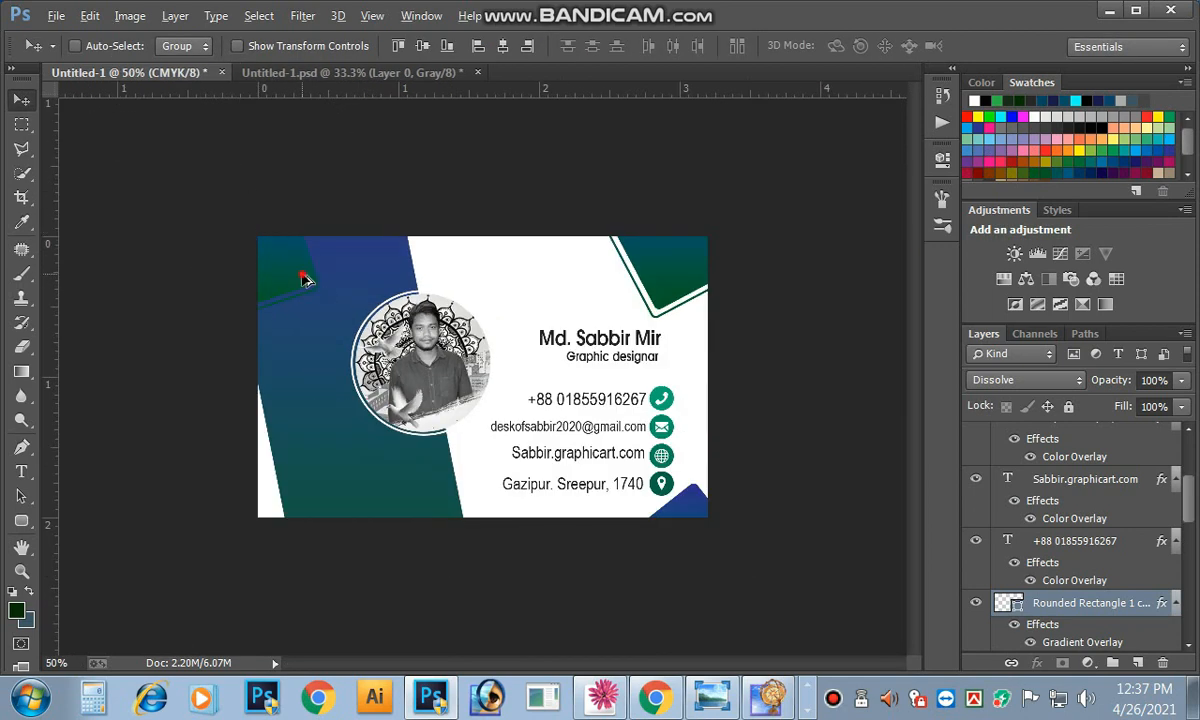
{"action": "mouse_move", "coordinate": [302, 518]}
{"action": "left_mouse_down"}
{"action": "mouse_move", "coordinate": [271, 490]}
{"action": "mouse_move", "coordinate": [415, 496]}
{"action": "mouse_move", "coordinate": [455, 455]}
{"action": "mouse_move", "coordinate": [430, 505]}
{"action": "left_mouse_up"}
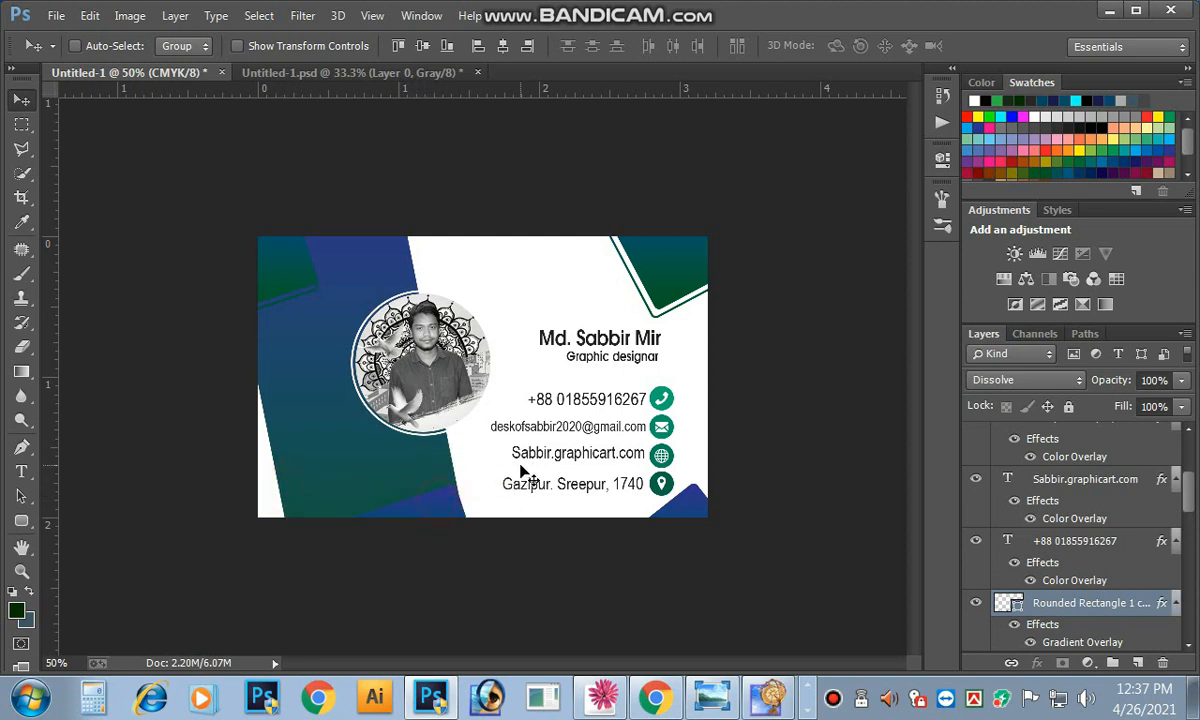
{"action": "key", "text": "ctrl+t"}
{"action": "left_click_drag", "start_coordinate": [501, 455], "coordinate": [366, 436]}
{"action": "key", "text": "Return"}
{"action": "left_click_drag", "start_coordinate": [420, 513], "coordinate": [287, 543]}
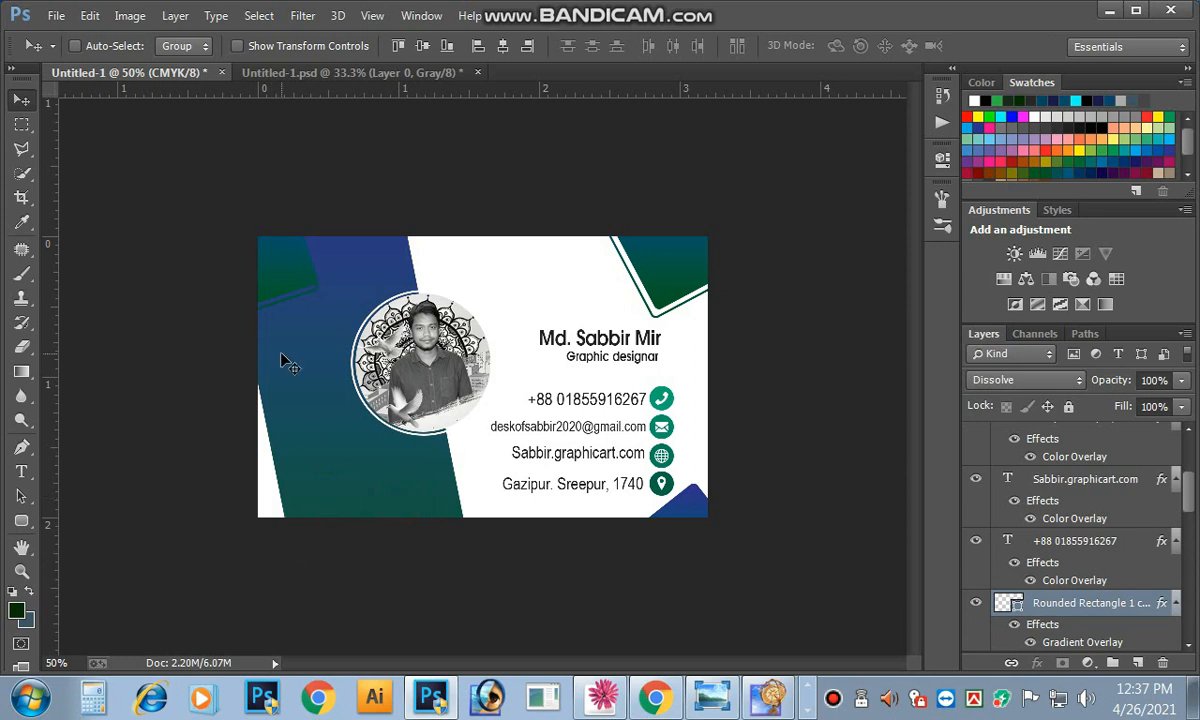
{"action": "right_click", "coordinate": [263, 248]}
{"action": "left_click", "coordinate": [312, 280]}
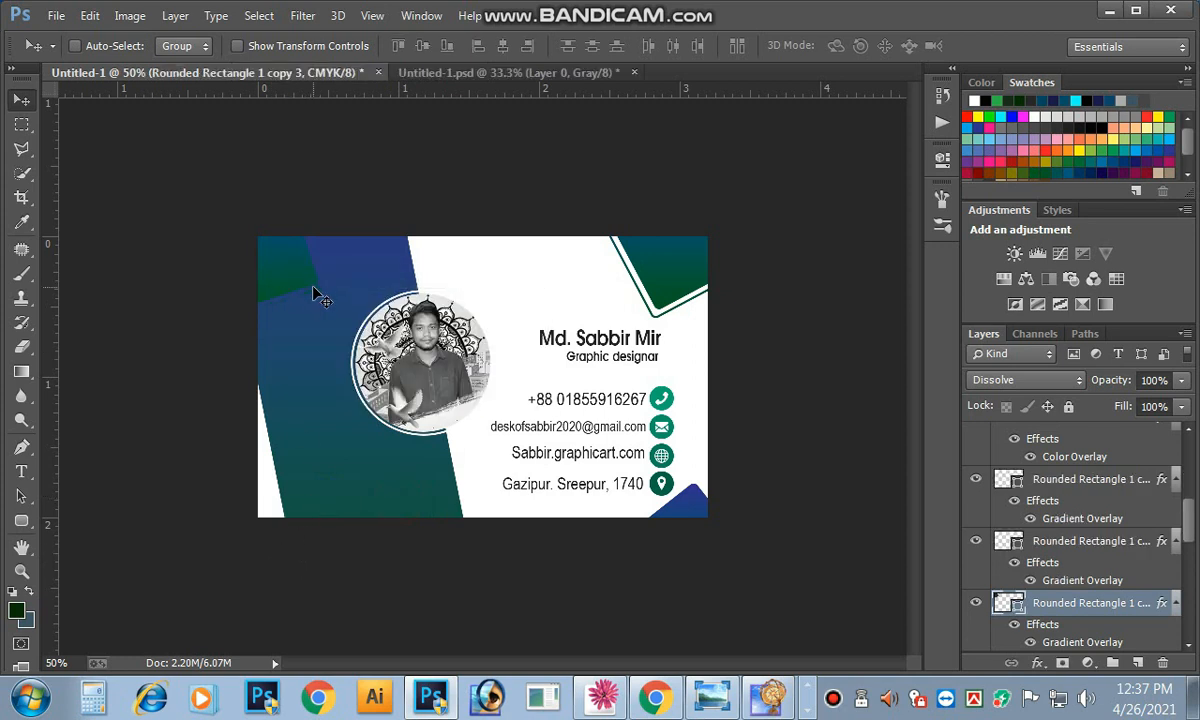